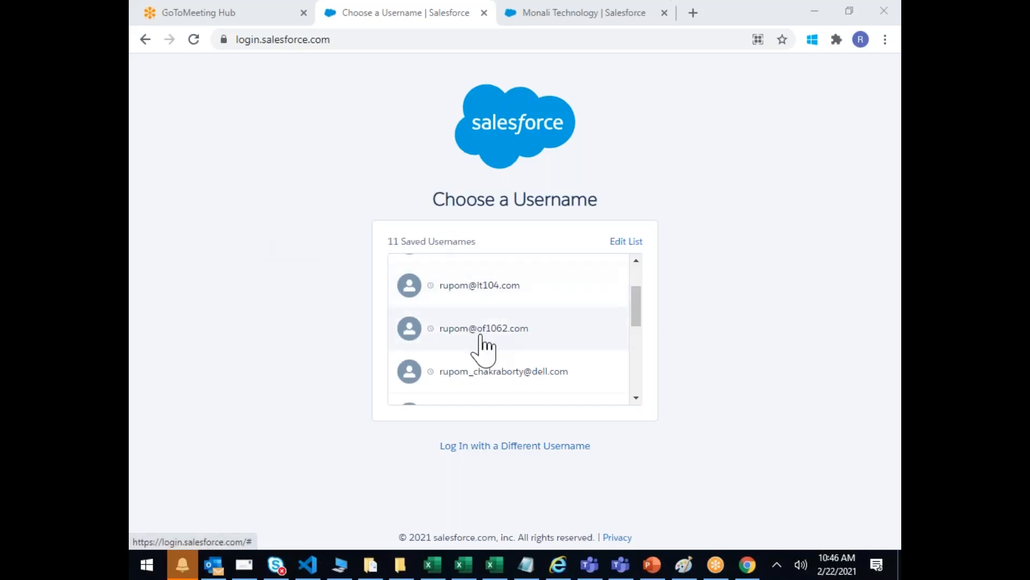
Step: Log in to Salesforce with a different username, using the saved username and the account password
{"action": "scroll", "coordinate": [481, 334], "scroll_direction": "down", "scroll_amount": 3}
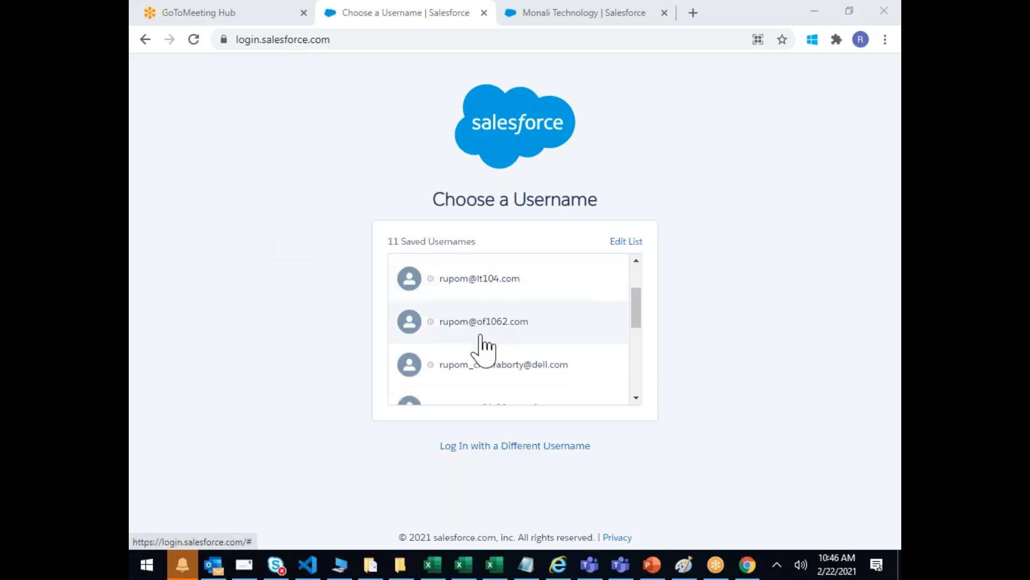
{"action": "left_click", "coordinate": [543, 446]}
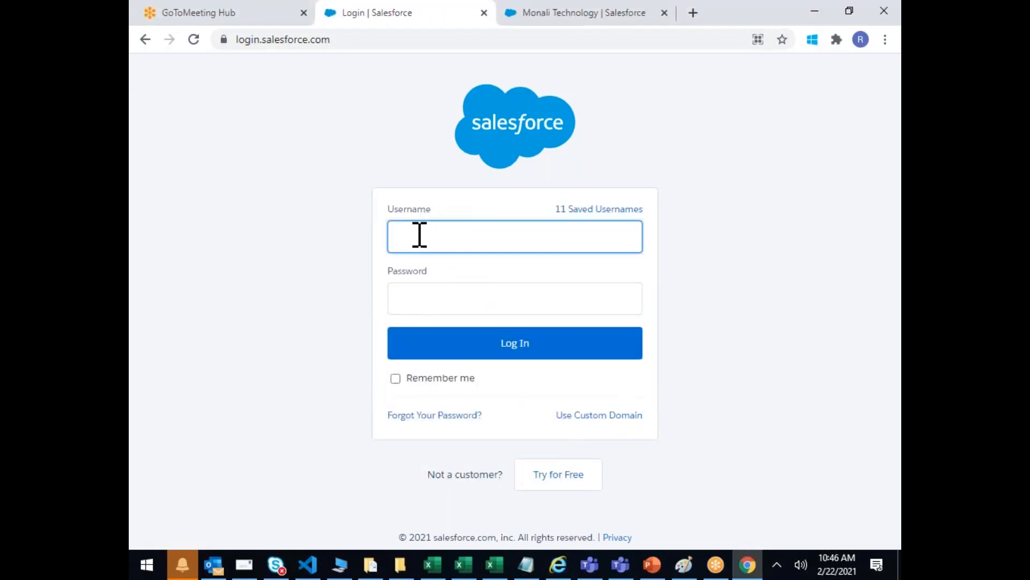
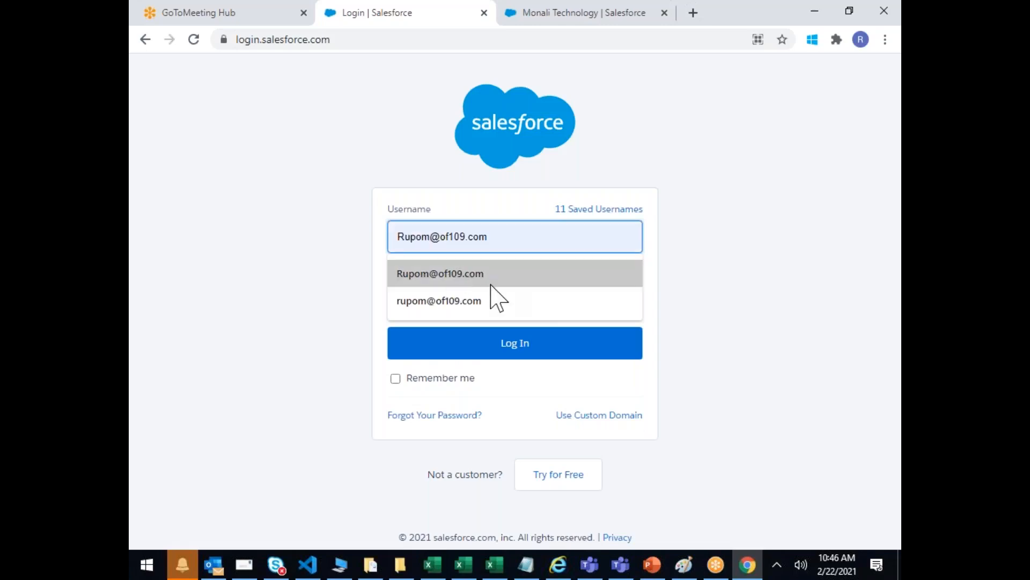
{"action": "left_click", "coordinate": [492, 281]}
{"action": "left_click", "coordinate": [450, 294]}
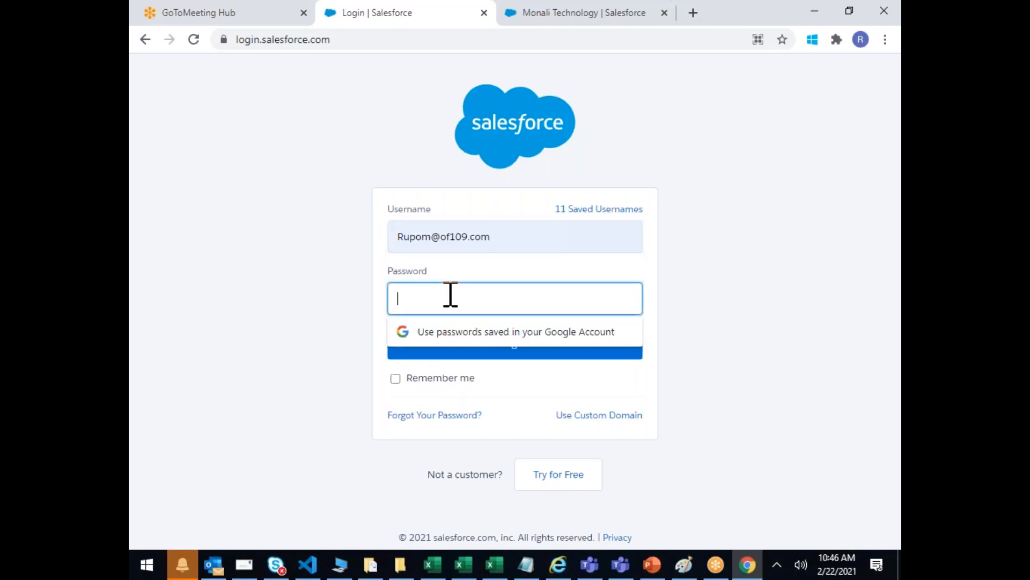
{"action": "type", "text": "•••••••"}
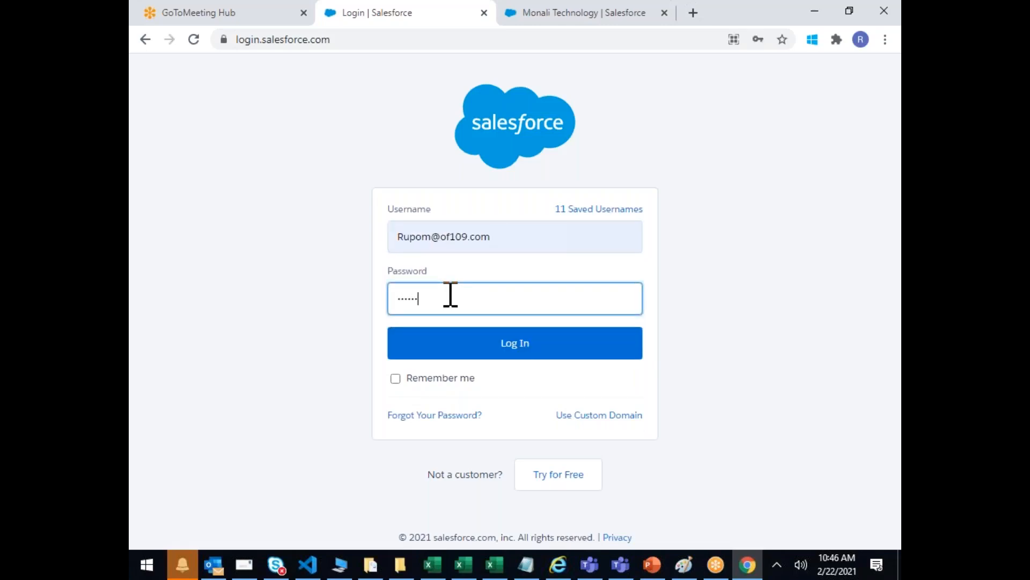
{"action": "type", "text": "•"}
{"action": "key", "text": "Return"}
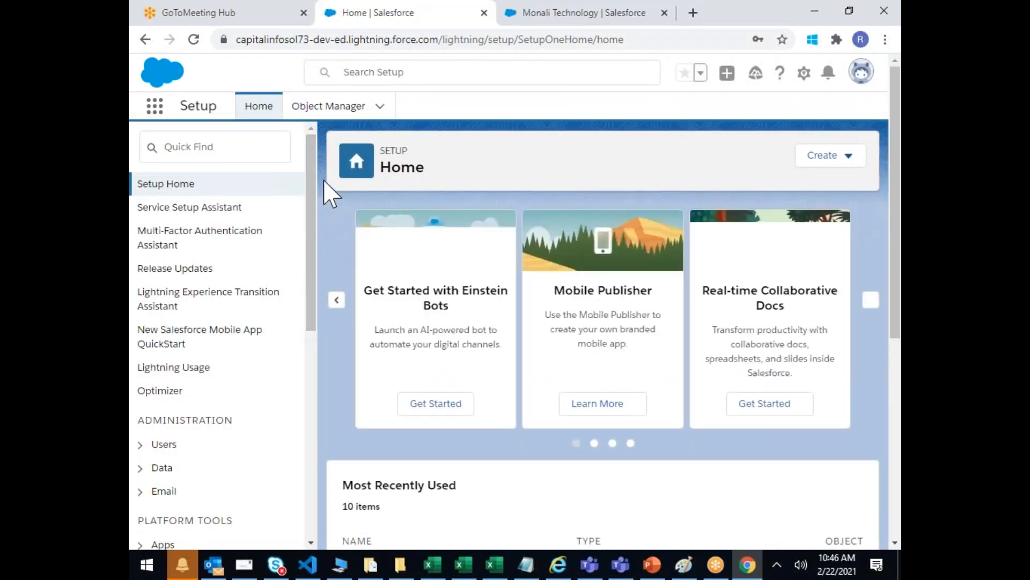
Step: Open the Dataloader.io page under Platform Tools > Integrations in the Setup sidebar
{"action": "scroll", "coordinate": [311, 171], "scroll_direction": "down", "scroll_amount": 2}
{"action": "left_click_drag", "start_coordinate": [312, 180], "coordinate": [326, 331]}
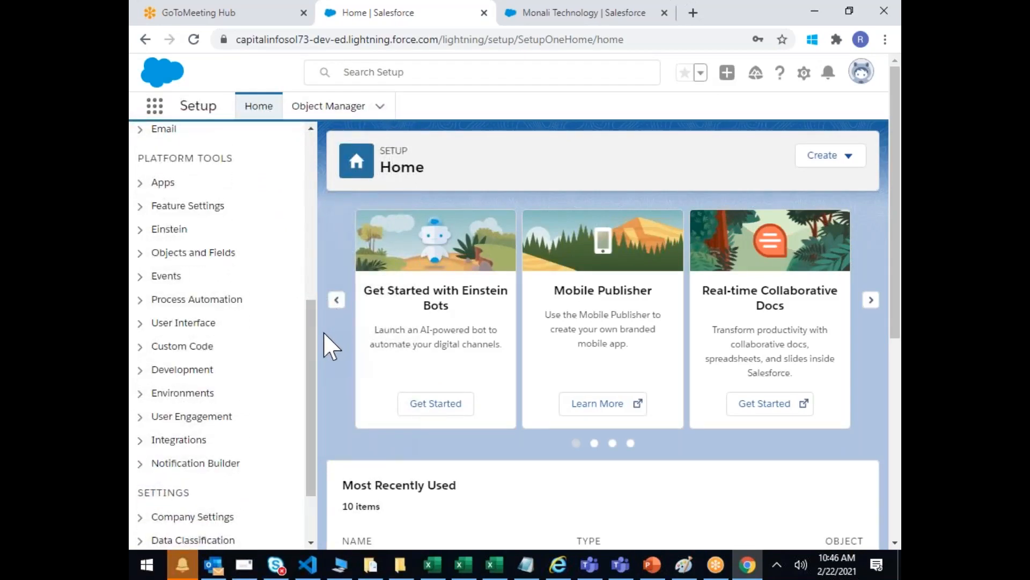
{"action": "left_click", "coordinate": [139, 440]}
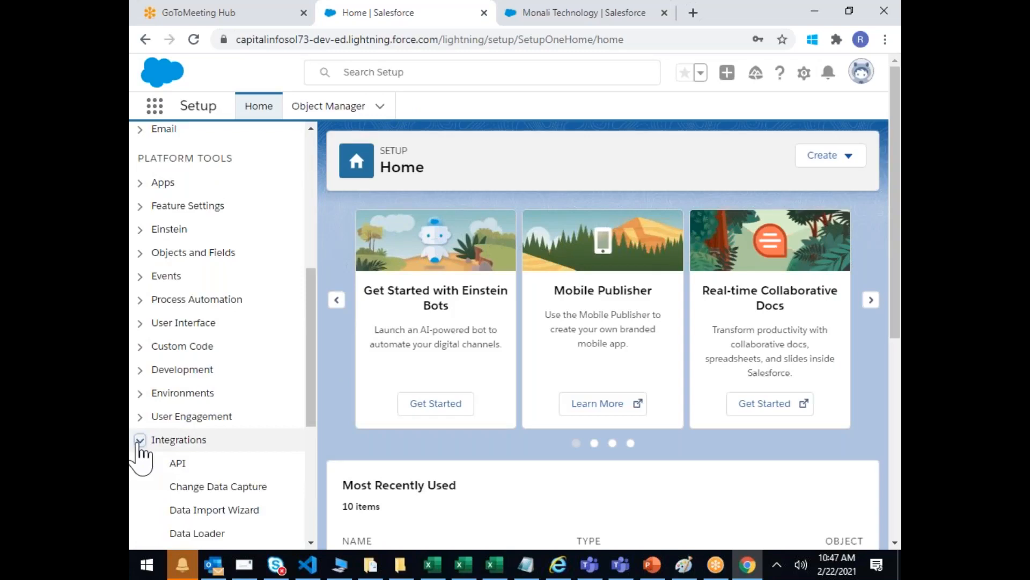
{"action": "scroll", "coordinate": [179, 433], "scroll_direction": "down", "scroll_amount": 3}
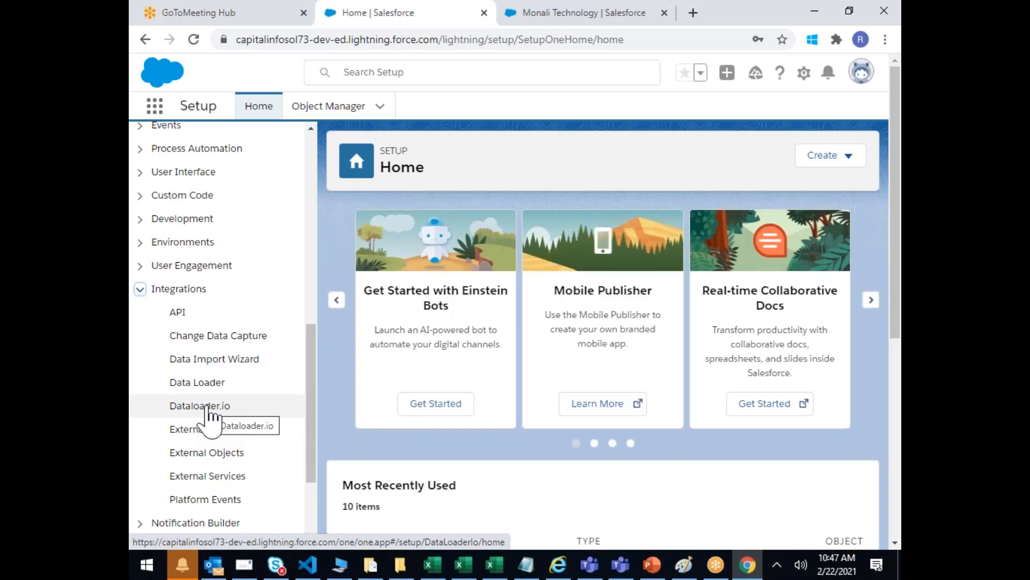
{"action": "left_click", "coordinate": [211, 415]}
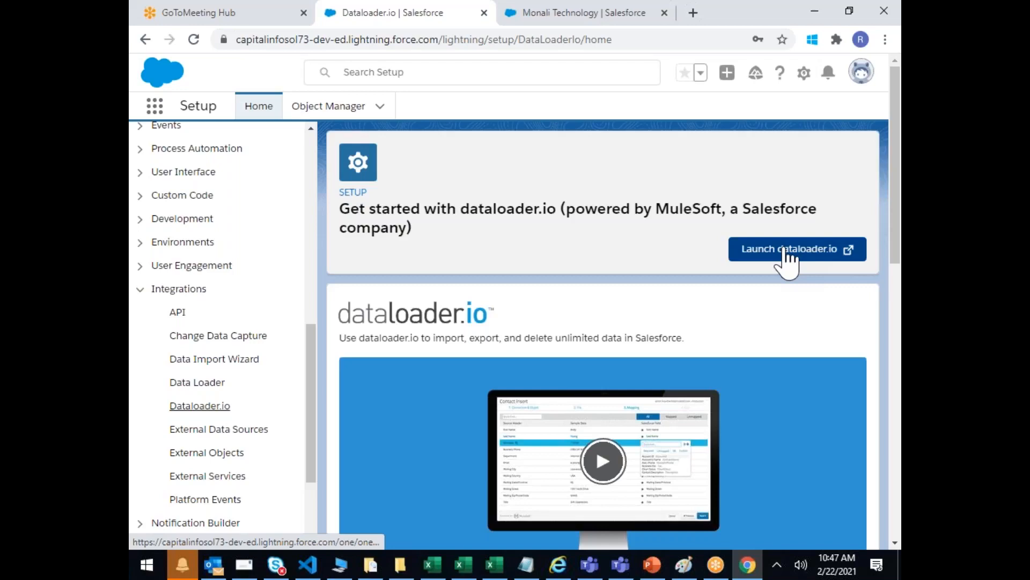
Step: Launch dataloader.io in a new tab and confirm the redirect
{"action": "left_click", "coordinate": [786, 253]}
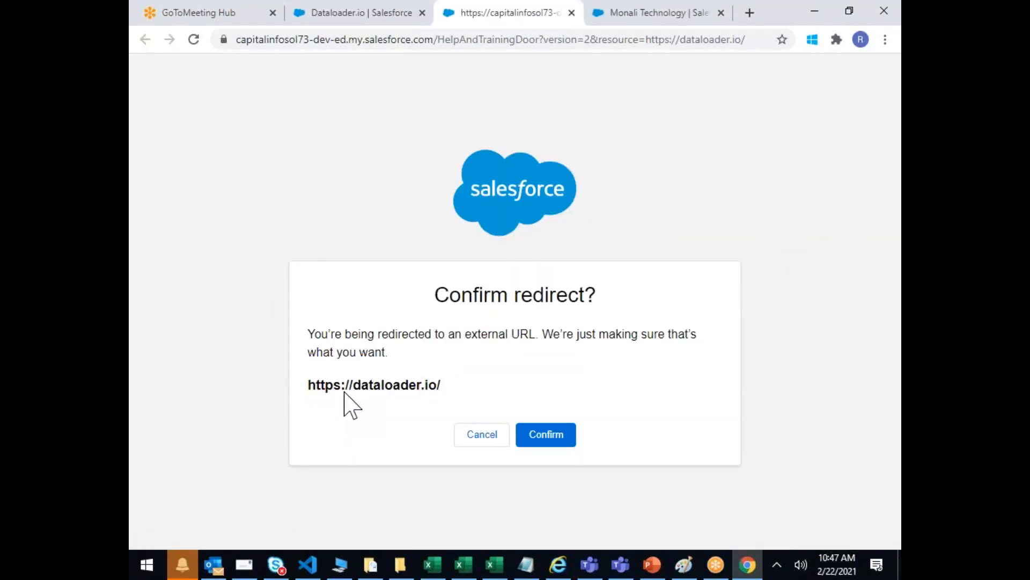
{"action": "left_click", "coordinate": [558, 440]}
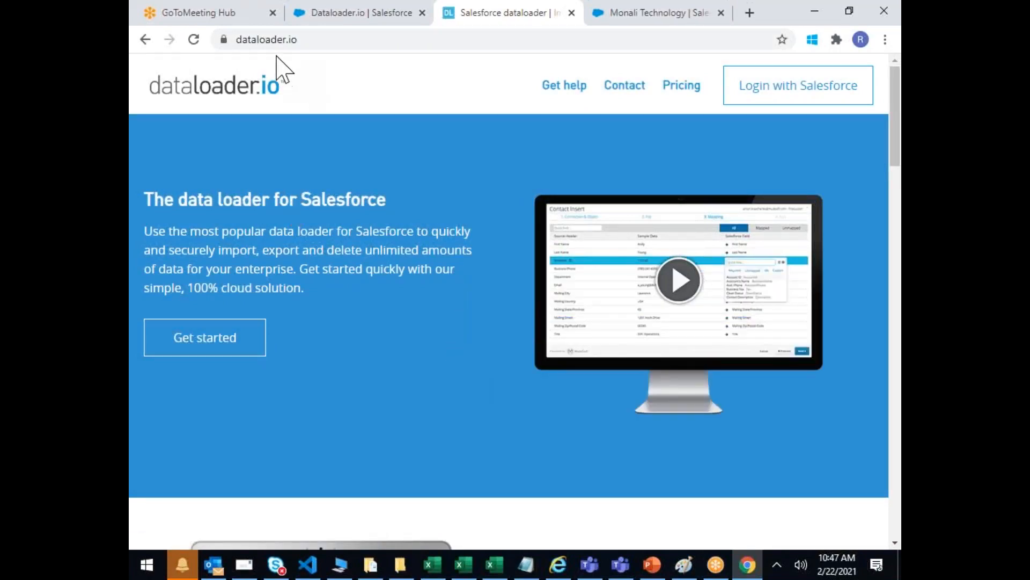
{"action": "left_click", "coordinate": [337, 39]}
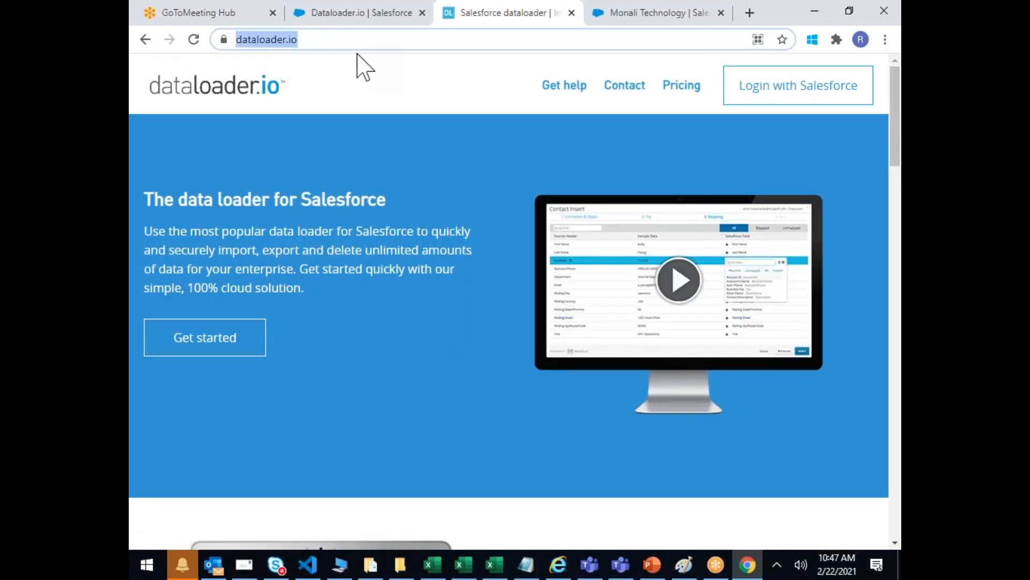
Step: Log in to dataloader.io with Salesforce on the Production environment and allow access
{"action": "left_click", "coordinate": [798, 93]}
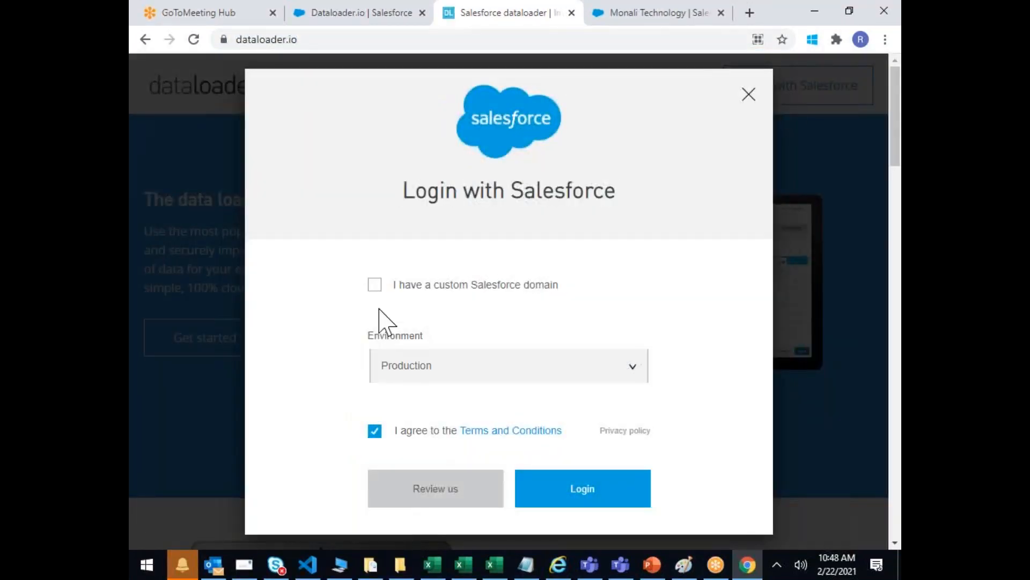
{"action": "left_click", "coordinate": [422, 376]}
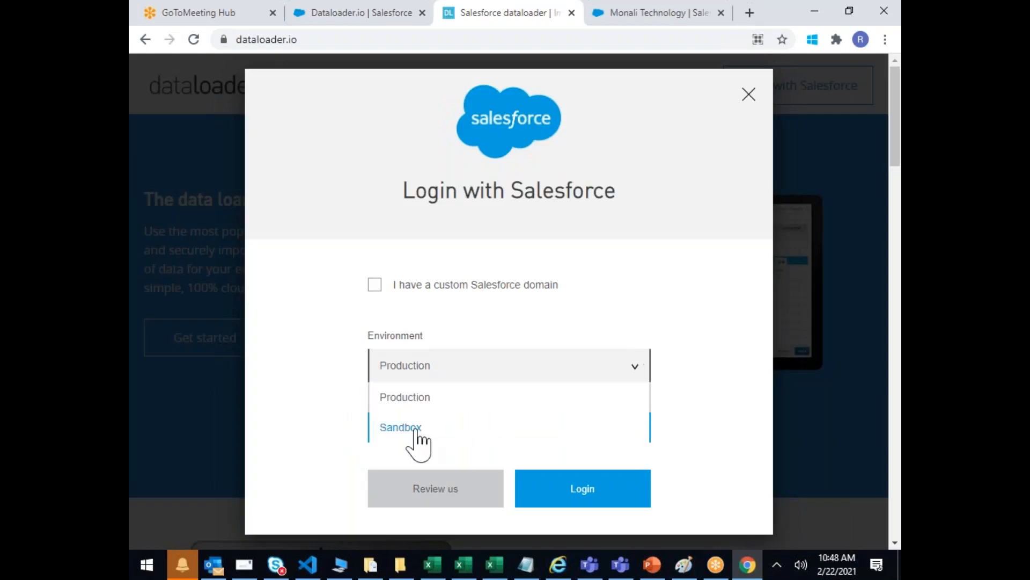
{"action": "left_click", "coordinate": [420, 371]}
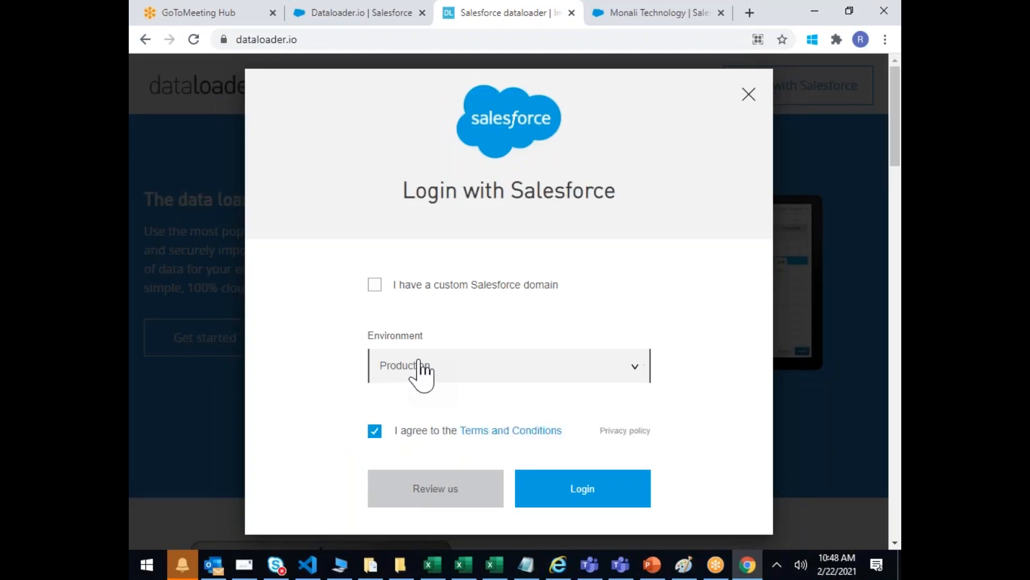
{"action": "left_click", "coordinate": [599, 507]}
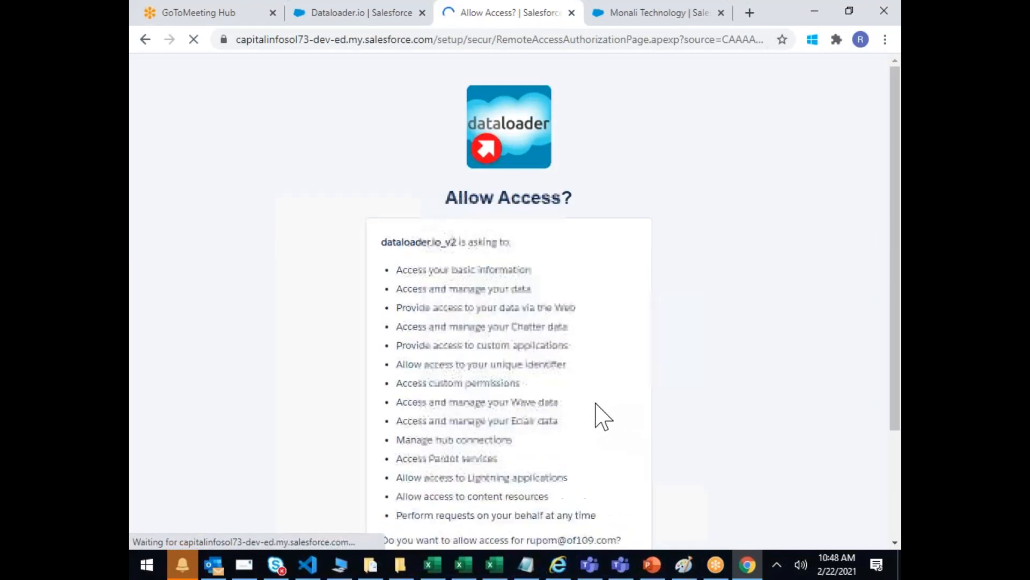
{"action": "scroll", "coordinate": [602, 414], "scroll_direction": "down", "scroll_amount": 1}
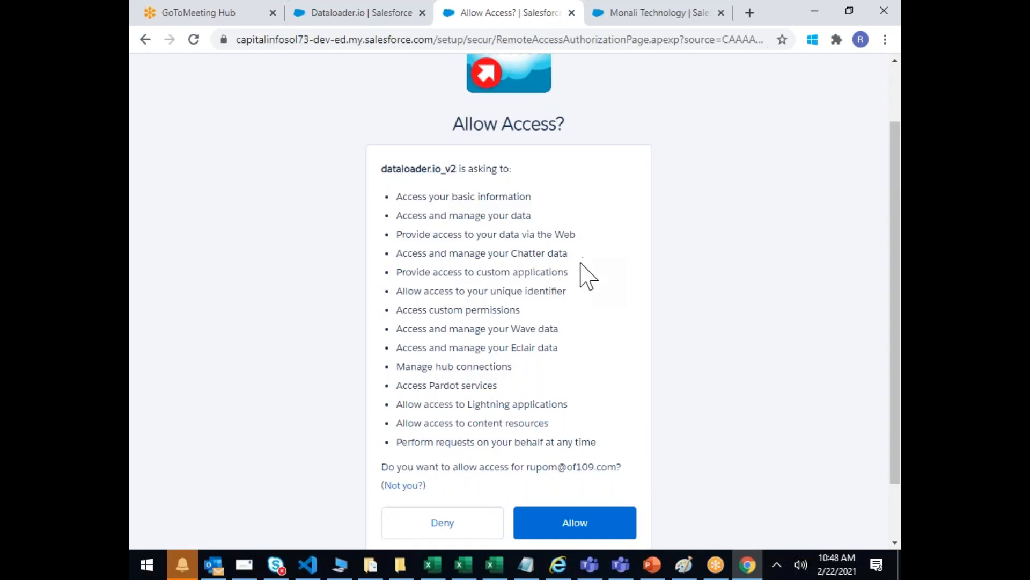
{"action": "left_click_drag", "start_coordinate": [408, 310], "coordinate": [534, 304]}
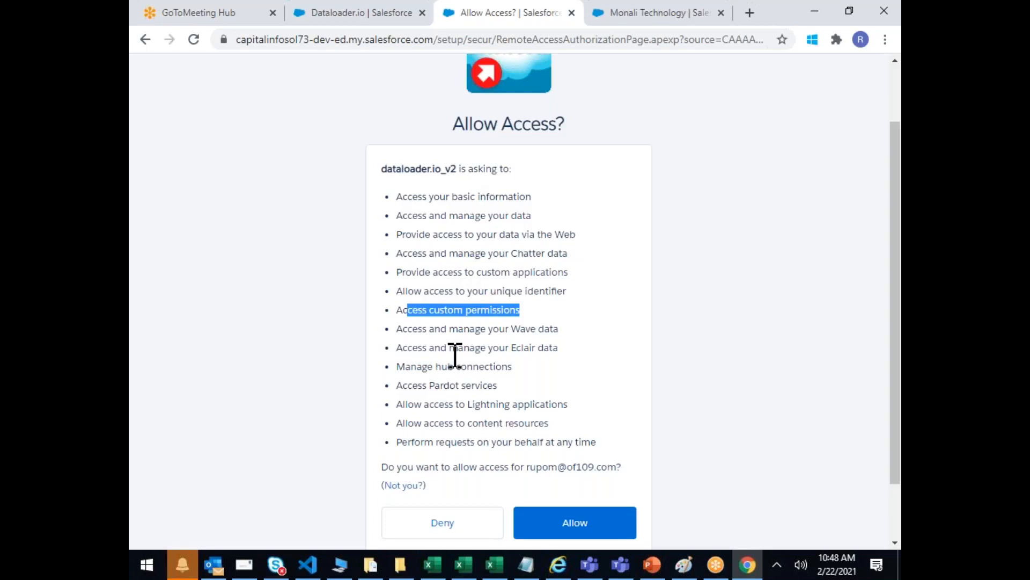
{"action": "left_click", "coordinate": [572, 527]}
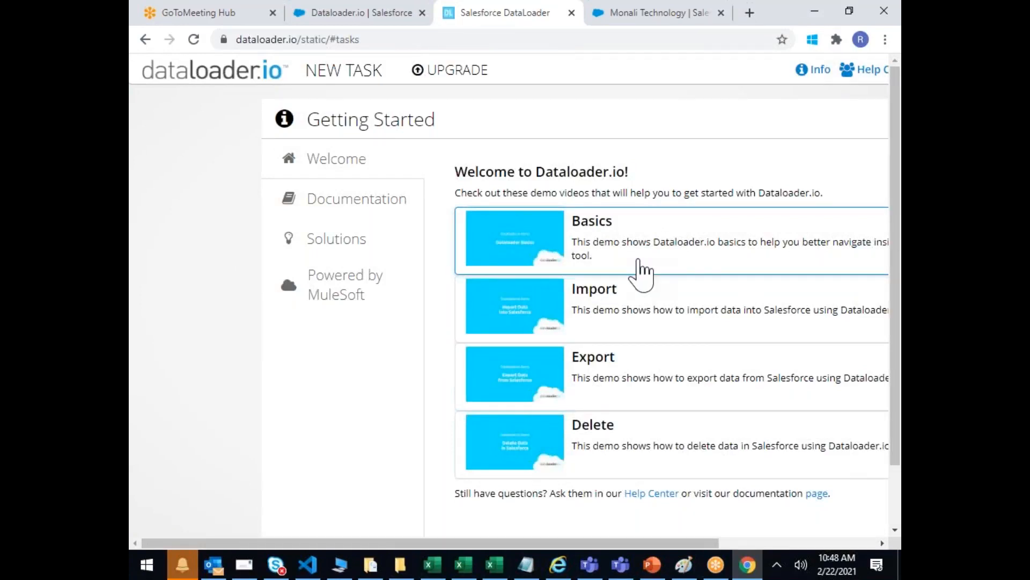
Step: Start a new import task on the Production connection using the Insert operation
{"action": "left_click", "coordinate": [347, 77]}
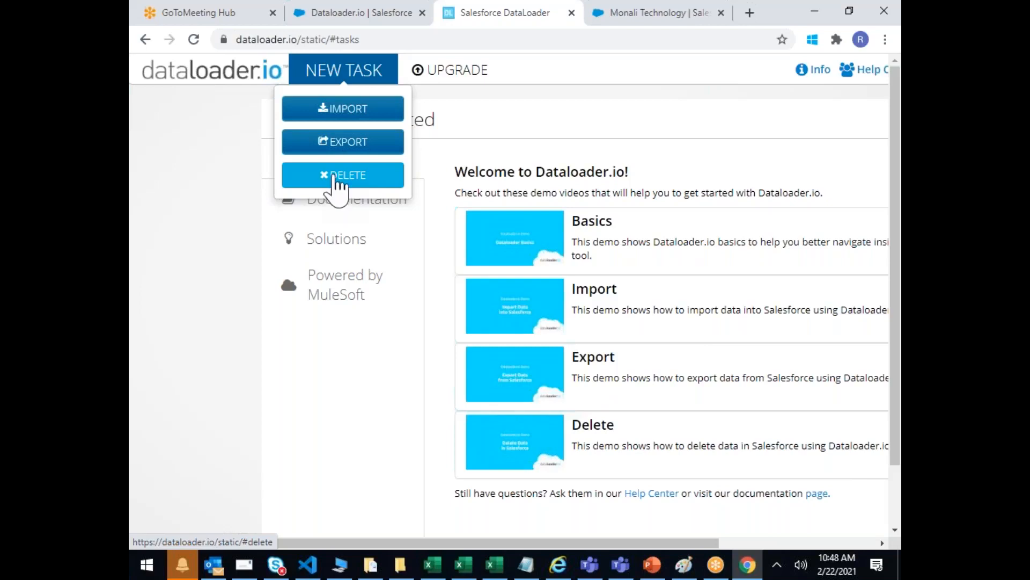
{"action": "left_click", "coordinate": [338, 109]}
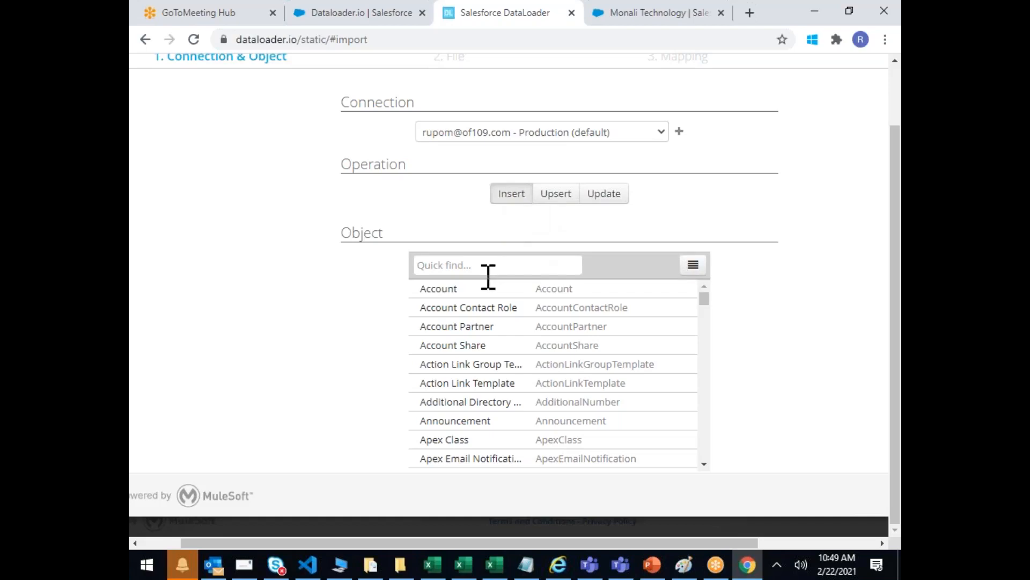
{"action": "scroll", "coordinate": [528, 343], "scroll_direction": "down", "scroll_amount": 8}
{"action": "scroll", "coordinate": [528, 341], "scroll_direction": "up", "scroll_amount": 10}
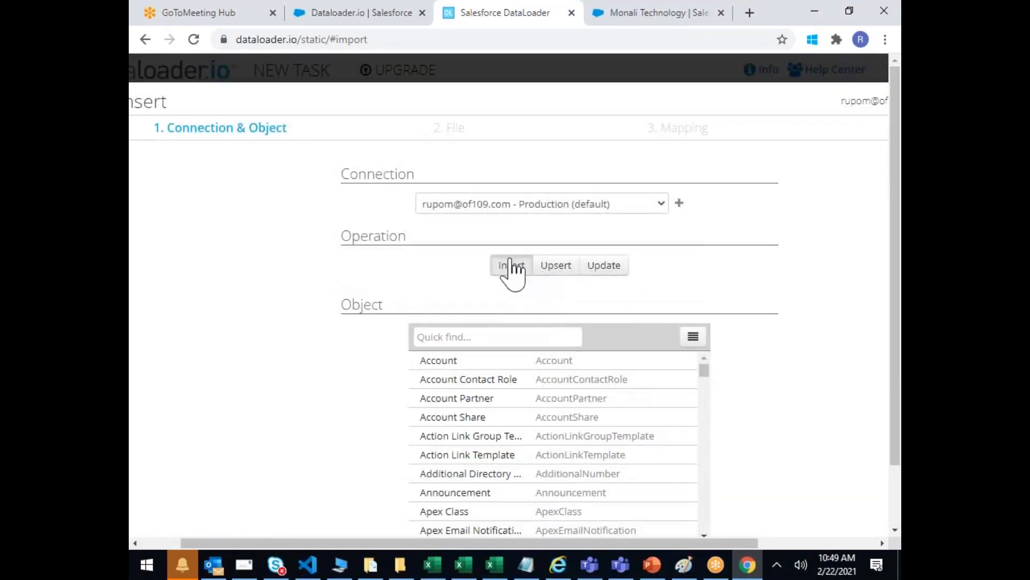
Step: Search the object list for 'account' and select Account as the object
{"action": "left_click", "coordinate": [470, 335]}
{"action": "type", "text": "lead"}
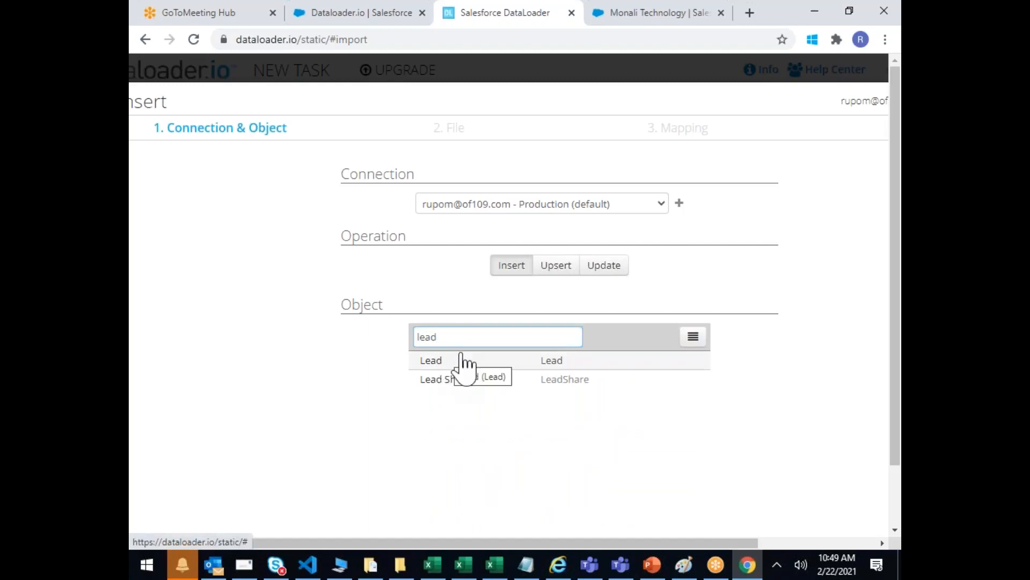
{"action": "key", "text": "BackSpace"}
{"action": "key", "text": "BackSpace"}
{"action": "key", "text": "BackSpace"}
{"action": "key", "text": "BackSpace"}
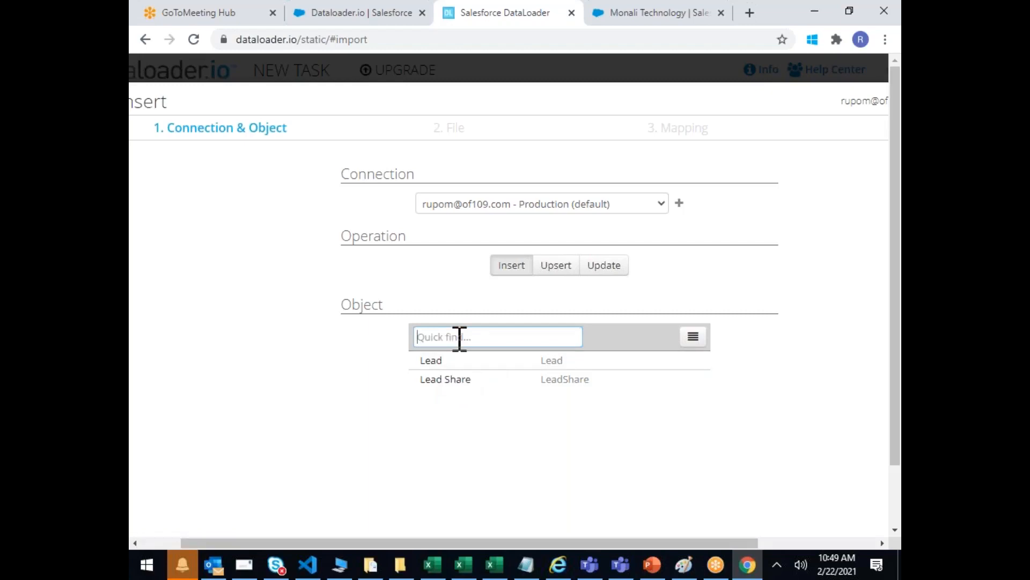
{"action": "type", "text": "account"}
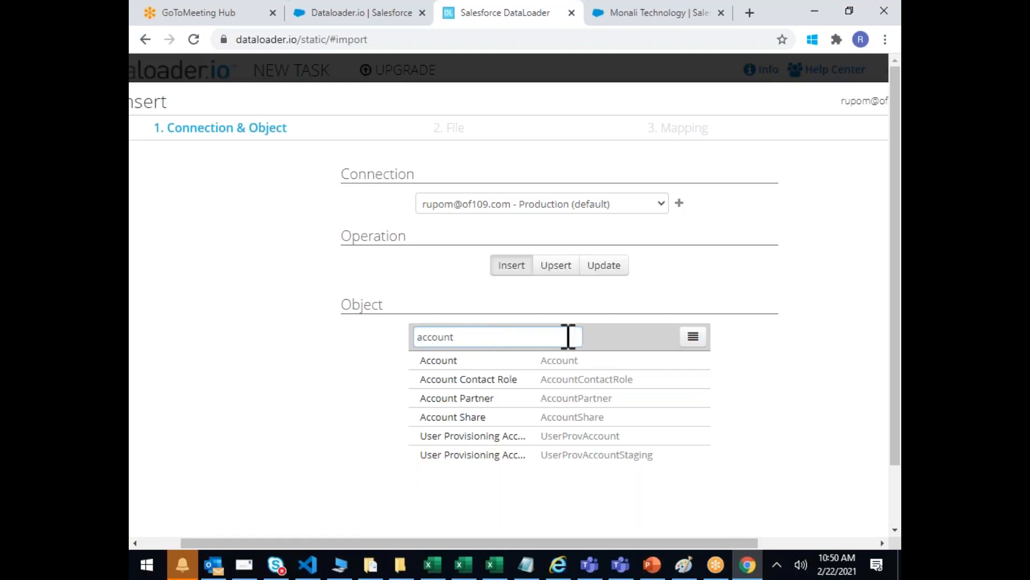
{"action": "left_click", "coordinate": [452, 364]}
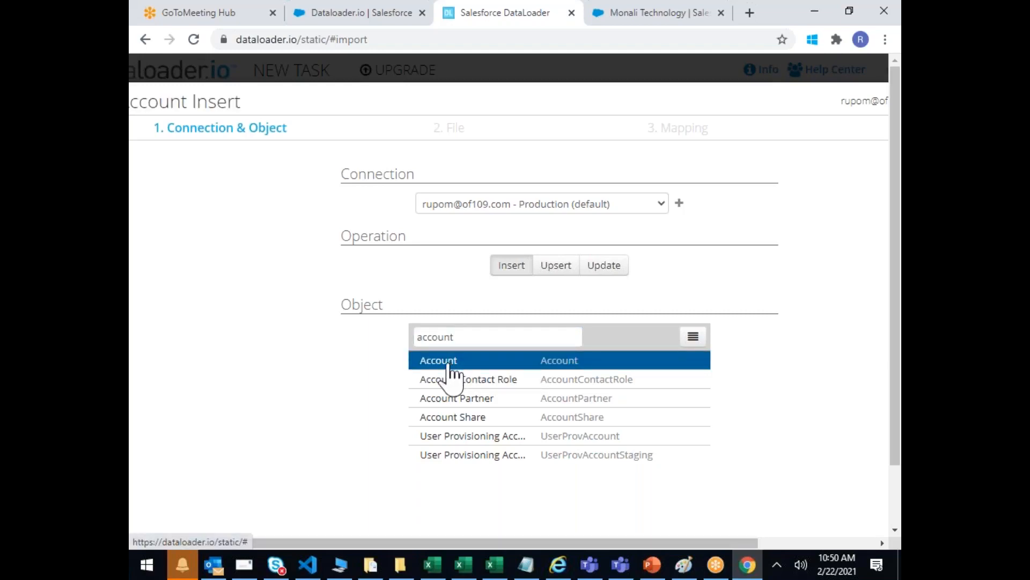
{"action": "scroll", "coordinate": [740, 372], "scroll_direction": "down", "scroll_amount": 2}
{"action": "scroll", "coordinate": [746, 378], "scroll_direction": "up", "scroll_amount": 2}
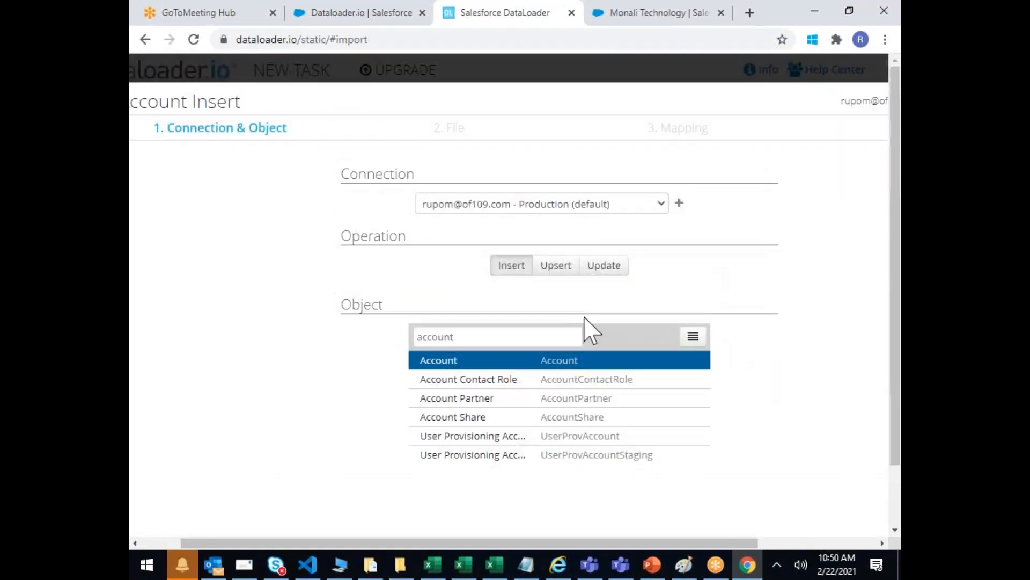
{"action": "scroll", "coordinate": [776, 409], "scroll_direction": "down", "scroll_amount": 2}
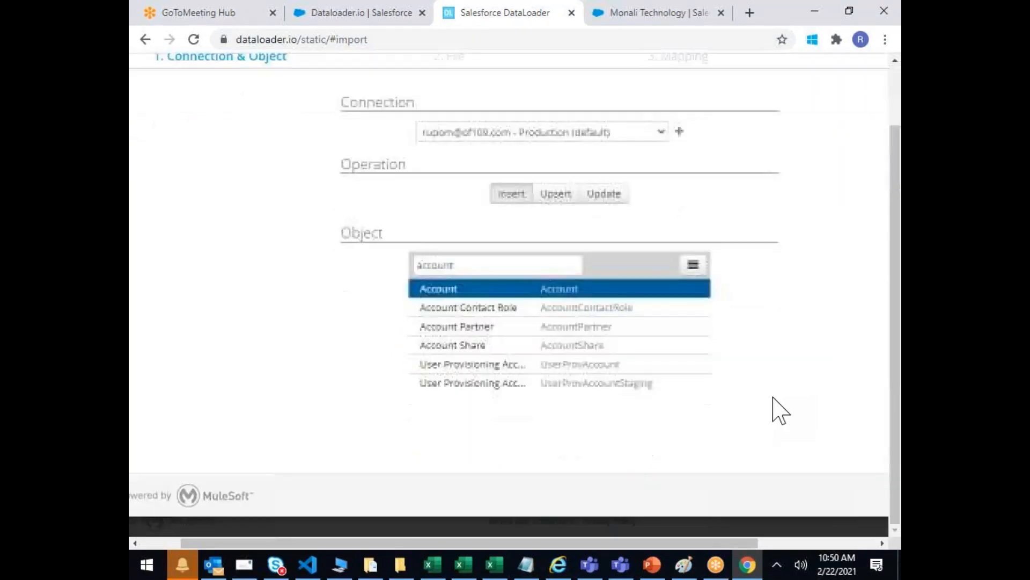
{"action": "left_click_drag", "start_coordinate": [755, 541], "coordinate": [883, 530]}
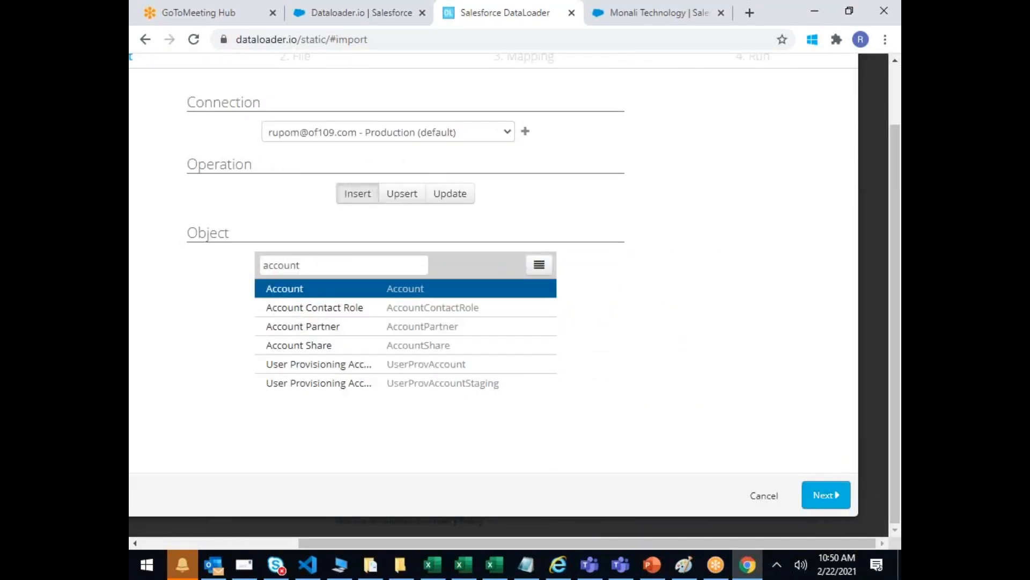
Step: Advance to the file step, review the Secure FTP, Dropbox and Database sources, then choose My Computer
{"action": "left_click", "coordinate": [821, 498]}
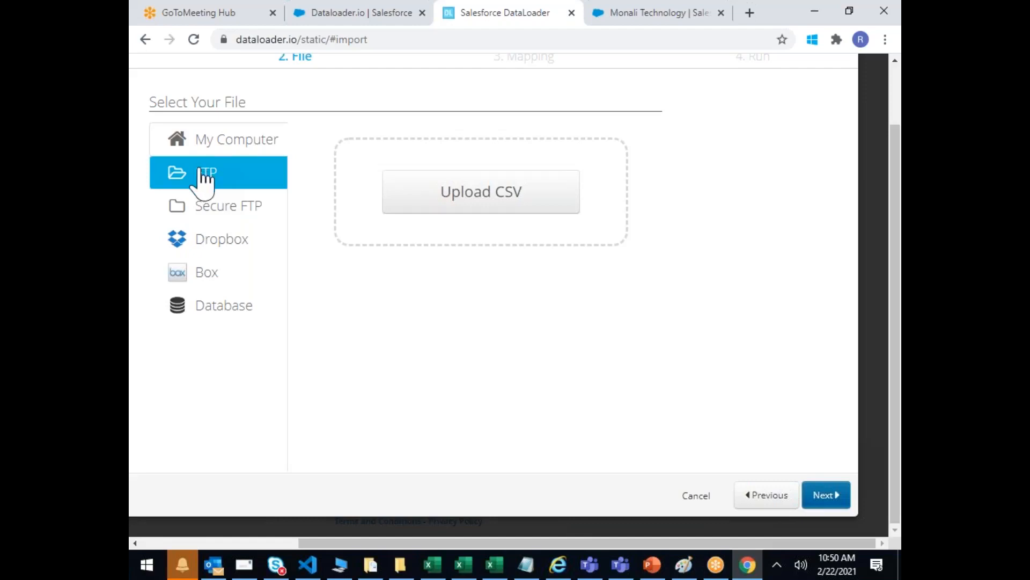
{"action": "left_click", "coordinate": [231, 212]}
{"action": "left_click", "coordinate": [230, 212]}
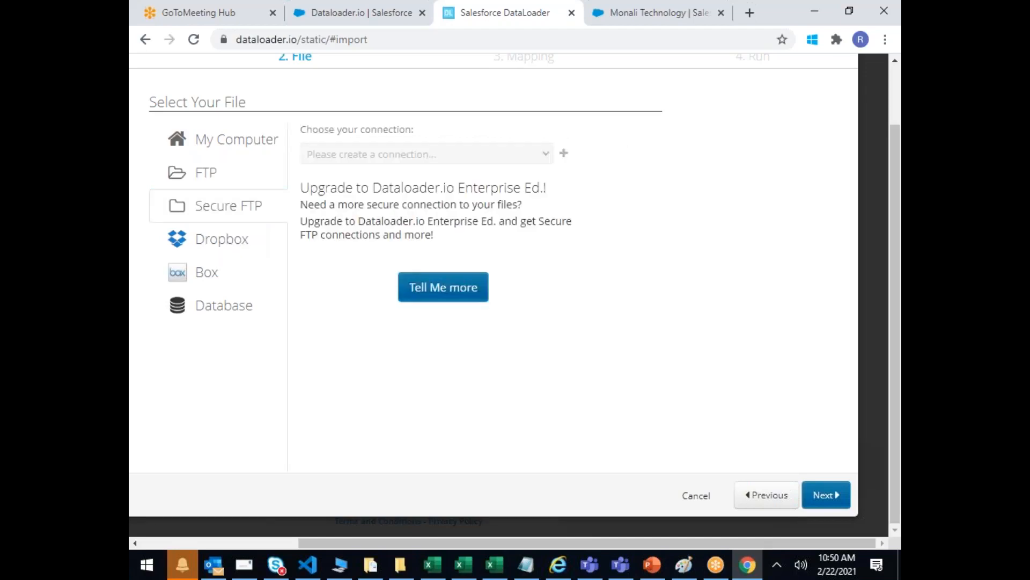
{"action": "left_click", "coordinate": [230, 240]}
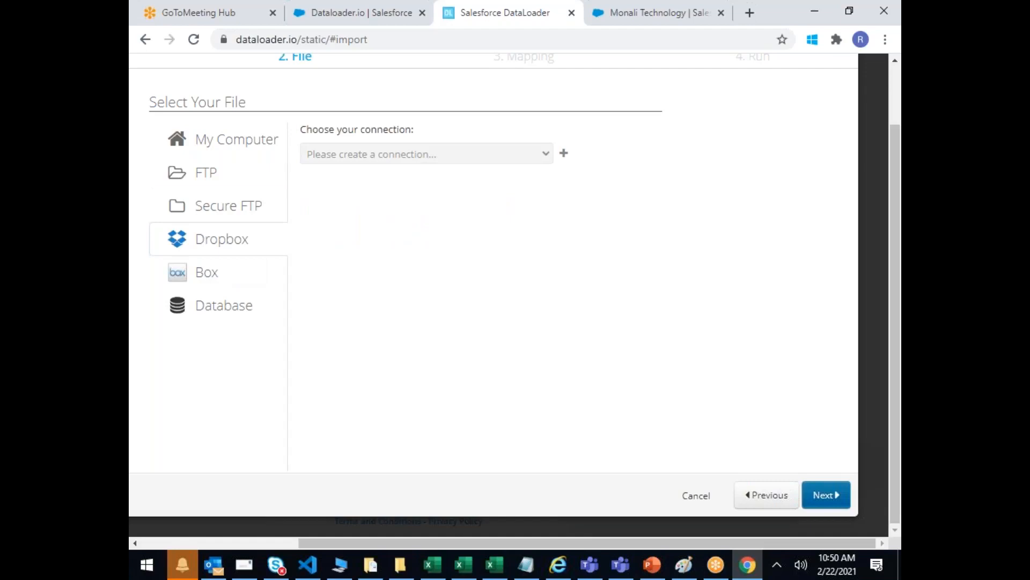
{"action": "left_click", "coordinate": [212, 307]}
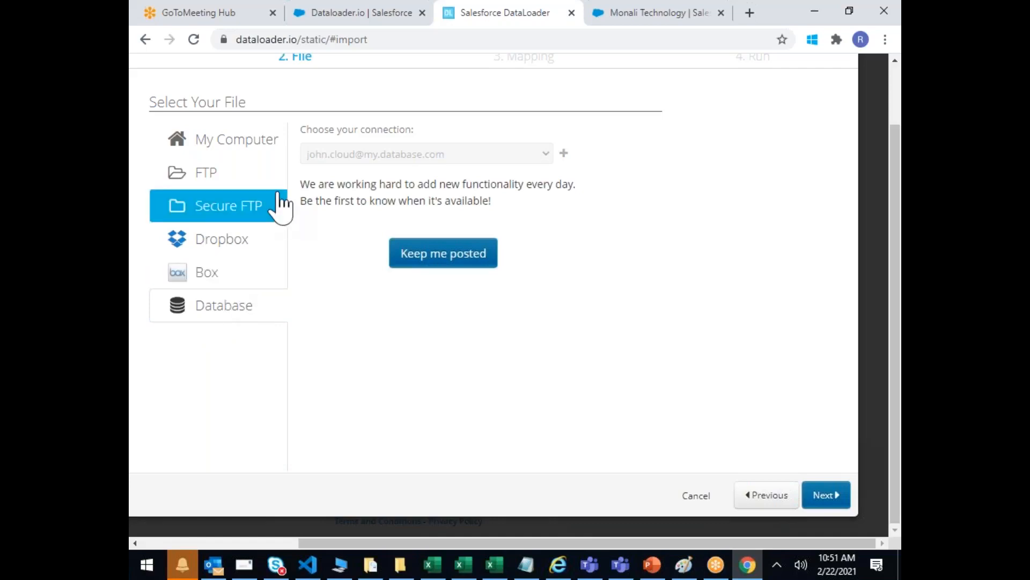
{"action": "left_click", "coordinate": [244, 143]}
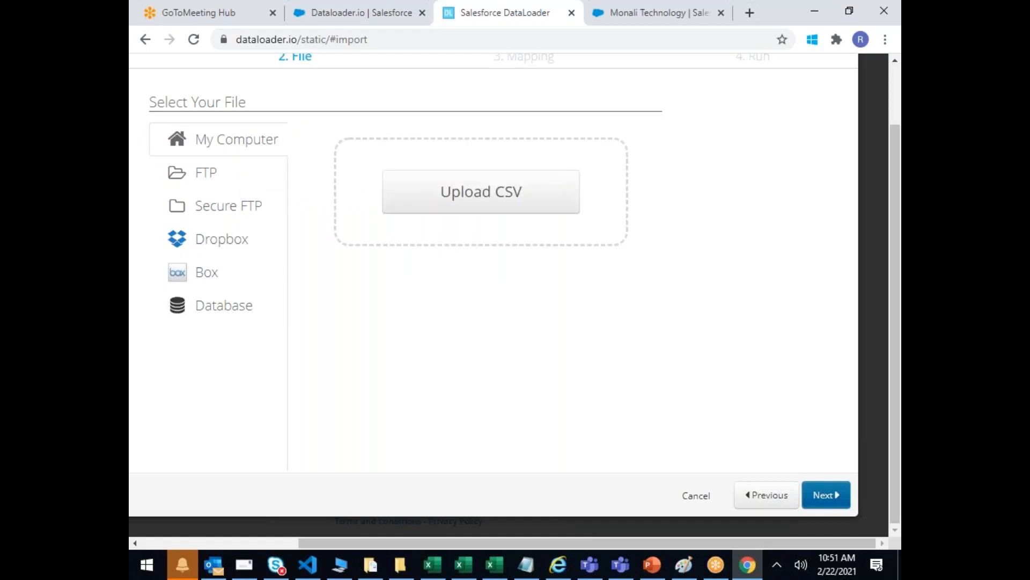
Step: Upload the SCIUpload CSV from the SFDC_\OF109 folder
{"action": "left_click", "coordinate": [485, 190]}
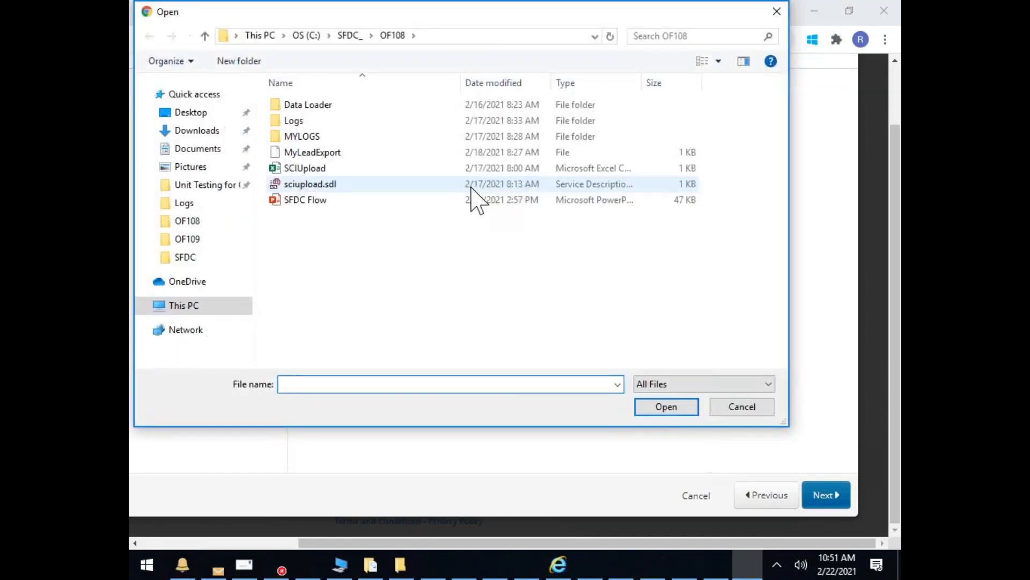
{"action": "left_click", "coordinate": [349, 35]}
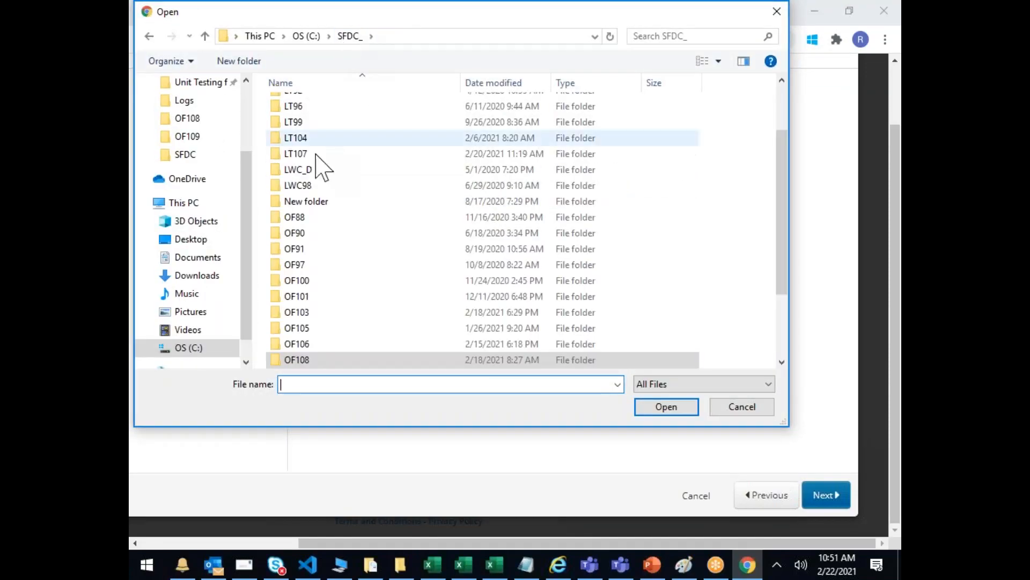
{"action": "scroll", "coordinate": [321, 274], "scroll_direction": "down", "scroll_amount": 1}
{"action": "double_click", "coordinate": [301, 280]}
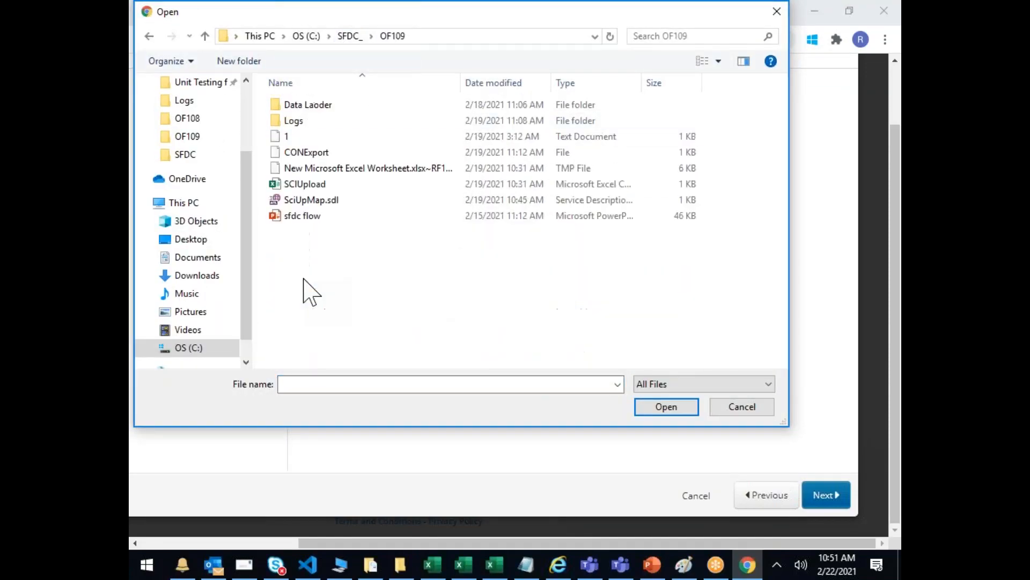
{"action": "double_click", "coordinate": [310, 185]}
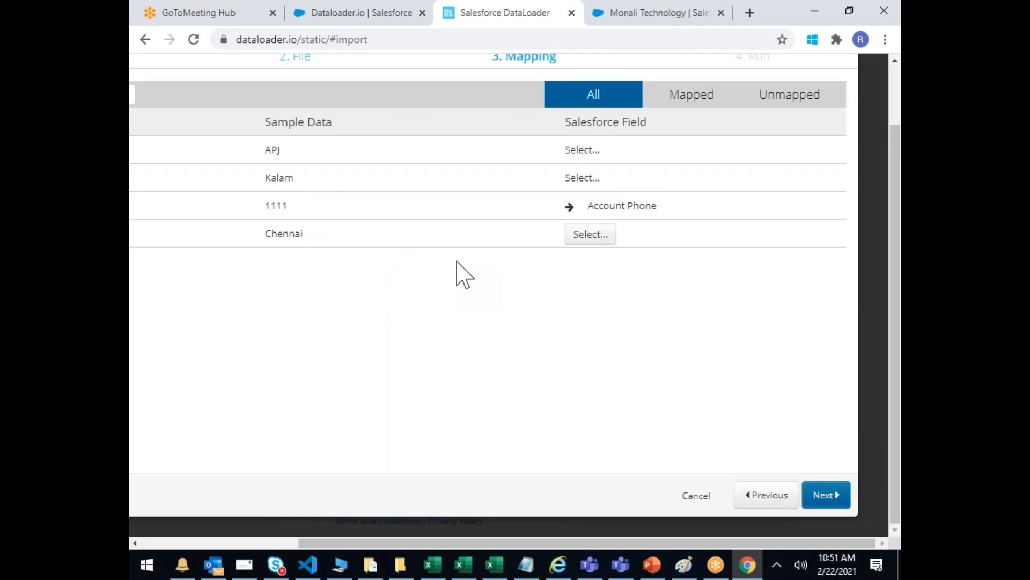
Step: Map the First Name column to the Account Name field
{"action": "scroll", "coordinate": [465, 273], "scroll_direction": "left", "scroll_amount": 4}
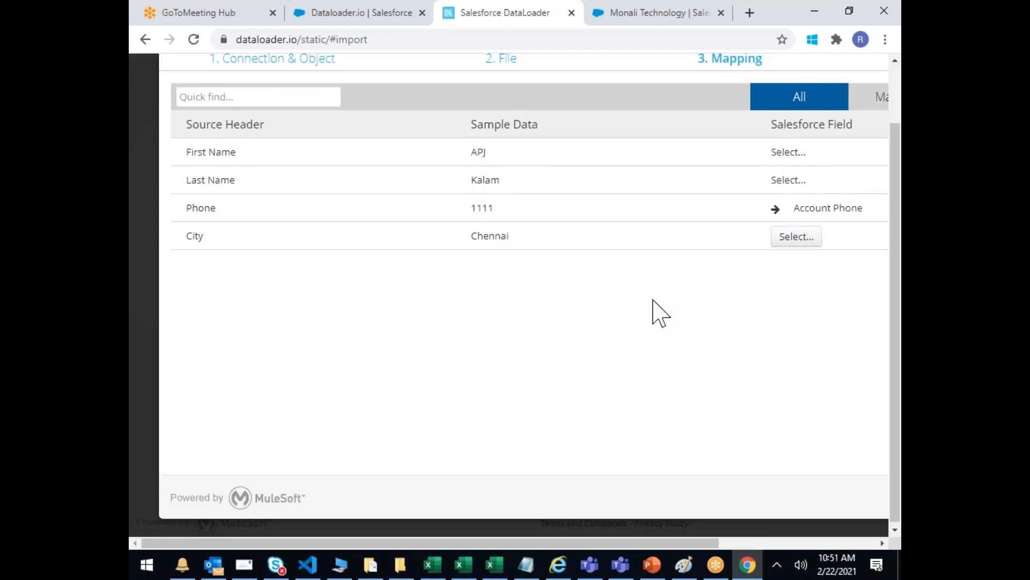
{"action": "scroll", "coordinate": [657, 311], "scroll_direction": "right", "scroll_amount": 2}
{"action": "scroll", "coordinate": [658, 310], "scroll_direction": "right", "scroll_amount": 2}
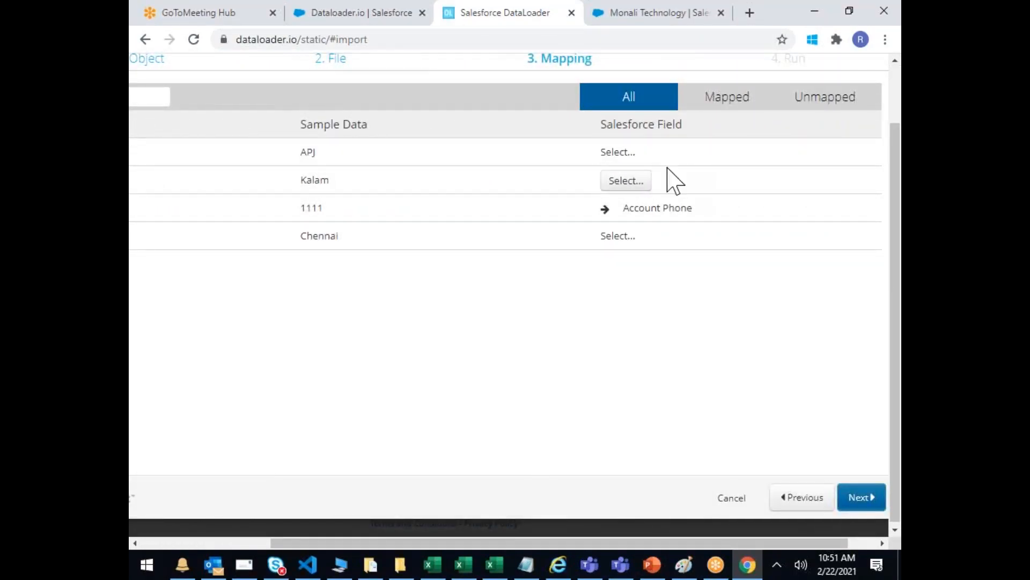
{"action": "scroll", "coordinate": [674, 179], "scroll_direction": "left", "scroll_amount": 4}
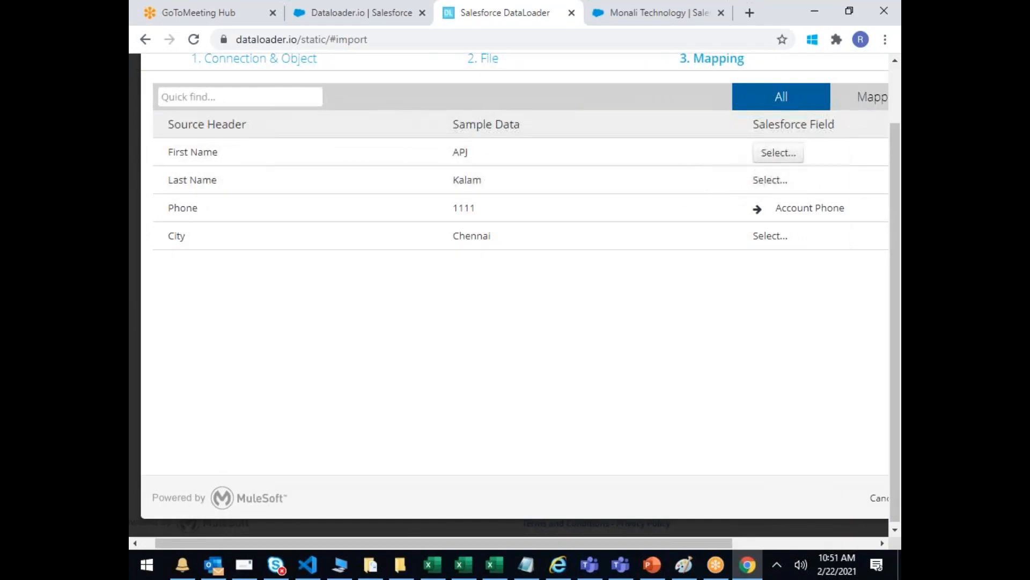
{"action": "left_click", "coordinate": [774, 155]}
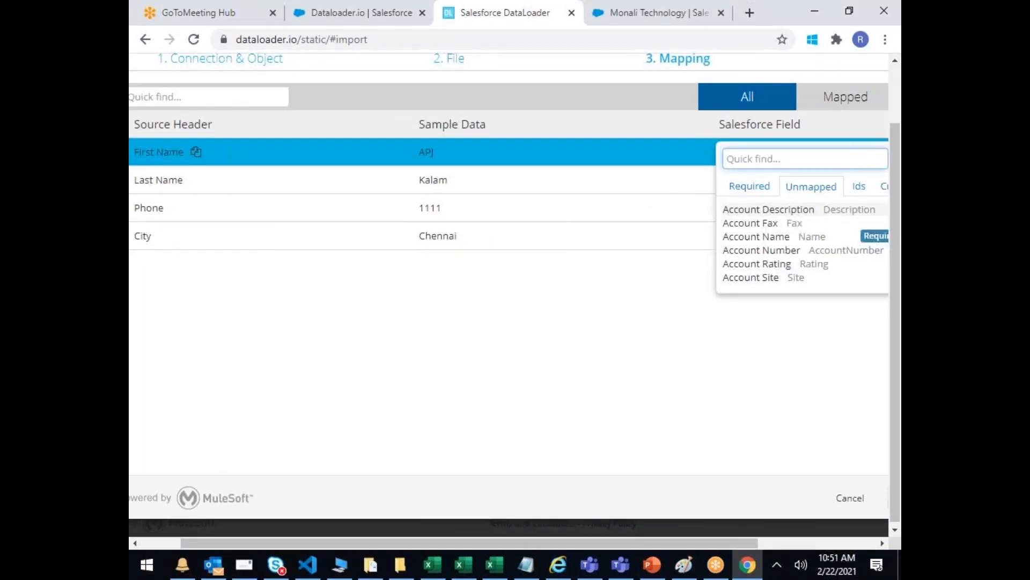
{"action": "left_click", "coordinate": [748, 187]}
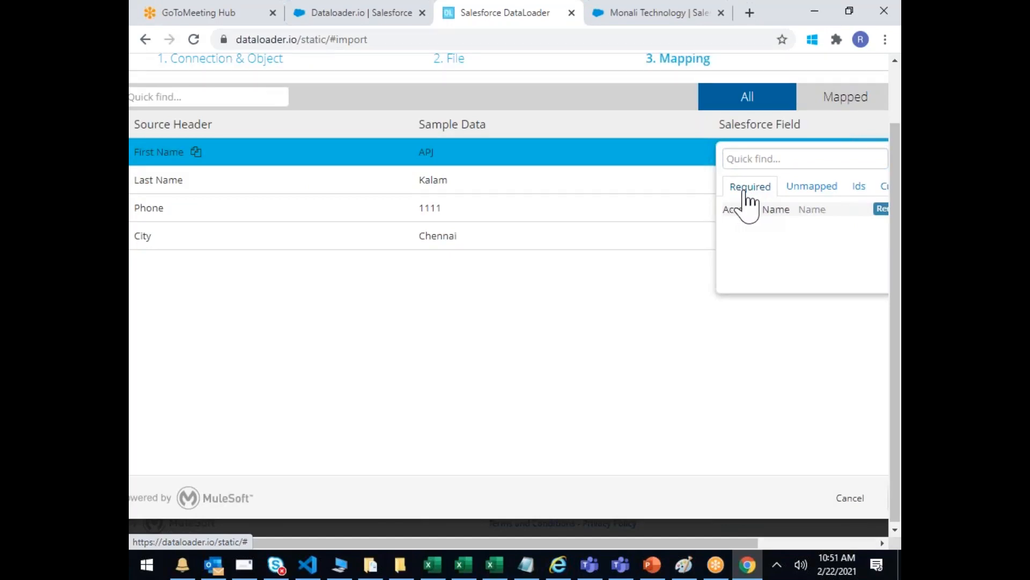
{"action": "left_click", "coordinate": [757, 298]}
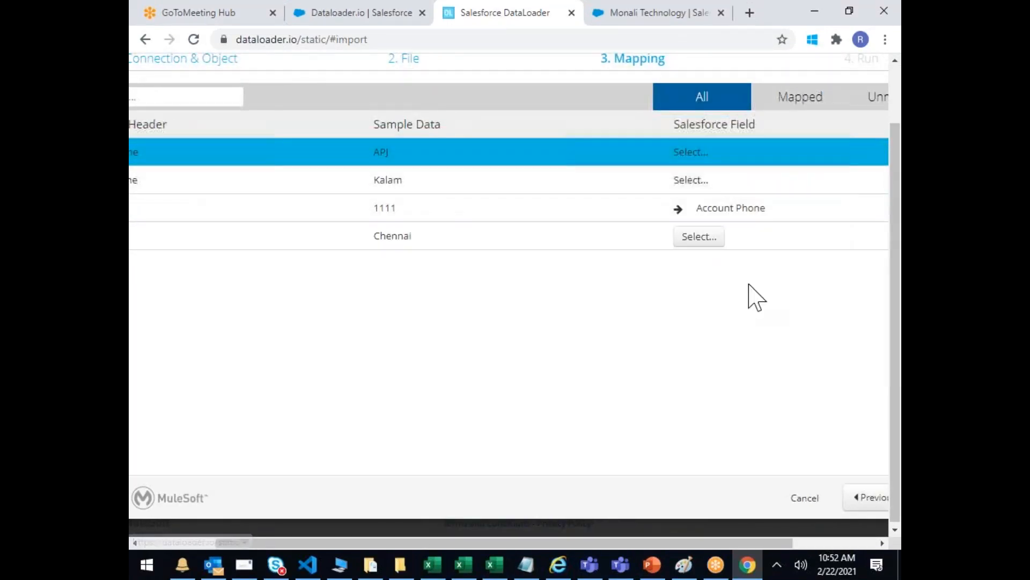
{"action": "left_click", "coordinate": [692, 154]}
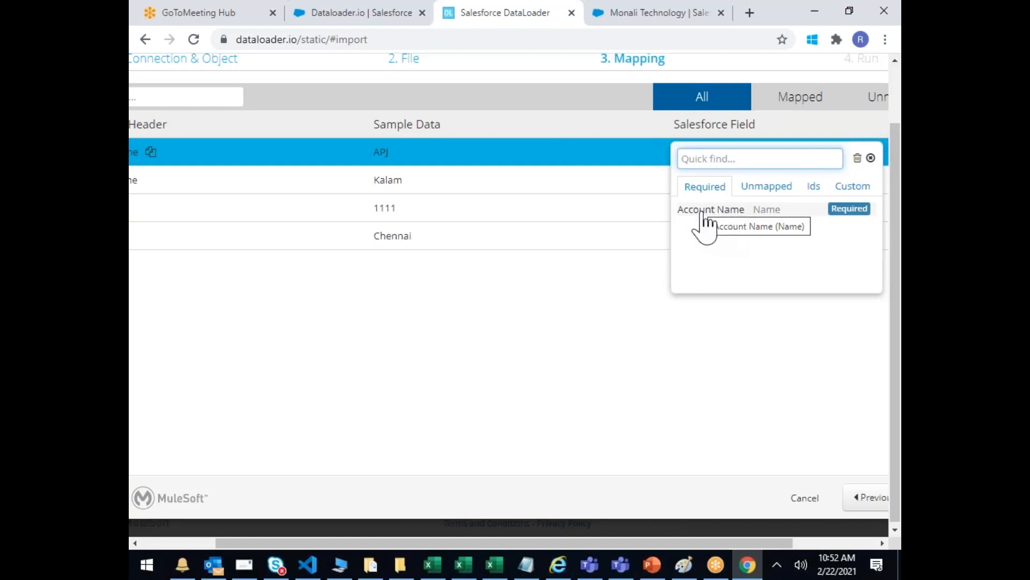
{"action": "left_click", "coordinate": [703, 220]}
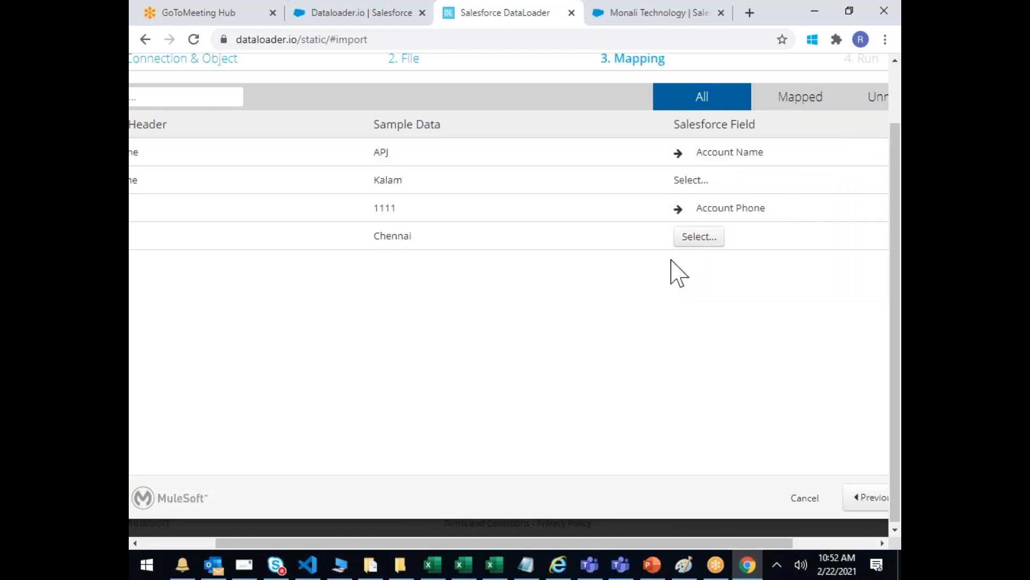
Step: Map the Last Name column to Account Description, found by searching 'des'
{"action": "left_click", "coordinate": [696, 180]}
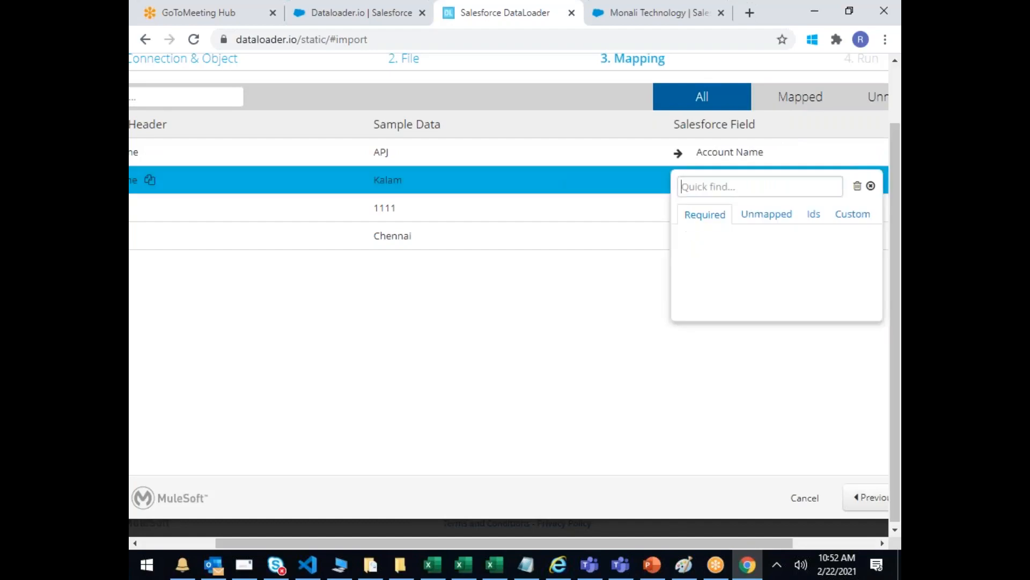
{"action": "left_click", "coordinate": [759, 229]}
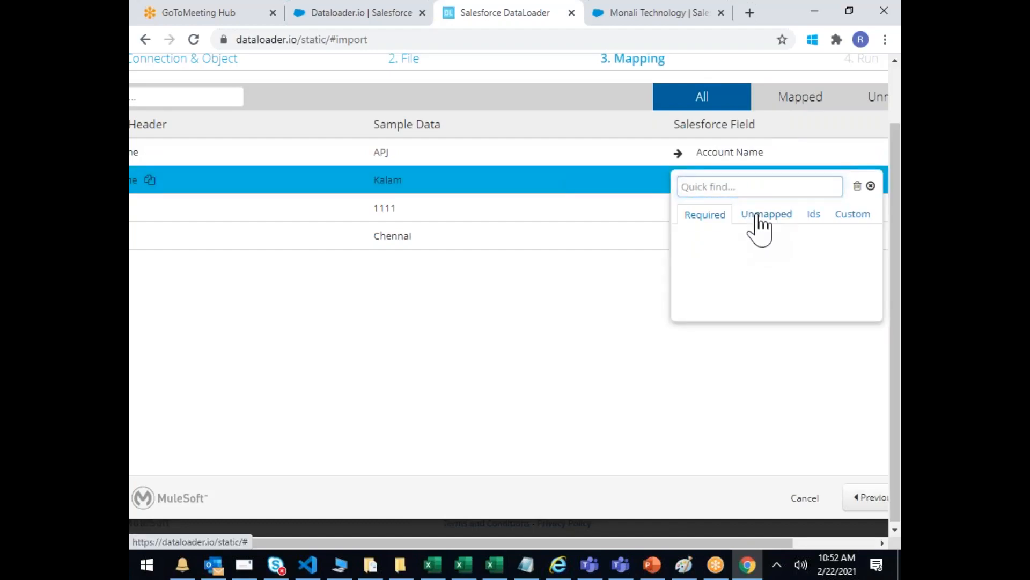
{"action": "scroll", "coordinate": [766, 260], "scroll_direction": "down", "scroll_amount": 2}
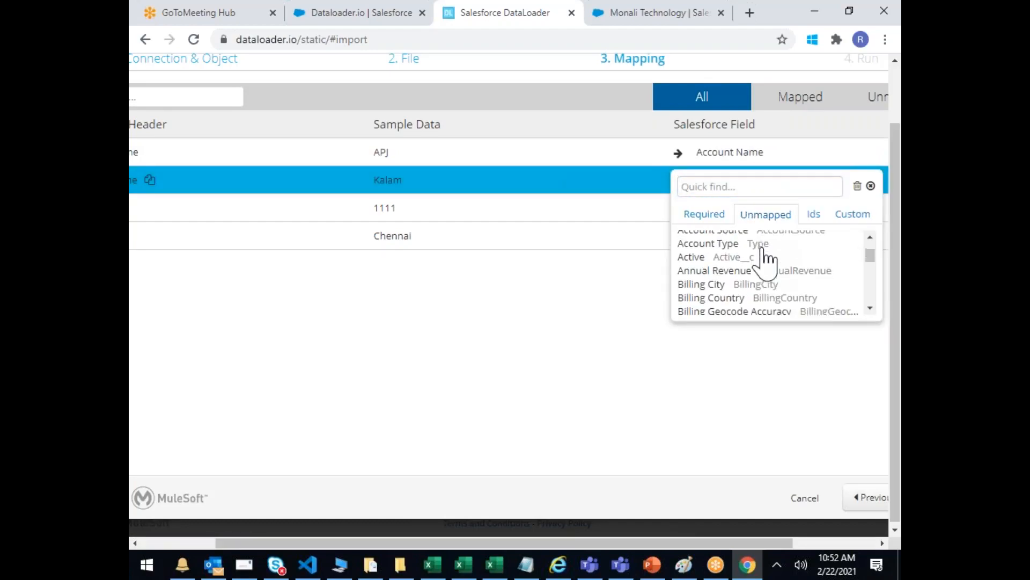
{"action": "scroll", "coordinate": [766, 260], "scroll_direction": "down", "scroll_amount": 3}
{"action": "scroll", "coordinate": [765, 269], "scroll_direction": "up", "scroll_amount": 3}
{"action": "scroll", "coordinate": [763, 291], "scroll_direction": "up", "scroll_amount": 2}
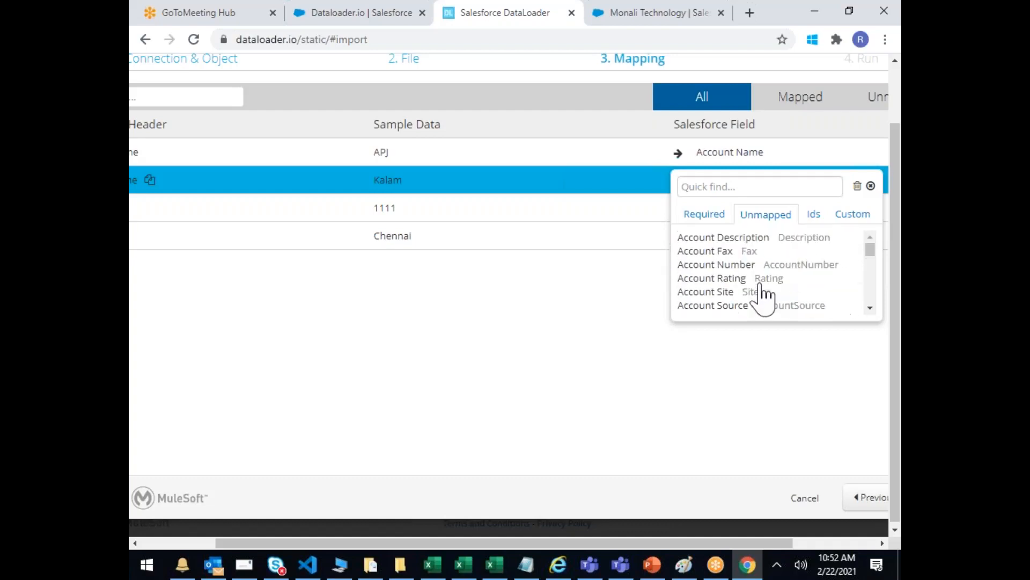
{"action": "scroll", "coordinate": [773, 283], "scroll_direction": "down", "scroll_amount": 8}
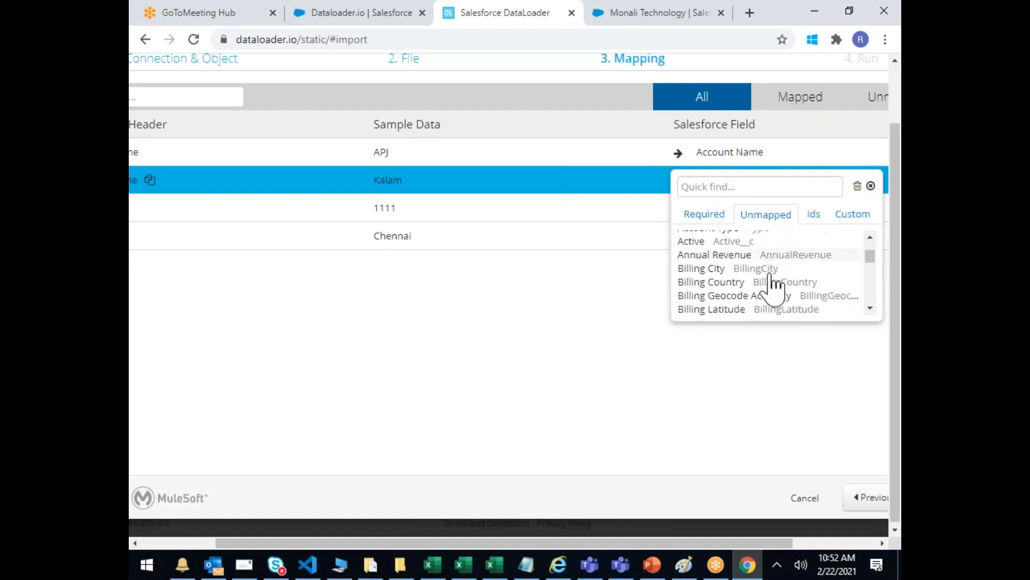
{"action": "scroll", "coordinate": [772, 283], "scroll_direction": "down", "scroll_amount": 5}
{"action": "scroll", "coordinate": [772, 285], "scroll_direction": "down", "scroll_amount": 2}
{"action": "scroll", "coordinate": [773, 285], "scroll_direction": "up", "scroll_amount": 10}
{"action": "scroll", "coordinate": [772, 288], "scroll_direction": "up", "scroll_amount": 3}
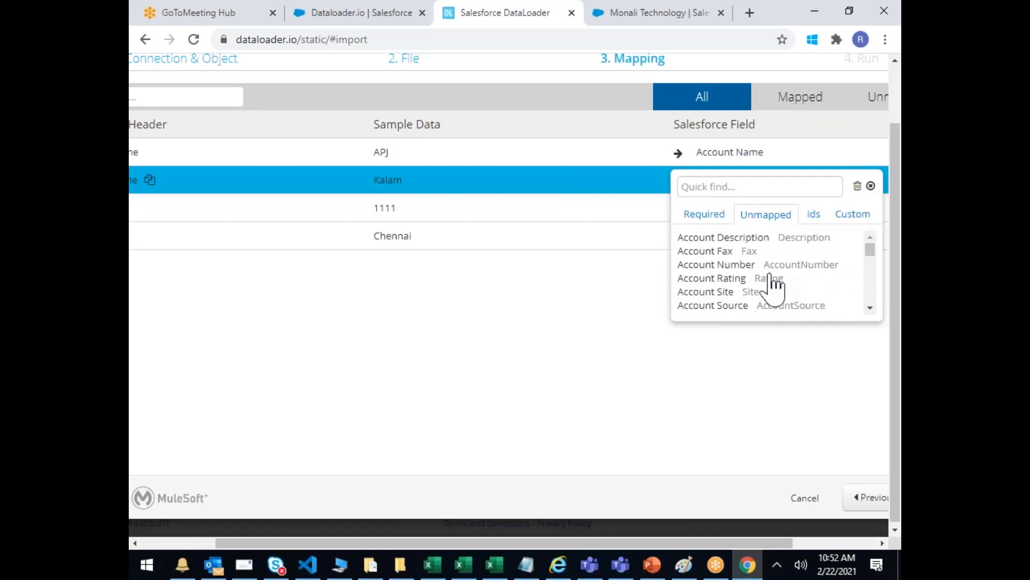
{"action": "scroll", "coordinate": [775, 286], "scroll_direction": "down", "scroll_amount": 2}
{"action": "scroll", "coordinate": [773, 284], "scroll_direction": "down", "scroll_amount": 4}
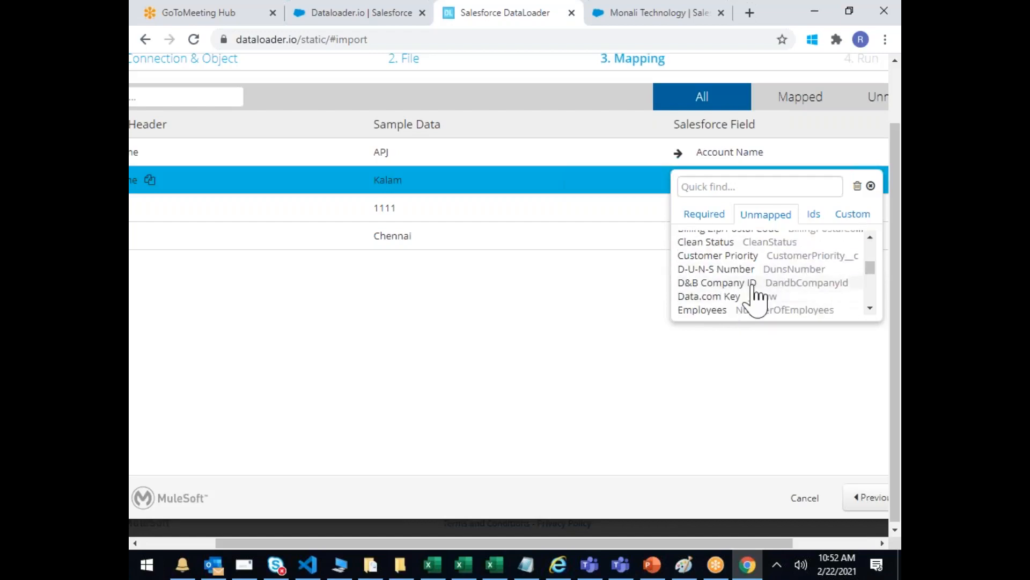
{"action": "scroll", "coordinate": [872, 274], "scroll_direction": "down", "scroll_amount": 2}
{"action": "scroll", "coordinate": [872, 269], "scroll_direction": "down", "scroll_amount": 1}
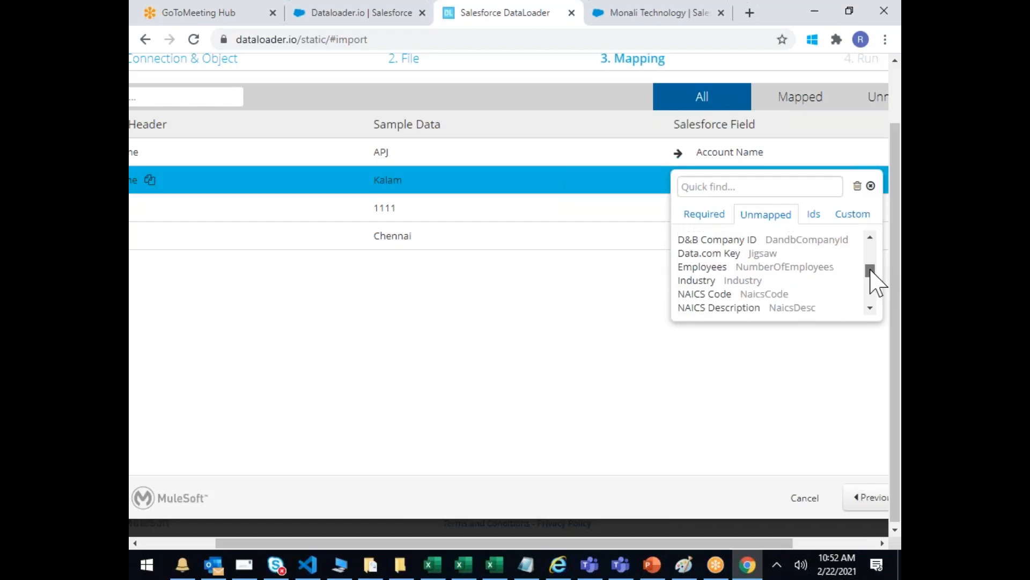
{"action": "scroll", "coordinate": [871, 271], "scroll_direction": "up", "scroll_amount": 5}
{"action": "scroll", "coordinate": [871, 271], "scroll_direction": "down", "scroll_amount": 4}
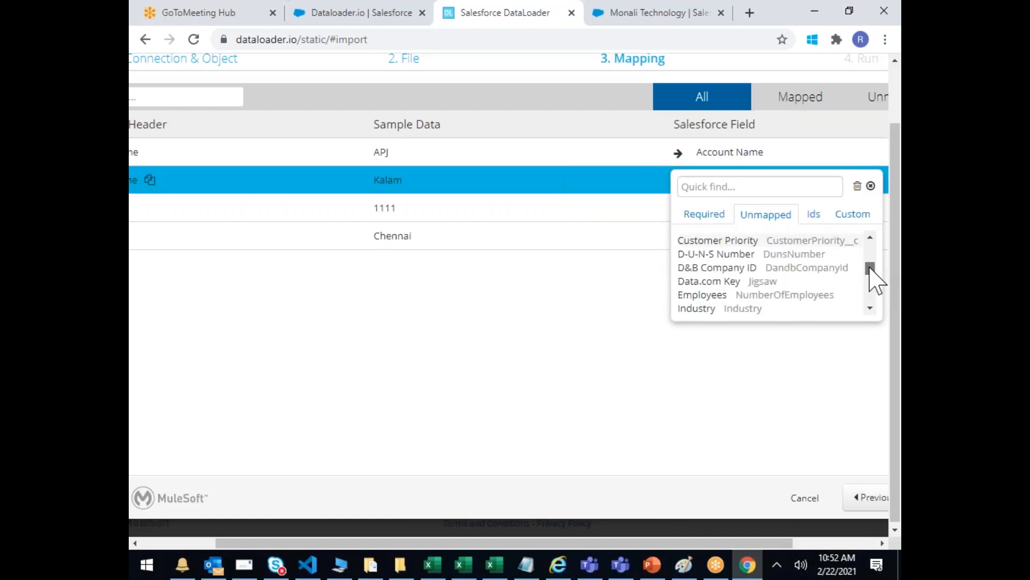
{"action": "scroll", "coordinate": [872, 277], "scroll_direction": "down", "scroll_amount": 2}
{"action": "left_click", "coordinate": [696, 188]}
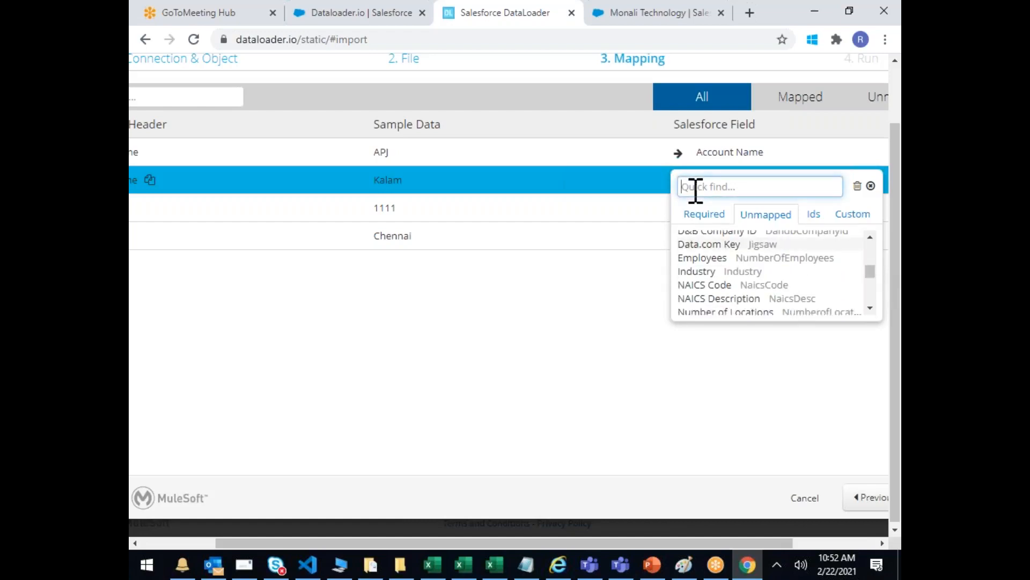
{"action": "type", "text": "des"}
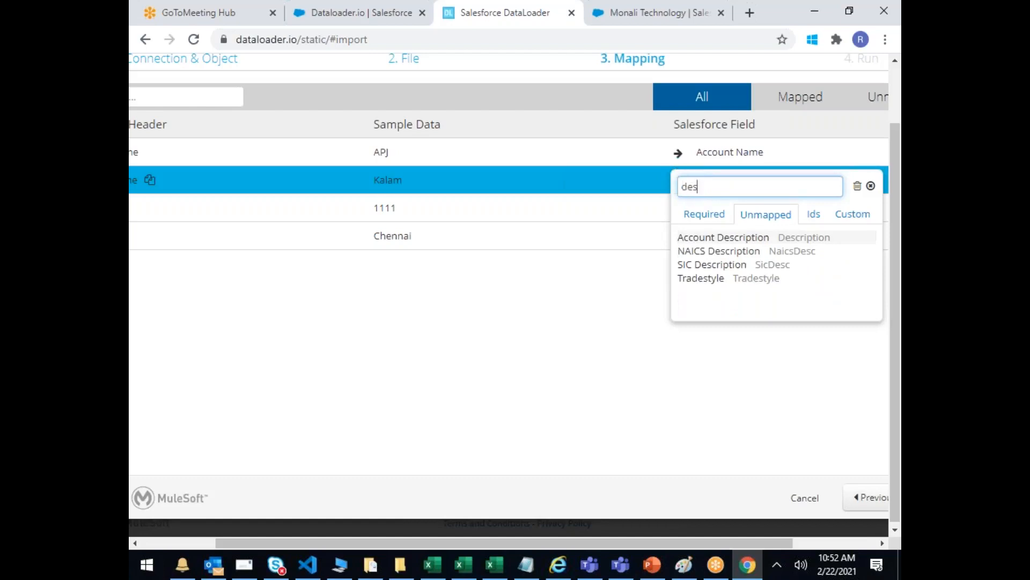
{"action": "left_click", "coordinate": [740, 240]}
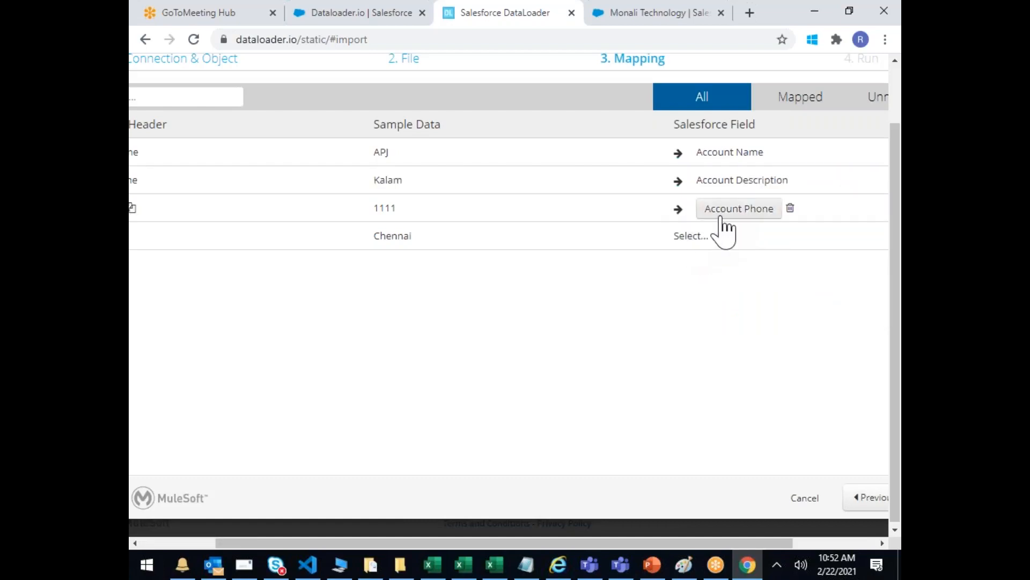
Step: Map the City column (sample Chennai) to Billing City via a 'bil' quick find
{"action": "left_click", "coordinate": [698, 237]}
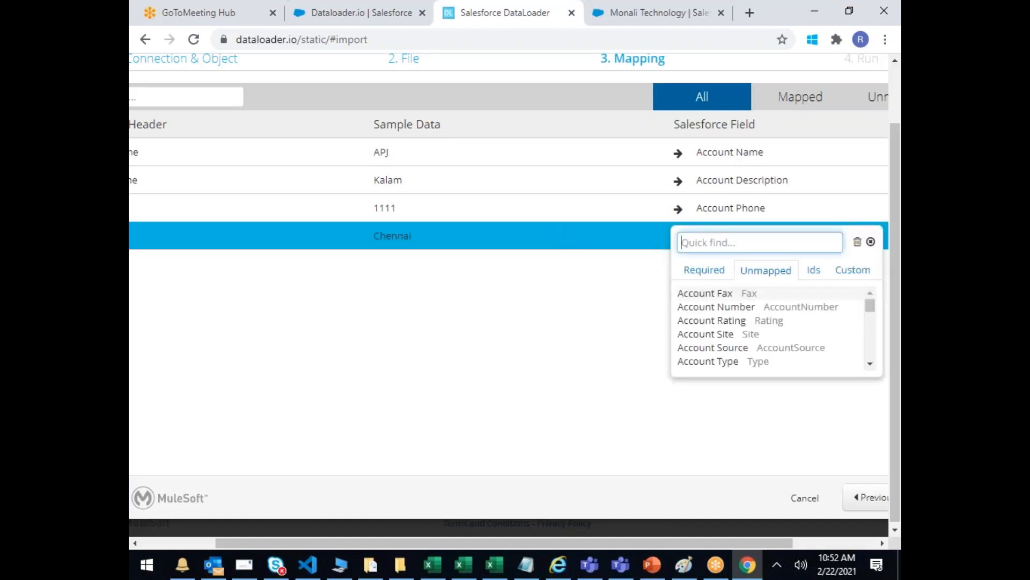
{"action": "type", "text": "bill"}
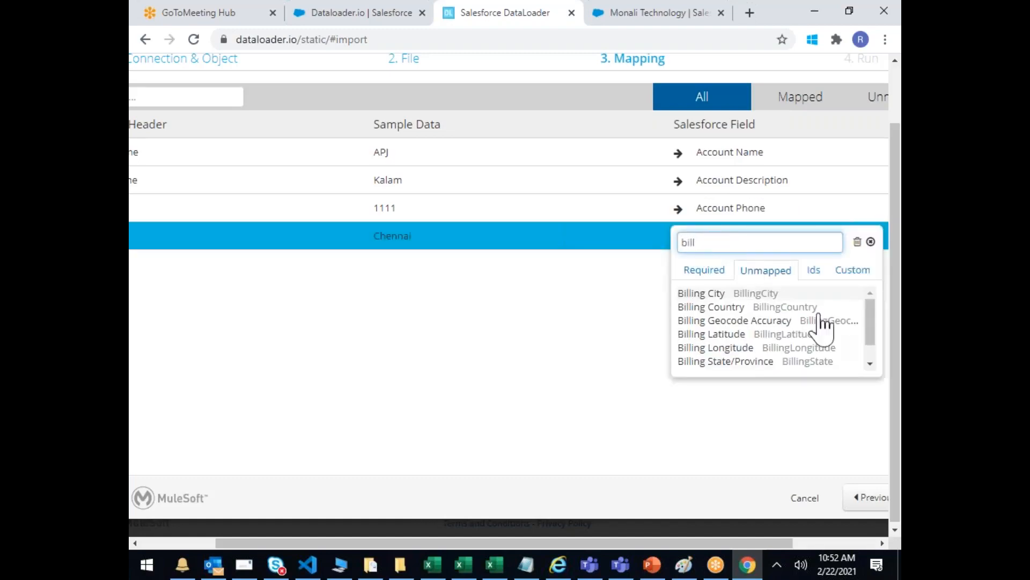
{"action": "left_click", "coordinate": [773, 294]}
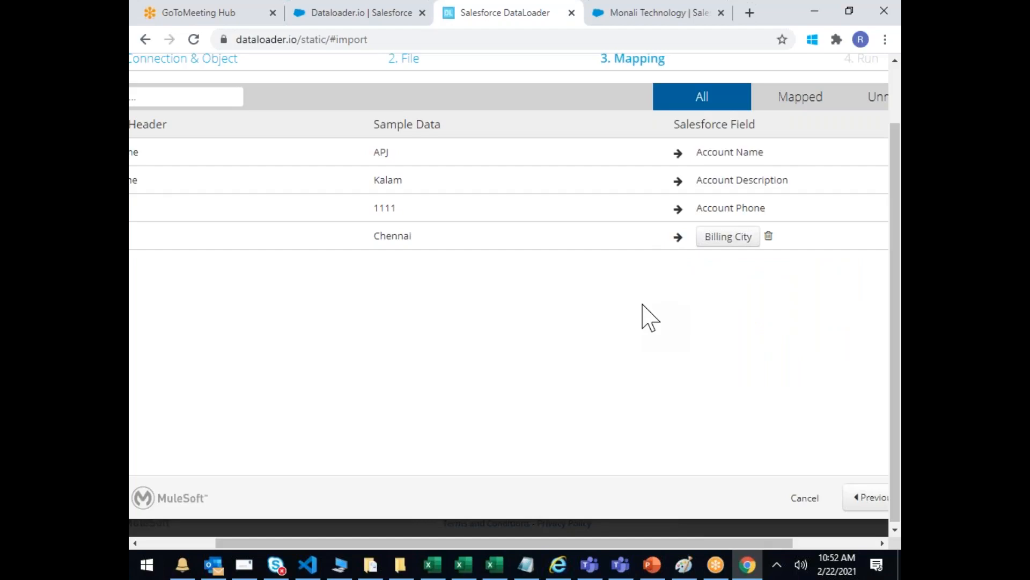
{"action": "scroll", "coordinate": [642, 304], "scroll_direction": "right", "scroll_amount": 2}
{"action": "scroll", "coordinate": [642, 305], "scroll_direction": "left", "scroll_amount": 4}
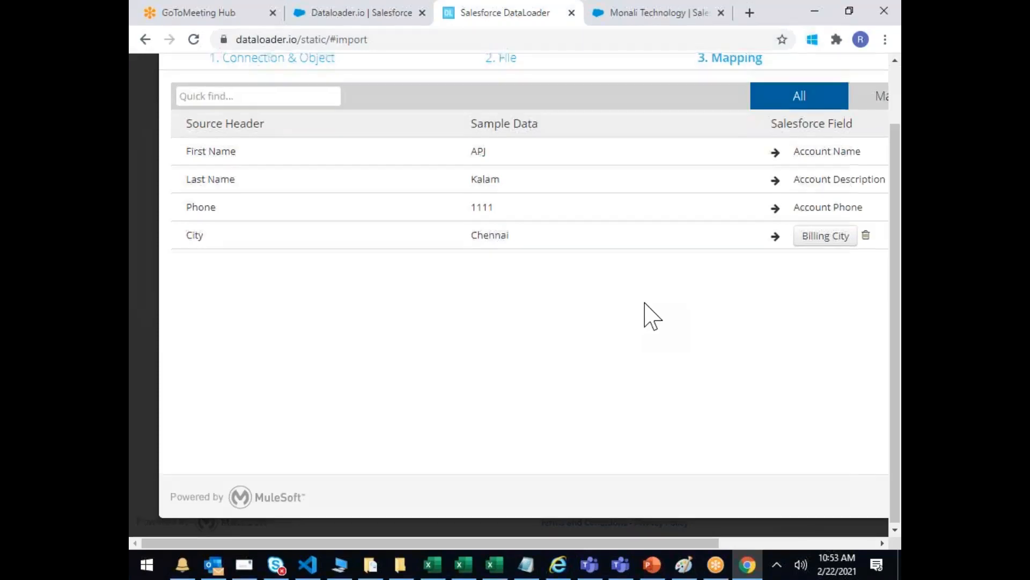
{"action": "scroll", "coordinate": [669, 315], "scroll_direction": "right", "scroll_amount": 5}
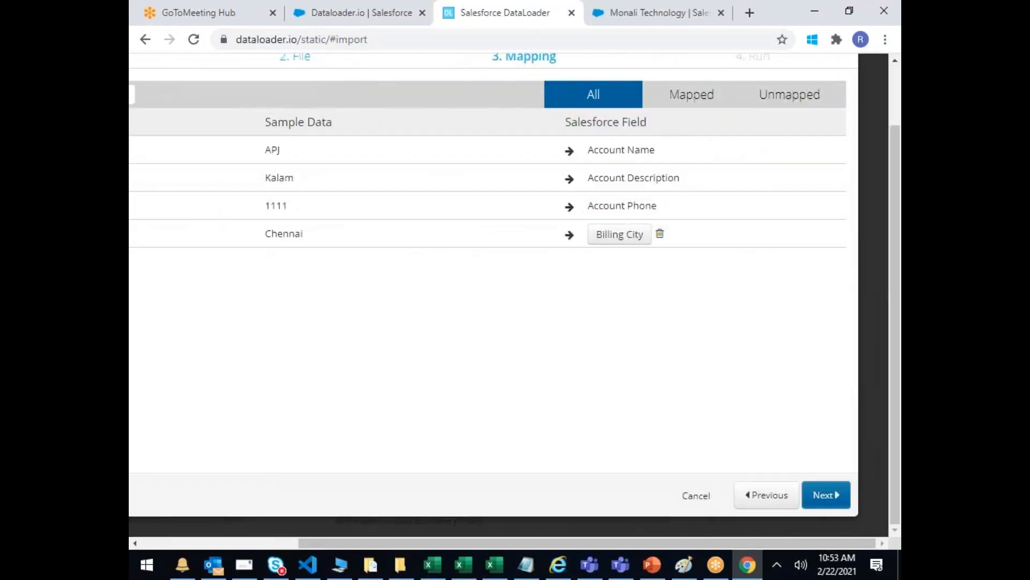
Step: Advance the import to the Run step and open the Schedule Task options
{"action": "left_click", "coordinate": [822, 494]}
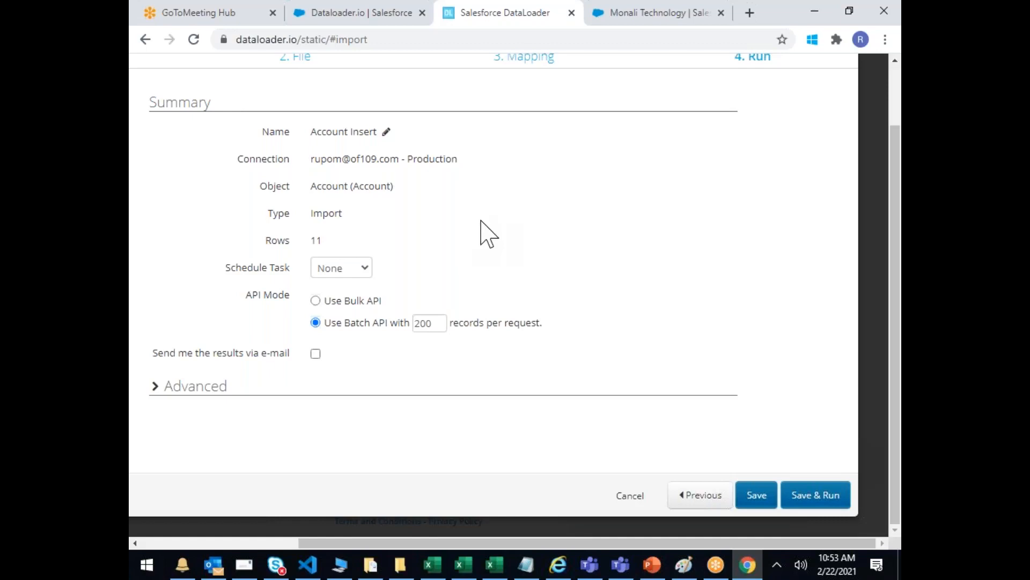
{"action": "scroll", "coordinate": [481, 231], "scroll_direction": "left", "scroll_amount": 3}
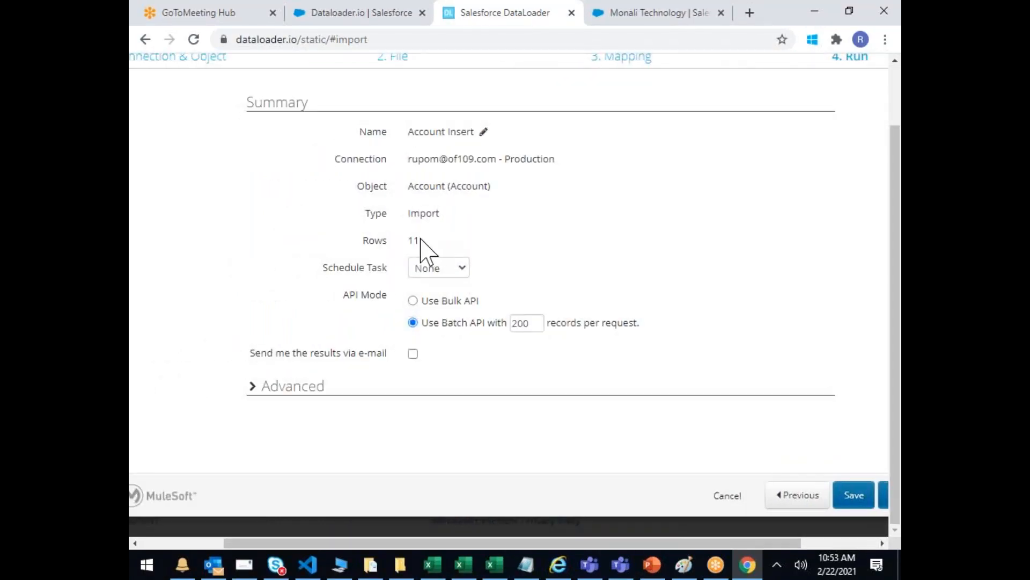
{"action": "left_click", "coordinate": [455, 268]}
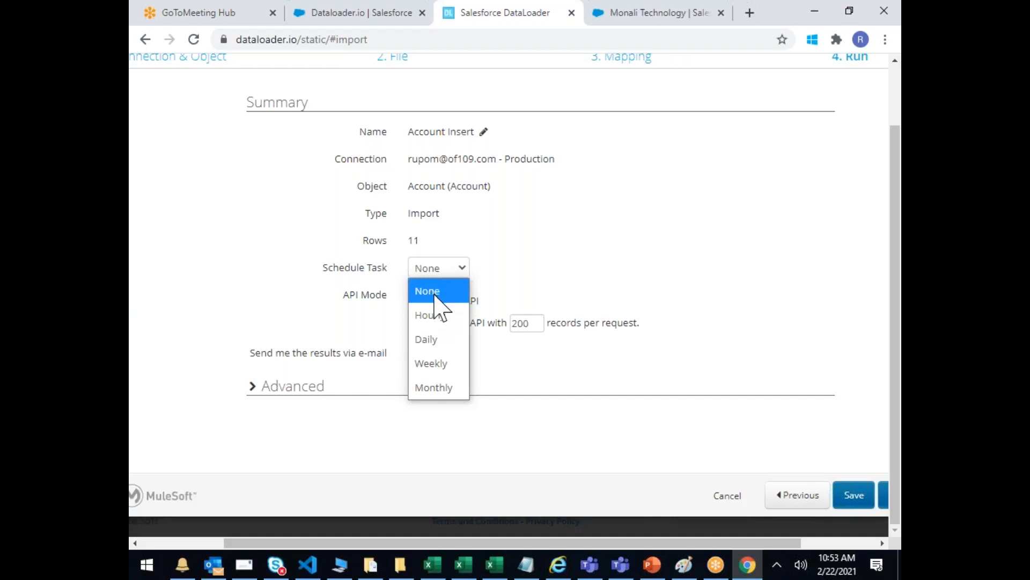
{"action": "left_click", "coordinate": [428, 370]}
{"action": "left_click", "coordinate": [468, 290]}
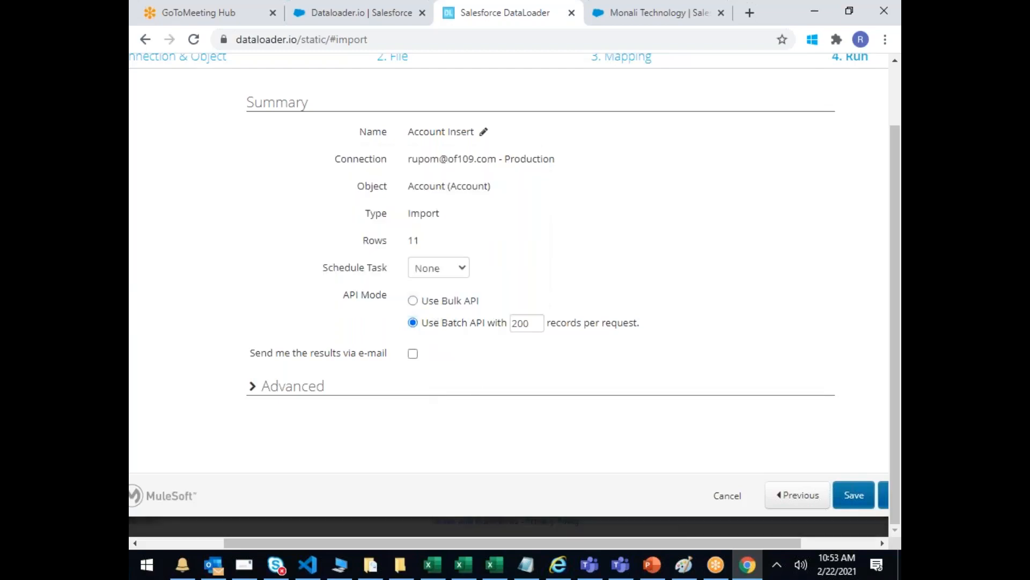
{"action": "left_click", "coordinate": [453, 273]}
{"action": "left_click", "coordinate": [445, 317]}
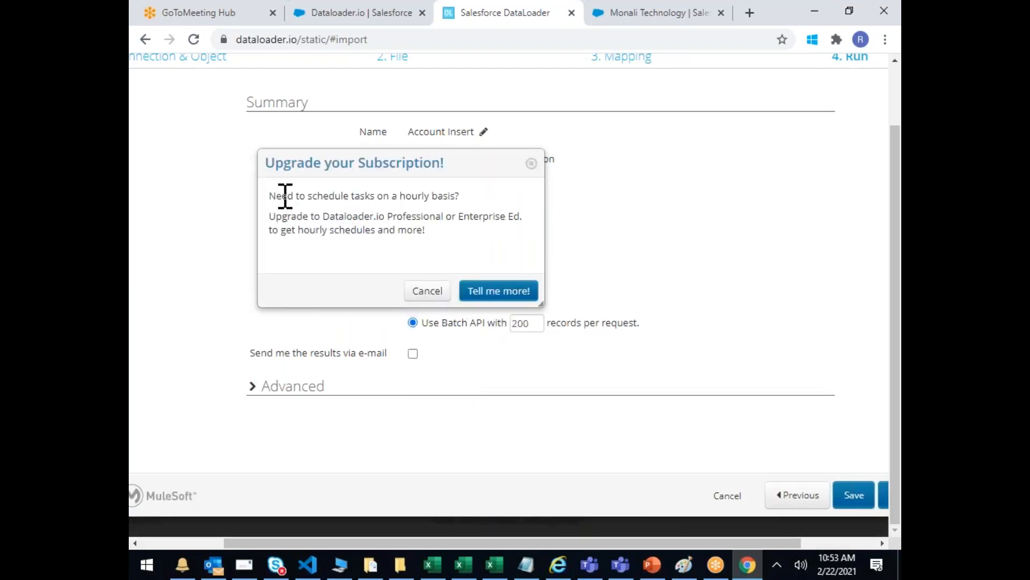
{"action": "left_click_drag", "start_coordinate": [282, 196], "coordinate": [444, 196]}
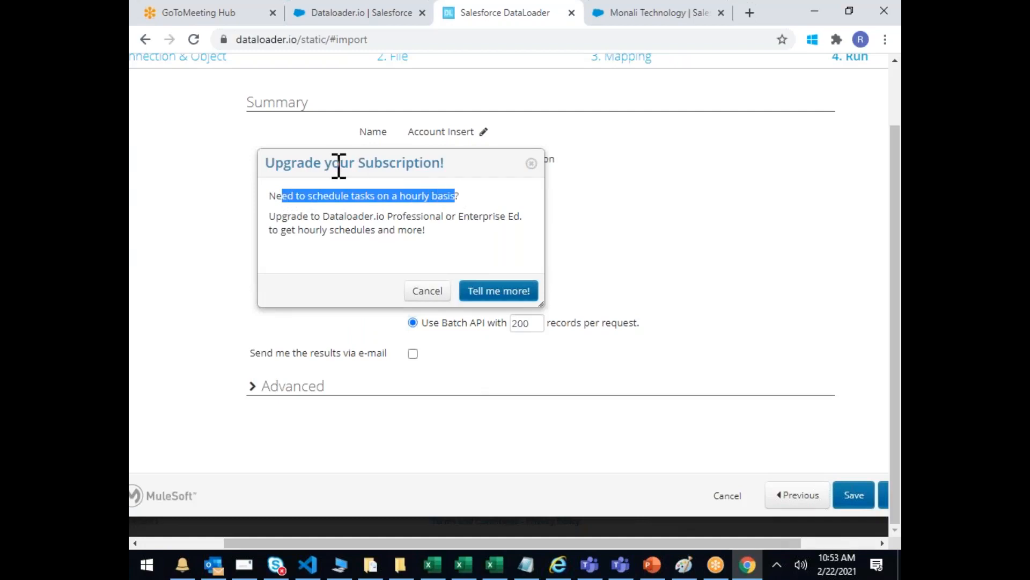
{"action": "left_click_drag", "start_coordinate": [339, 162], "coordinate": [442, 179]}
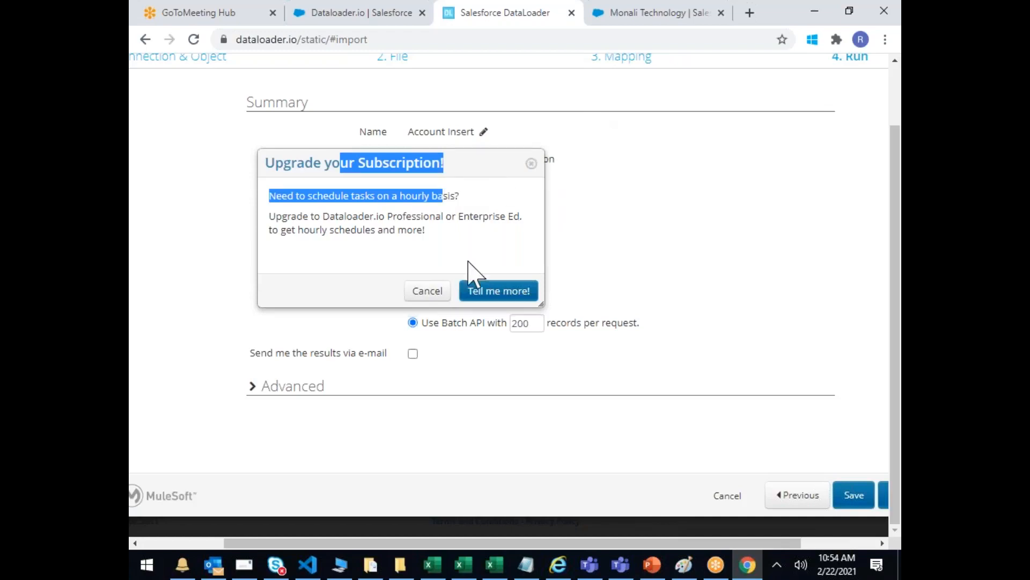
{"action": "left_click", "coordinate": [429, 292]}
{"action": "left_click", "coordinate": [446, 267]}
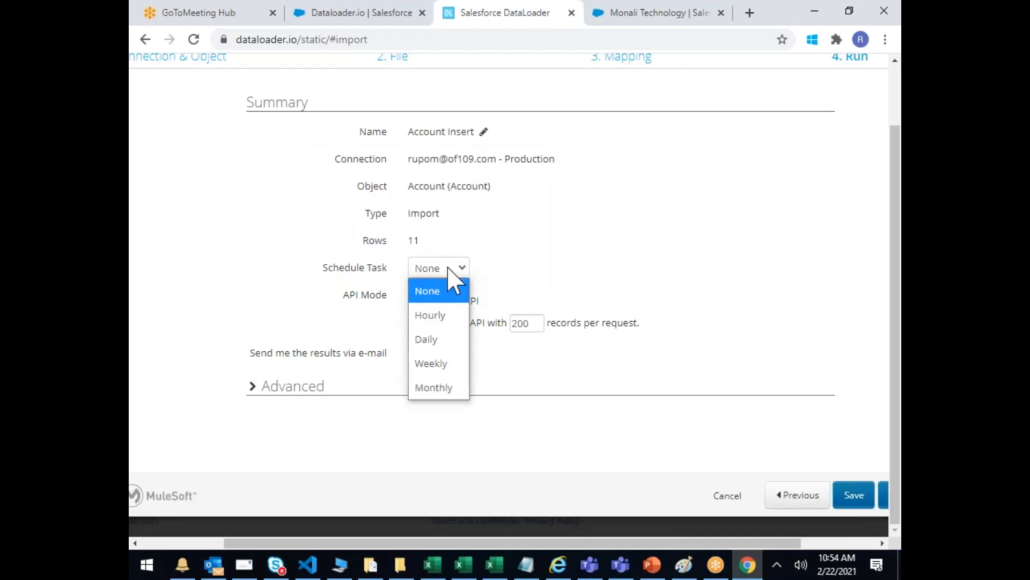
{"action": "left_click", "coordinate": [436, 316]}
{"action": "left_click", "coordinate": [416, 291]}
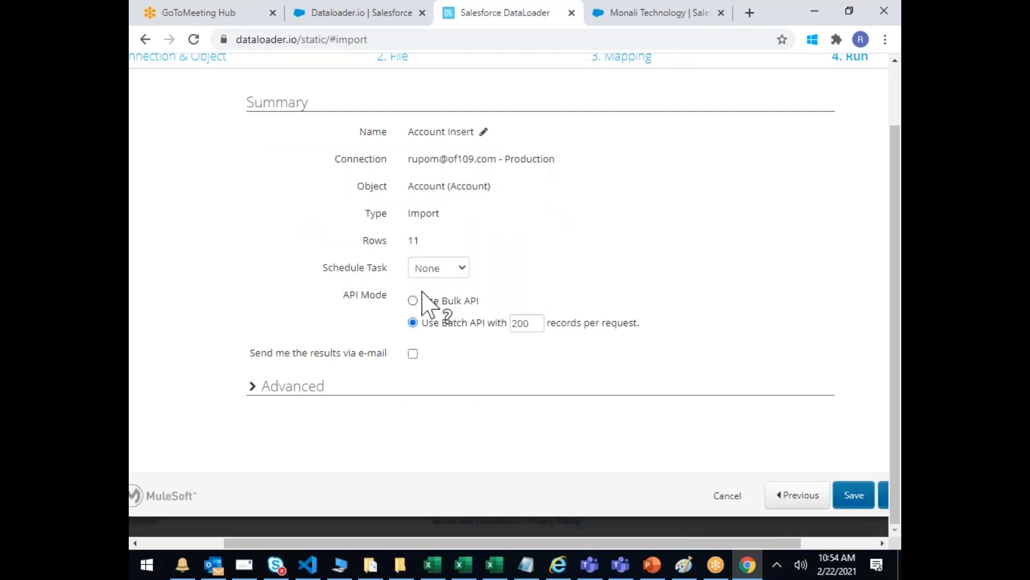
{"action": "left_click", "coordinate": [447, 269]}
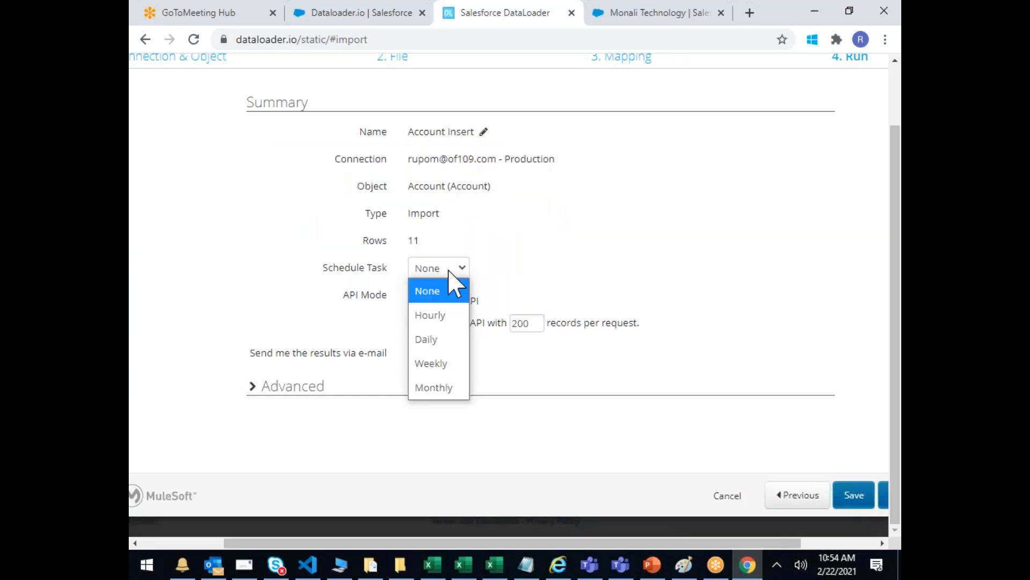
{"action": "left_click", "coordinate": [431, 363]}
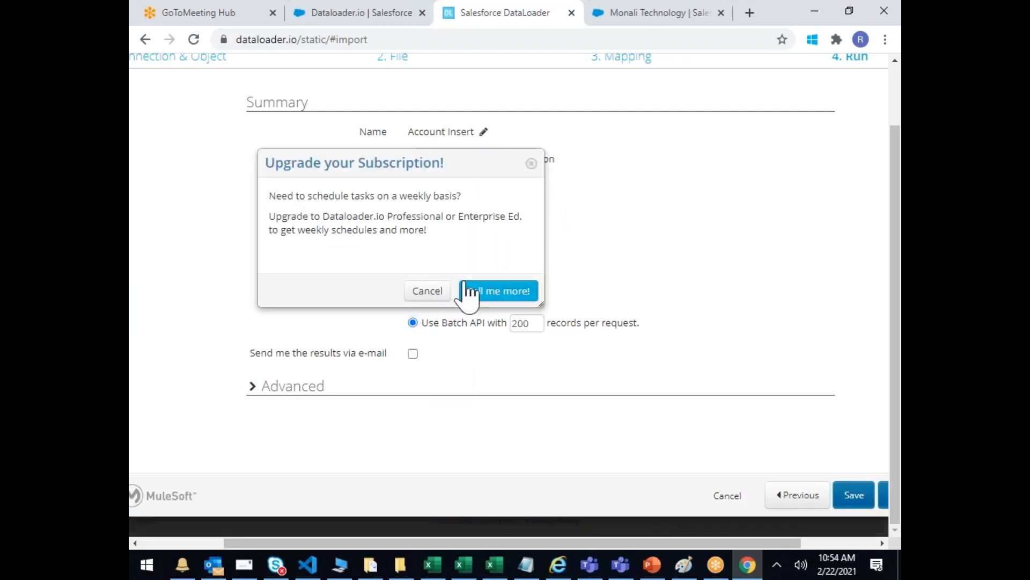
{"action": "left_click", "coordinate": [424, 291]}
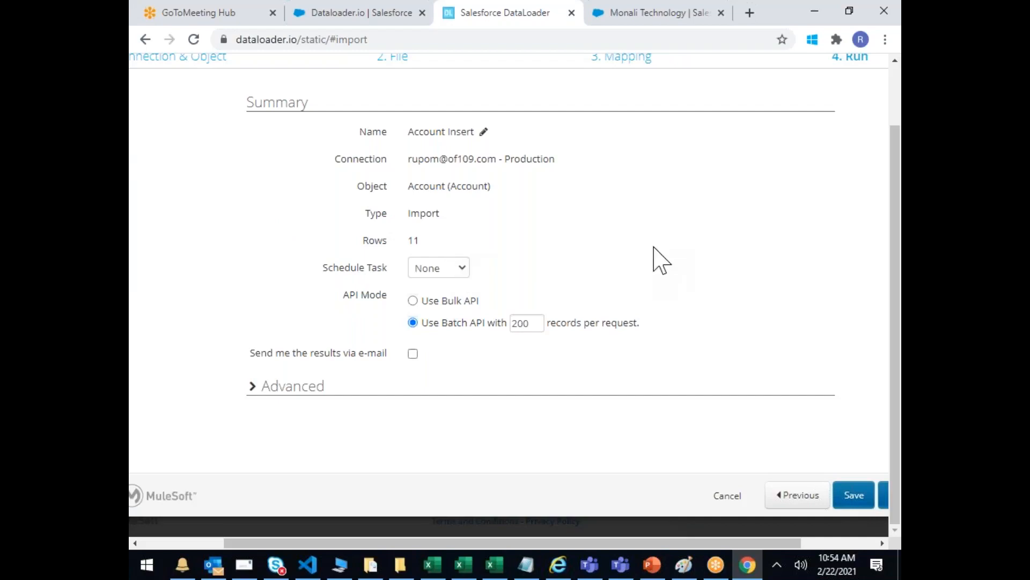
Step: Turn on 'Send me the results via e-mail' for the import
{"action": "left_click_drag", "start_coordinate": [342, 292], "coordinate": [642, 329]}
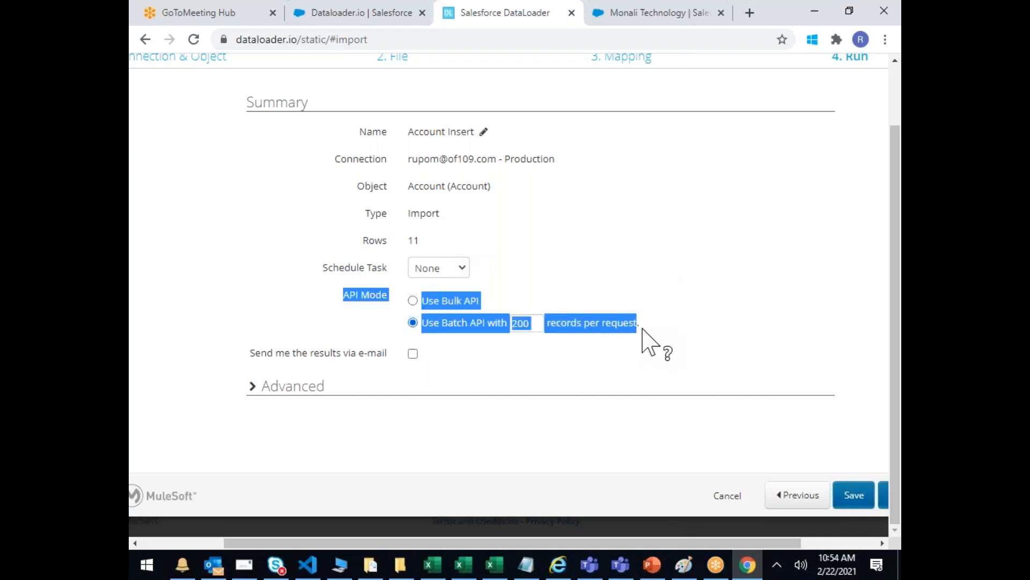
{"action": "left_click", "coordinate": [613, 266]}
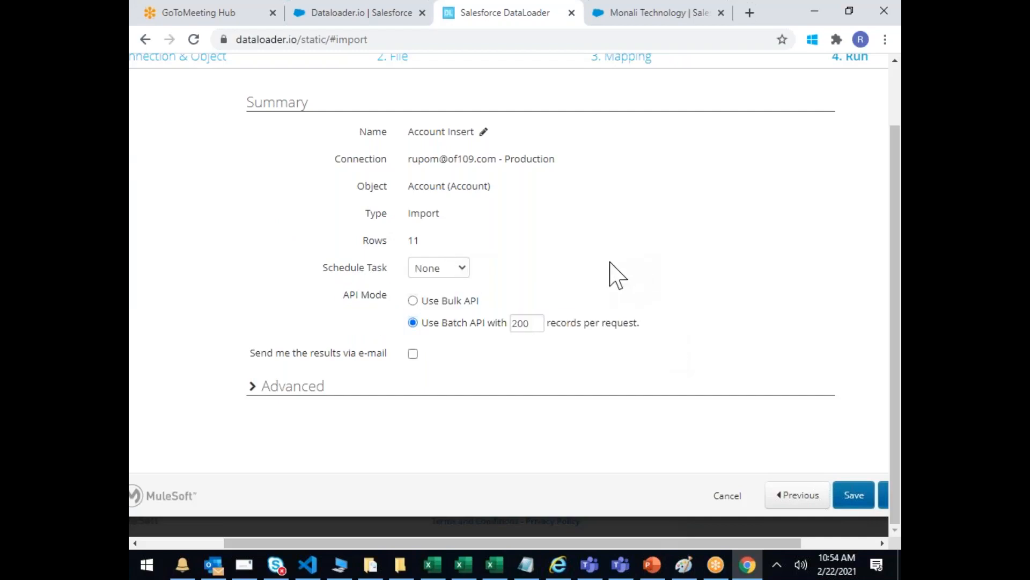
{"action": "left_click", "coordinate": [412, 354]}
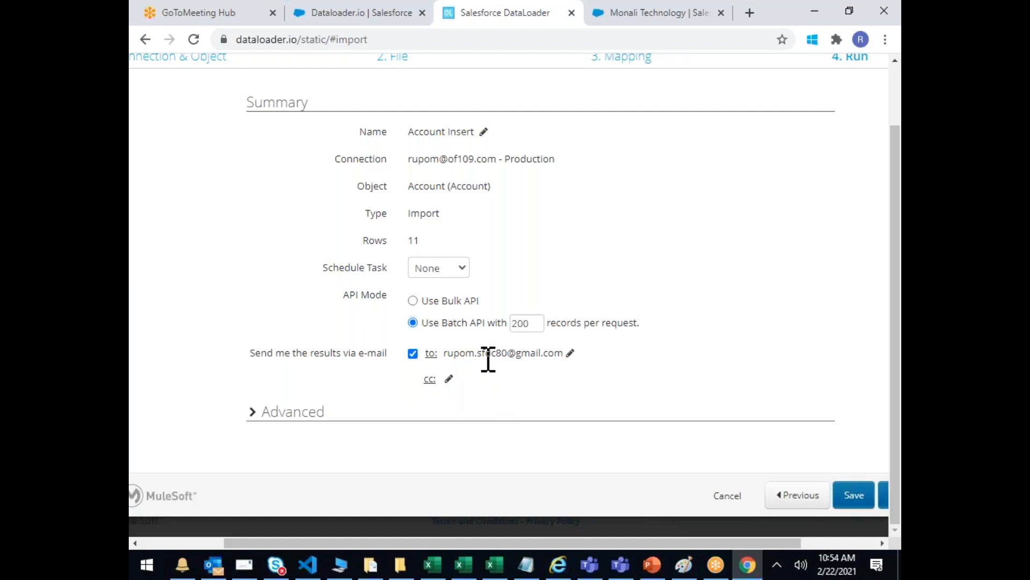
{"action": "left_click_drag", "start_coordinate": [267, 353], "coordinate": [342, 353]}
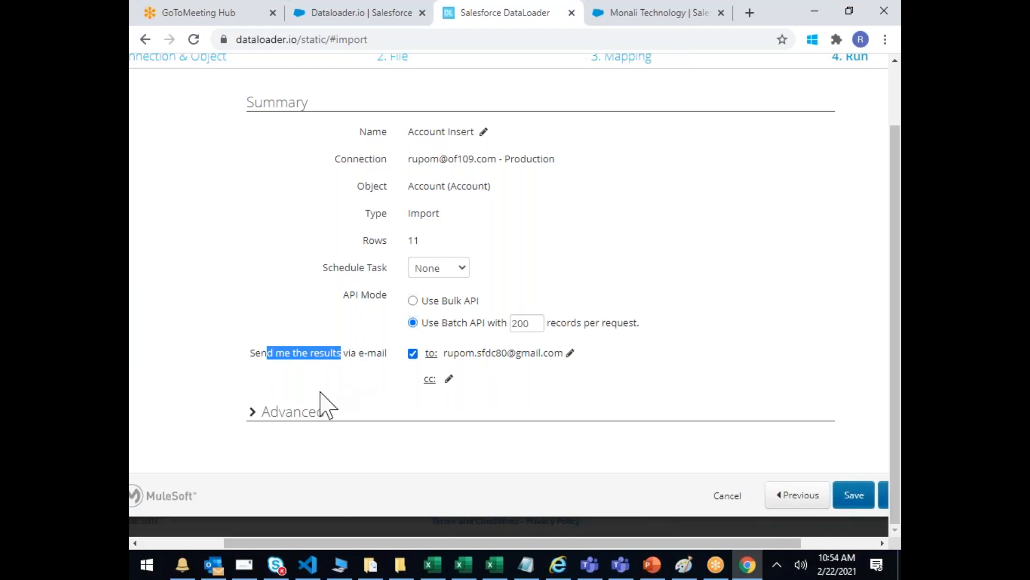
Step: Check the advanced Date Format, keeping MM/DD/YYYY, then collapse Advanced
{"action": "left_click", "coordinate": [293, 412]}
{"action": "scroll", "coordinate": [386, 368], "scroll_direction": "down", "scroll_amount": 2}
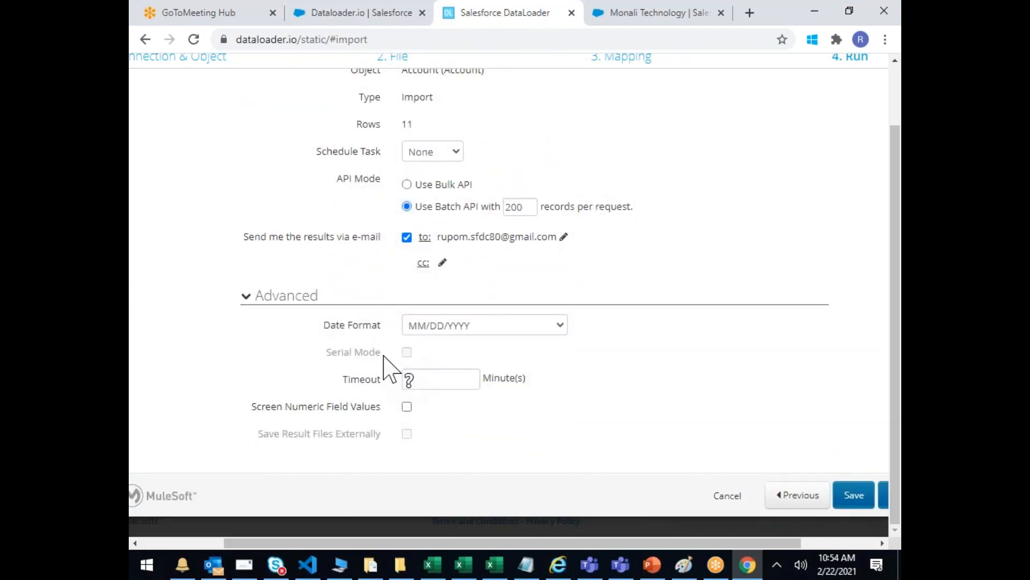
{"action": "left_click", "coordinate": [469, 328]}
{"action": "left_click", "coordinate": [470, 330]}
{"action": "left_click", "coordinate": [263, 300]}
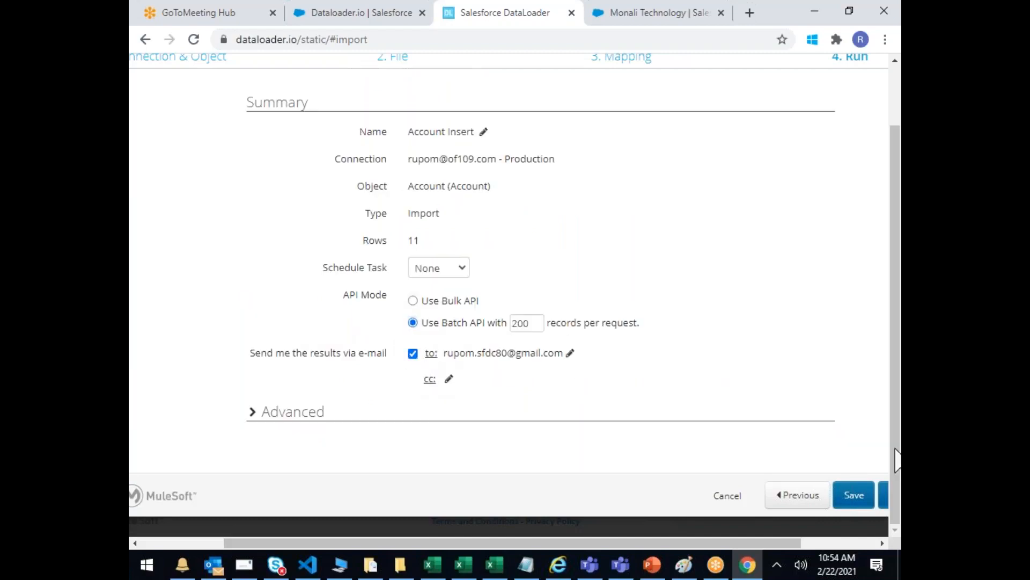
{"action": "scroll", "coordinate": [843, 448], "scroll_direction": "right", "scroll_amount": 2}
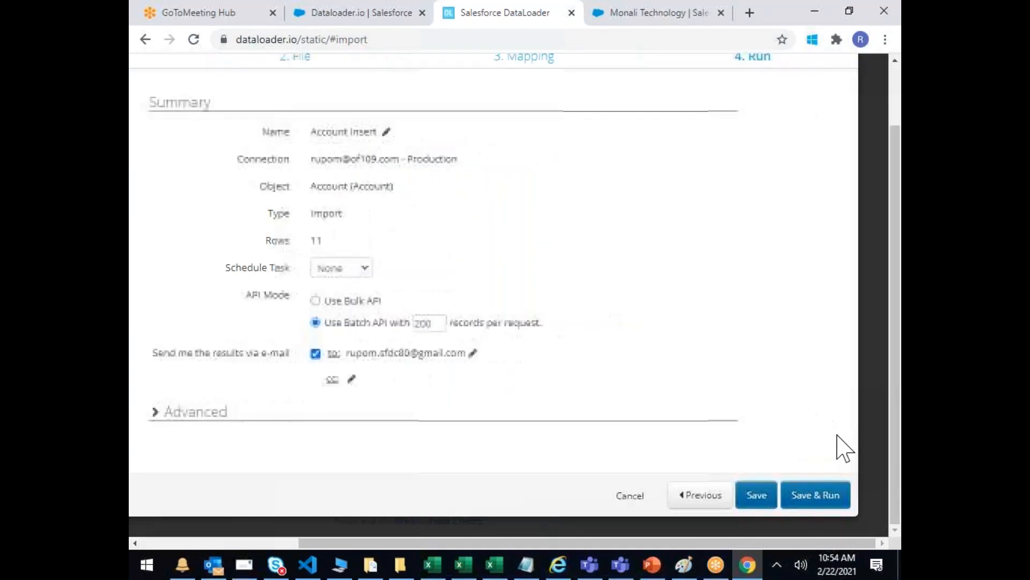
Step: Save and run the Account Insert task, confirming Run in the dialog
{"action": "left_click", "coordinate": [825, 493]}
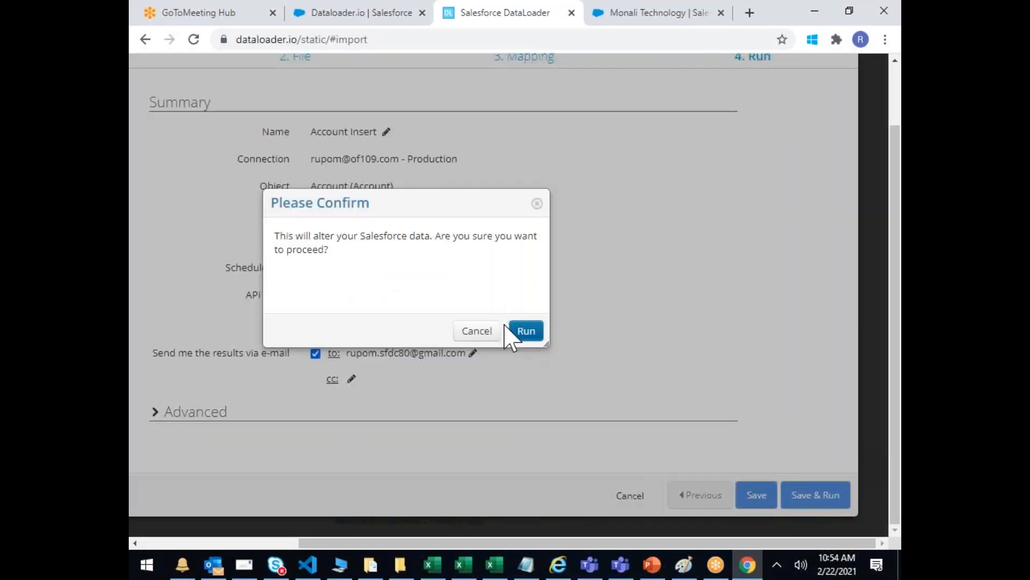
{"action": "left_click", "coordinate": [527, 331]}
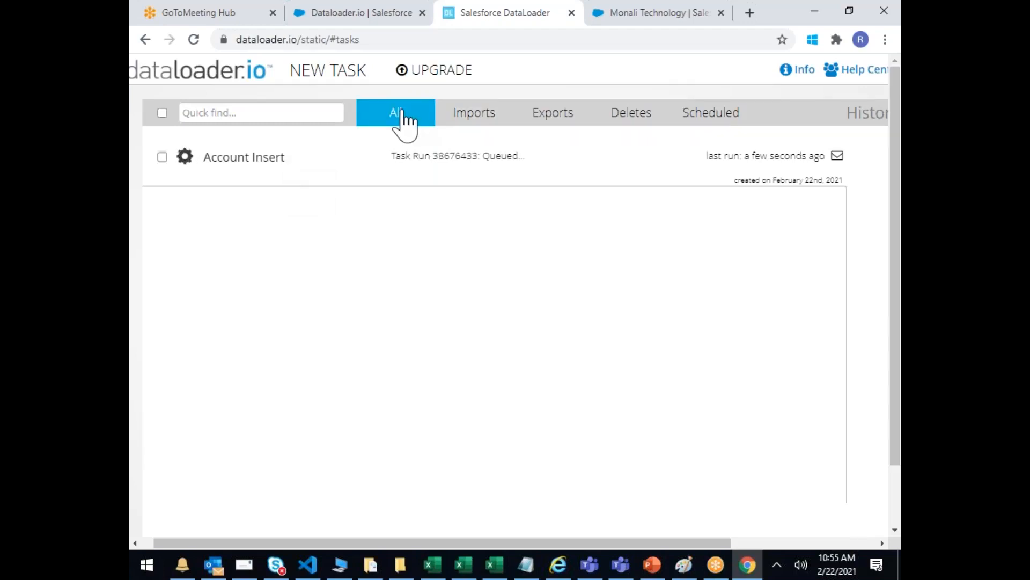
{"action": "left_click", "coordinate": [478, 120]}
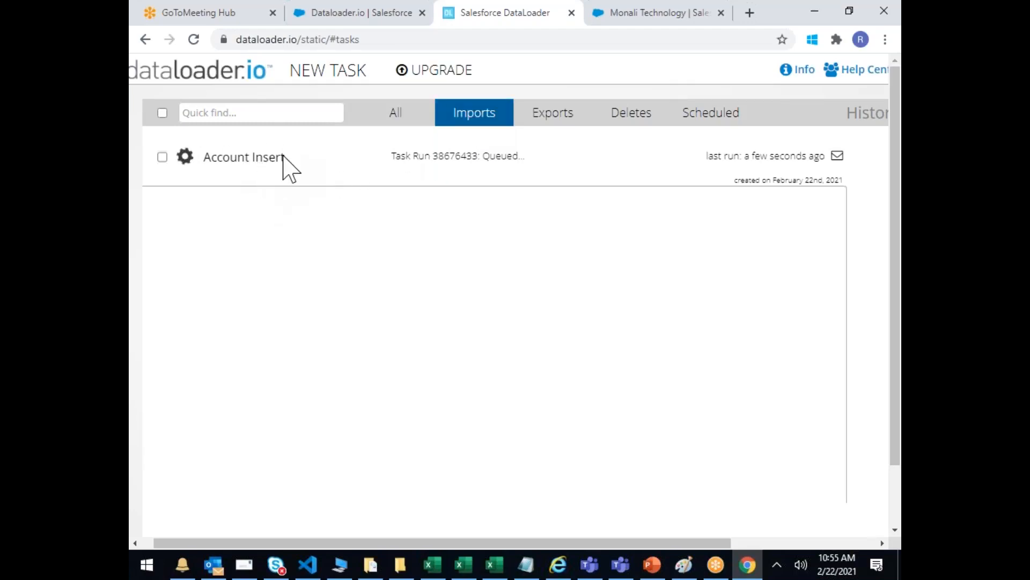
{"action": "left_click_drag", "start_coordinate": [484, 157], "coordinate": [531, 166]}
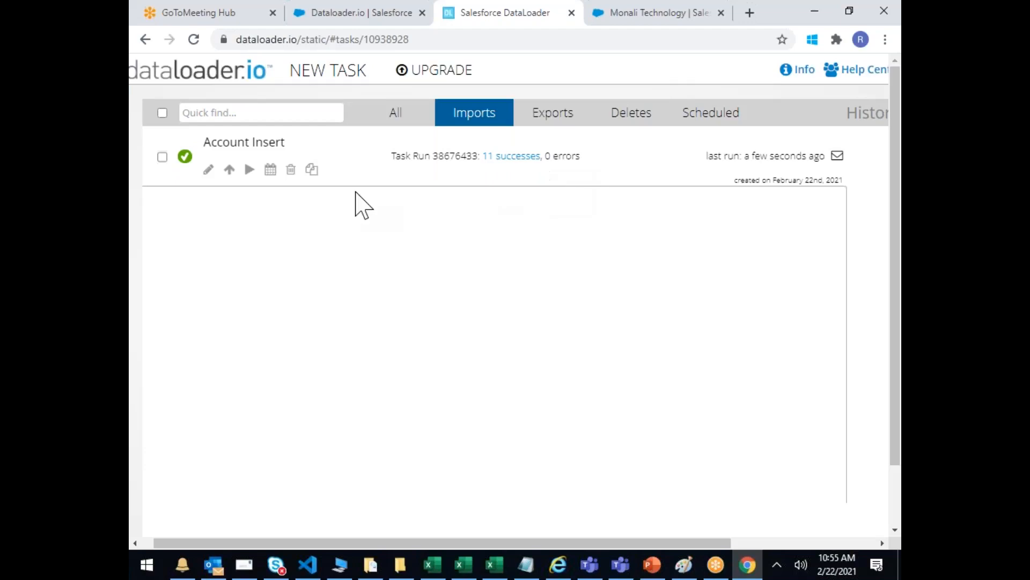
{"action": "left_click_drag", "start_coordinate": [217, 142], "coordinate": [285, 142]}
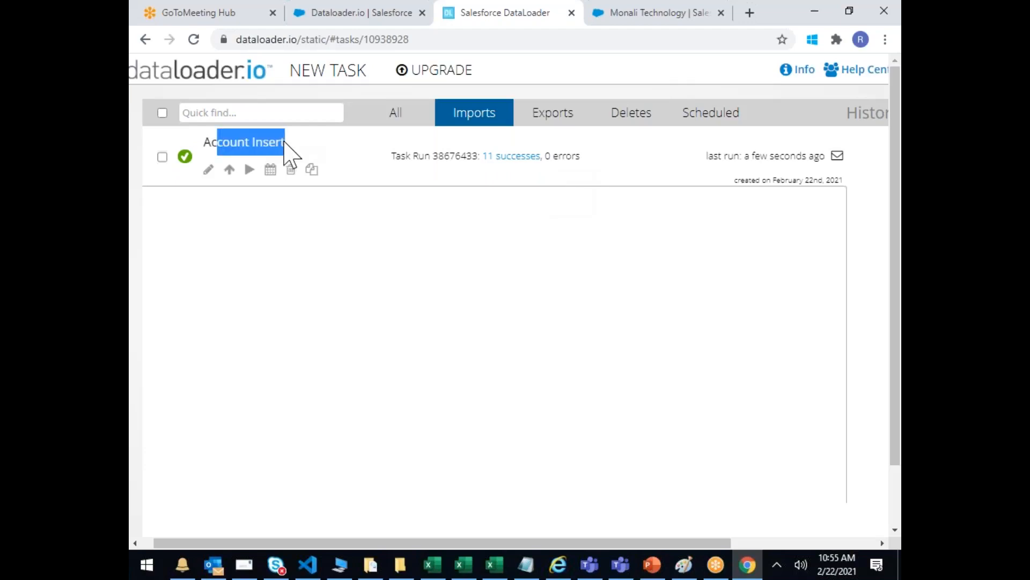
Step: Download the 11 successful Account Insert results as a CSV and return to the Salesforce Setup dataloader.io tab
{"action": "left_click", "coordinate": [512, 161]}
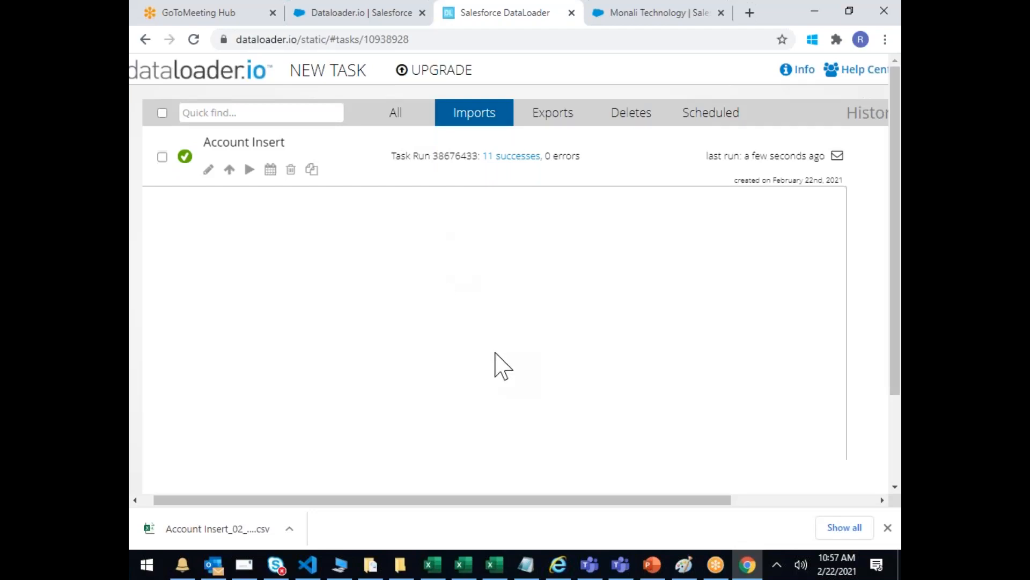
{"action": "left_click", "coordinate": [758, 573]}
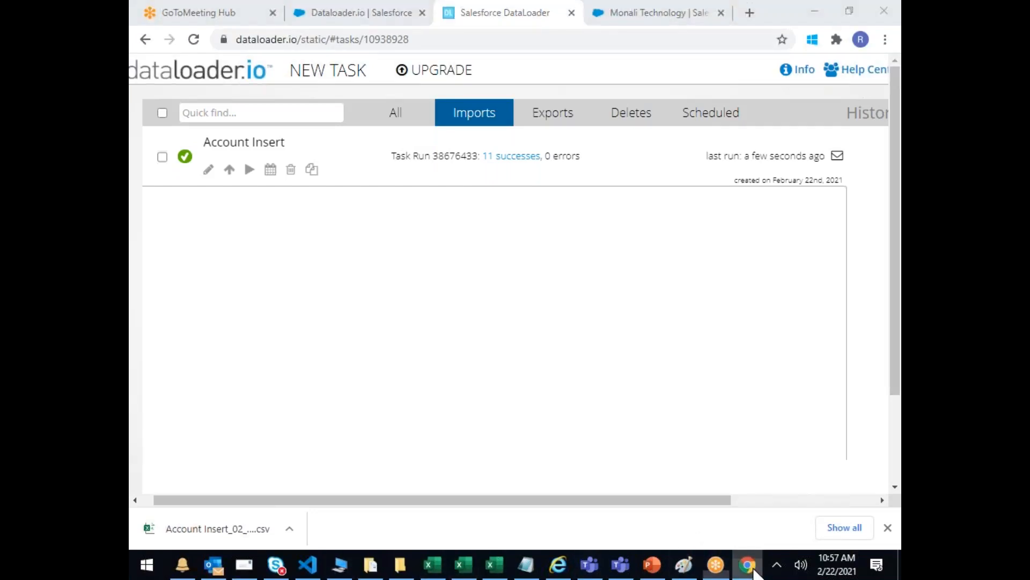
{"action": "left_click", "coordinate": [751, 575]}
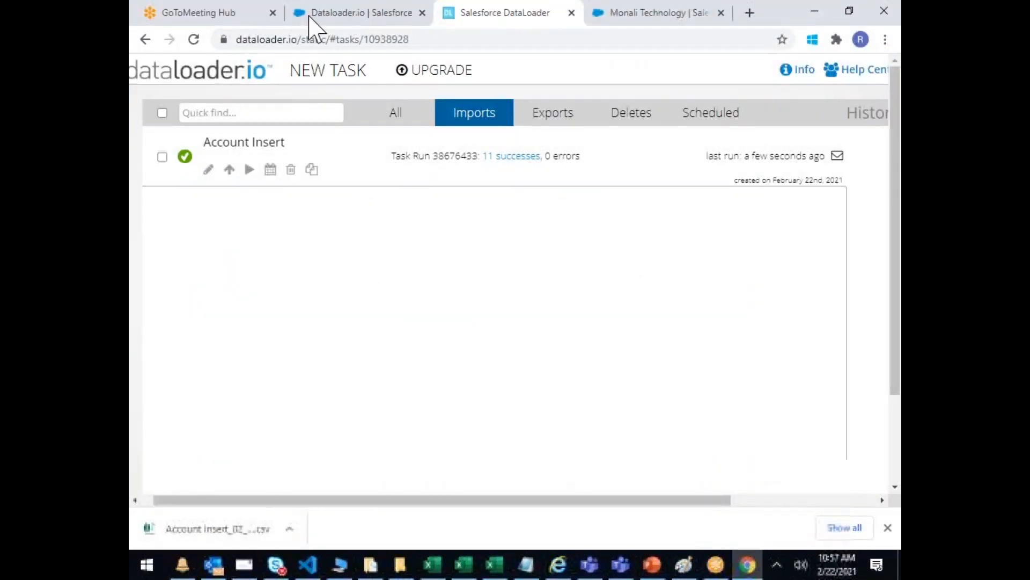
{"action": "left_click", "coordinate": [305, 16]}
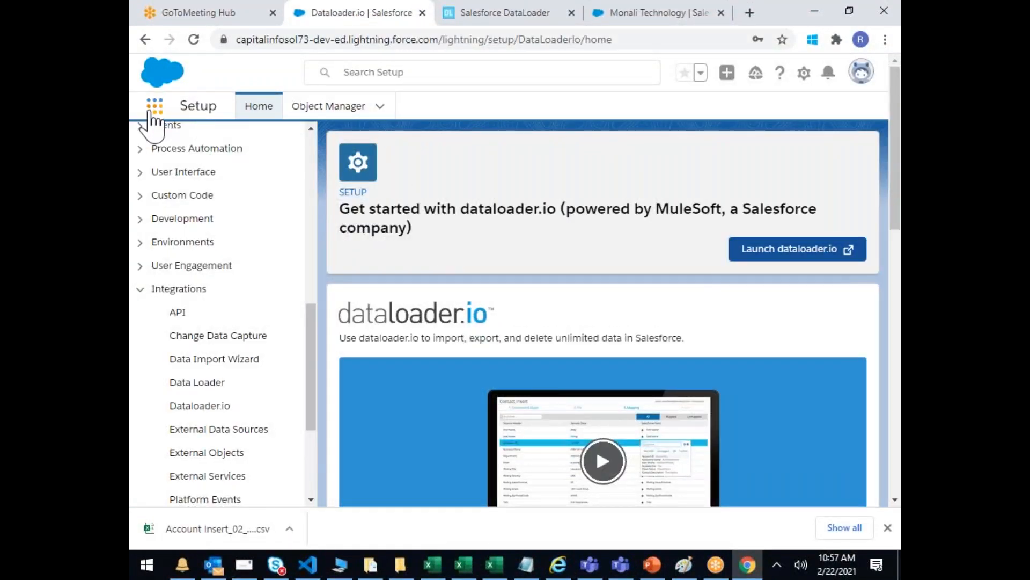
Step: Open the Sales app from the App Launcher and show the Accounts tab's All Accounts list view
{"action": "left_click", "coordinate": [156, 106]}
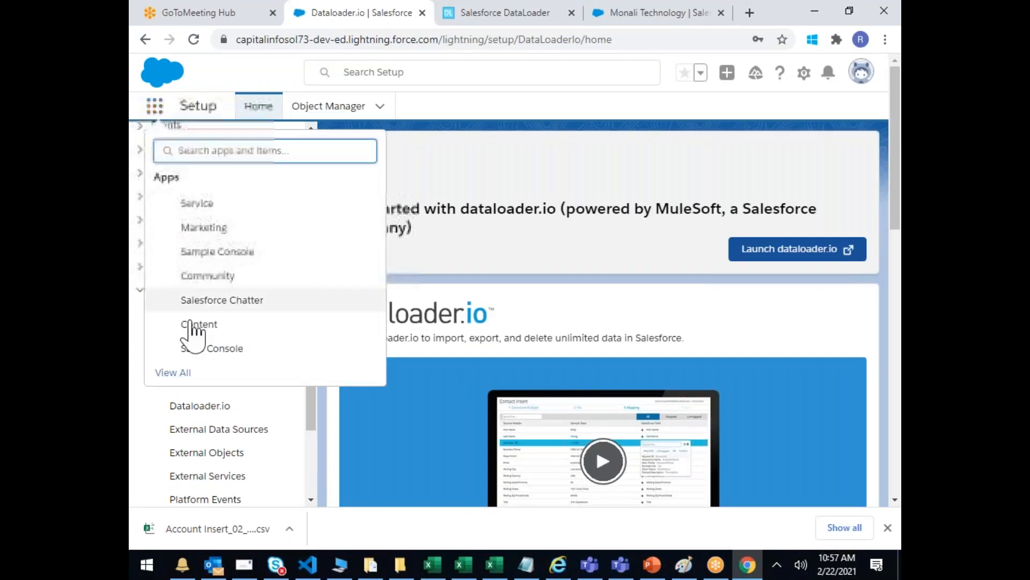
{"action": "left_click", "coordinate": [172, 373]}
{"action": "scroll", "coordinate": [467, 341], "scroll_direction": "down", "scroll_amount": 2}
{"action": "left_click", "coordinate": [709, 231]}
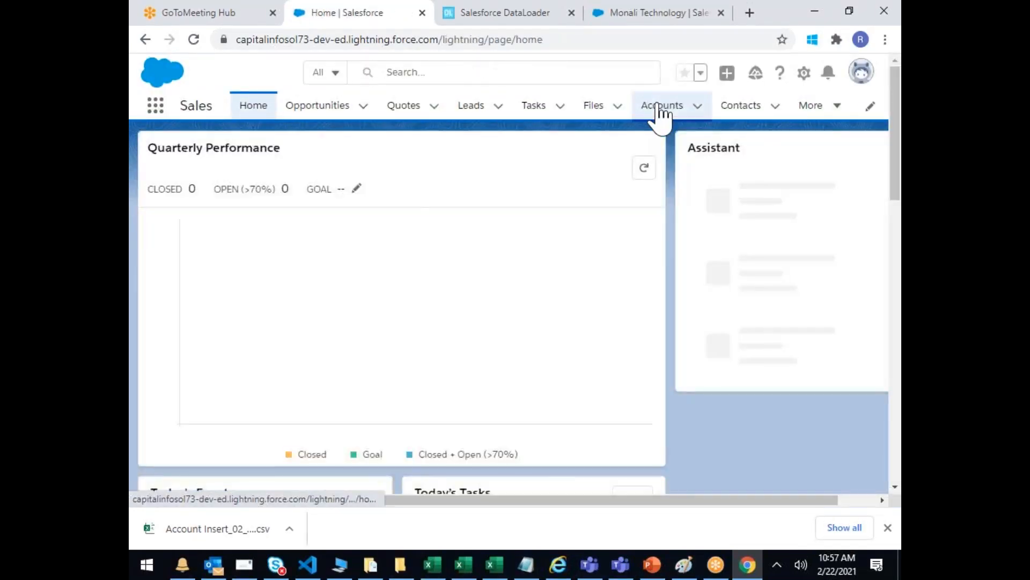
{"action": "left_click", "coordinate": [661, 107]}
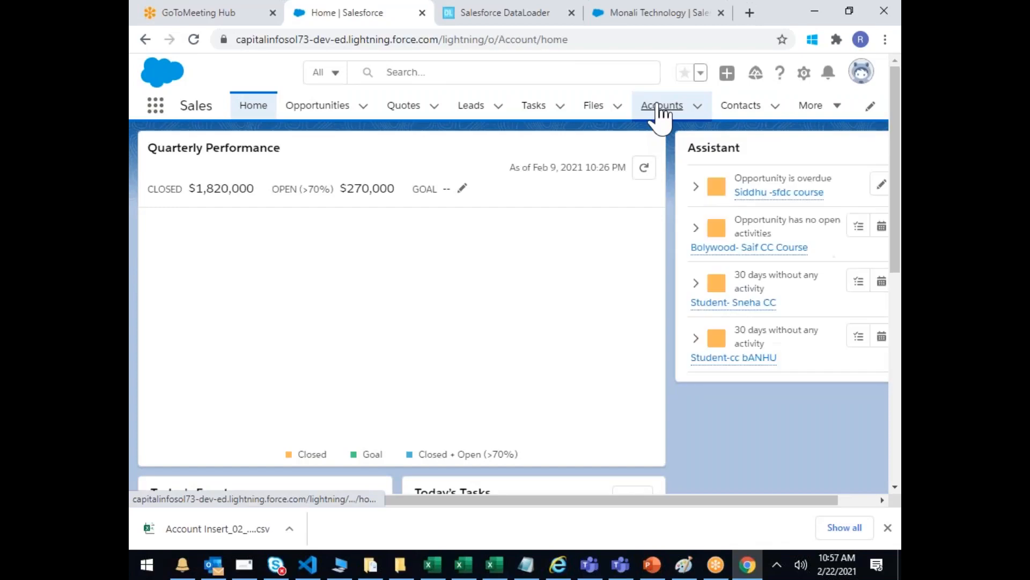
{"action": "left_click", "coordinate": [304, 162]}
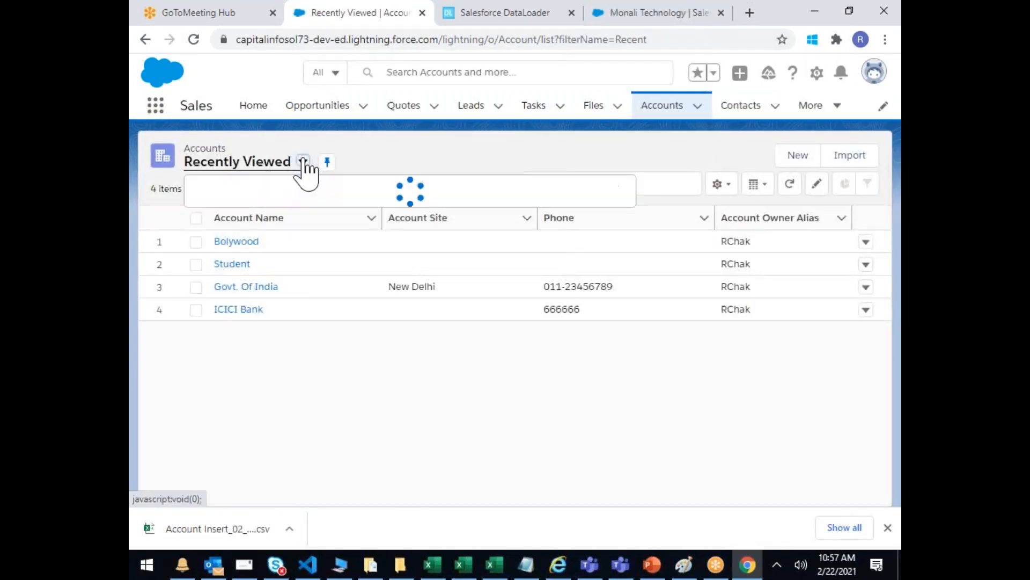
{"action": "left_click", "coordinate": [241, 215]}
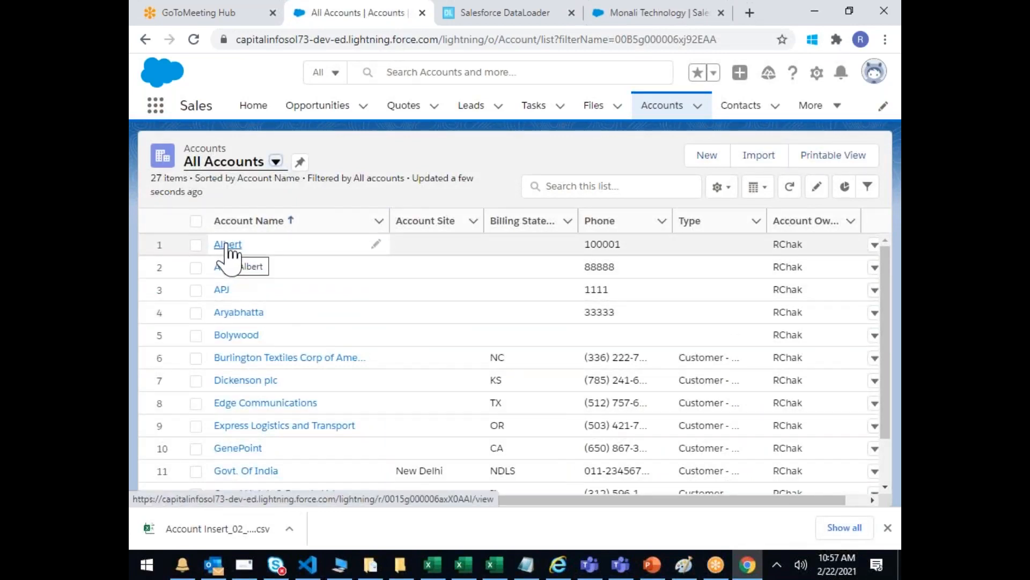
Step: Open the APJ account's details and check Phone 1111, Billing Address Chennai and Description Kalam
{"action": "left_click", "coordinate": [222, 290]}
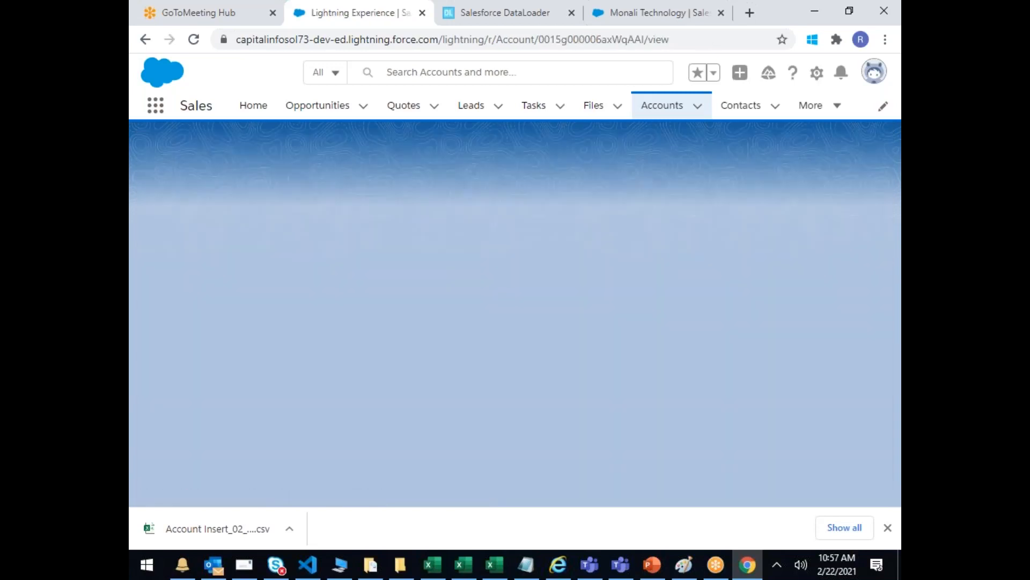
{"action": "left_click", "coordinate": [254, 274]}
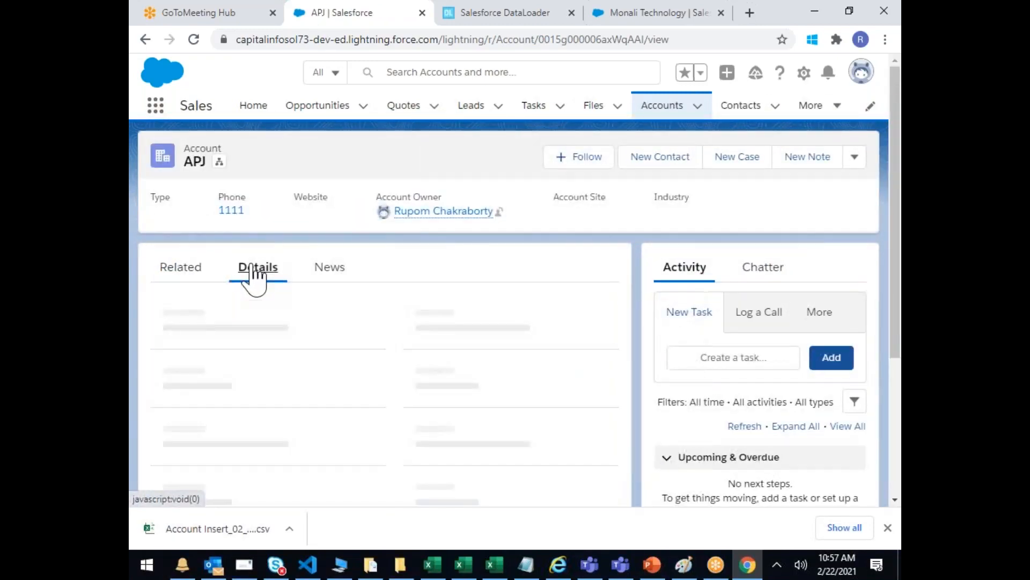
{"action": "scroll", "coordinate": [274, 346], "scroll_direction": "down", "scroll_amount": 5}
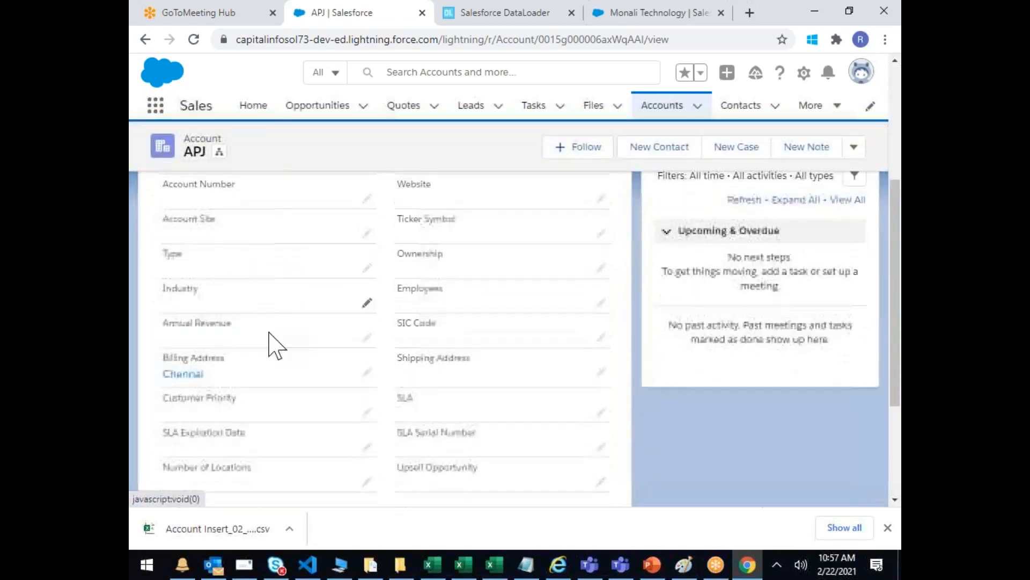
{"action": "scroll", "coordinate": [268, 392], "scroll_direction": "down", "scroll_amount": 3}
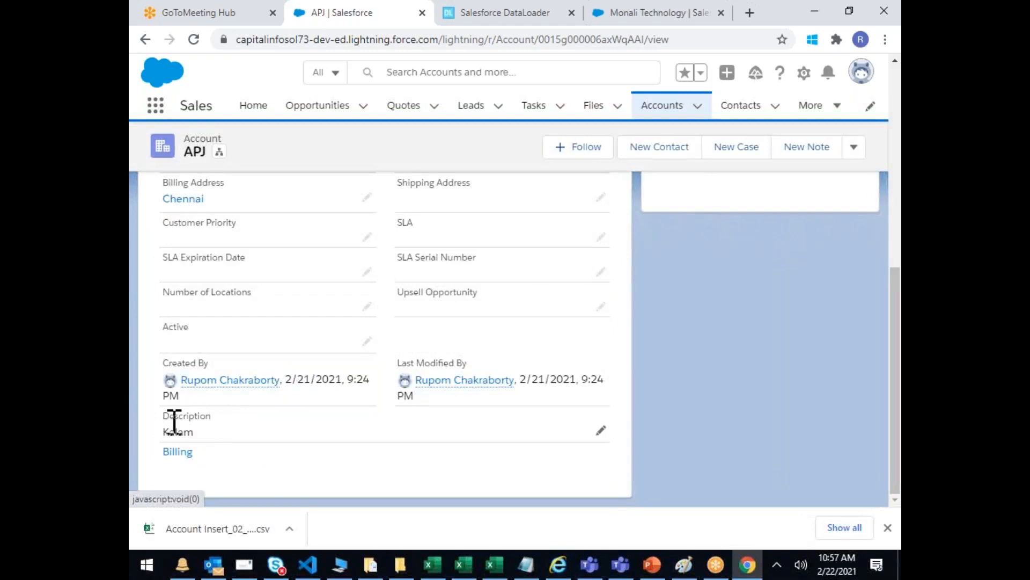
{"action": "left_click_drag", "start_coordinate": [175, 422], "coordinate": [208, 451]}
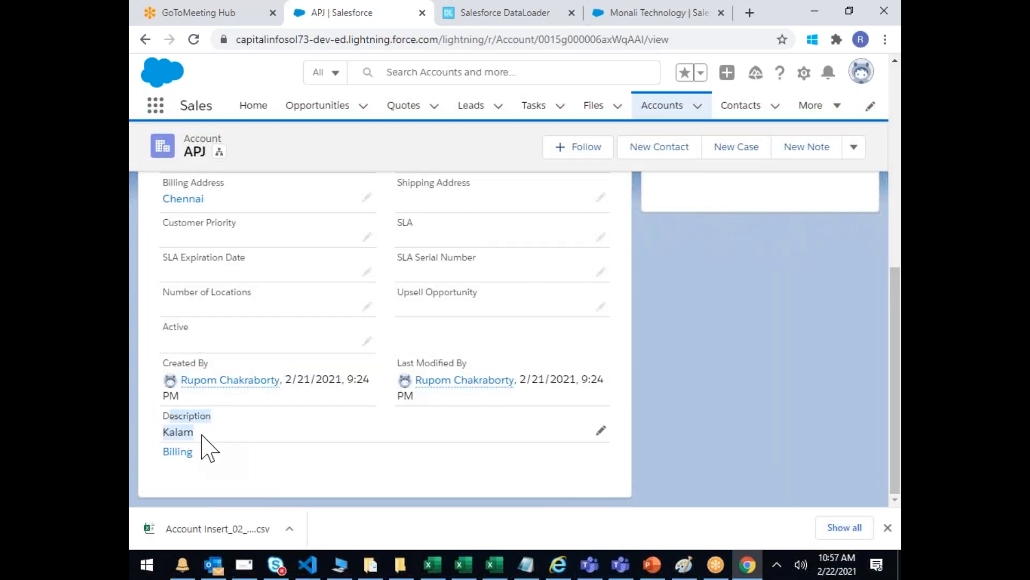
{"action": "scroll", "coordinate": [231, 290], "scroll_direction": "up", "scroll_amount": 3}
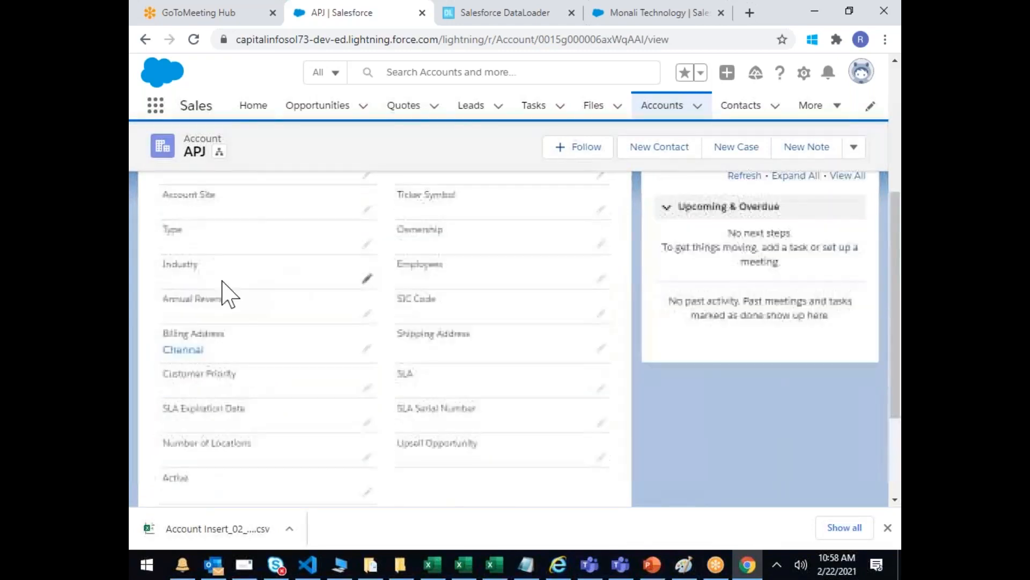
{"action": "scroll", "coordinate": [213, 339], "scroll_direction": "up", "scroll_amount": 3}
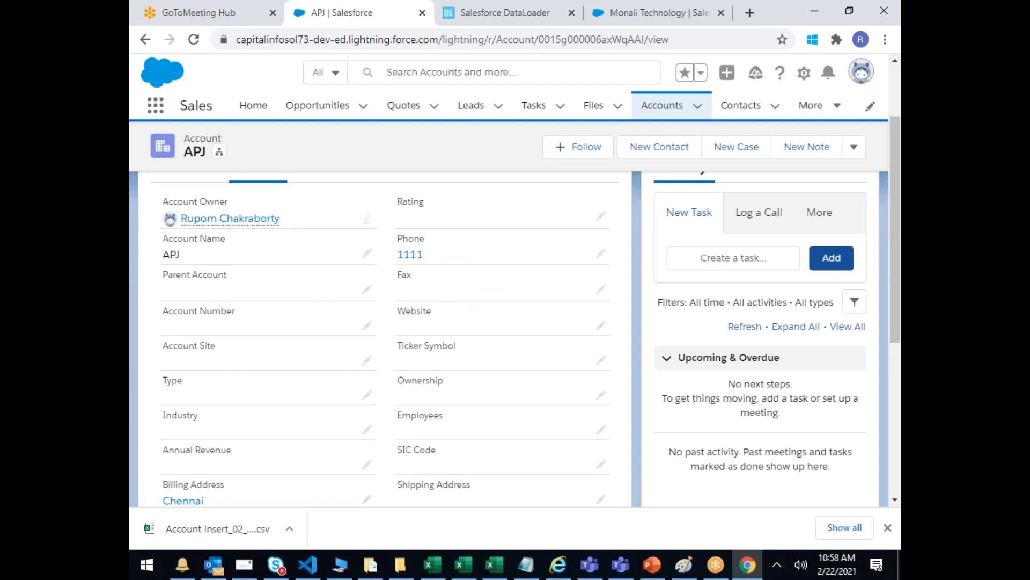
Step: Start a new Export task for the Account object and continue to field selection
{"action": "left_click", "coordinate": [453, 22]}
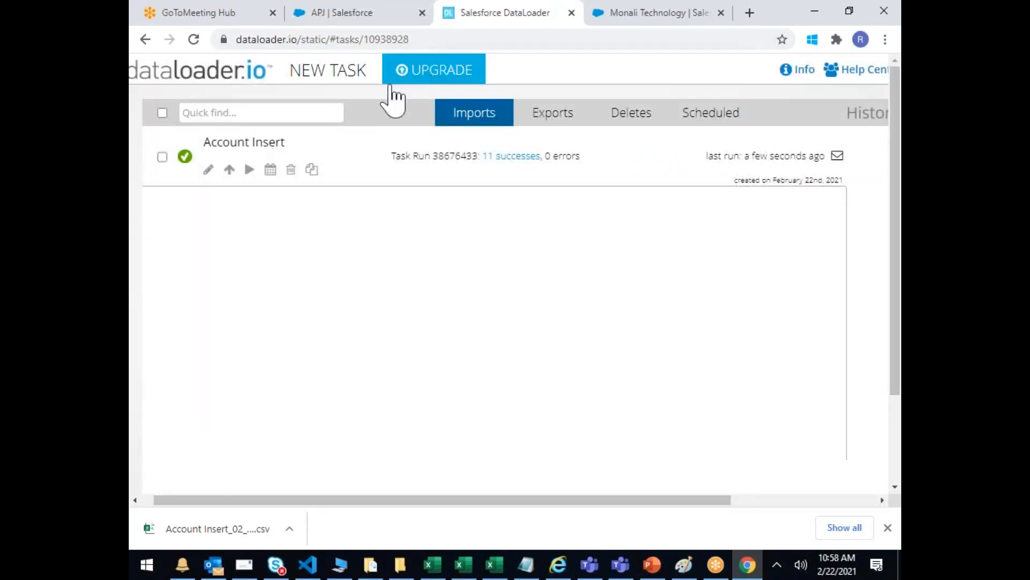
{"action": "mouse_move", "coordinate": [336, 75]}
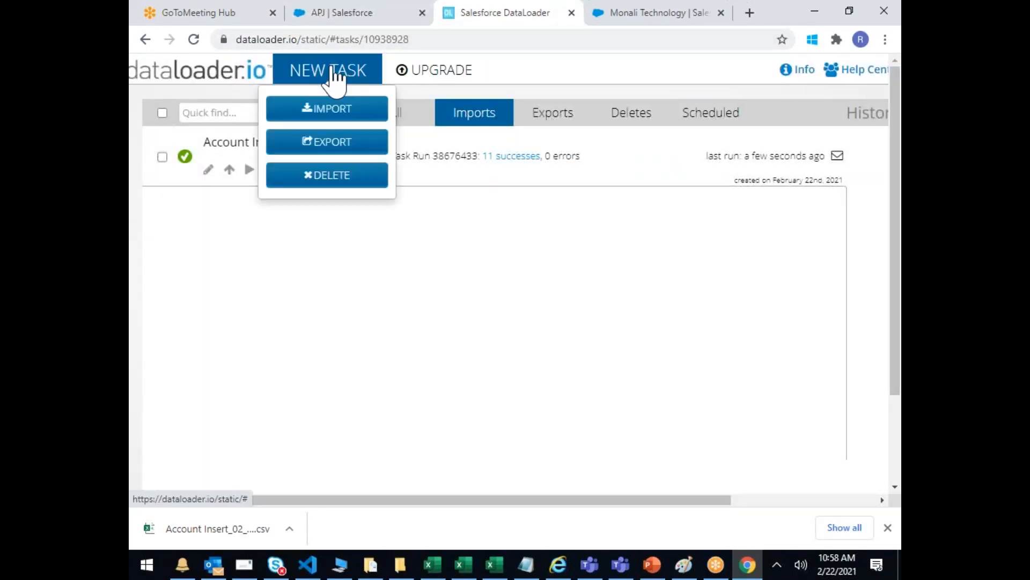
{"action": "left_click", "coordinate": [329, 159]}
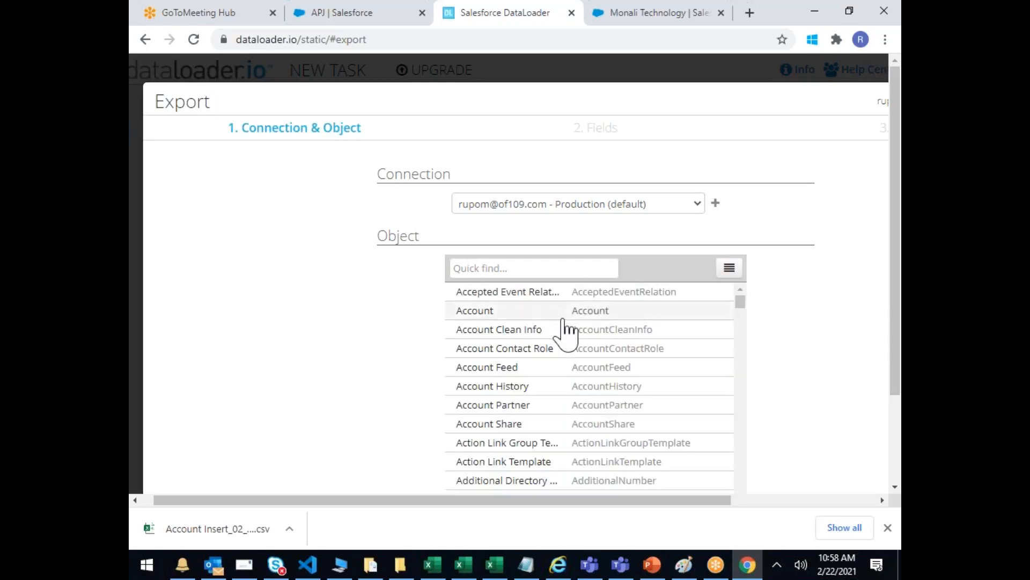
{"action": "left_click", "coordinate": [484, 313]}
{"action": "scroll", "coordinate": [858, 352], "scroll_direction": "down", "scroll_amount": 2}
{"action": "left_click_drag", "start_coordinate": [726, 502], "coordinate": [875, 503]}
{"action": "left_click", "coordinate": [887, 527]}
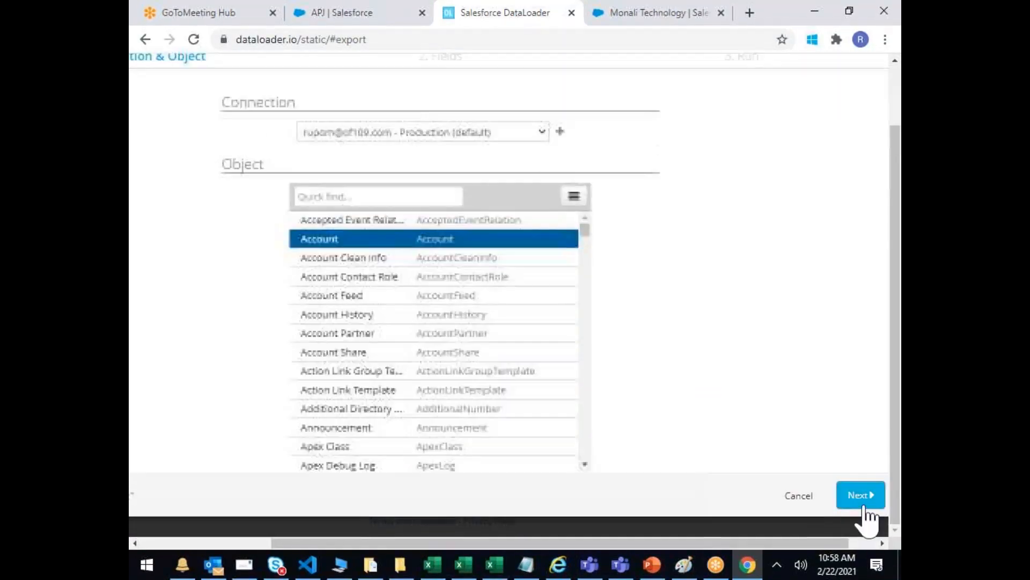
{"action": "left_click", "coordinate": [865, 499]}
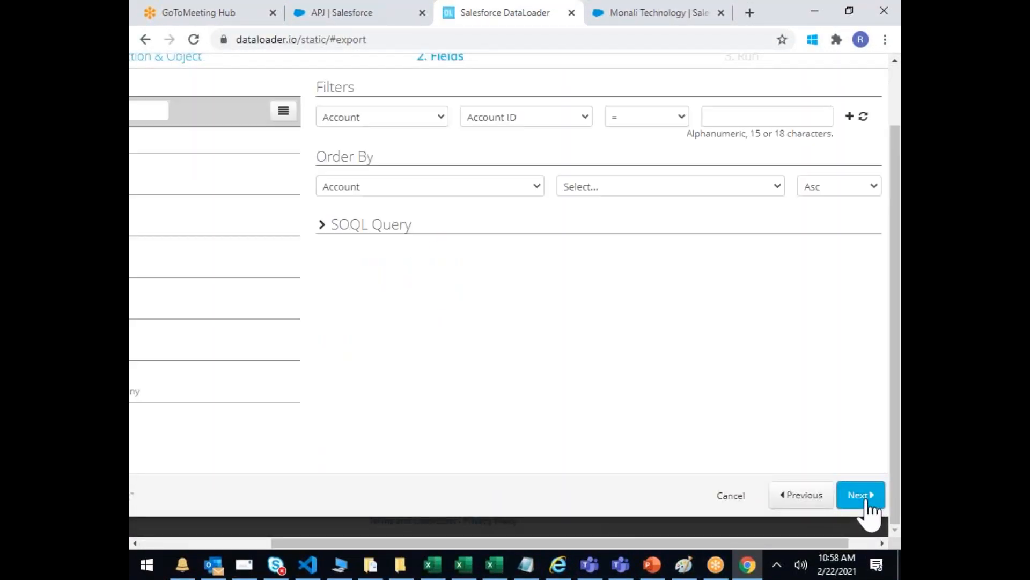
Step: Tick Fax, Name, Number, Phone, Site, Source, Type and Active, then Select All fields
{"action": "left_click_drag", "start_coordinate": [442, 542], "coordinate": [312, 542]}
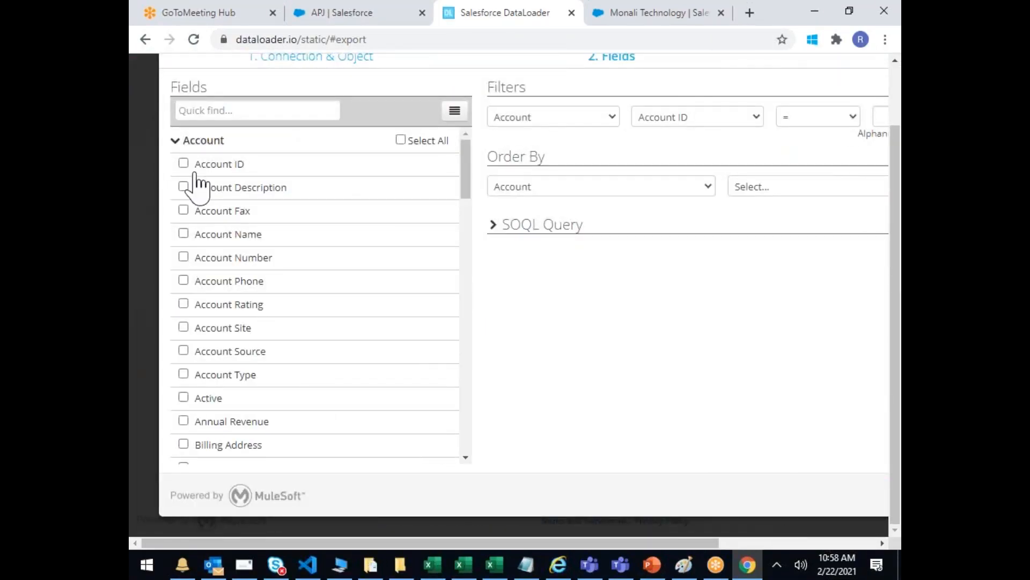
{"action": "left_click", "coordinate": [184, 211]}
{"action": "left_click", "coordinate": [184, 234]}
{"action": "left_click", "coordinate": [184, 257]}
{"action": "left_click", "coordinate": [183, 280]}
{"action": "left_click", "coordinate": [184, 327]}
{"action": "left_click", "coordinate": [183, 351]}
{"action": "left_click", "coordinate": [183, 374]}
{"action": "left_click", "coordinate": [183, 397]}
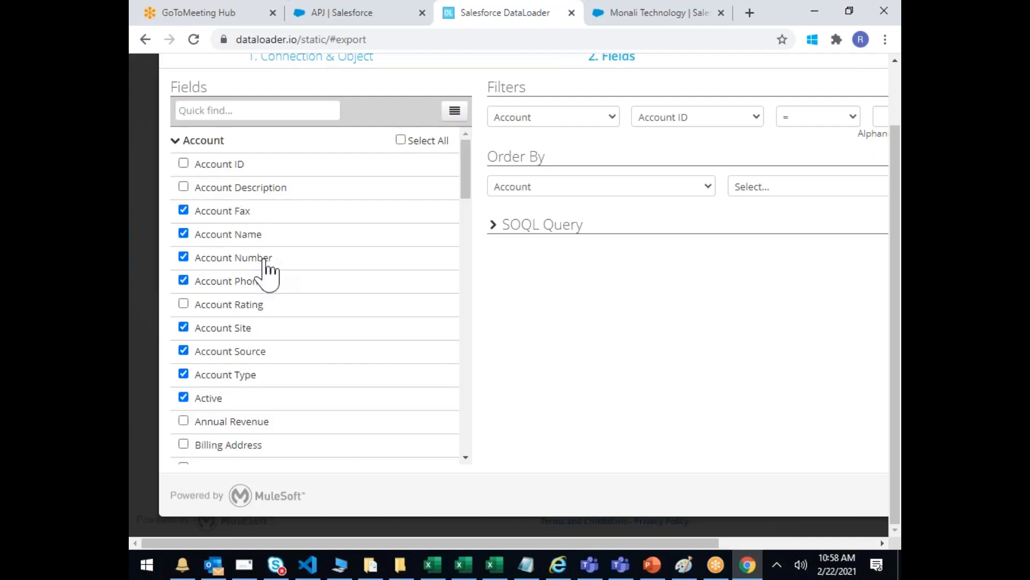
{"action": "scroll", "coordinate": [265, 271], "scroll_direction": "up", "scroll_amount": 2}
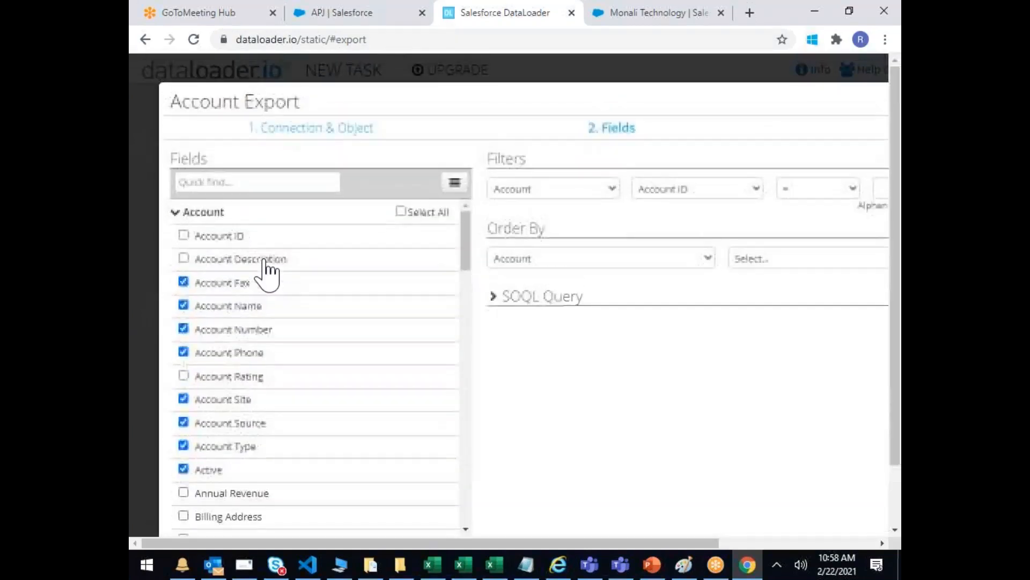
{"action": "left_click", "coordinate": [399, 212]}
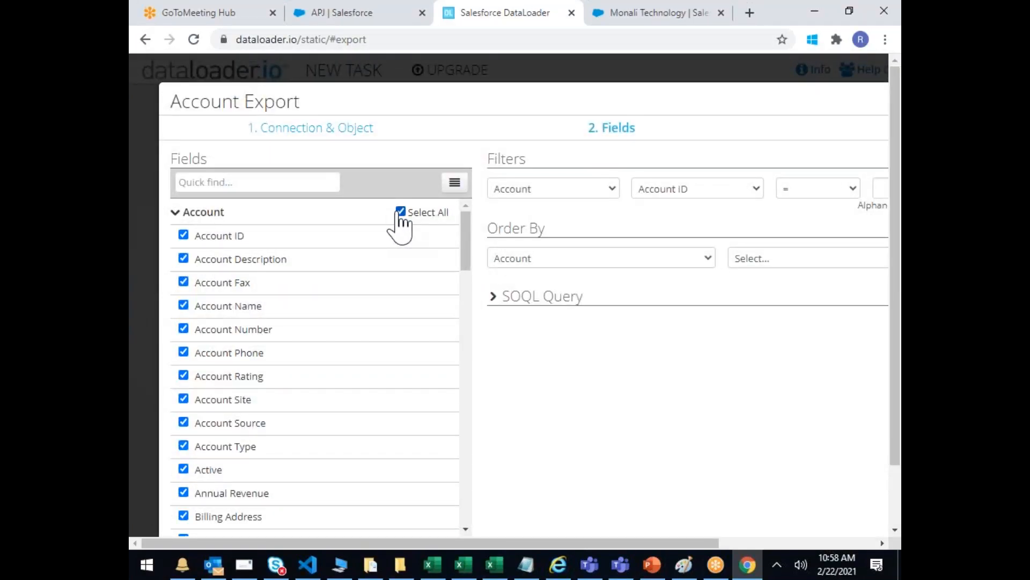
Step: Add an Account Billing City equals filter, leaving its value empty
{"action": "left_click", "coordinate": [729, 194]}
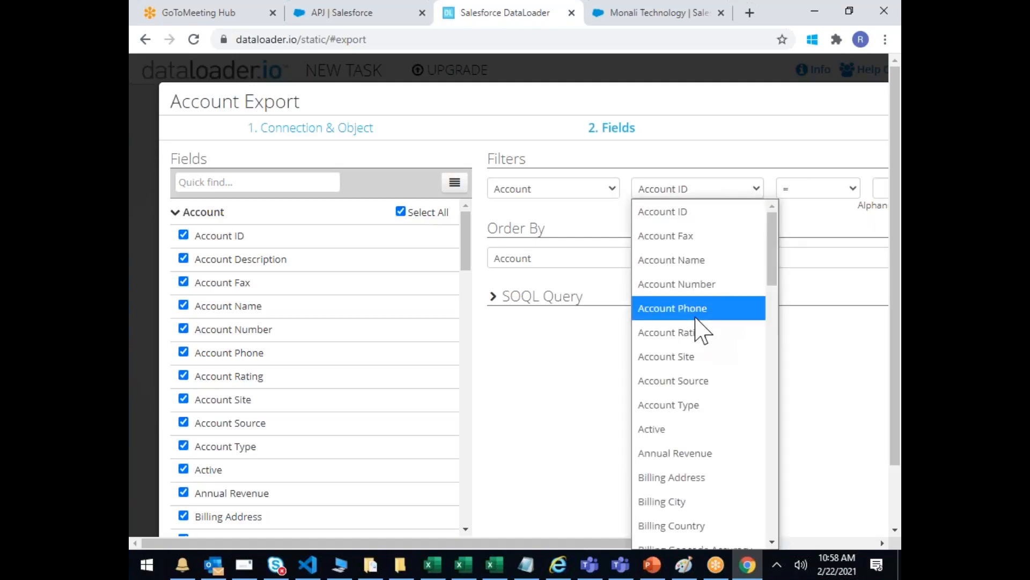
{"action": "left_click_drag", "start_coordinate": [560, 542], "coordinate": [675, 542]}
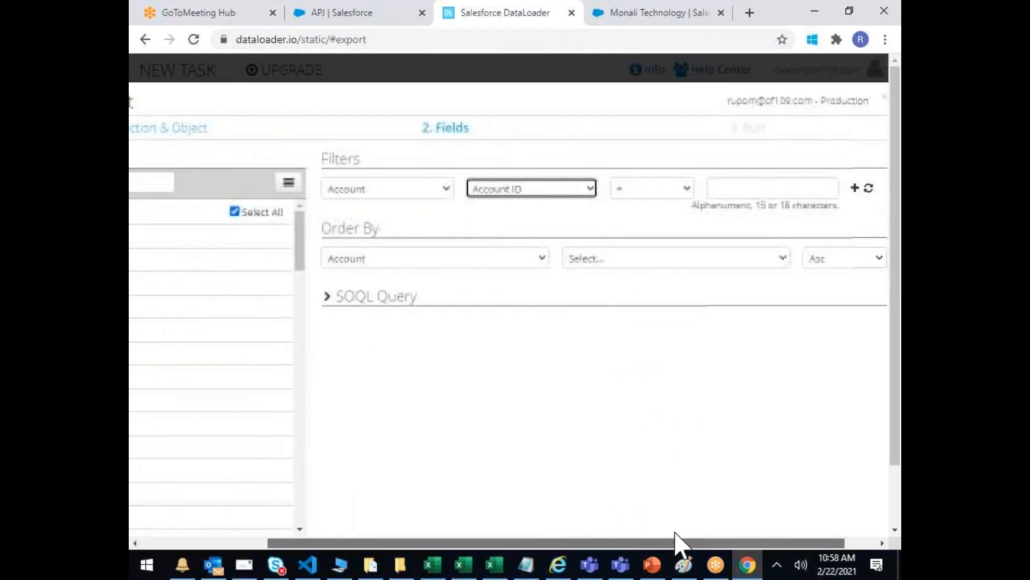
{"action": "left_click", "coordinate": [552, 192]}
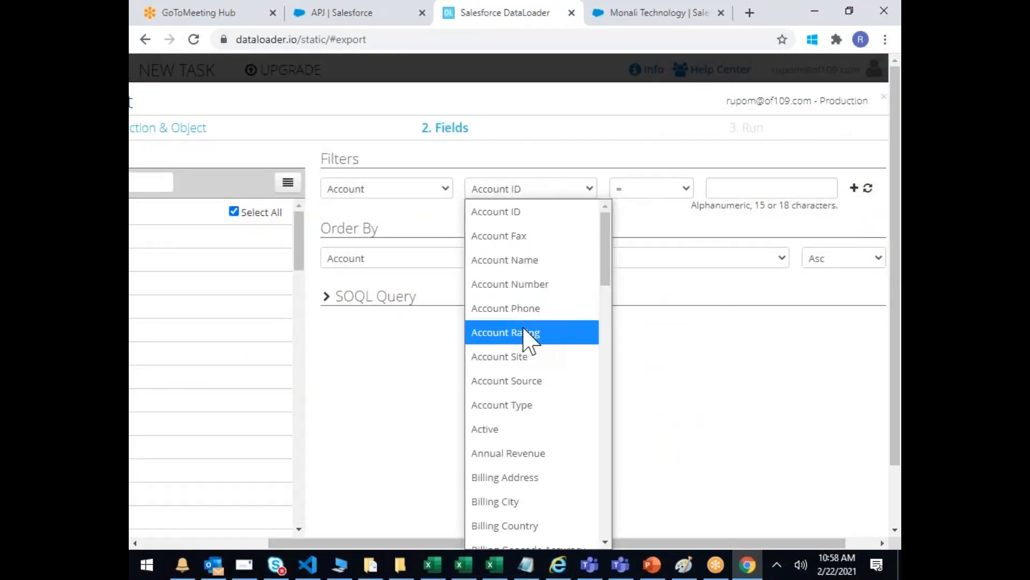
{"action": "left_click", "coordinate": [509, 505]}
{"action": "left_click", "coordinate": [765, 189]}
{"action": "type", "text": "hyd"}
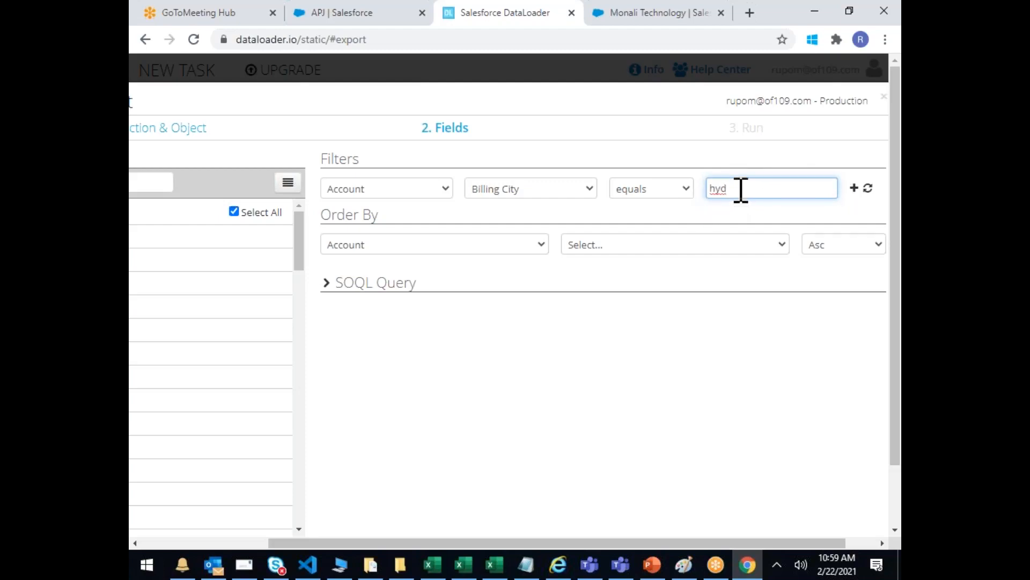
{"action": "key", "text": "BackSpace"}
{"action": "key", "text": "BackSpace"}
{"action": "key", "text": "BackSpace"}
{"action": "left_click", "coordinate": [687, 189]}
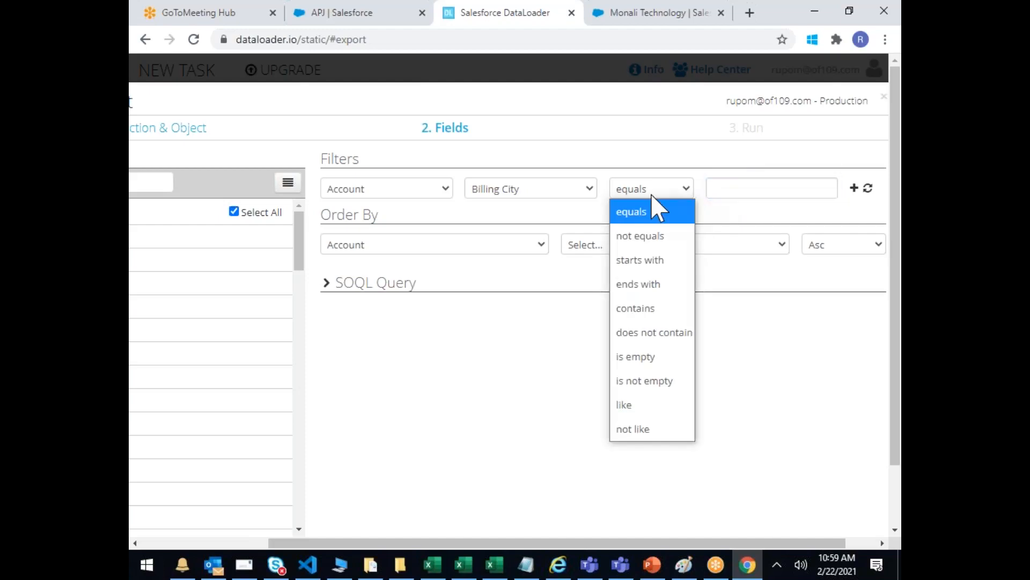
{"action": "left_click", "coordinate": [573, 196]}
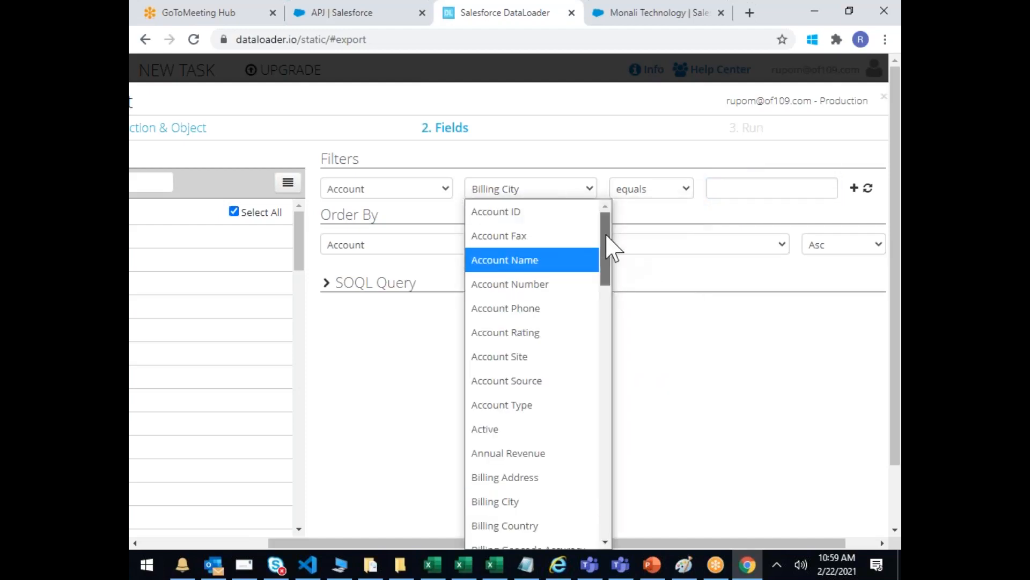
{"action": "left_click", "coordinate": [444, 191]}
{"action": "left_click", "coordinate": [443, 194]}
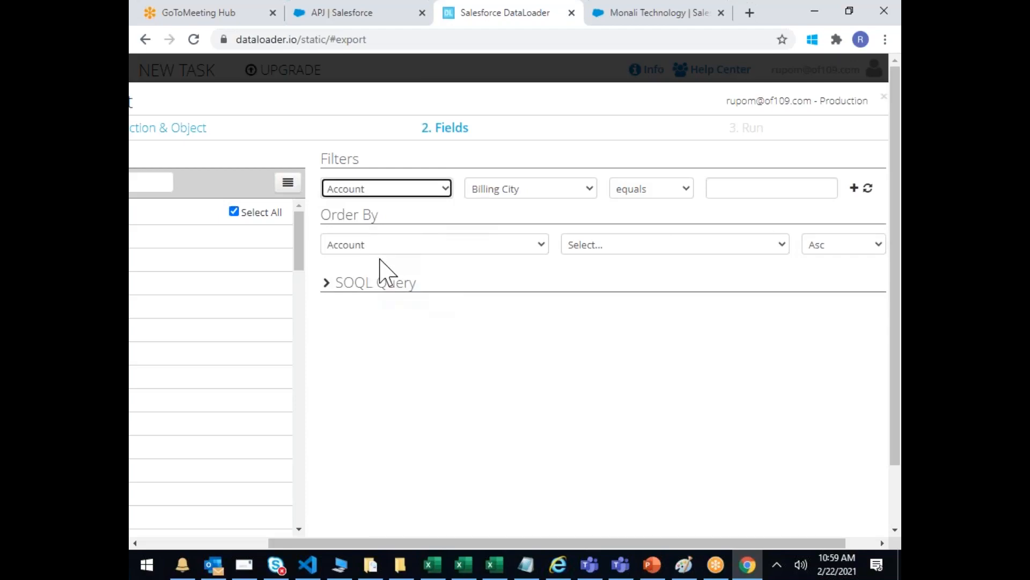
Step: Preview the generated SOQL query, then sort the export by Account Name ascending
{"action": "left_click", "coordinate": [383, 283]}
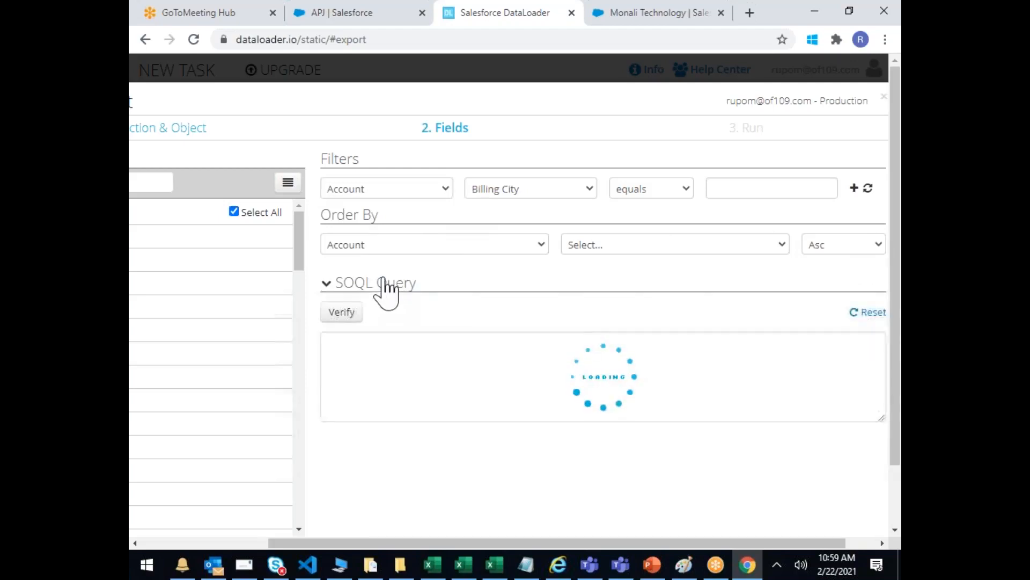
{"action": "scroll", "coordinate": [880, 400], "scroll_direction": "down", "scroll_amount": 2}
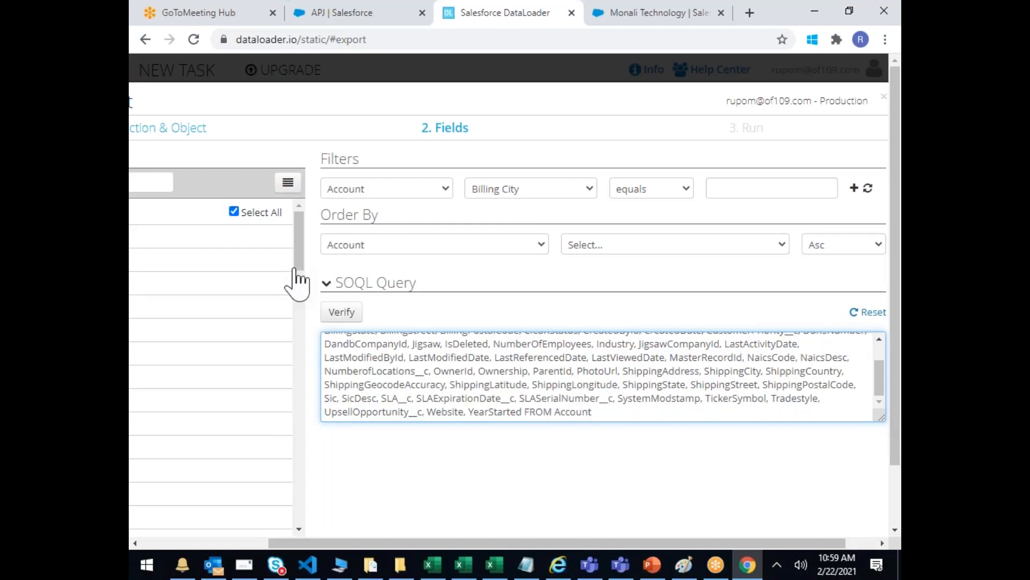
{"action": "left_click", "coordinate": [325, 283]}
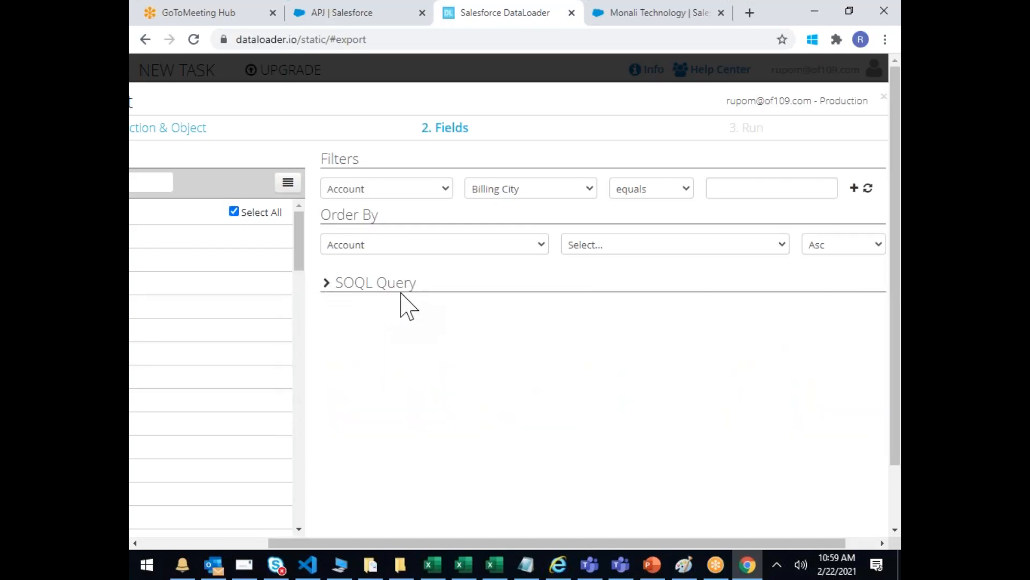
{"action": "left_click", "coordinate": [667, 244]}
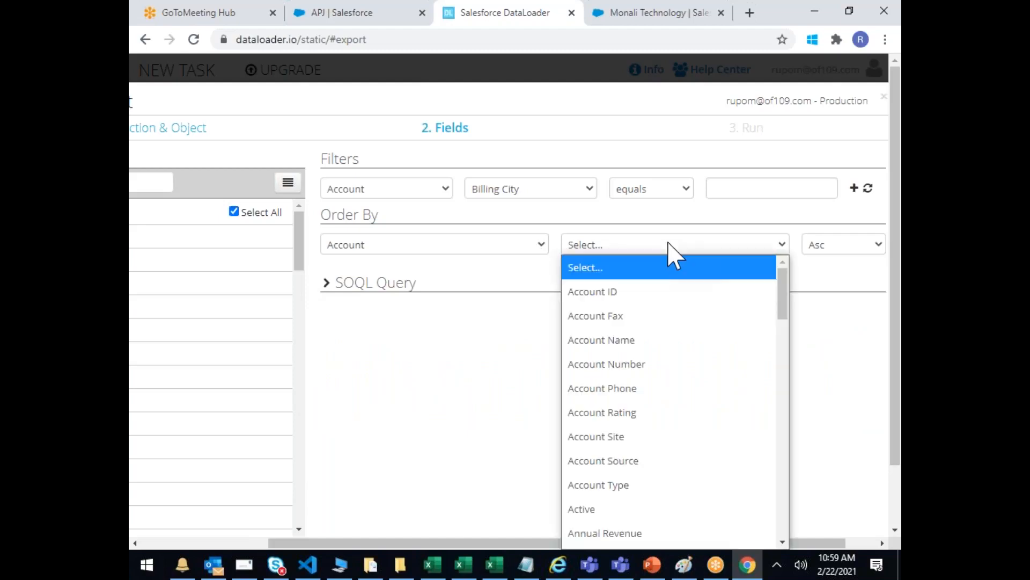
{"action": "left_click", "coordinate": [611, 344]}
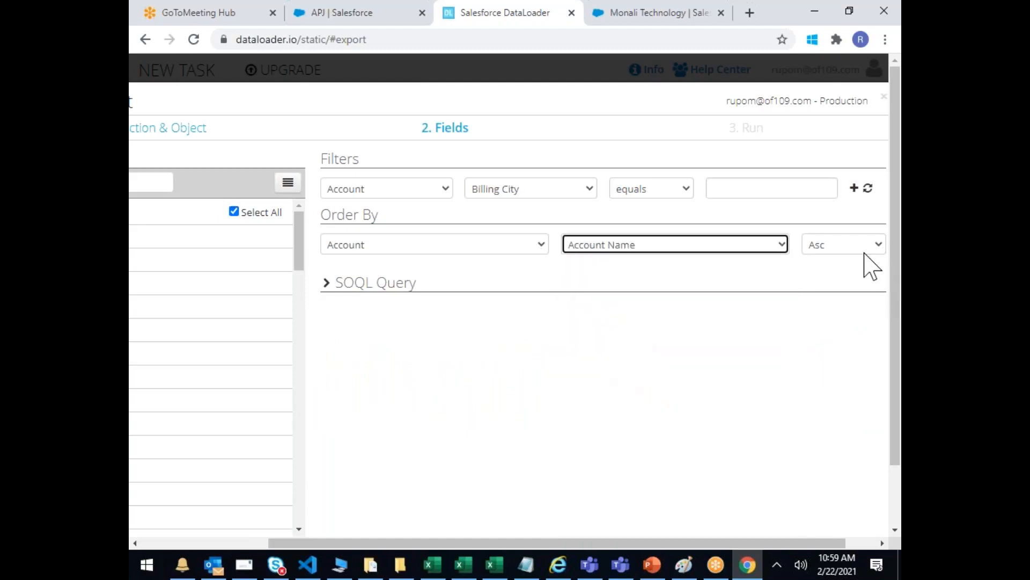
{"action": "scroll", "coordinate": [805, 368], "scroll_direction": "down", "scroll_amount": 1}
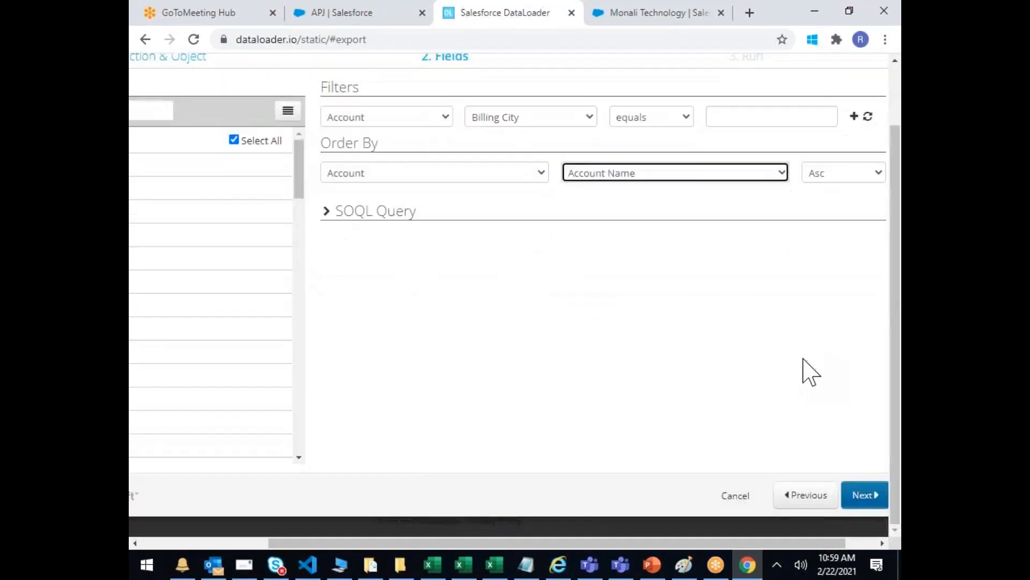
Step: Leave the export with Schedule Task set to None and no copy sent to a destination
{"action": "left_click", "coordinate": [875, 500]}
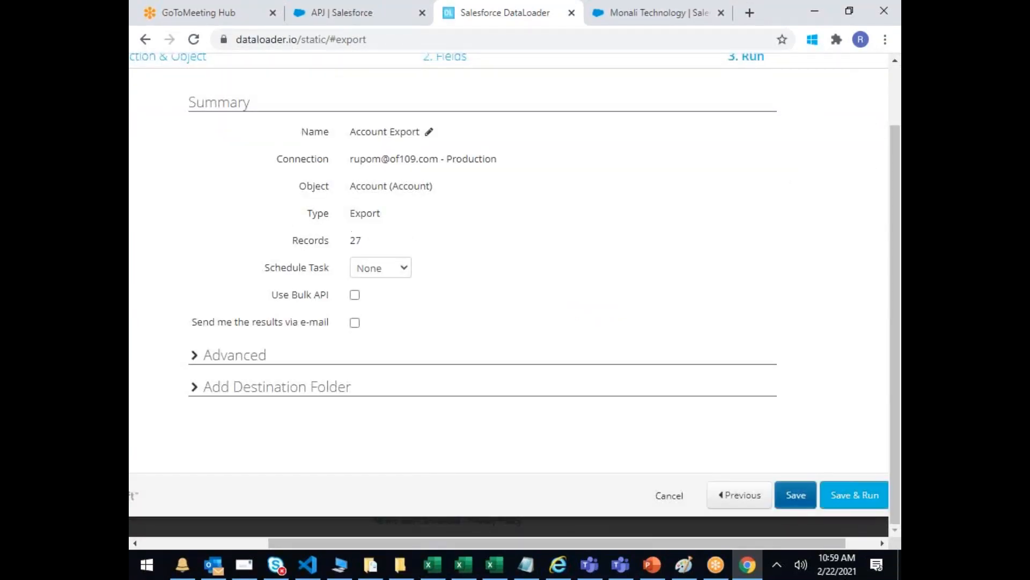
{"action": "left_click", "coordinate": [391, 273]}
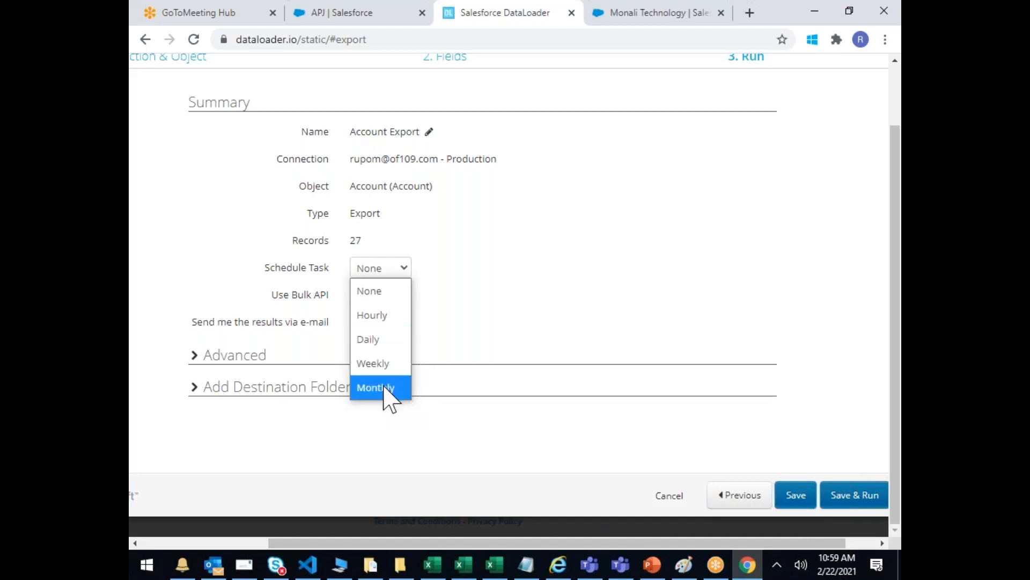
{"action": "left_click", "coordinate": [539, 309]}
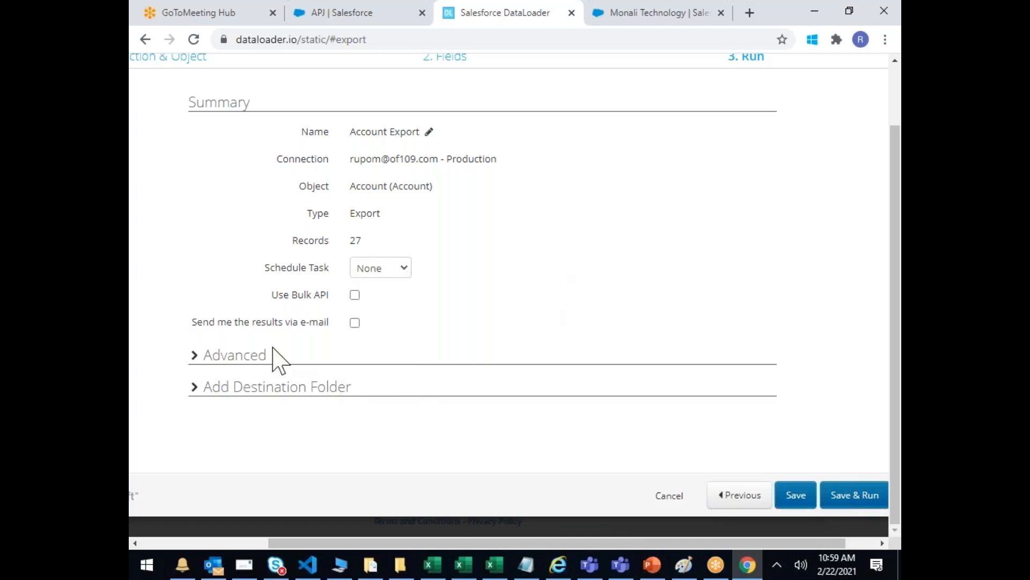
{"action": "left_click", "coordinate": [200, 359]}
{"action": "left_click", "coordinate": [201, 358]}
{"action": "left_click", "coordinate": [200, 387]}
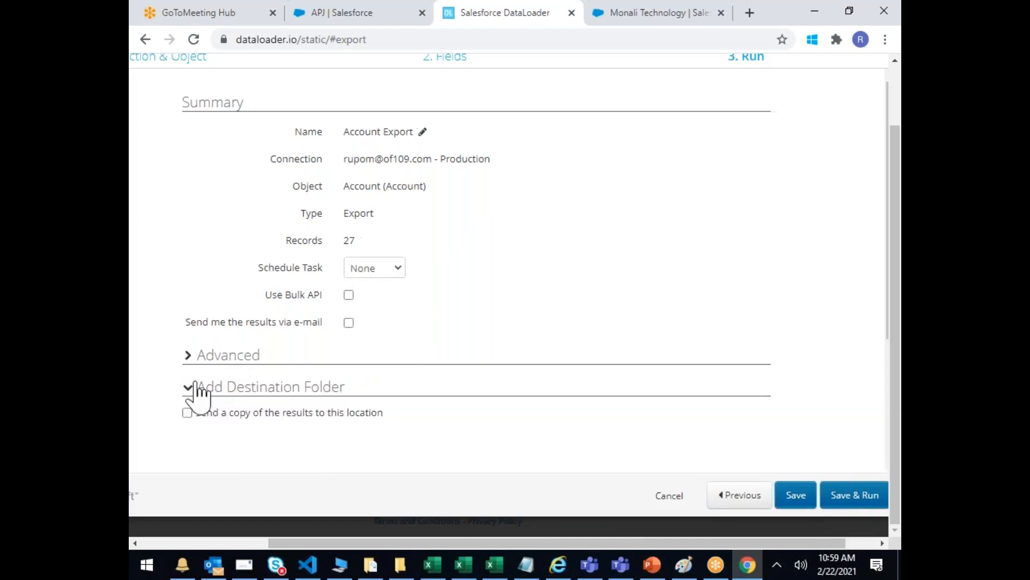
{"action": "left_click", "coordinate": [187, 412]}
{"action": "scroll", "coordinate": [345, 414], "scroll_direction": "down", "scroll_amount": 3}
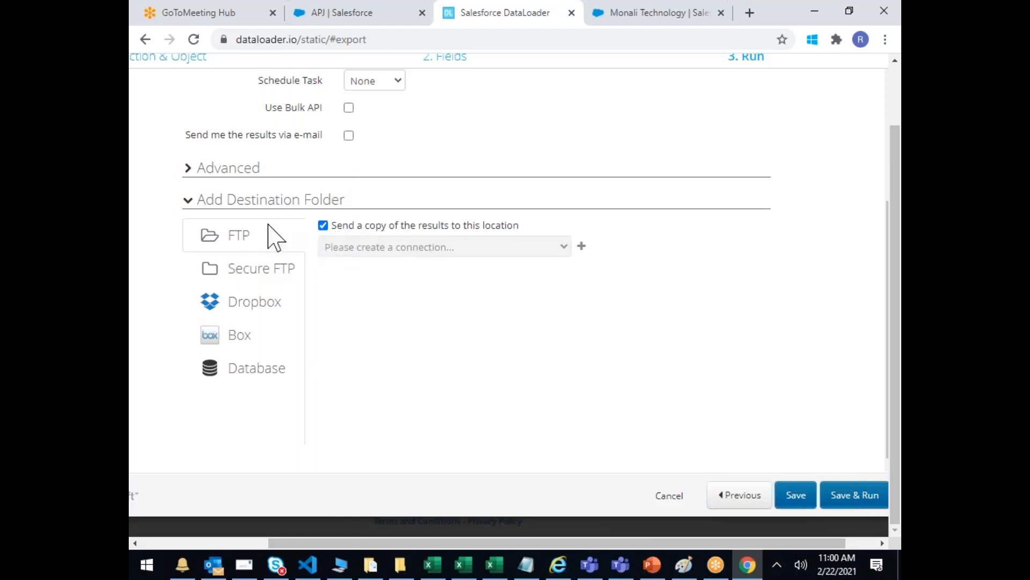
{"action": "left_click", "coordinate": [323, 226]}
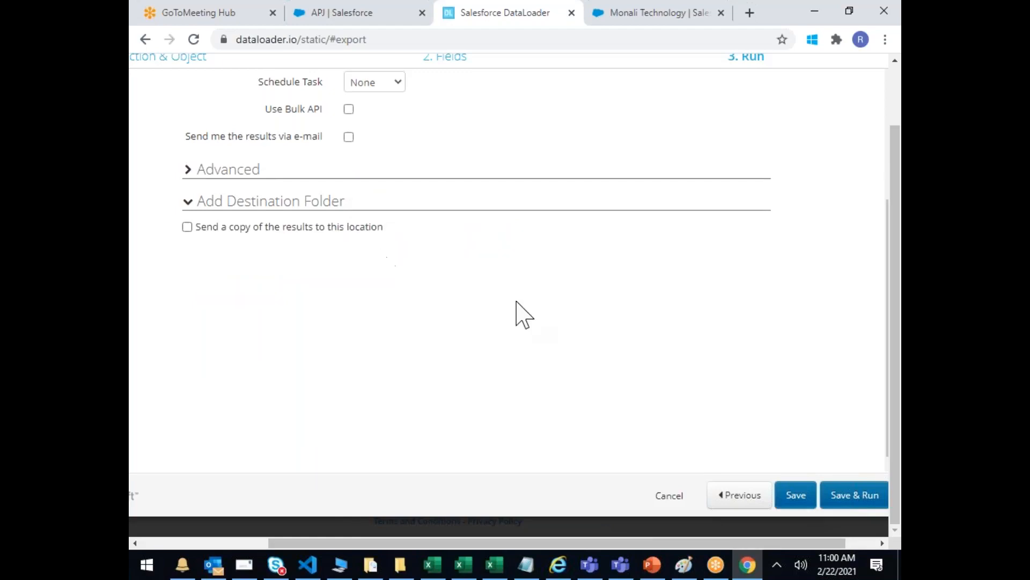
{"action": "scroll", "coordinate": [517, 313], "scroll_direction": "up", "scroll_amount": 3}
{"action": "left_click", "coordinate": [378, 268]}
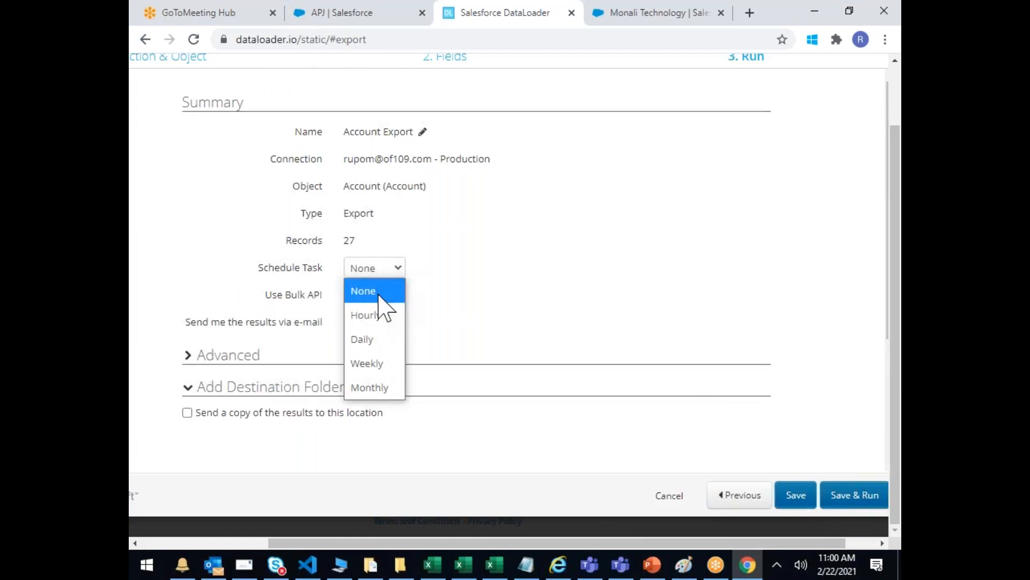
{"action": "left_click", "coordinate": [378, 294]}
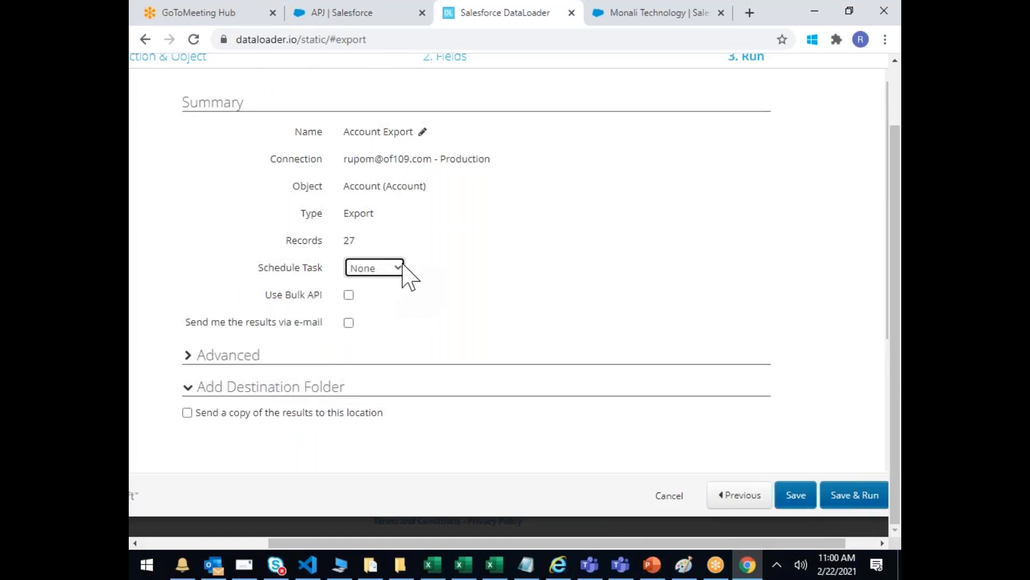
Step: Dismiss the upgrade prompt, turn off results e-mail, and save and run the export
{"action": "left_click", "coordinate": [349, 323]}
{"action": "left_click", "coordinate": [856, 498]}
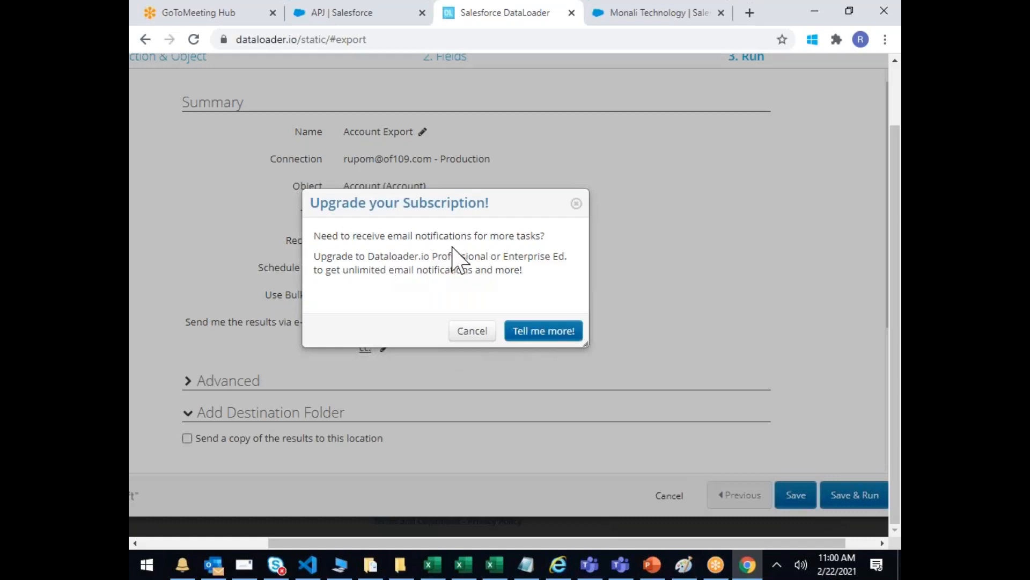
{"action": "left_click", "coordinate": [575, 204]}
{"action": "left_click", "coordinate": [348, 322]}
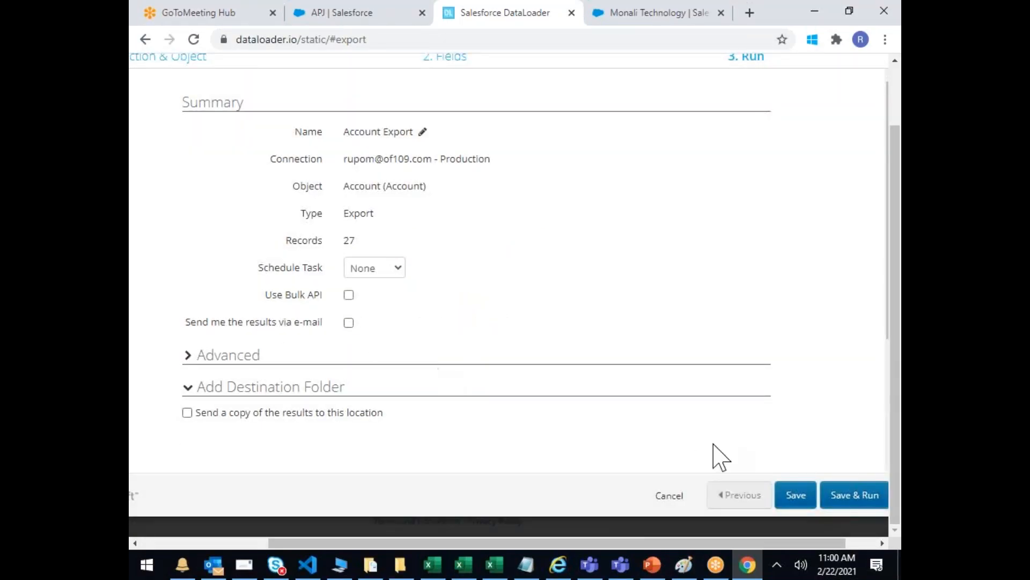
{"action": "left_click", "coordinate": [856, 494]}
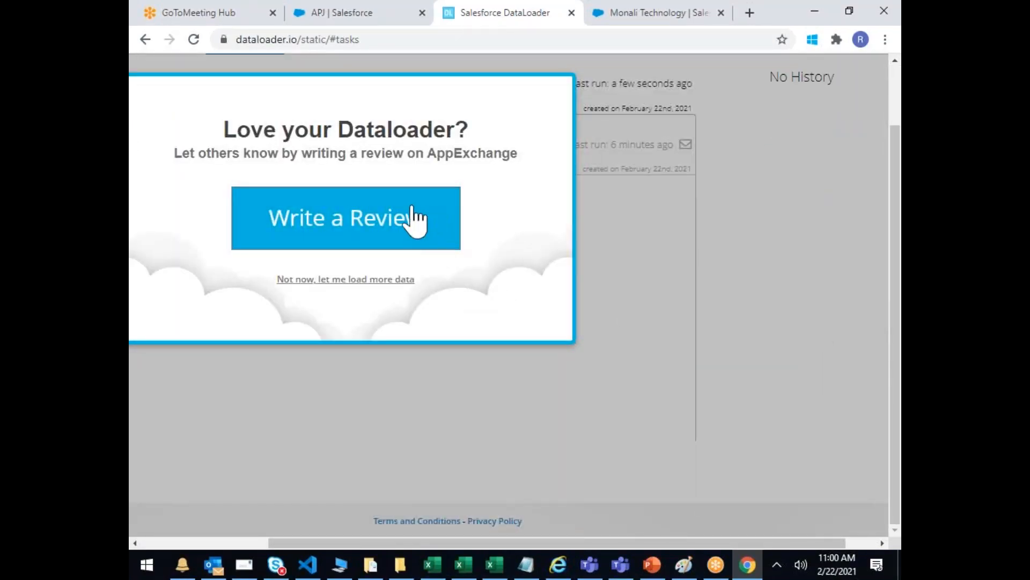
Step: Dismiss the 'Love your Dataloader?' popup with 'Not now, let me load more data'
{"action": "left_click", "coordinate": [355, 280]}
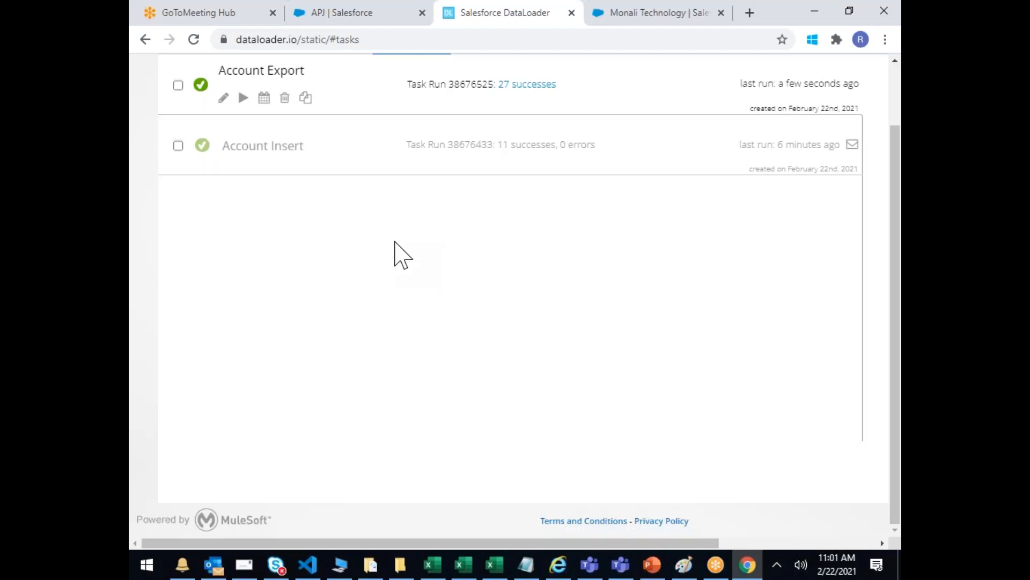
{"action": "scroll", "coordinate": [403, 255], "scroll_direction": "up", "scroll_amount": 2}
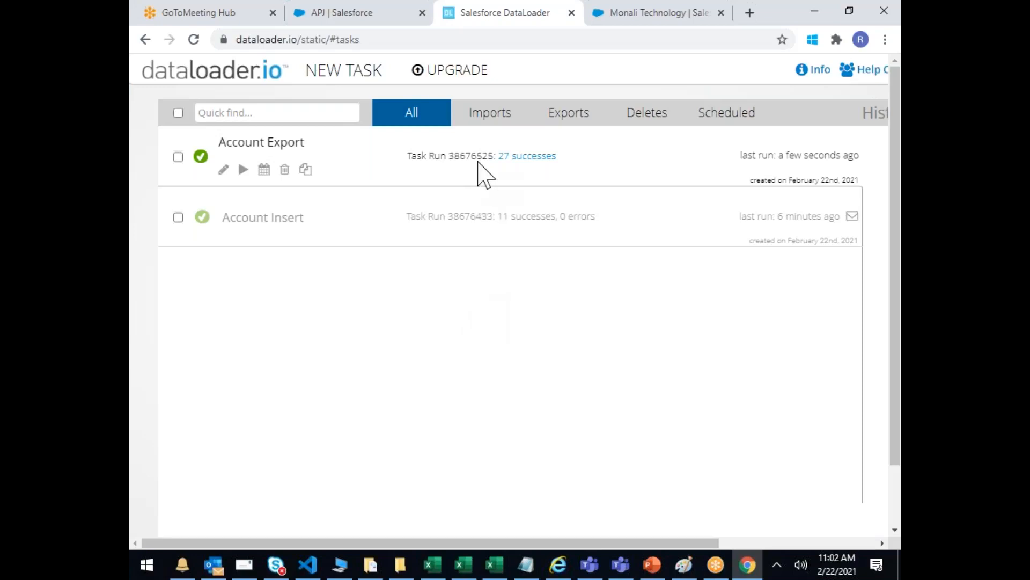
Step: Download the 27 exported account records and open the CSV full-screen in Excel
{"action": "left_click", "coordinate": [534, 157]}
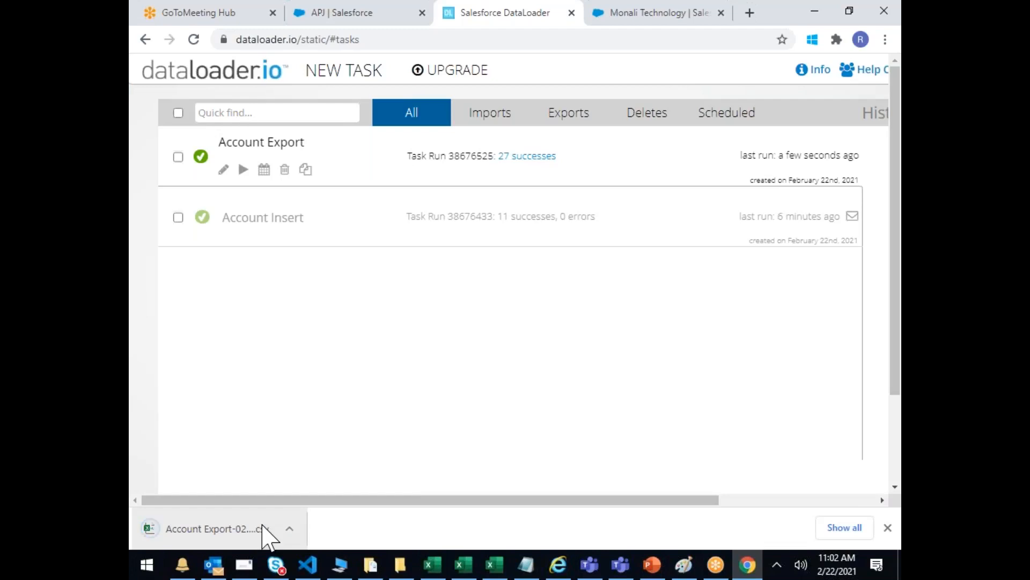
{"action": "left_click", "coordinate": [260, 528]}
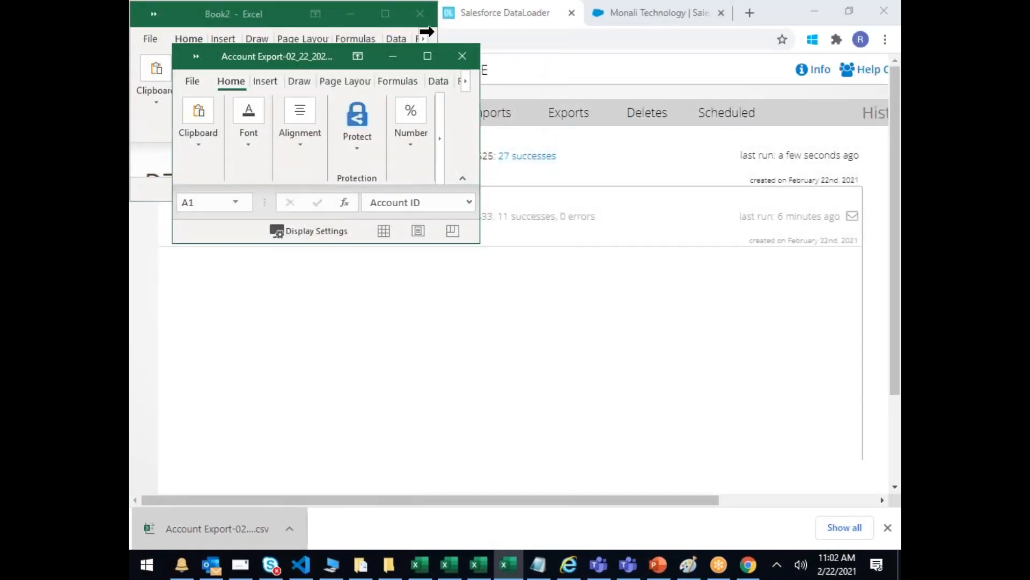
{"action": "left_click", "coordinate": [428, 55]}
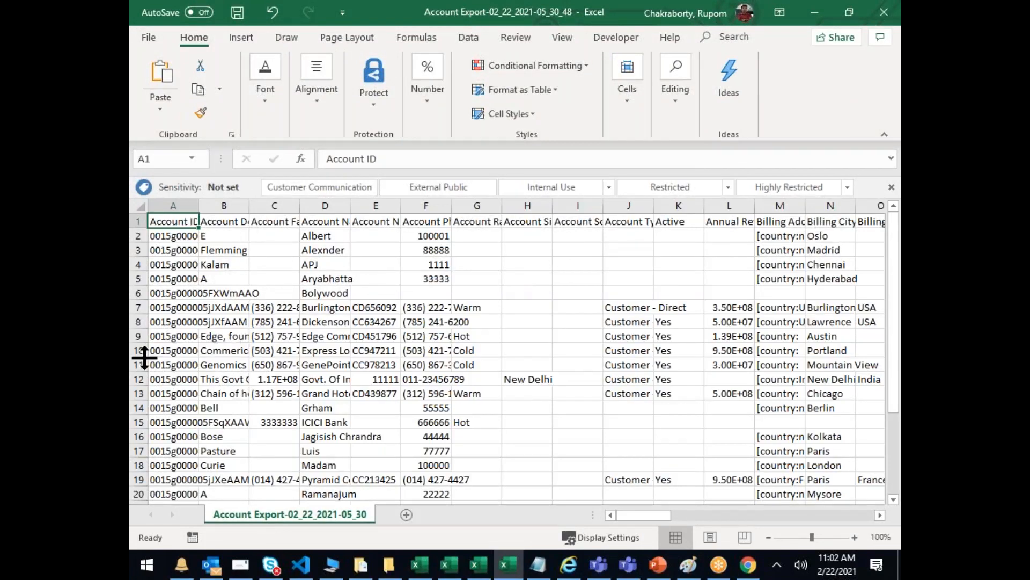
{"action": "left_click", "coordinate": [184, 346]}
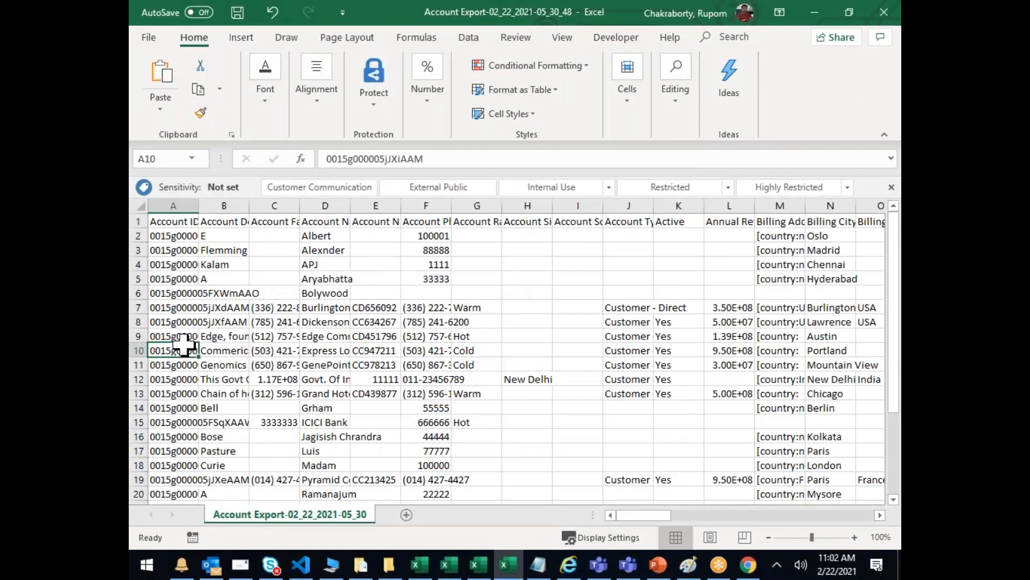
{"action": "left_click", "coordinate": [138, 222]}
{"action": "left_click_drag", "start_coordinate": [660, 515], "coordinate": [703, 515]}
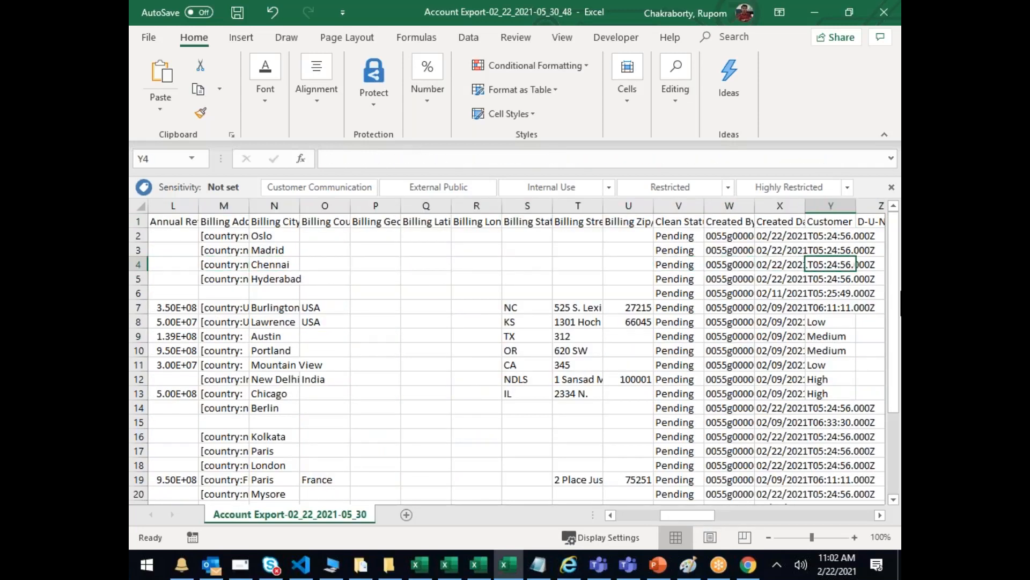
Step: Scan across the export's columns up to Website, then minimize the Account Export workbook
{"action": "key", "text": "Right"}
{"action": "key", "text": "Right"}
{"action": "key", "text": "Right"}
{"action": "key", "text": "Right"}
{"action": "key", "text": "Right"}
{"action": "key", "text": "Right"}
{"action": "key", "text": "Right"}
{"action": "key", "text": "Right"}
{"action": "key", "text": "Right"}
{"action": "key", "text": "Right"}
{"action": "key", "text": "Right"}
{"action": "key", "text": "Right"}
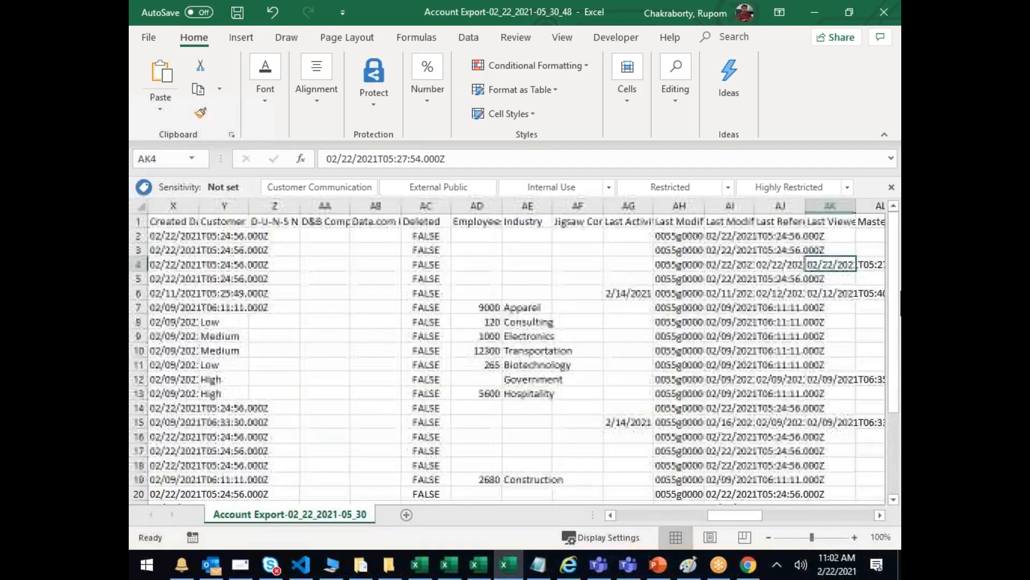
{"action": "key", "text": "Right"}
{"action": "key", "text": "Right"}
{"action": "key", "text": "Right"}
{"action": "key", "text": "Right"}
{"action": "key", "text": "Right"}
{"action": "key", "text": "Right"}
{"action": "key", "text": "Right"}
{"action": "key", "text": "Right"}
{"action": "key", "text": "Right"}
{"action": "key", "text": "Right"}
{"action": "key", "text": "Right"}
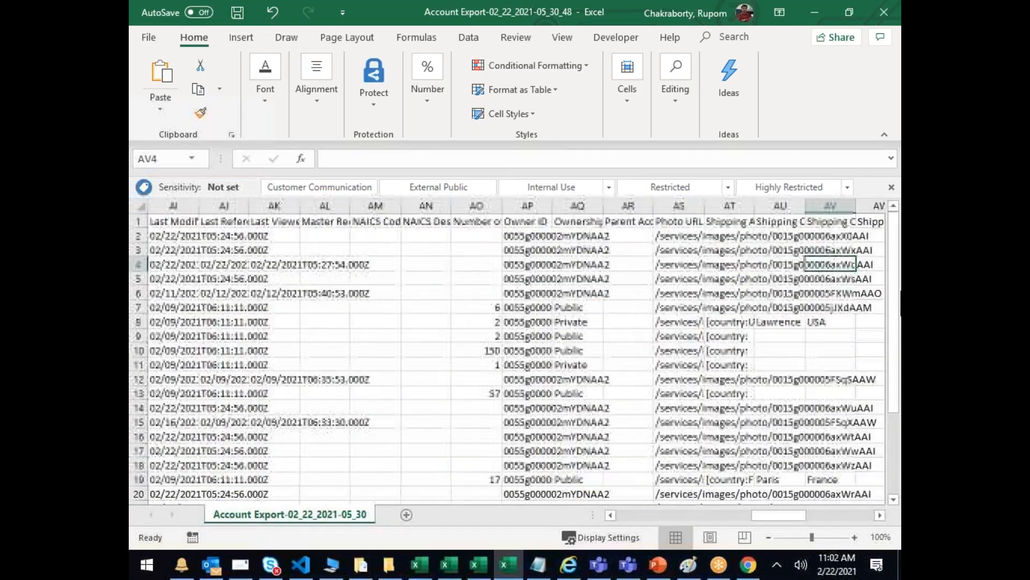
{"action": "key", "text": "Right"}
{"action": "key", "text": "Right"}
{"action": "key", "text": "Right"}
{"action": "key", "text": "Right"}
{"action": "key", "text": "Right"}
{"action": "key", "text": "Right"}
{"action": "key", "text": "Right"}
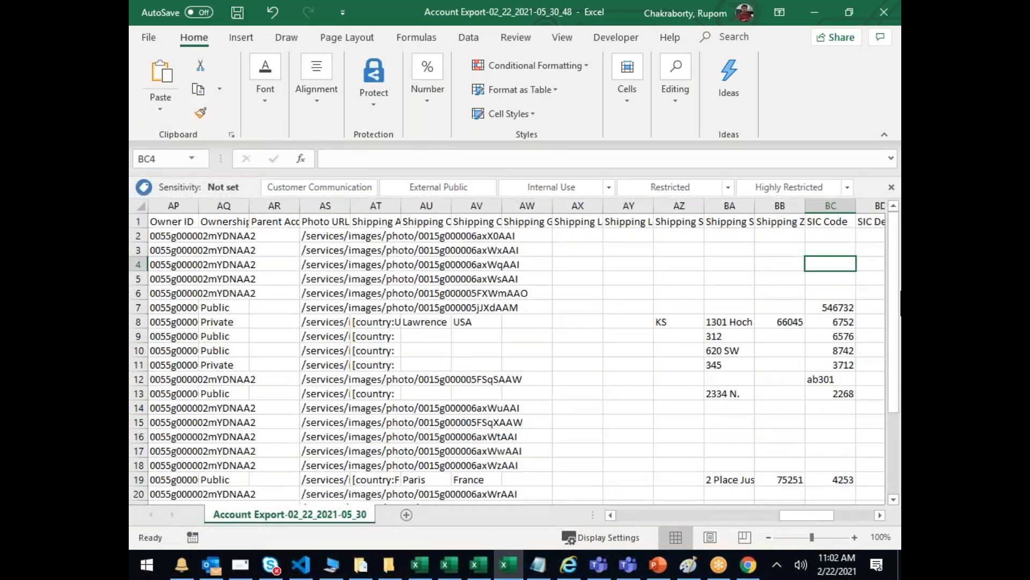
{"action": "key", "text": "Right"}
{"action": "key", "text": "Right"}
{"action": "key", "text": "Right"}
{"action": "key", "text": "Right"}
{"action": "key", "text": "Right"}
{"action": "key", "text": "Right"}
{"action": "key", "text": "Right"}
{"action": "key", "text": "Right"}
{"action": "key", "text": "Right"}
{"action": "key", "text": "Right"}
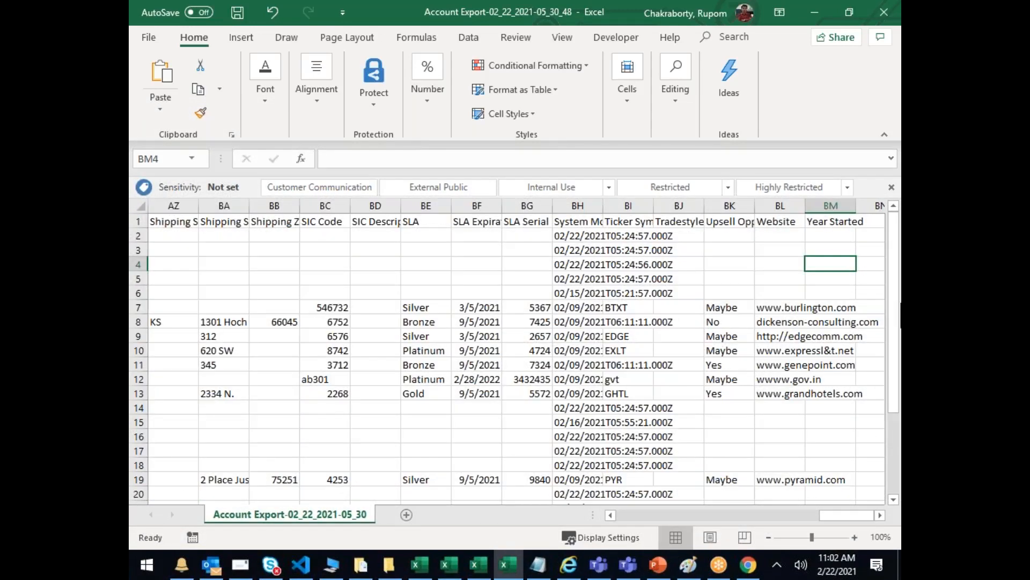
{"action": "scroll", "coordinate": [855, 365], "scroll_direction": "down", "scroll_amount": 6}
{"action": "scroll", "coordinate": [855, 365], "scroll_direction": "up", "scroll_amount": 6}
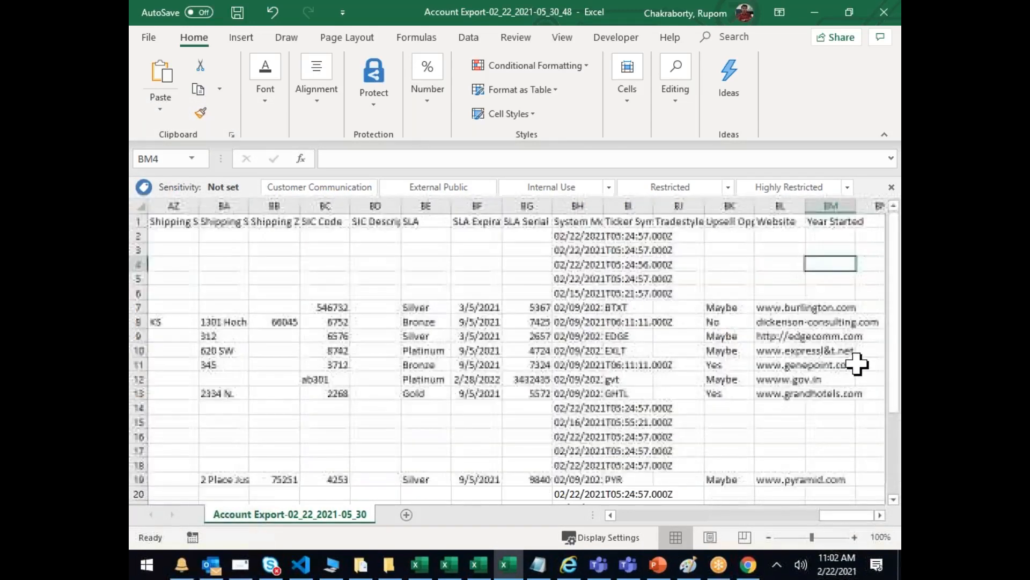
{"action": "left_click", "coordinate": [502, 569]}
{"action": "left_click", "coordinate": [507, 572]}
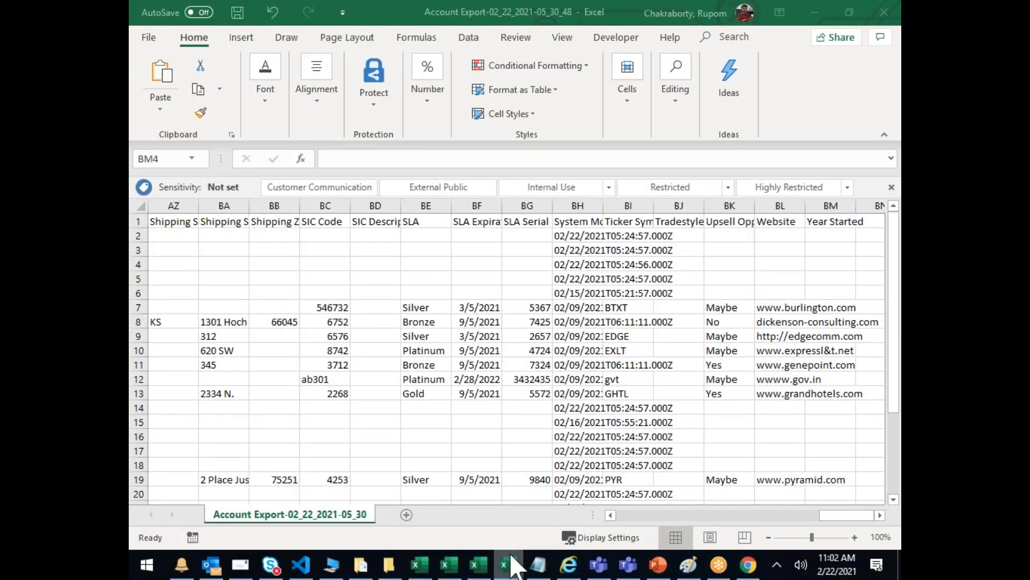
{"action": "left_click", "coordinate": [494, 558]}
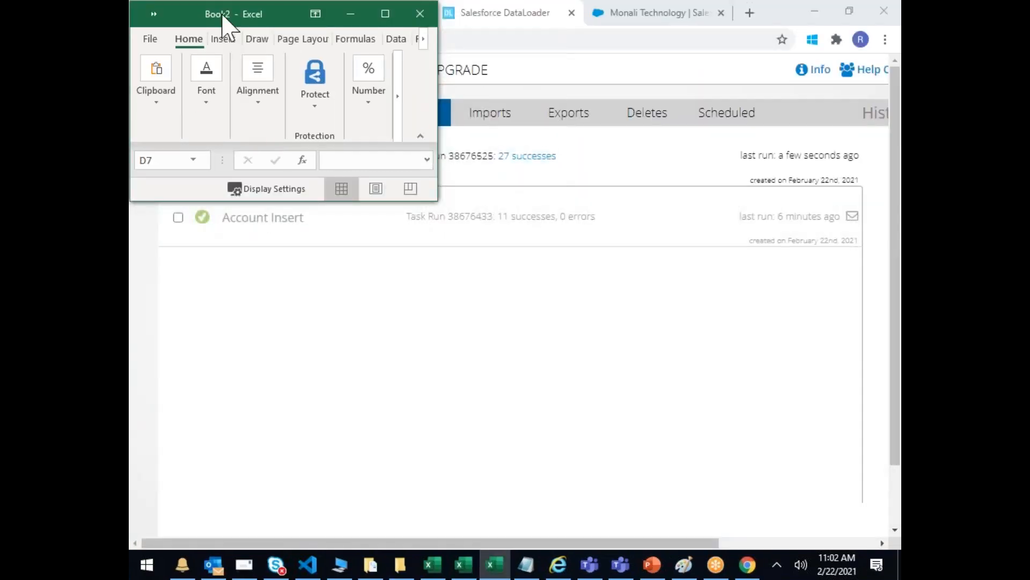
Step: Move the empty Book2 window aside and close it without saving
{"action": "left_click_drag", "start_coordinate": [222, 24], "coordinate": [361, 268]}
{"action": "left_click", "coordinate": [559, 260]}
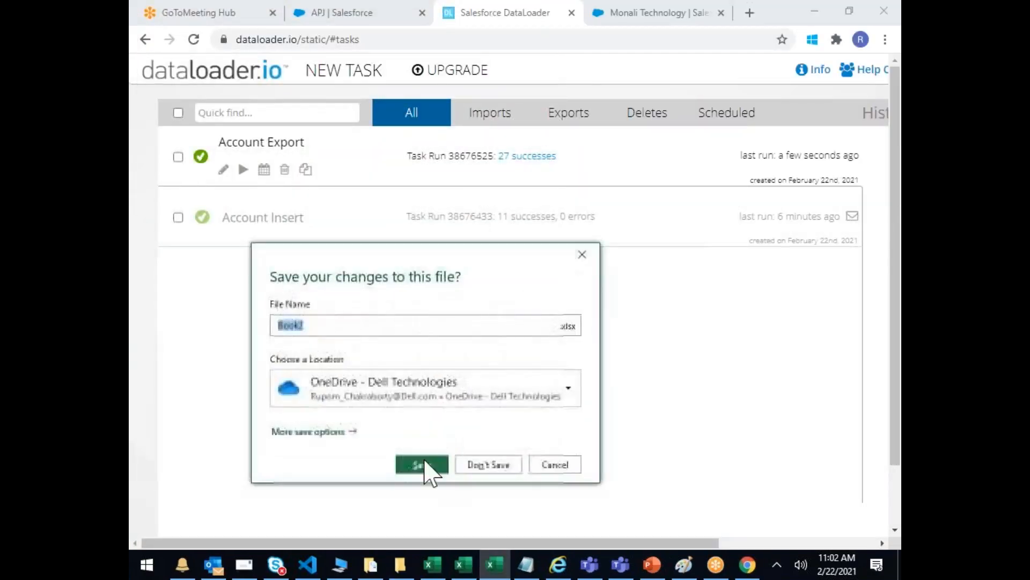
{"action": "left_click", "coordinate": [513, 466]}
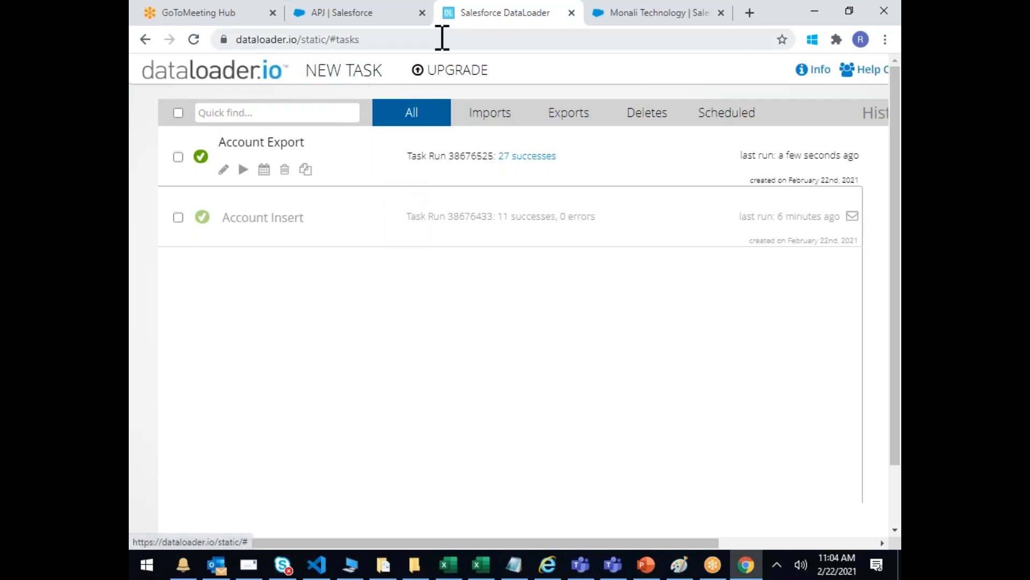
Step: Close the Salesforce DataLoader tab and search Google for 'sfdc workbench' in the first tab
{"action": "right_click", "coordinate": [469, 24]}
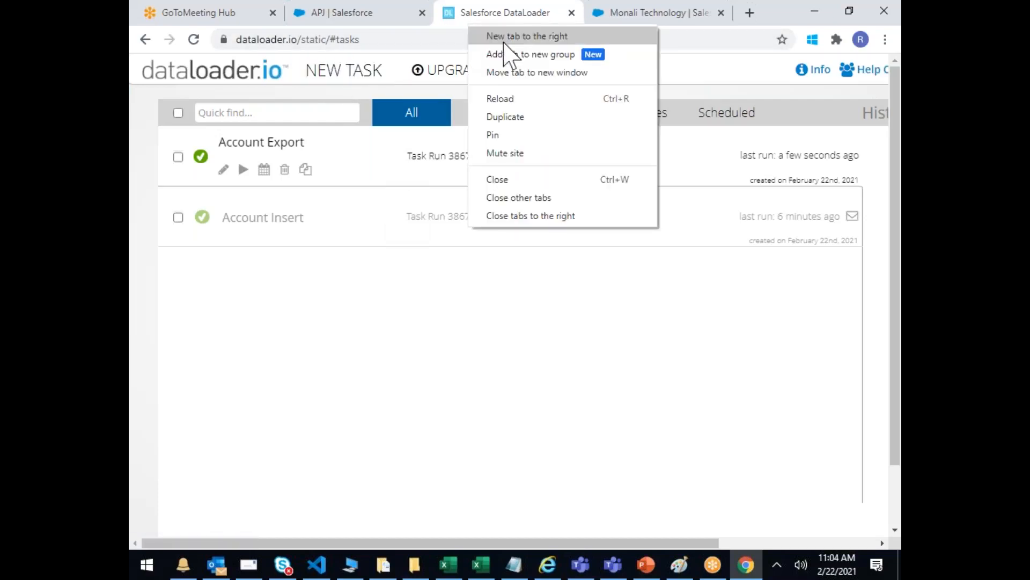
{"action": "left_click", "coordinate": [513, 185]}
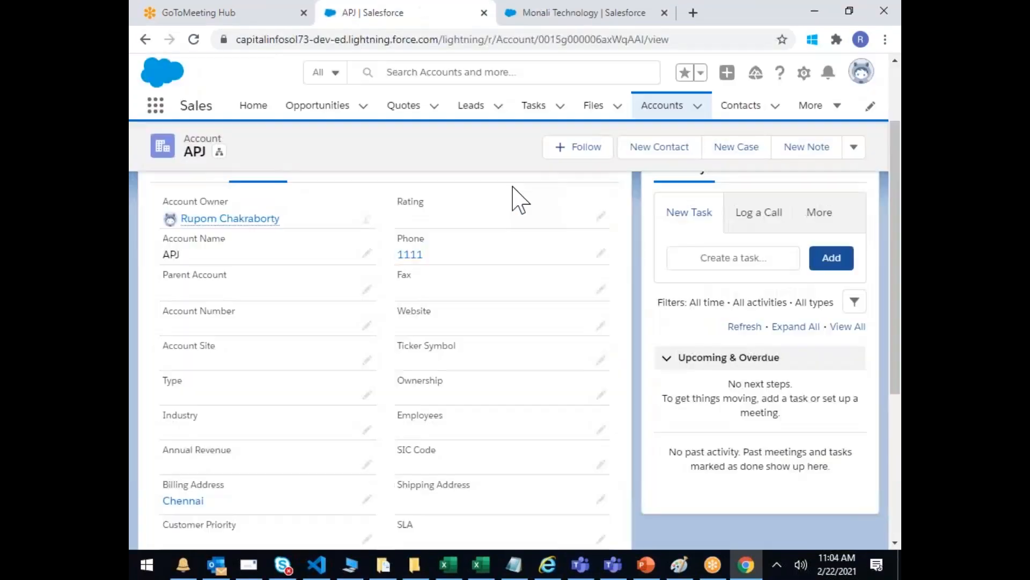
{"action": "left_click", "coordinate": [223, 13]}
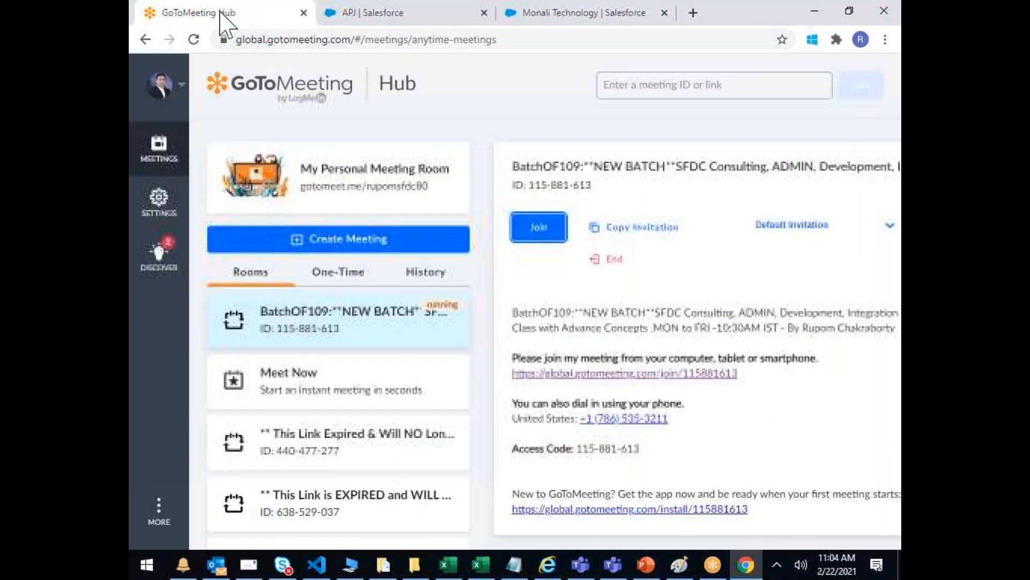
{"action": "left_click", "coordinate": [291, 41]}
{"action": "type", "text": "www"}
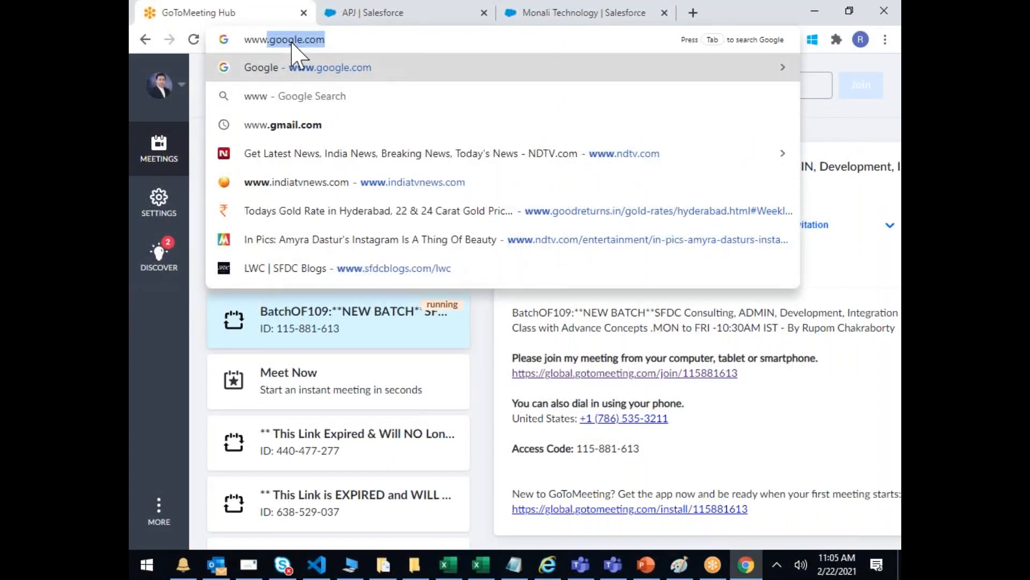
{"action": "key", "text": "Return"}
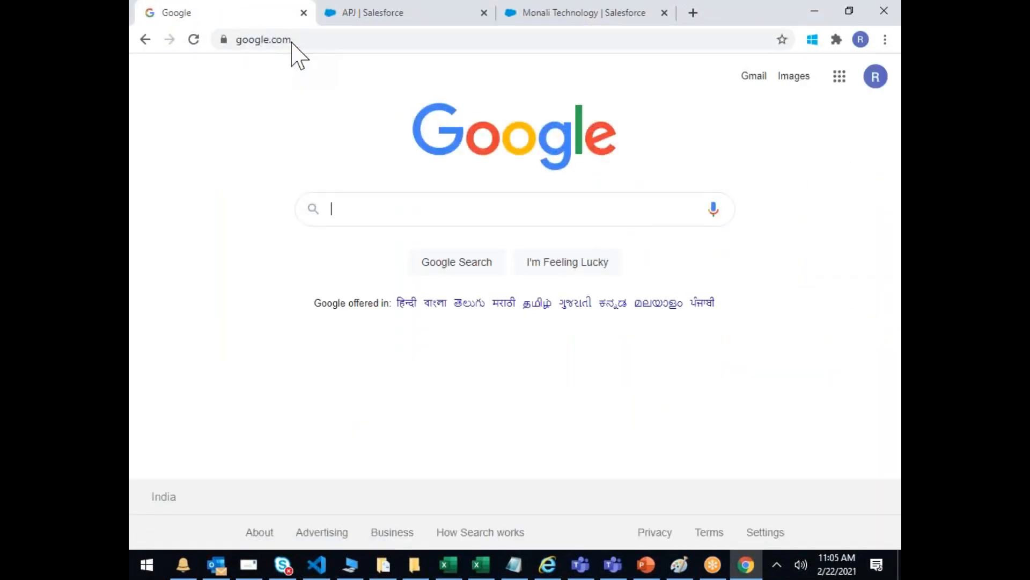
{"action": "type", "text": "sf"}
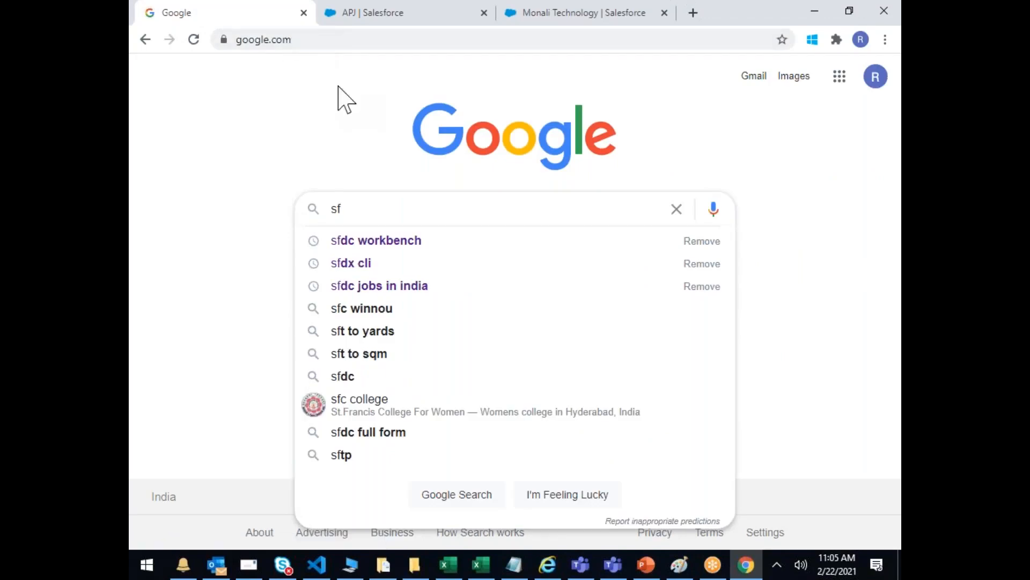
{"action": "left_click", "coordinate": [380, 242]}
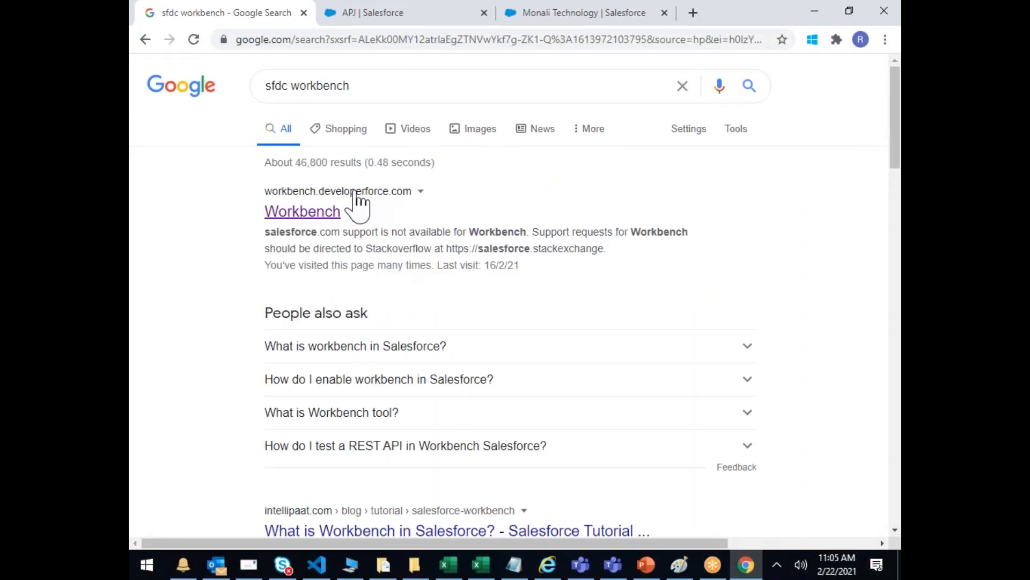
Step: Open Workbench, accept its terms, and log in to Production with Salesforce, allowing access
{"action": "left_click", "coordinate": [300, 211]}
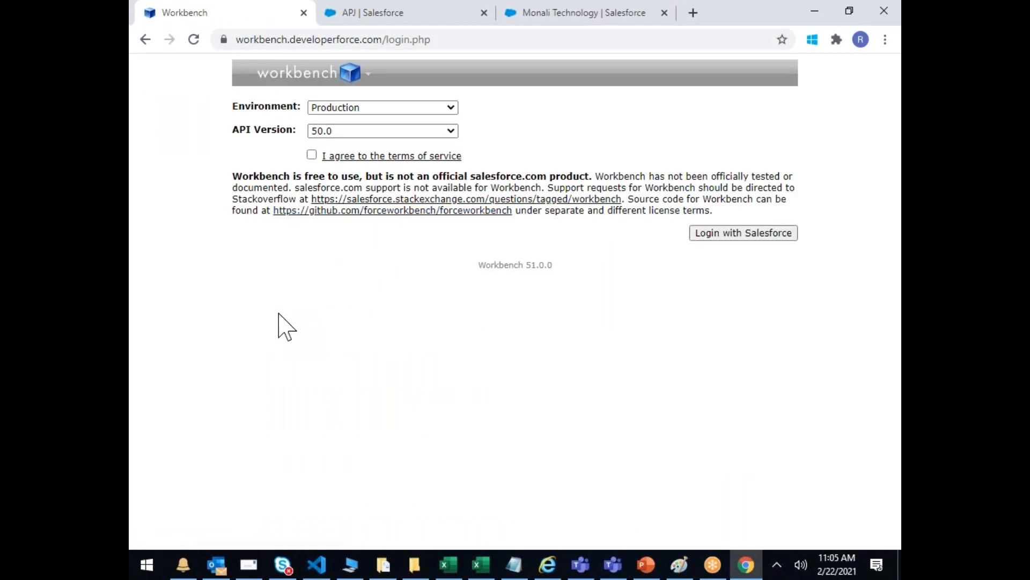
{"action": "left_click", "coordinate": [312, 156]}
{"action": "left_click", "coordinate": [431, 108]}
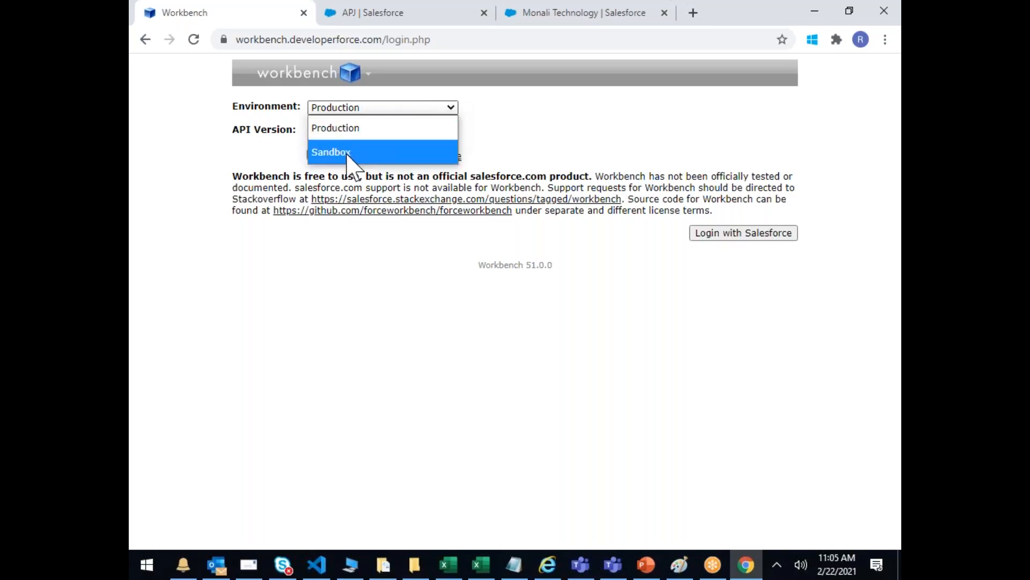
{"action": "left_click", "coordinate": [689, 129]}
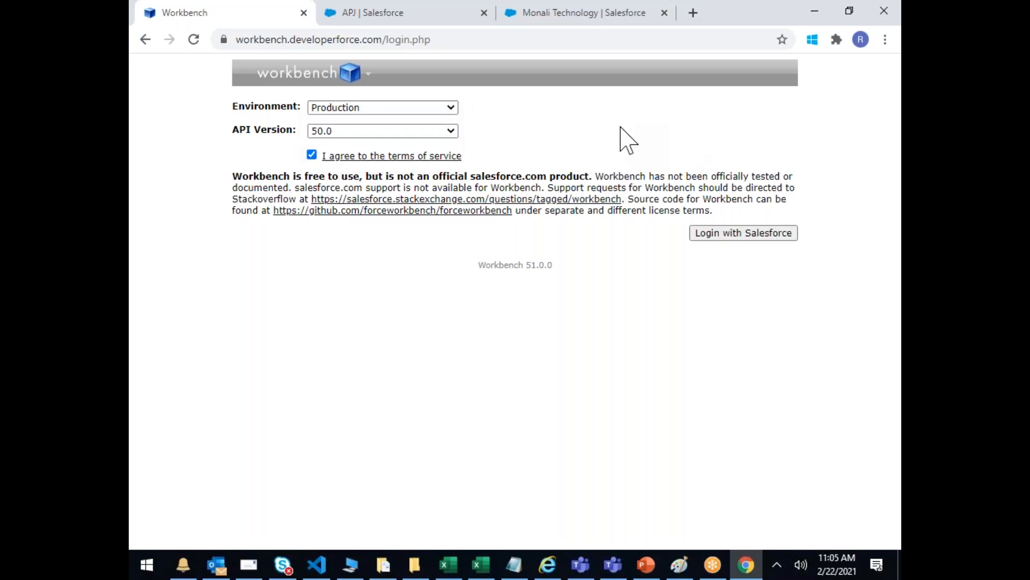
{"action": "left_click", "coordinate": [743, 237]}
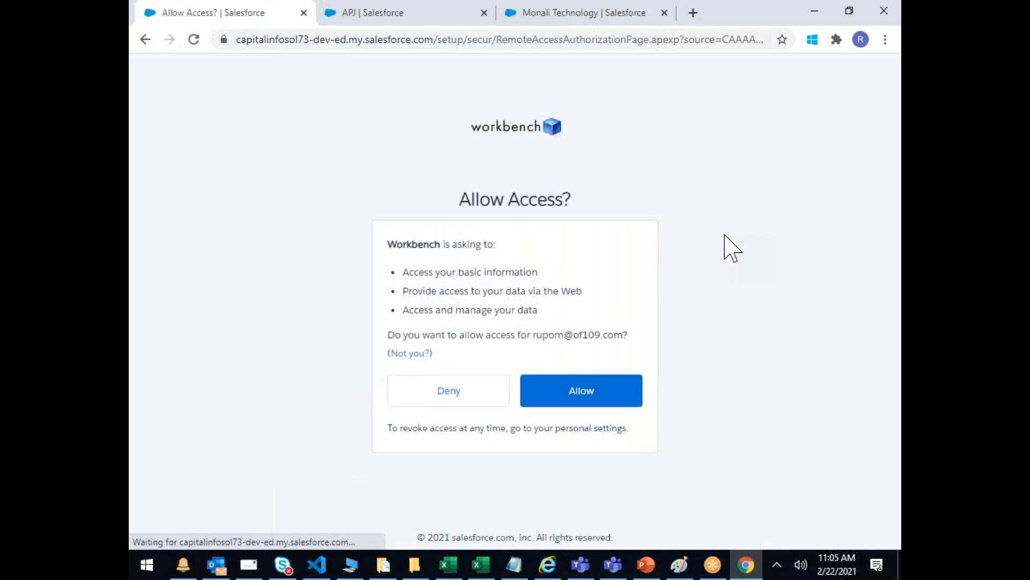
{"action": "left_click", "coordinate": [611, 396]}
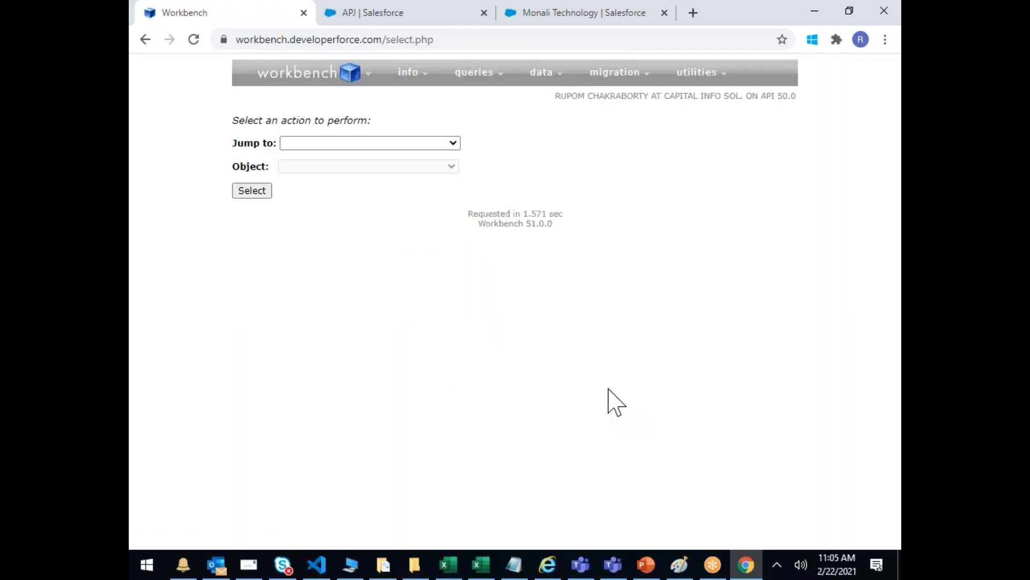
Step: Choose data > Insert from the Workbench menus
{"action": "mouse_move", "coordinate": [543, 81]}
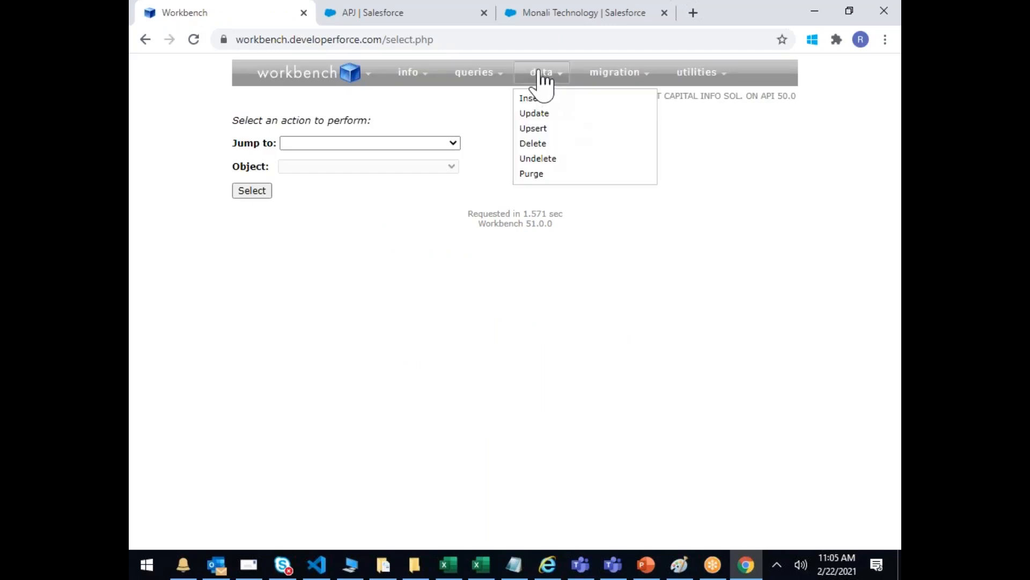
{"action": "mouse_move", "coordinate": [617, 83]}
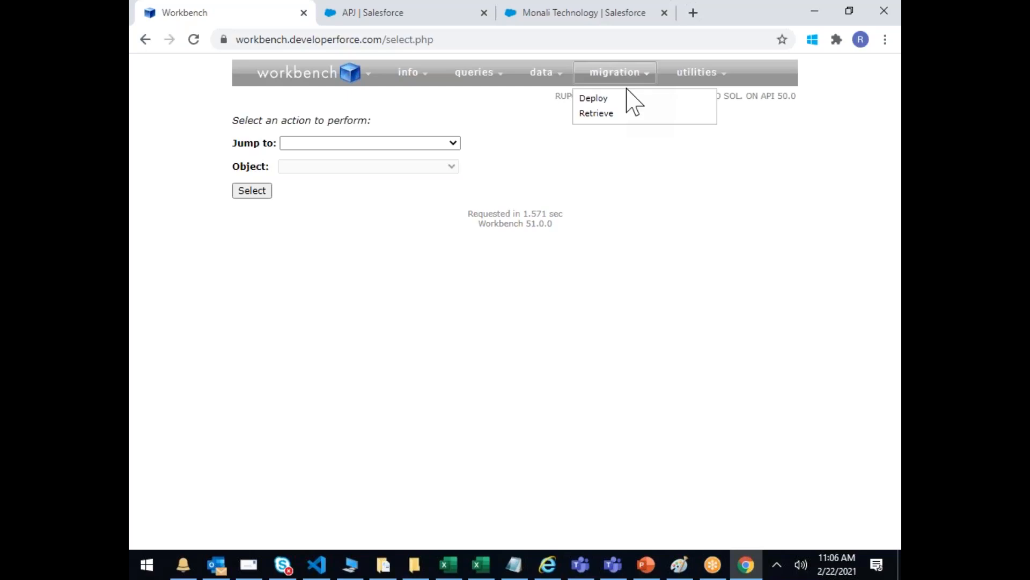
{"action": "mouse_move", "coordinate": [544, 77]}
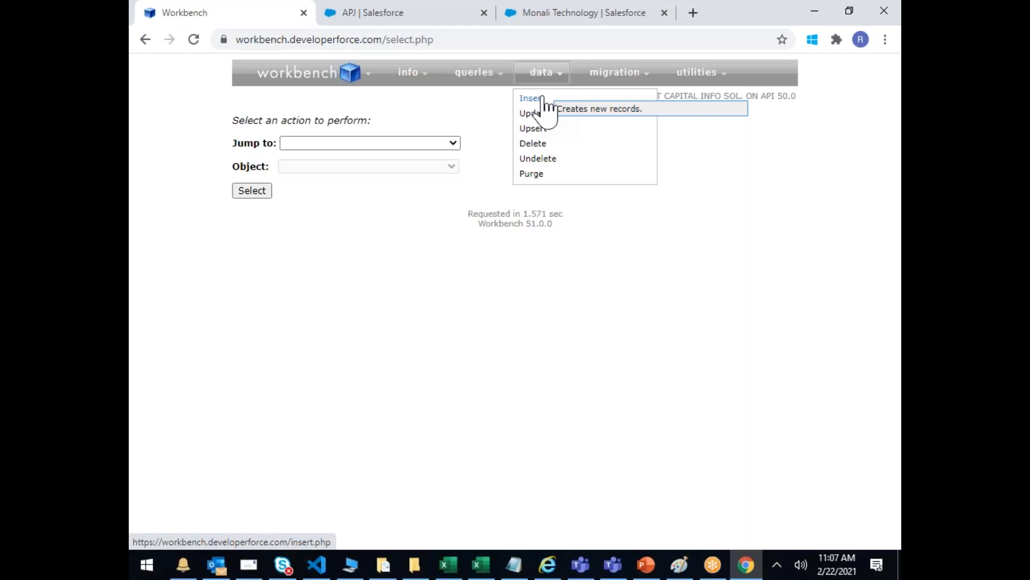
{"action": "left_click", "coordinate": [526, 99]}
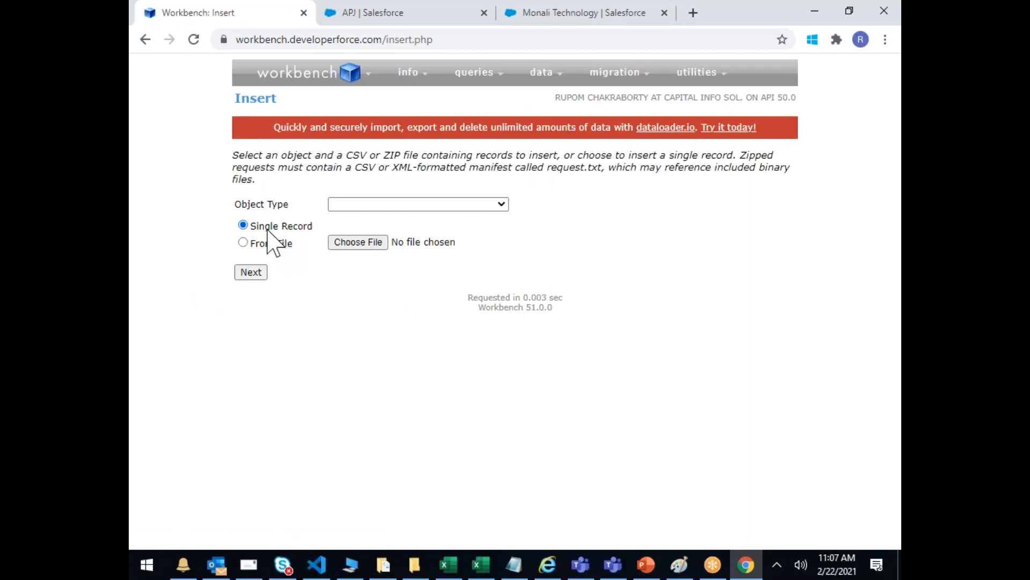
Step: Pick Account as the object type for a single-record insert and load its field form
{"action": "left_click", "coordinate": [252, 274]}
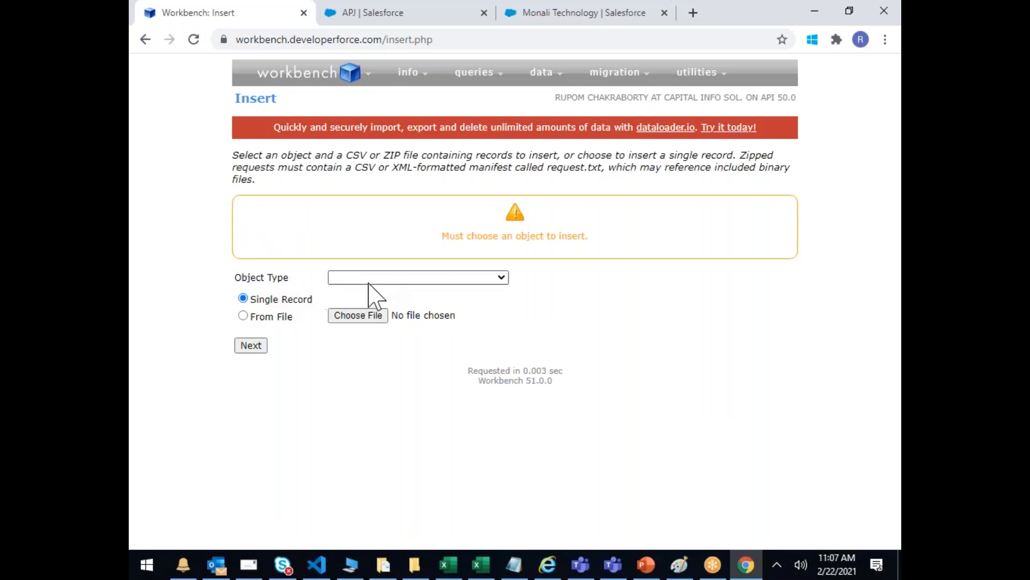
{"action": "left_click", "coordinate": [391, 279]}
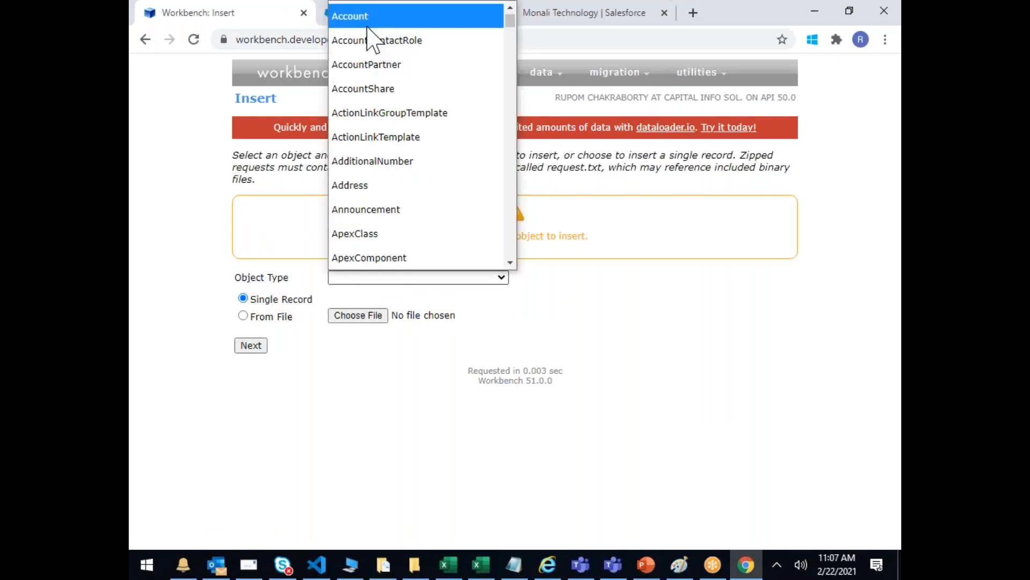
{"action": "left_click", "coordinate": [349, 16]}
{"action": "left_click", "coordinate": [257, 347]}
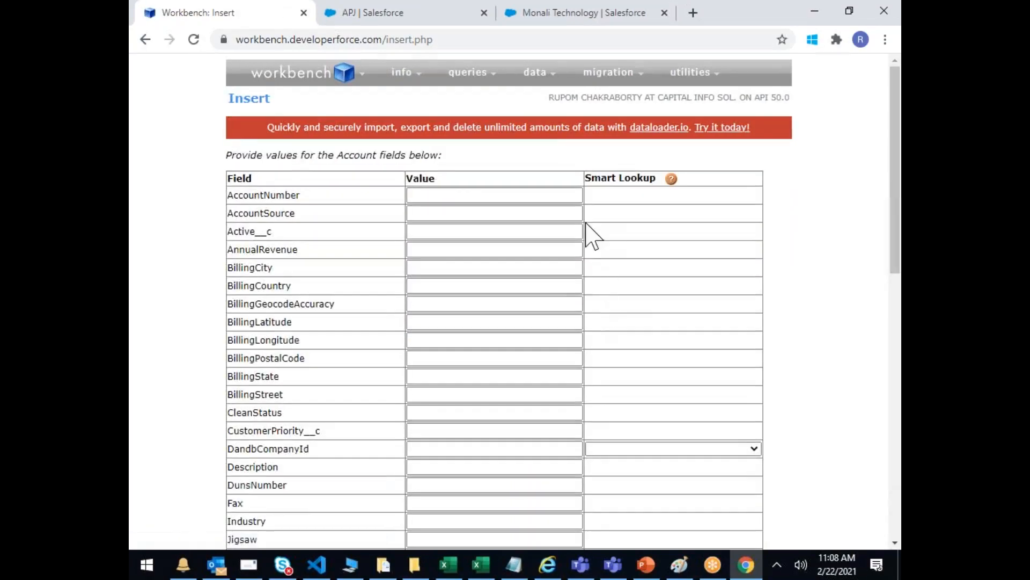
Step: Enter Name 'Work Bench Technology', Fax 2222 and Industry Banking on the Account form
{"action": "scroll", "coordinate": [591, 231], "scroll_direction": "down", "scroll_amount": 5}
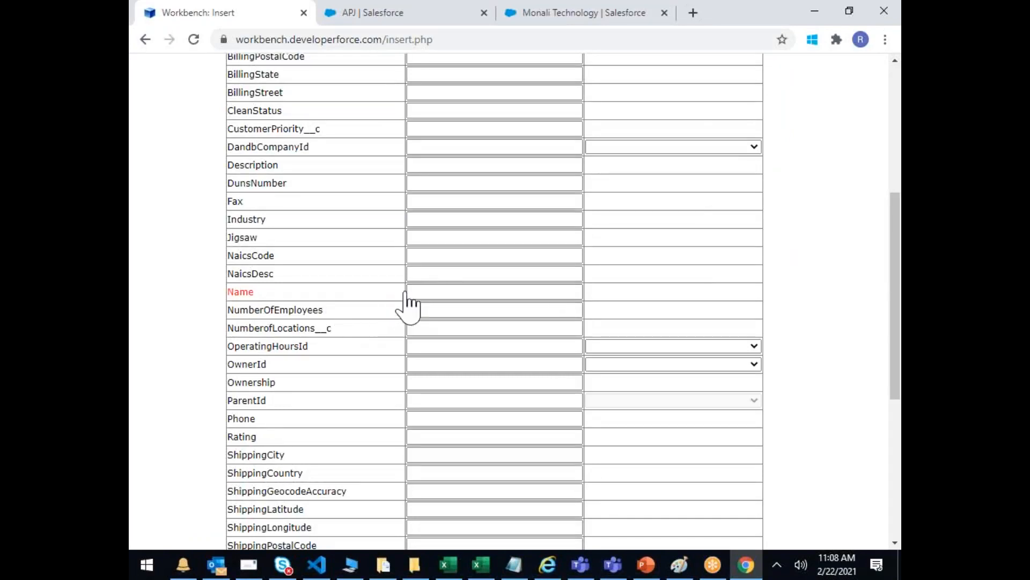
{"action": "left_click", "coordinate": [425, 291]}
{"action": "type", "text": "W"}
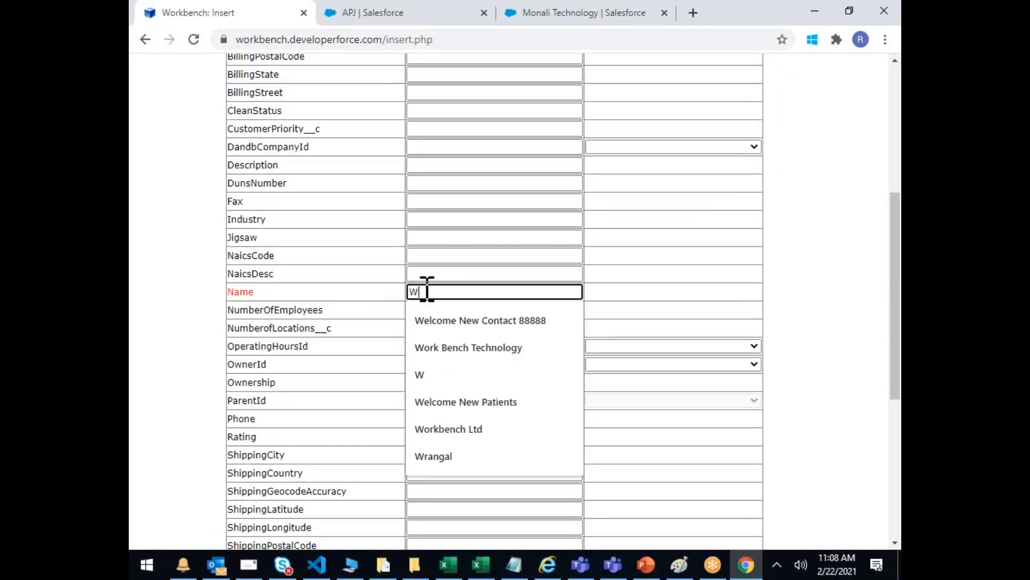
{"action": "type", "text": "ork"}
{"action": "key", "text": "Down"}
{"action": "key", "text": "Return"}
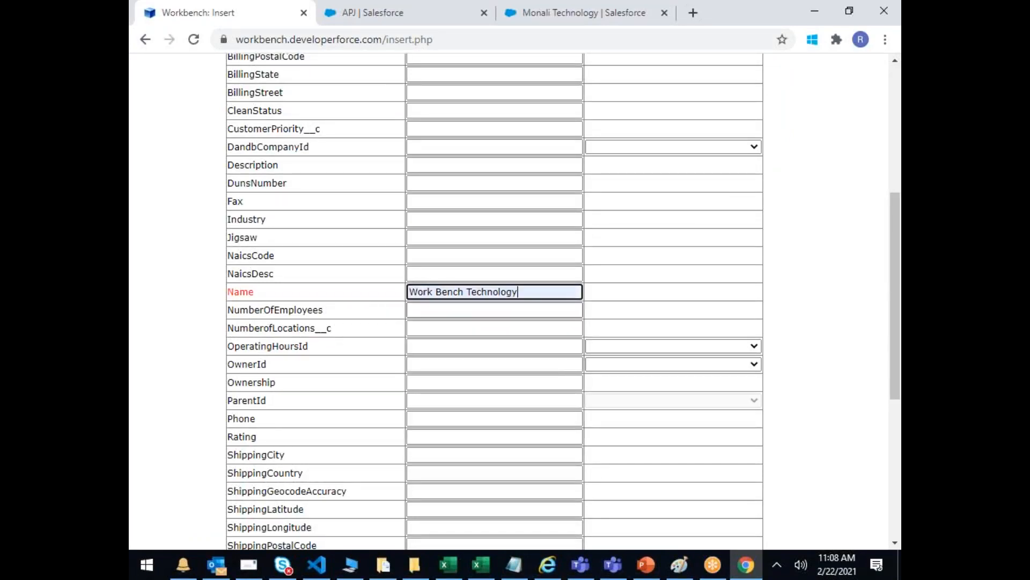
{"action": "left_click", "coordinate": [454, 202]}
{"action": "type", "text": "22222"}
{"action": "left_click", "coordinate": [430, 256]}
{"action": "left_click", "coordinate": [430, 221]}
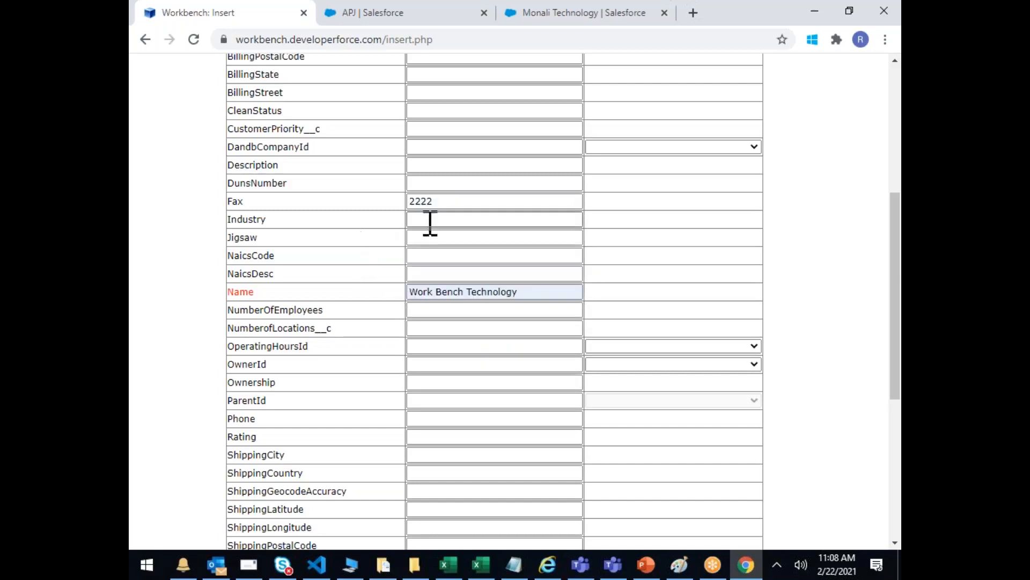
{"action": "type", "text": "Banking"}
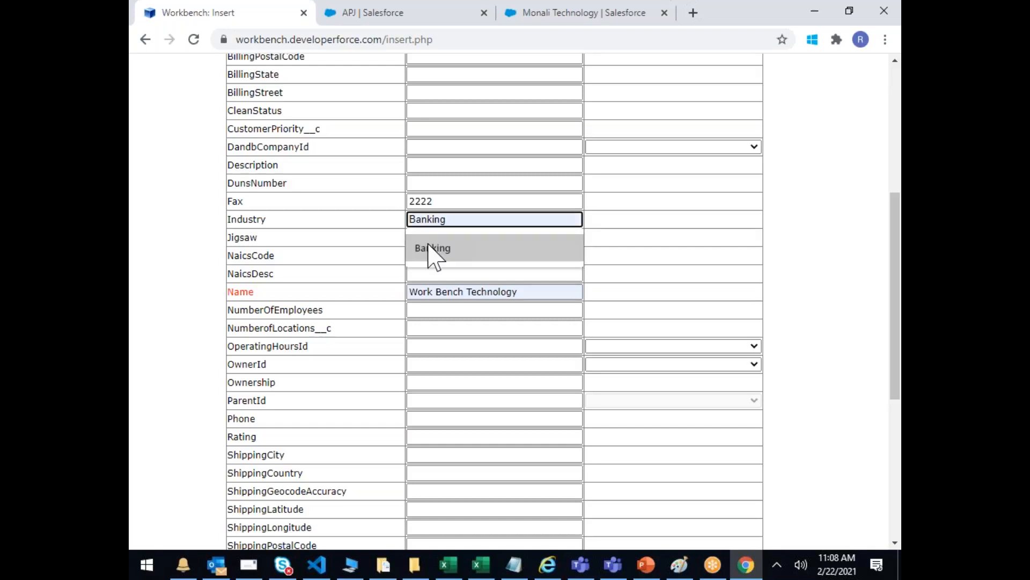
{"action": "left_click", "coordinate": [429, 250]}
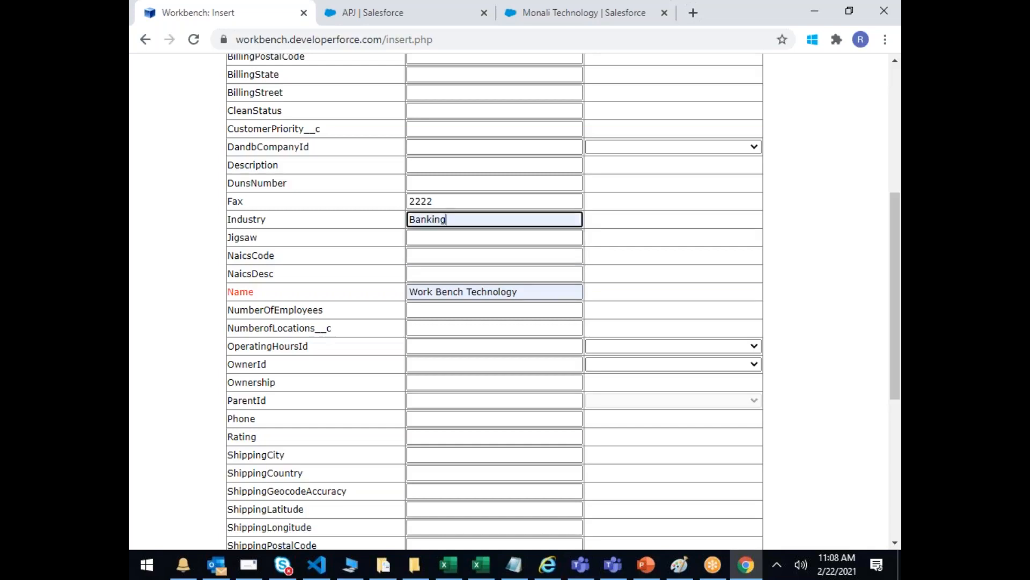
Step: Enter Billing State TS and Billing Country INDIA
{"action": "scroll", "coordinate": [446, 178], "scroll_direction": "up", "scroll_amount": 1}
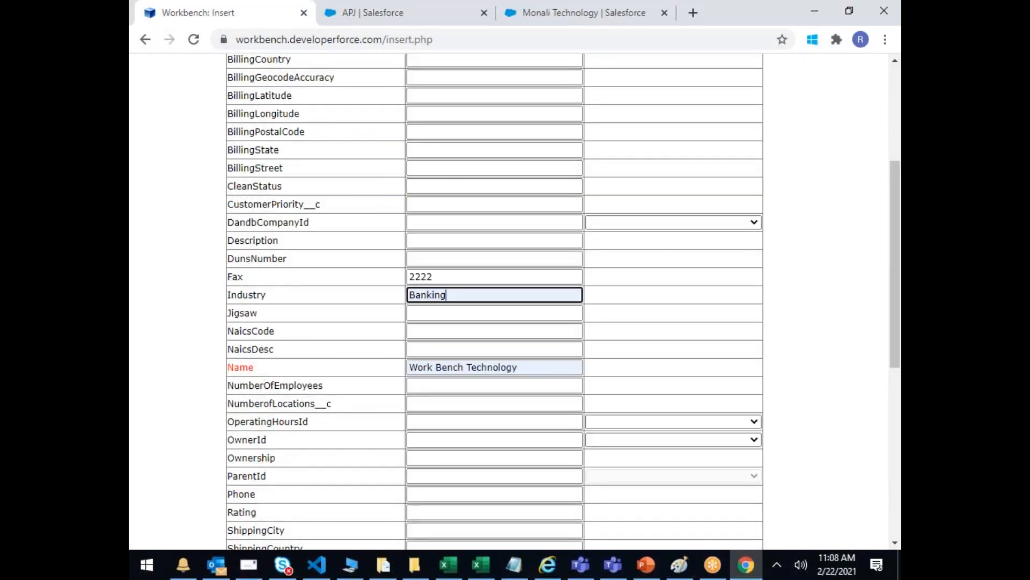
{"action": "left_click", "coordinate": [434, 150]}
{"action": "type", "text": "TS"}
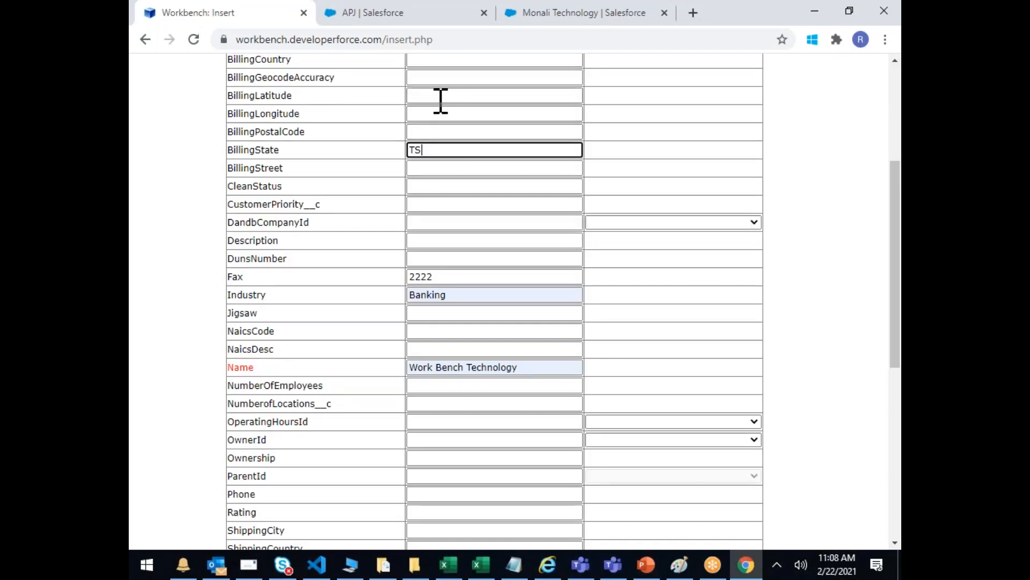
{"action": "scroll", "coordinate": [440, 101], "scroll_direction": "up", "scroll_amount": 1}
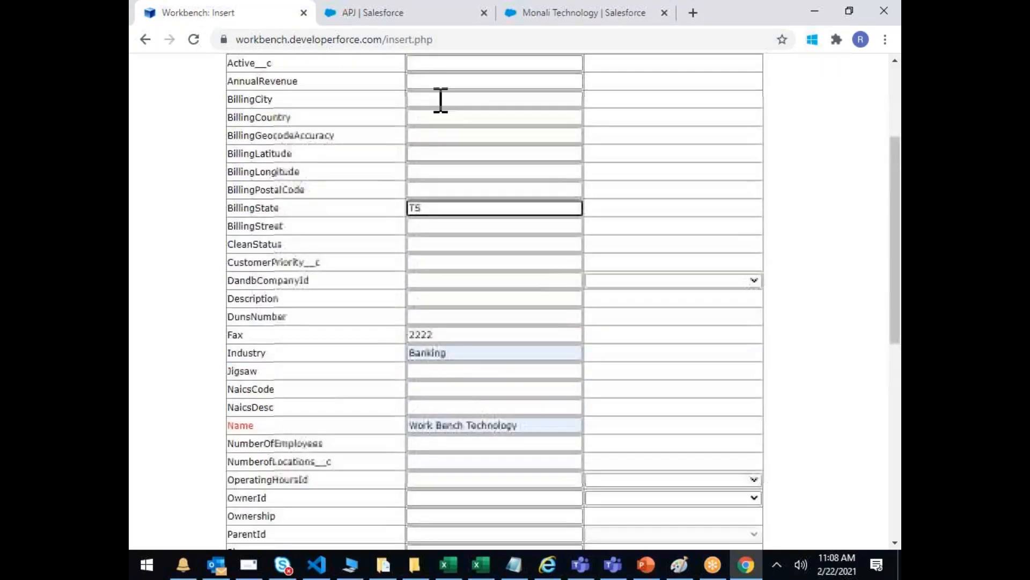
{"action": "left_click", "coordinate": [491, 135]}
{"action": "type", "text": "I"}
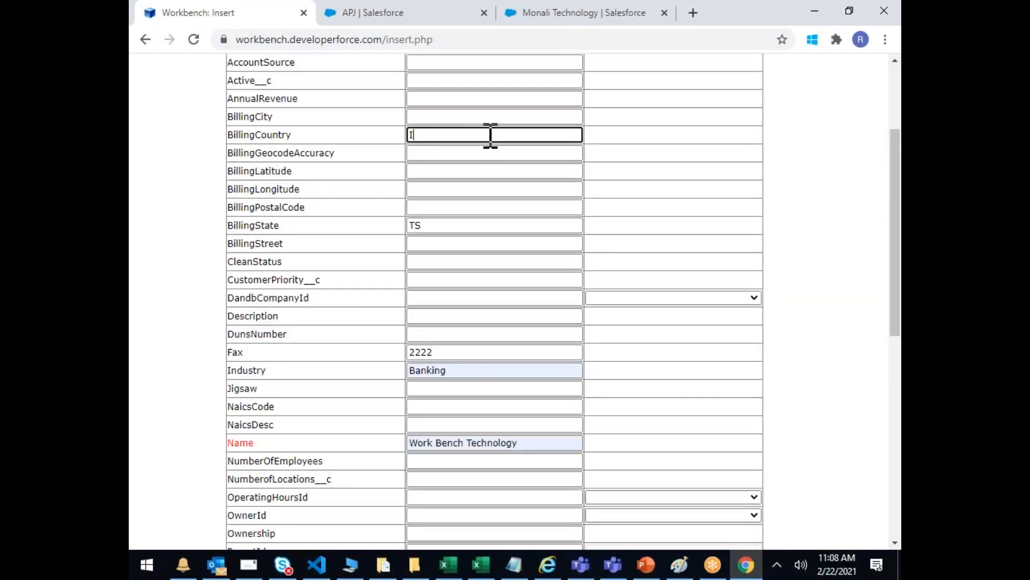
{"action": "type", "text": "NDIA"}
{"action": "scroll", "coordinate": [534, 210], "scroll_direction": "up", "scroll_amount": 3}
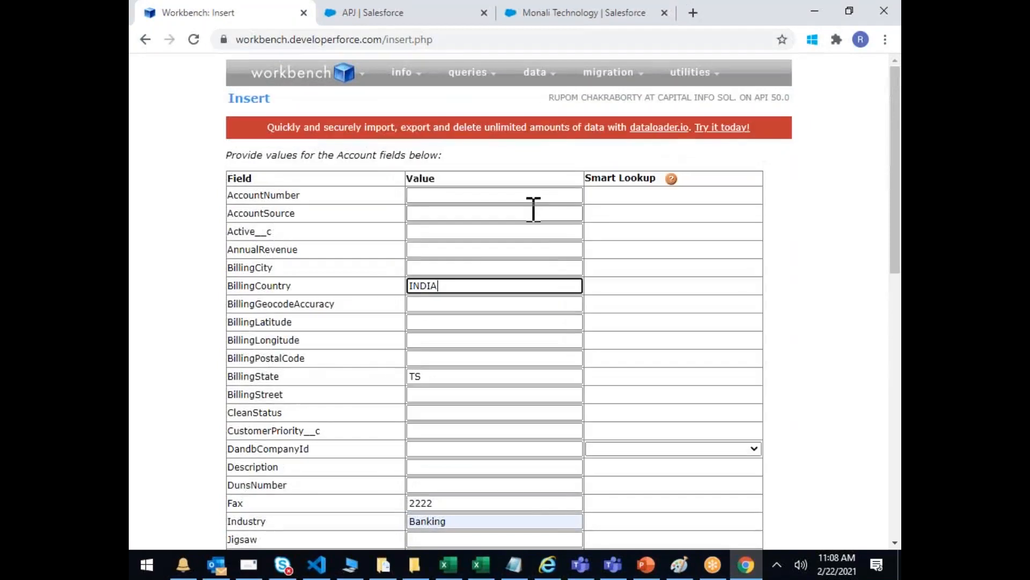
{"action": "scroll", "coordinate": [535, 209], "scroll_direction": "down", "scroll_amount": 15}
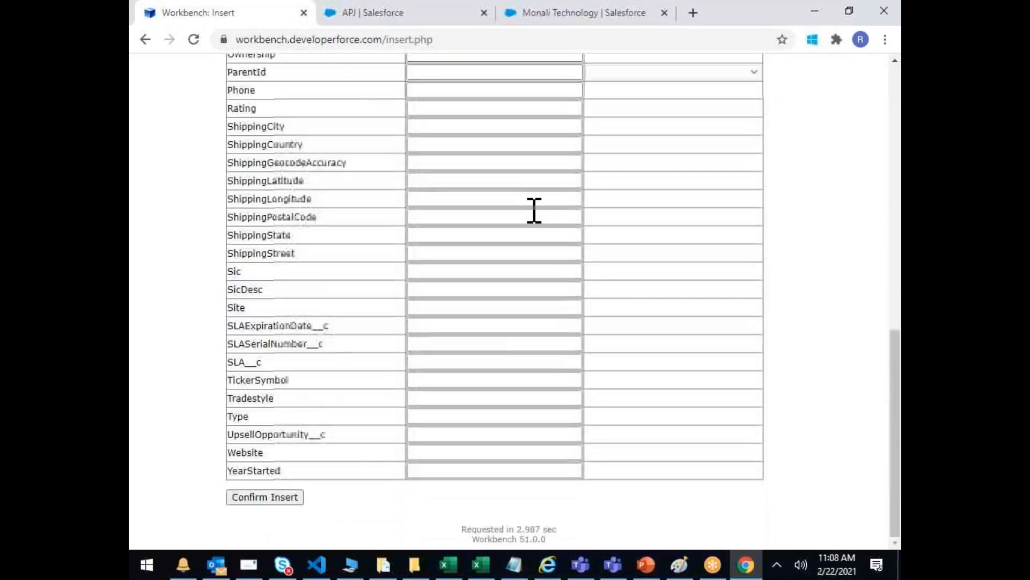
Step: Confirm the insert, creating the Work Bench Technology account with 1 success and 0 errors
{"action": "left_click", "coordinate": [275, 499]}
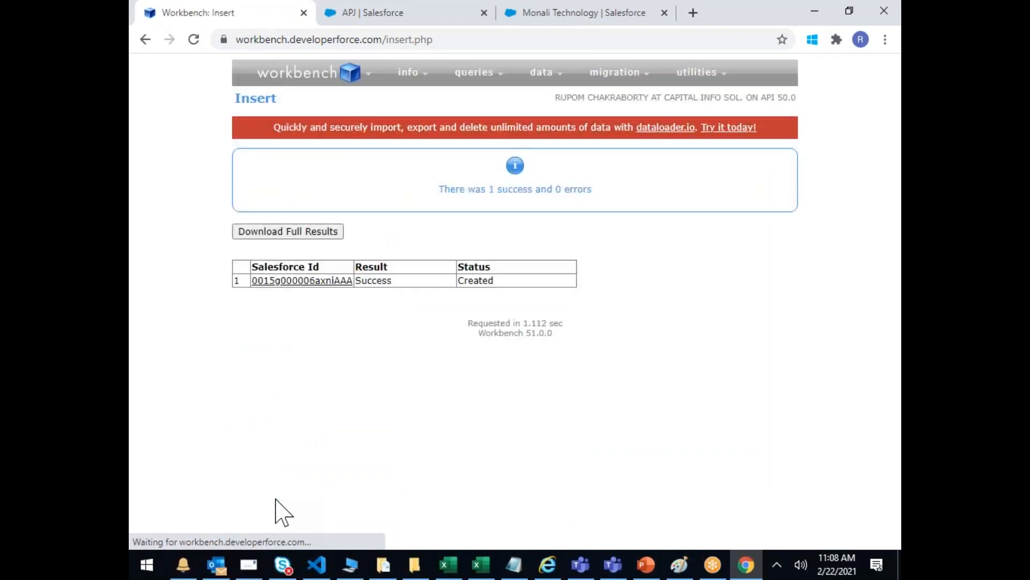
{"action": "mouse_move", "coordinate": [324, 285]}
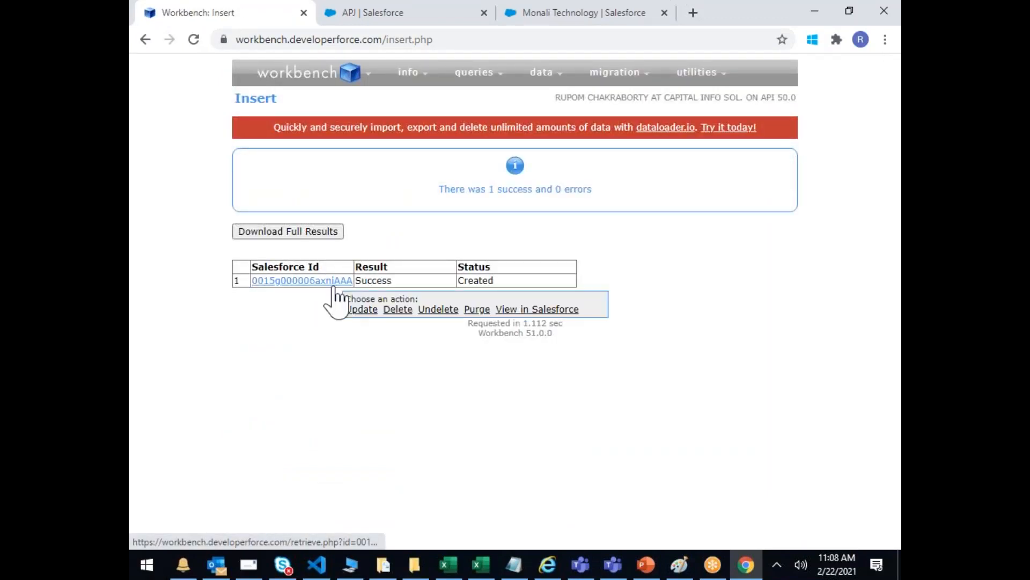
{"action": "left_click", "coordinate": [346, 12]}
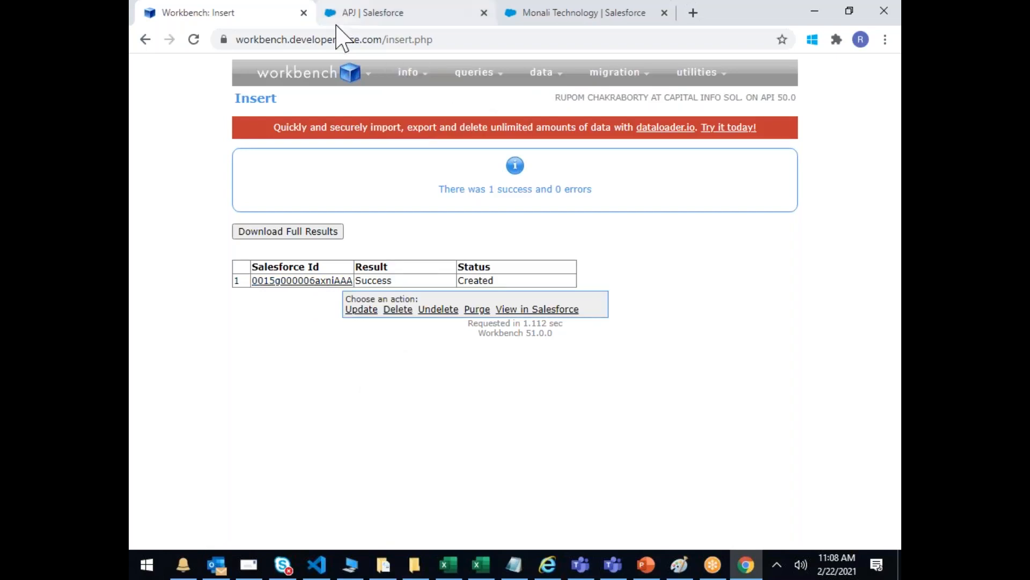
Step: From All Accounts, open Work Bench Technology and check Fax 2222, Banking and TS INDIA in Details
{"action": "left_click", "coordinate": [661, 110]}
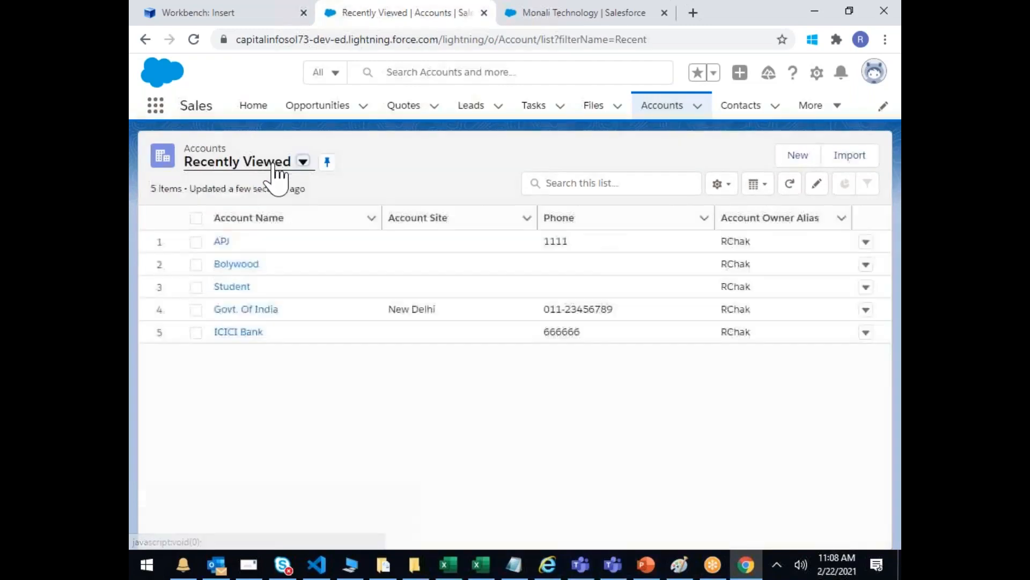
{"action": "left_click", "coordinate": [285, 173]}
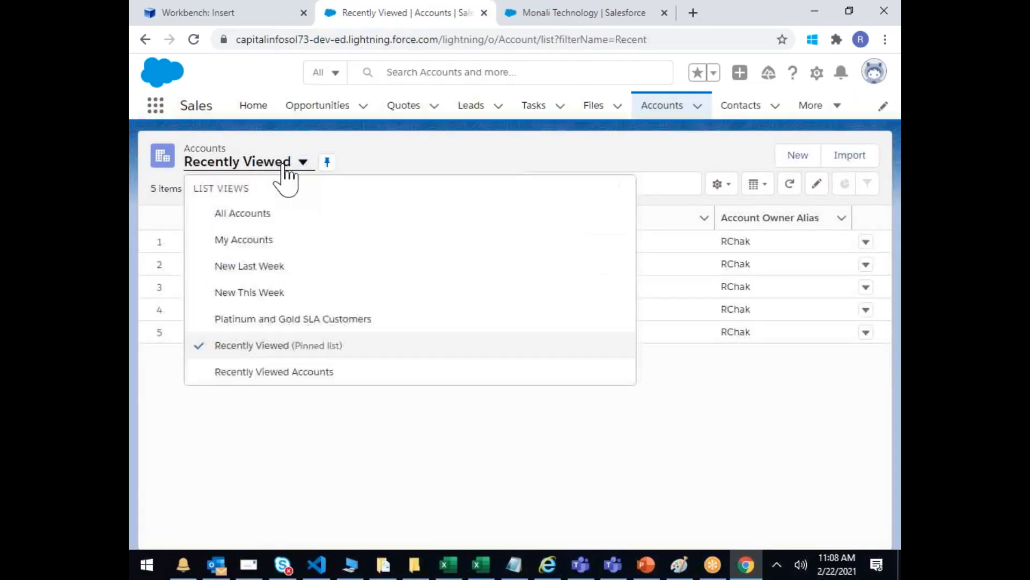
{"action": "left_click", "coordinate": [242, 214]}
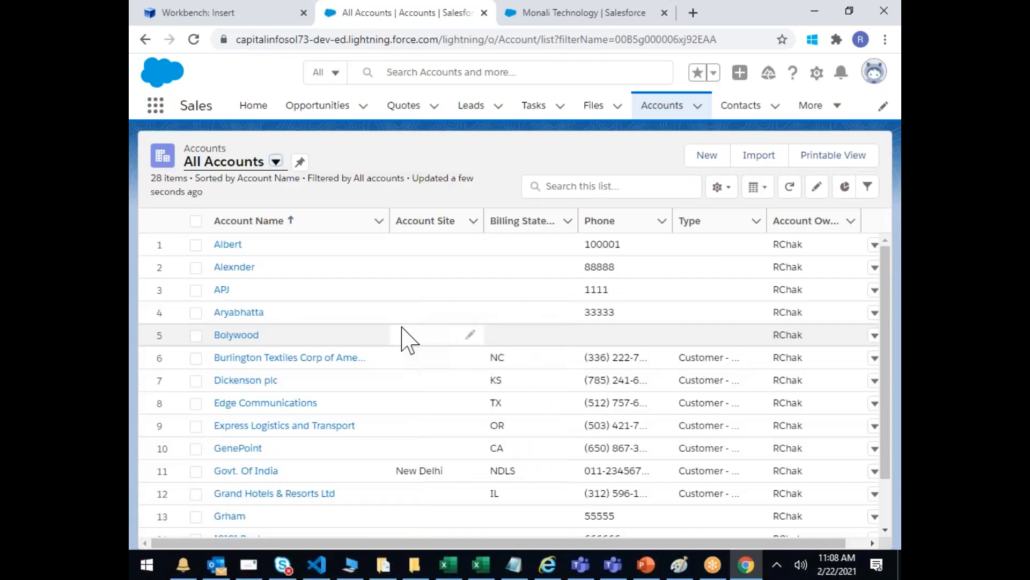
{"action": "scroll", "coordinate": [400, 333], "scroll_direction": "down", "scroll_amount": 2}
{"action": "scroll", "coordinate": [402, 344], "scroll_direction": "down", "scroll_amount": 5}
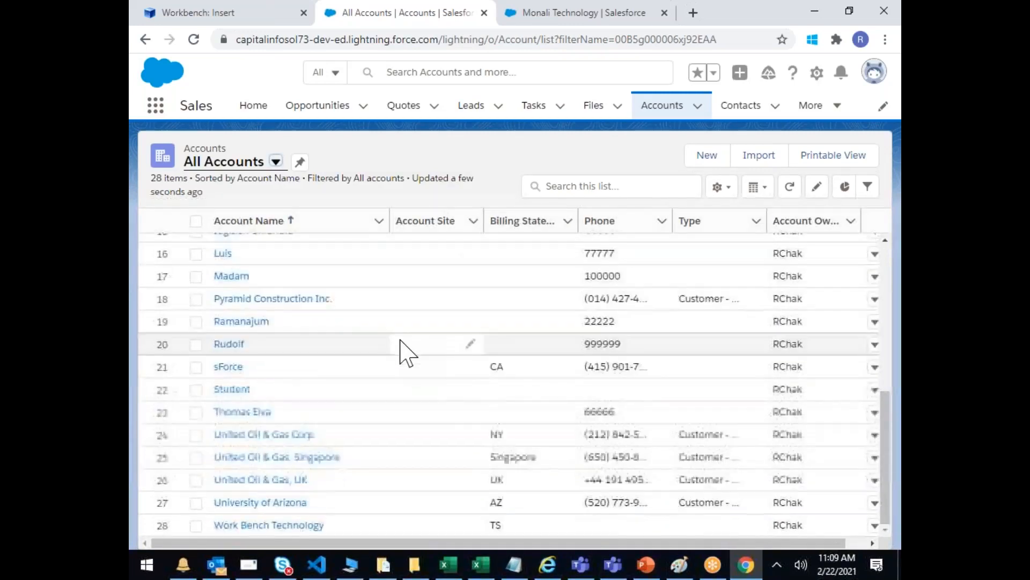
{"action": "left_click", "coordinate": [308, 526]}
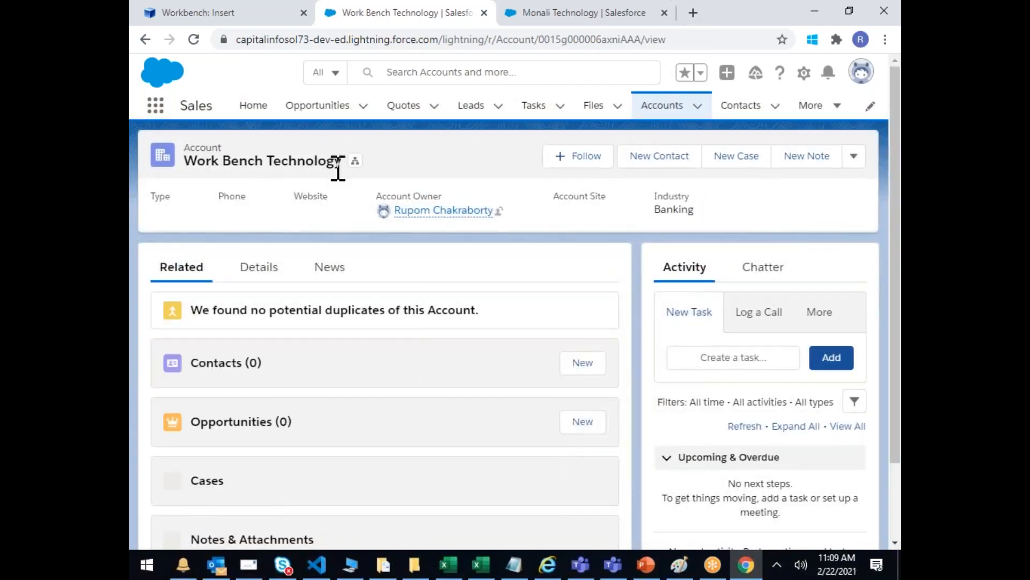
{"action": "left_click", "coordinate": [264, 274]}
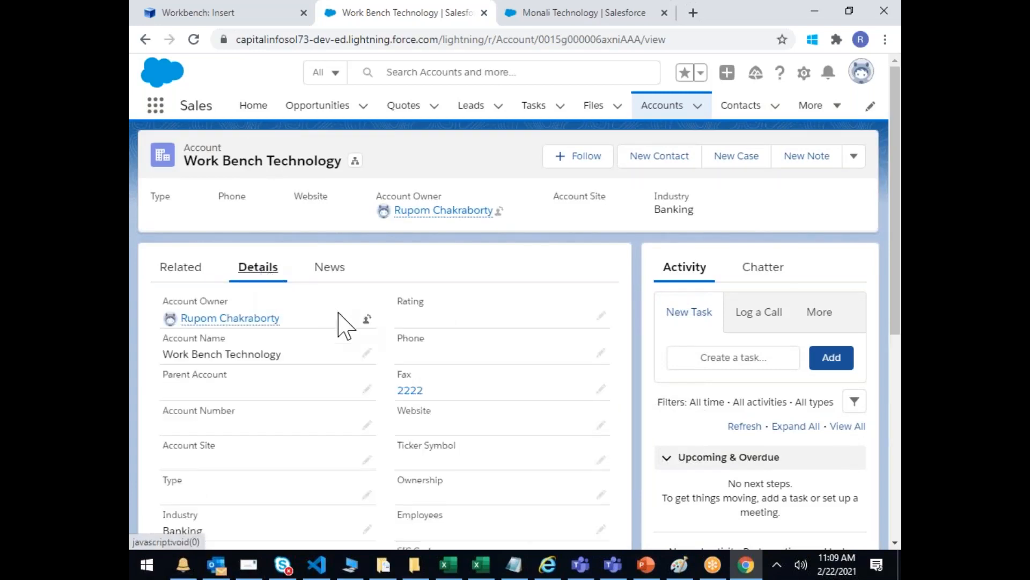
{"action": "scroll", "coordinate": [322, 429], "scroll_direction": "down", "scroll_amount": 3}
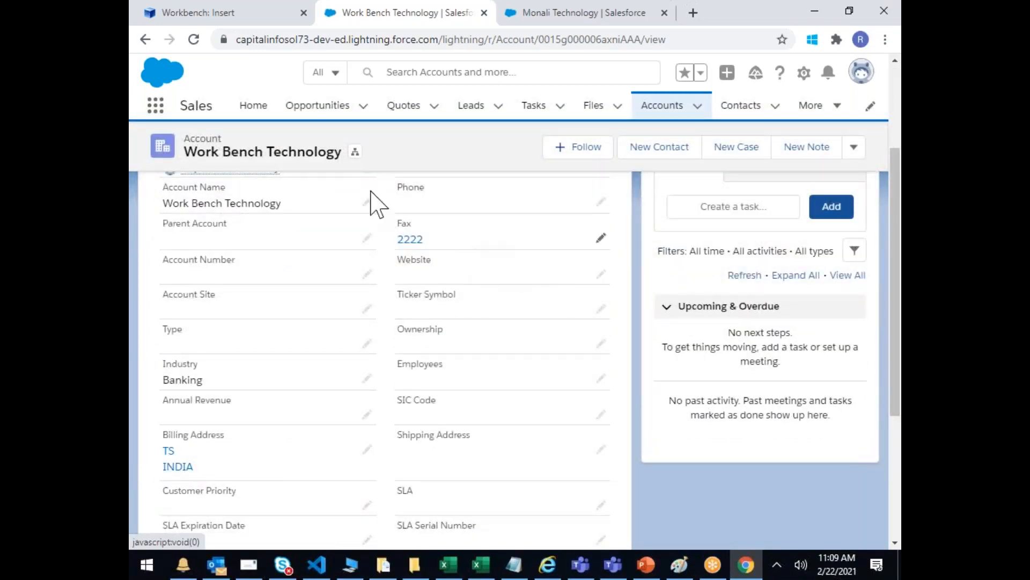
{"action": "left_click", "coordinate": [227, 12]}
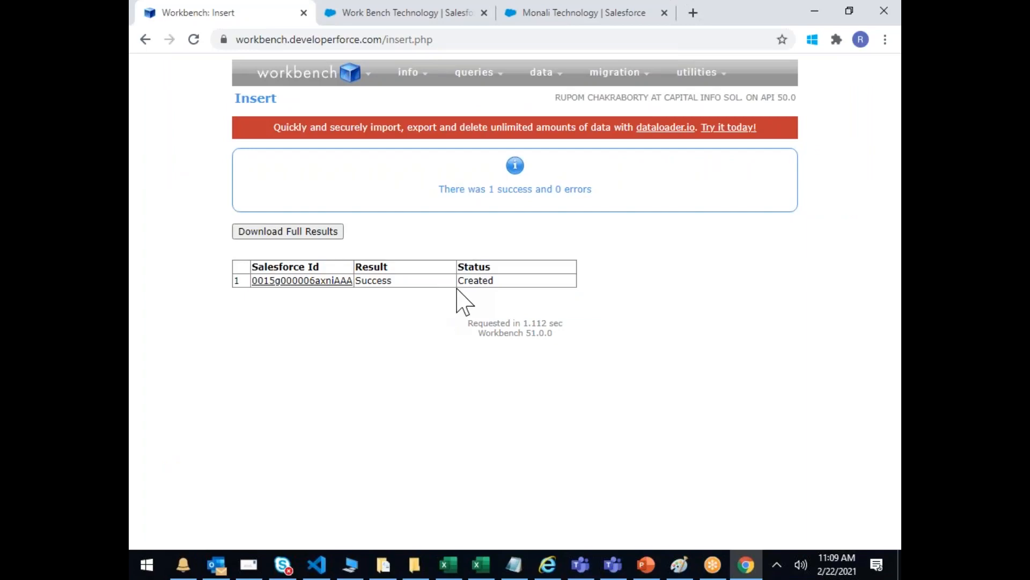
Step: Start a new Workbench insert using the From File option
{"action": "mouse_move", "coordinate": [561, 81]}
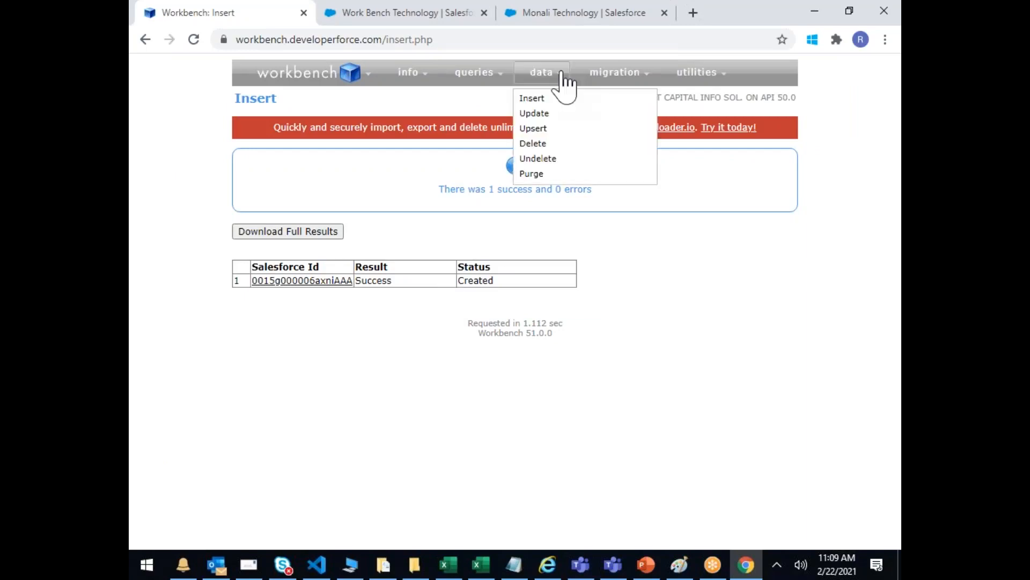
{"action": "left_click", "coordinate": [532, 101]}
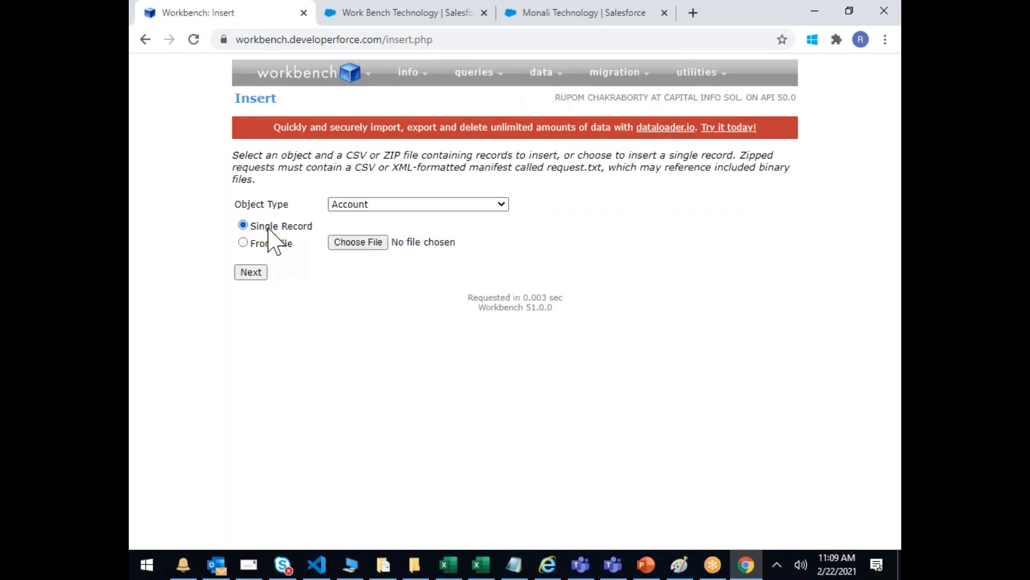
{"action": "left_click", "coordinate": [243, 243]}
{"action": "left_click_drag", "start_coordinate": [386, 171], "coordinate": [444, 168]}
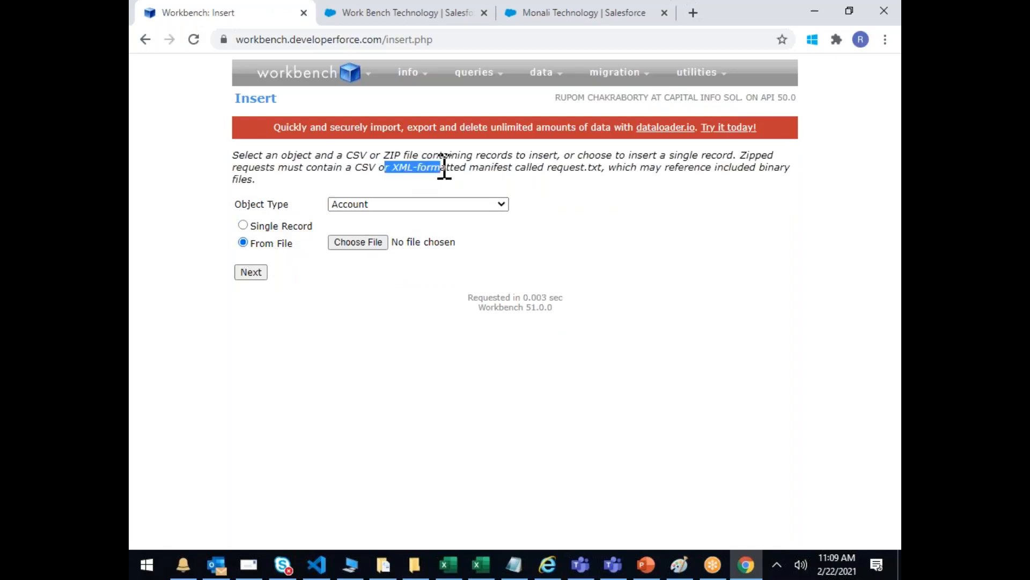
{"action": "left_click_drag", "start_coordinate": [355, 168], "coordinate": [439, 169]}
{"action": "left_click", "coordinate": [439, 170]}
{"action": "double_click", "coordinate": [409, 169]}
Step: Upload SCIUpload.csv with Lead as the object type and continue to field mapping
{"action": "left_click", "coordinate": [374, 239]}
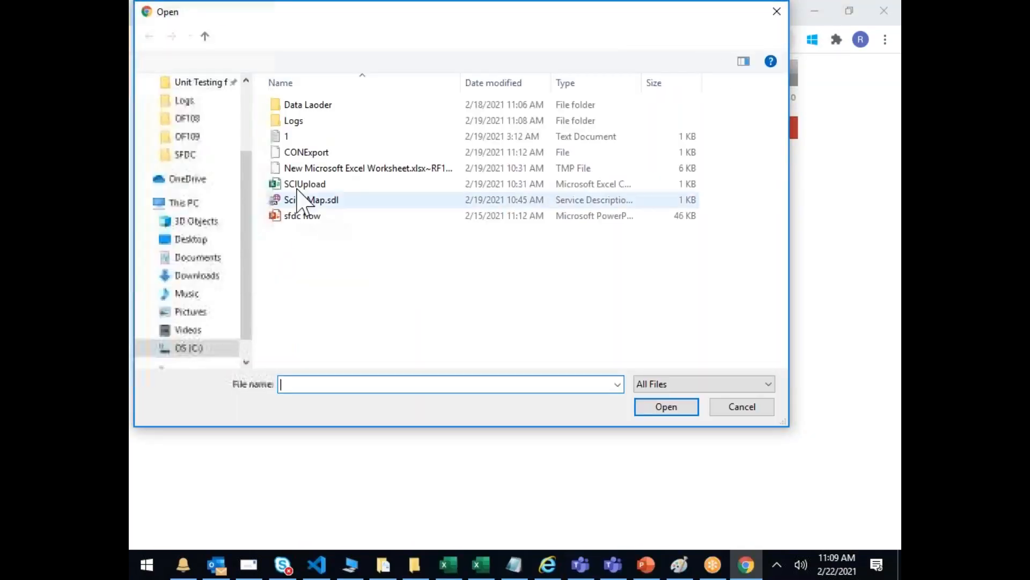
{"action": "double_click", "coordinate": [303, 184]}
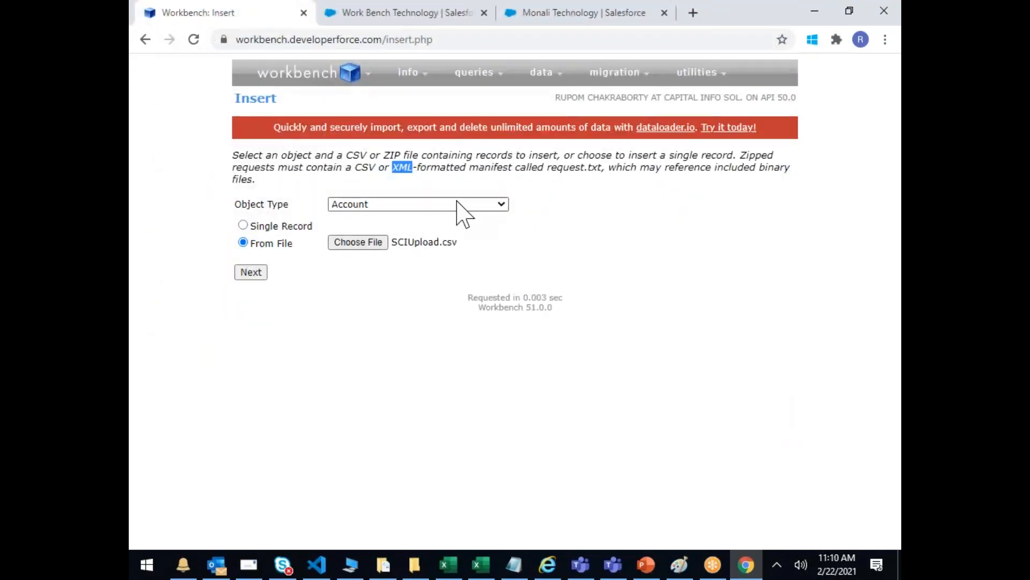
{"action": "left_click", "coordinate": [459, 205]}
{"action": "type", "text": "lead"}
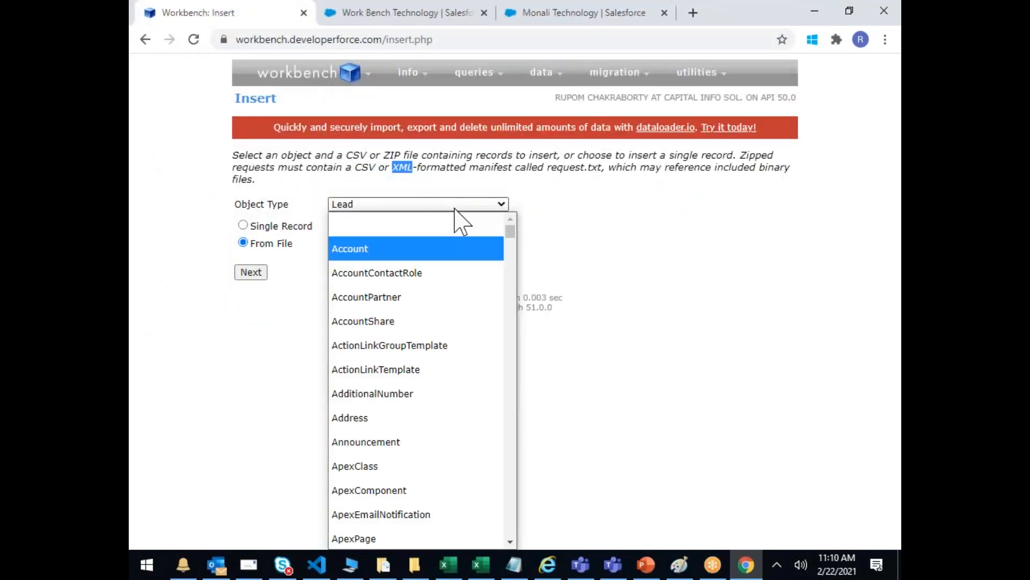
{"action": "left_click", "coordinate": [367, 542]}
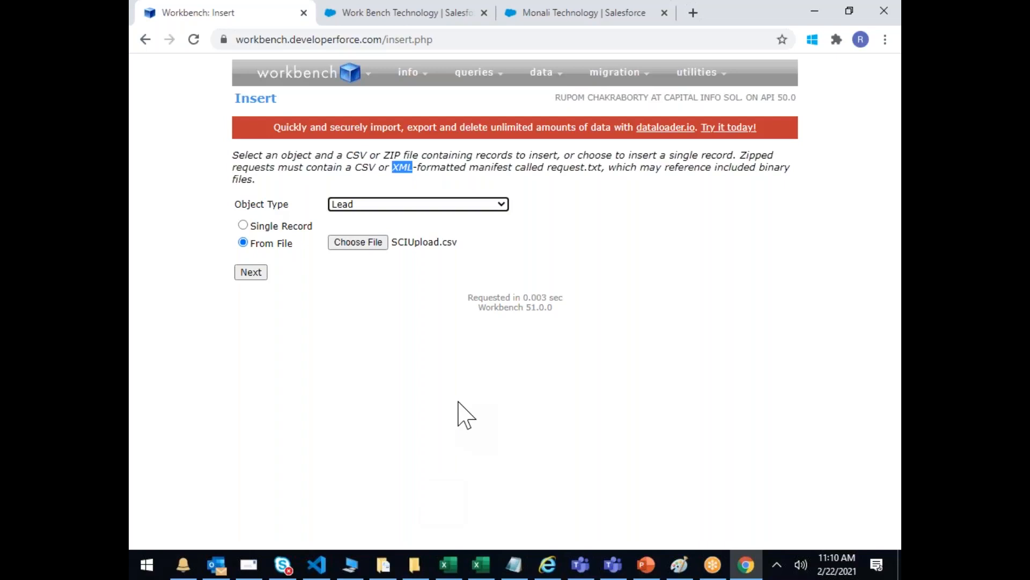
{"action": "left_click", "coordinate": [249, 276]}
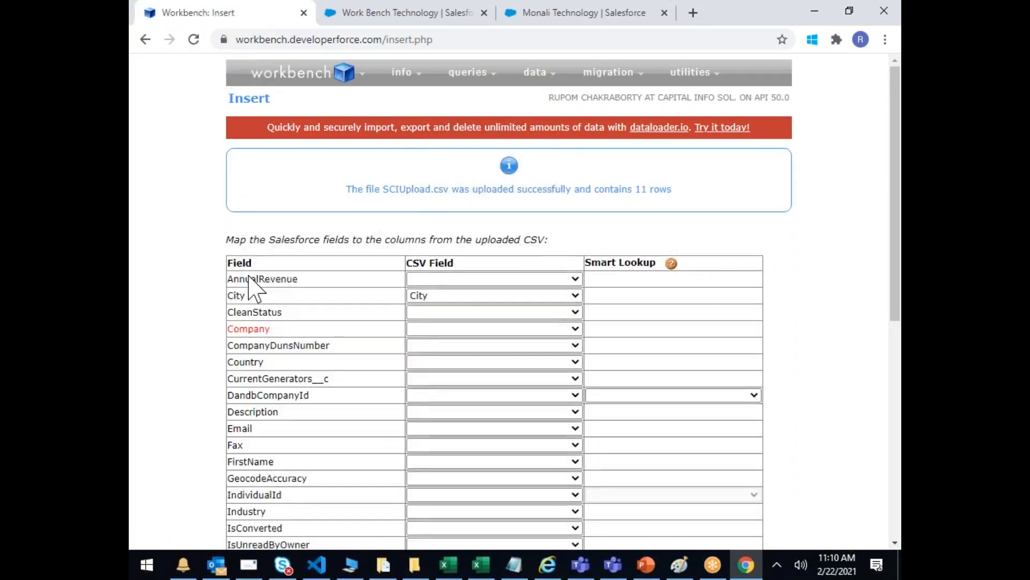
Step: Map Company to First Name, LastName to Last Name, and Country to City
{"action": "scroll", "coordinate": [248, 280], "scroll_direction": "down", "scroll_amount": 3}
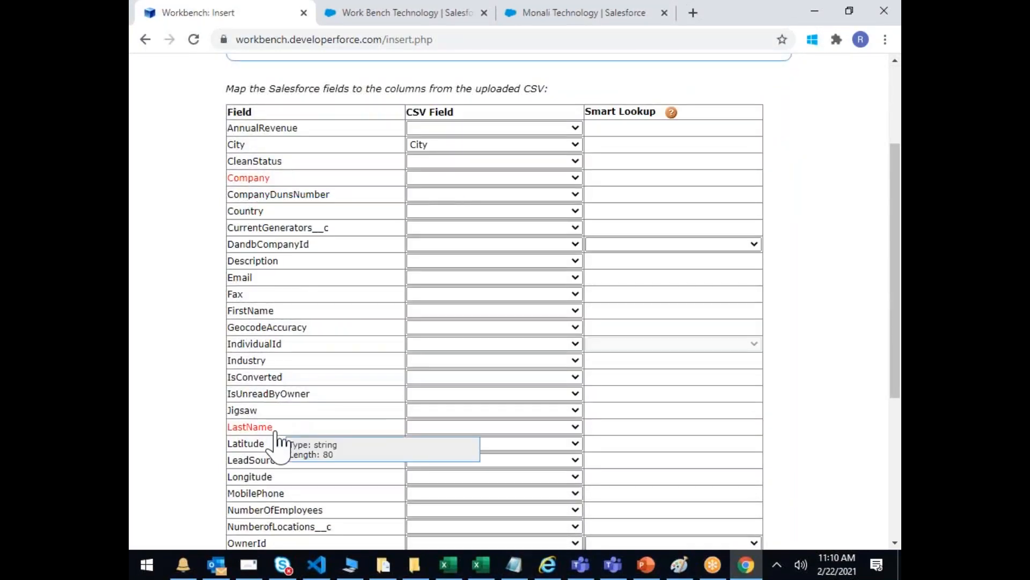
{"action": "left_click", "coordinate": [544, 178]}
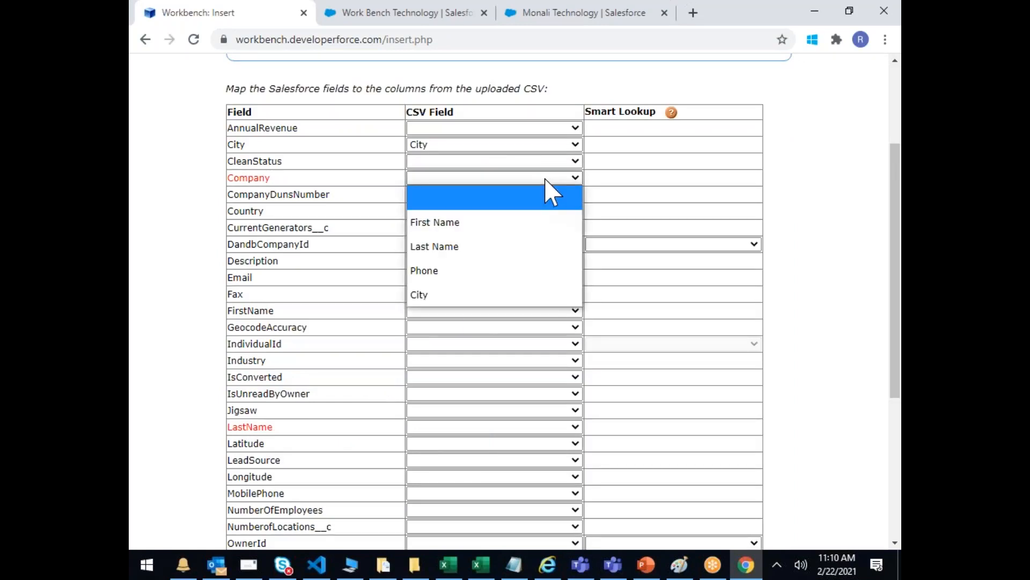
{"action": "left_click", "coordinate": [471, 225]}
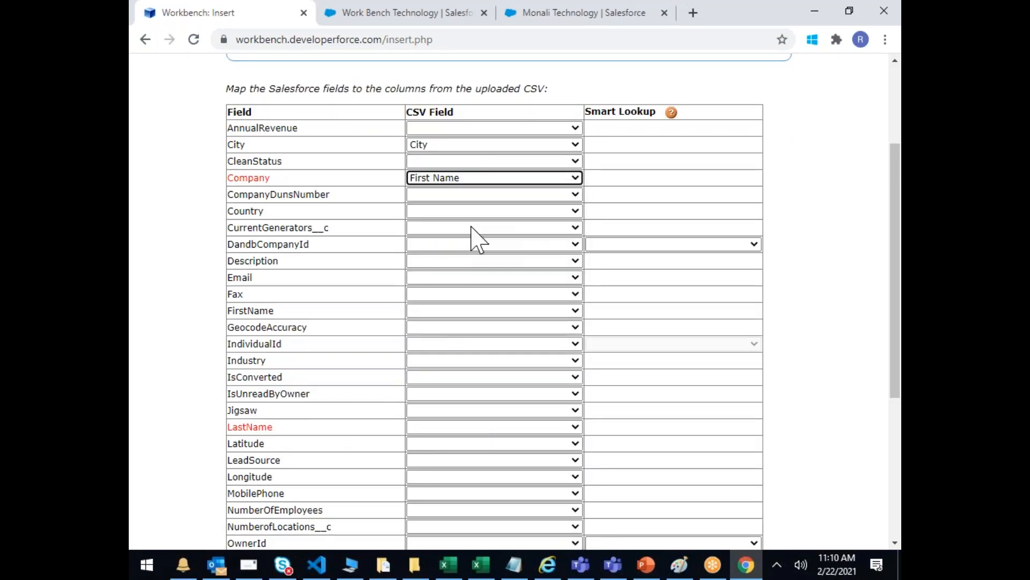
{"action": "left_click", "coordinate": [532, 428]}
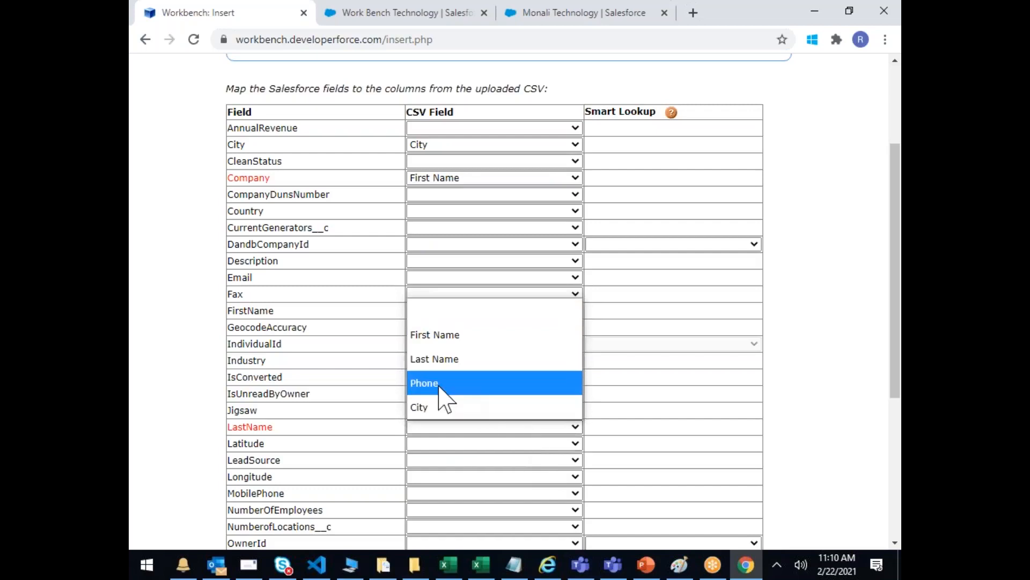
{"action": "left_click", "coordinate": [427, 363]}
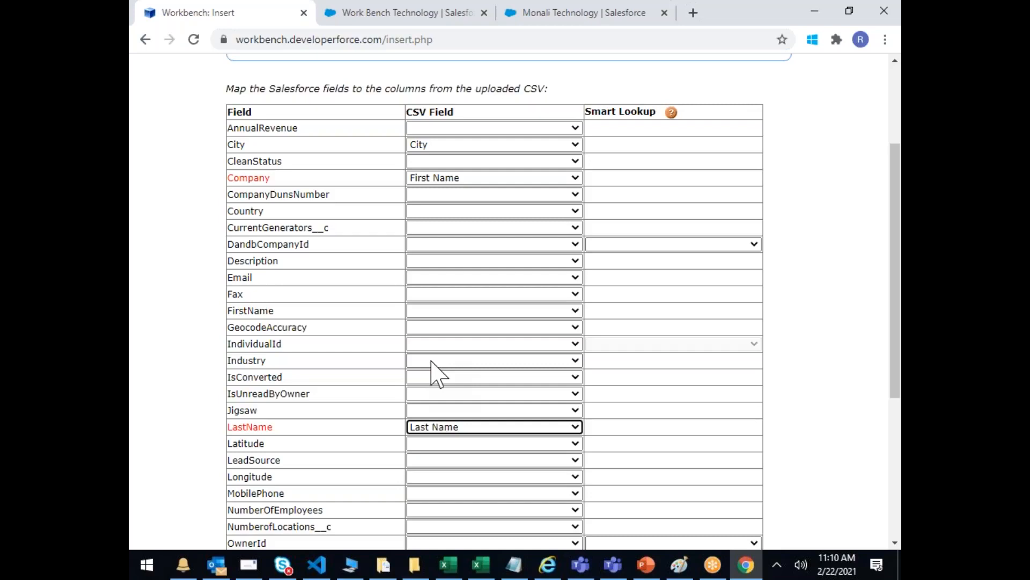
{"action": "left_click", "coordinate": [465, 213]}
{"action": "left_click", "coordinate": [419, 330]}
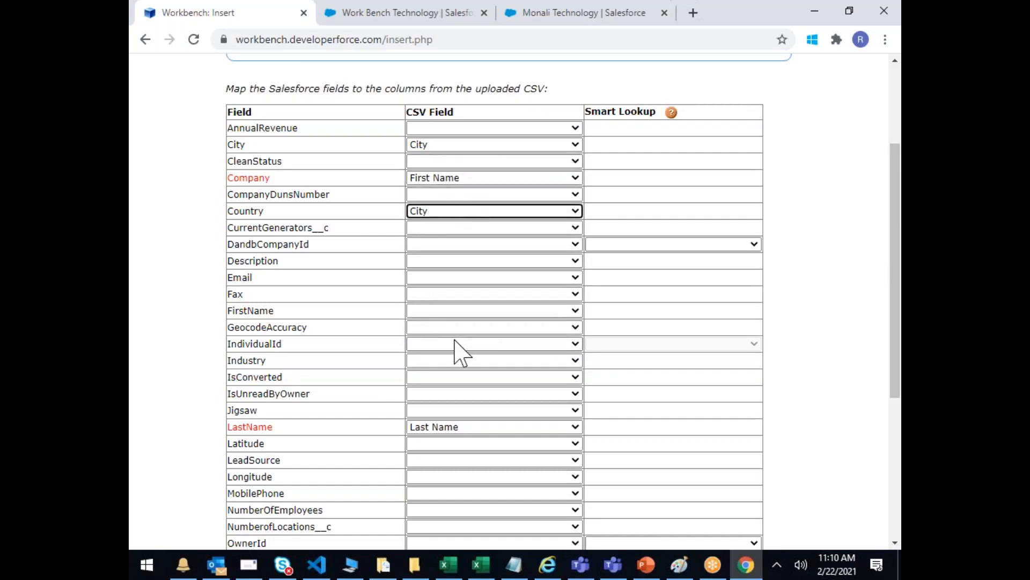
{"action": "scroll", "coordinate": [456, 352], "scroll_direction": "down", "scroll_amount": 2}
{"action": "scroll", "coordinate": [456, 352], "scroll_direction": "down", "scroll_amount": 4}
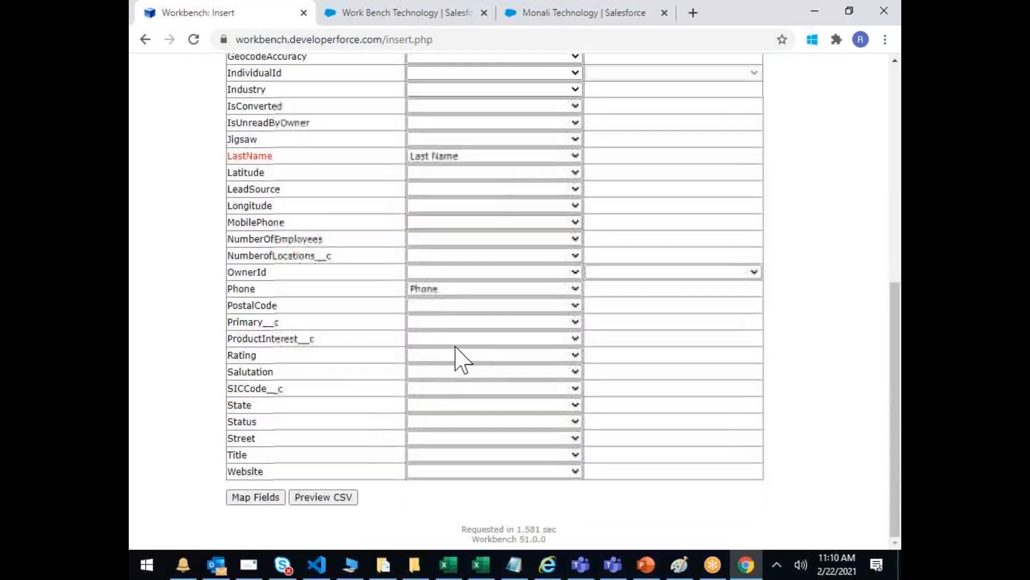
{"action": "scroll", "coordinate": [456, 352], "scroll_direction": "up", "scroll_amount": 5}
{"action": "scroll", "coordinate": [456, 352], "scroll_direction": "up", "scroll_amount": 2}
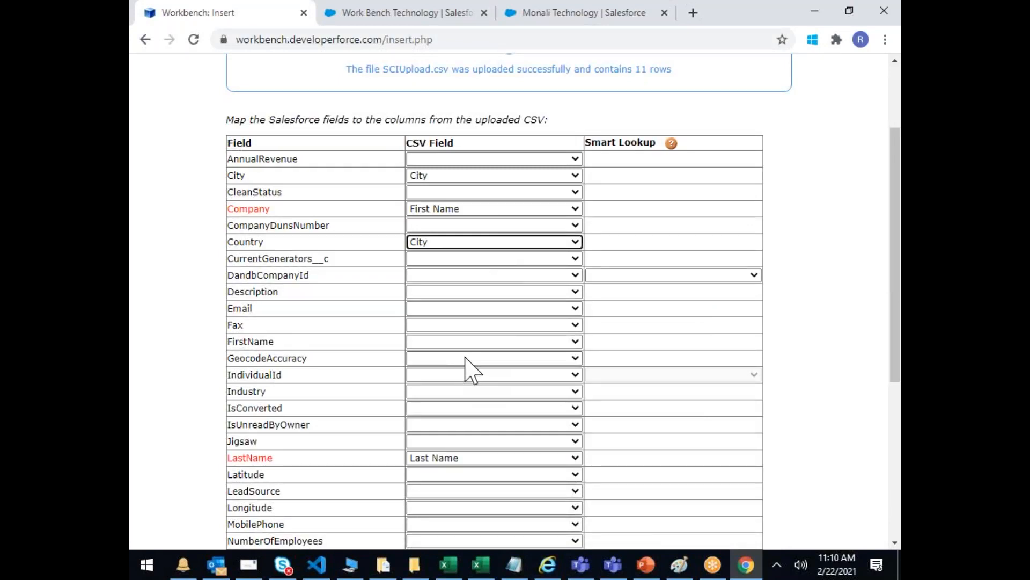
{"action": "scroll", "coordinate": [471, 371], "scroll_direction": "down", "scroll_amount": 3}
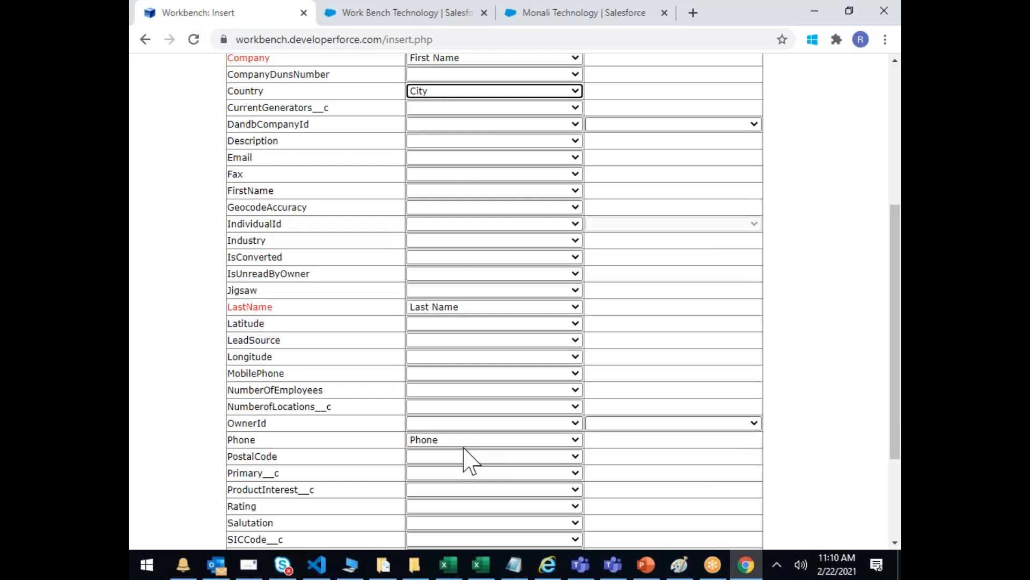
Step: Map Fax, MobilePhone and PostalCode to the Phone column
{"action": "left_click", "coordinate": [480, 173]}
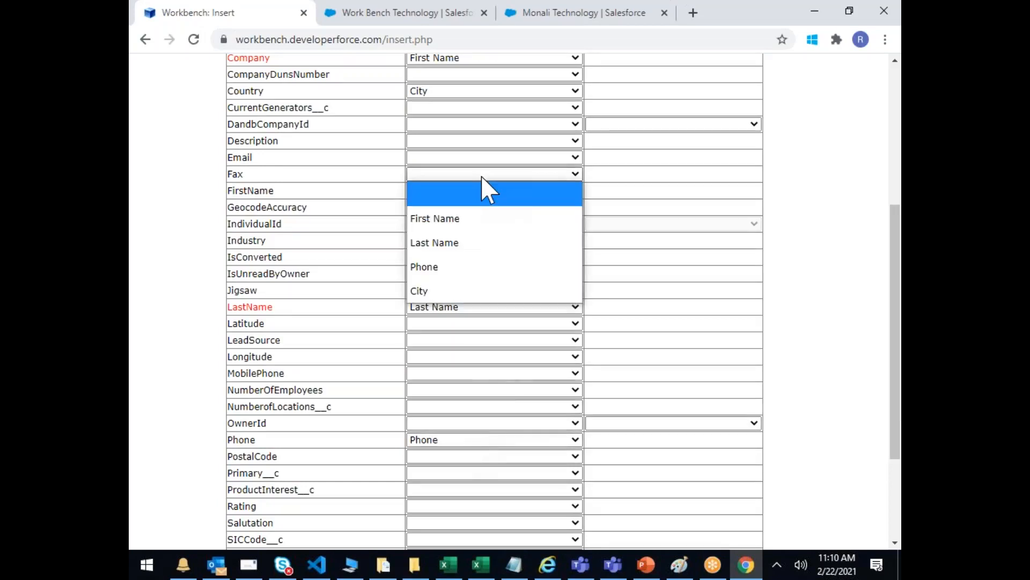
{"action": "left_click", "coordinate": [425, 268]}
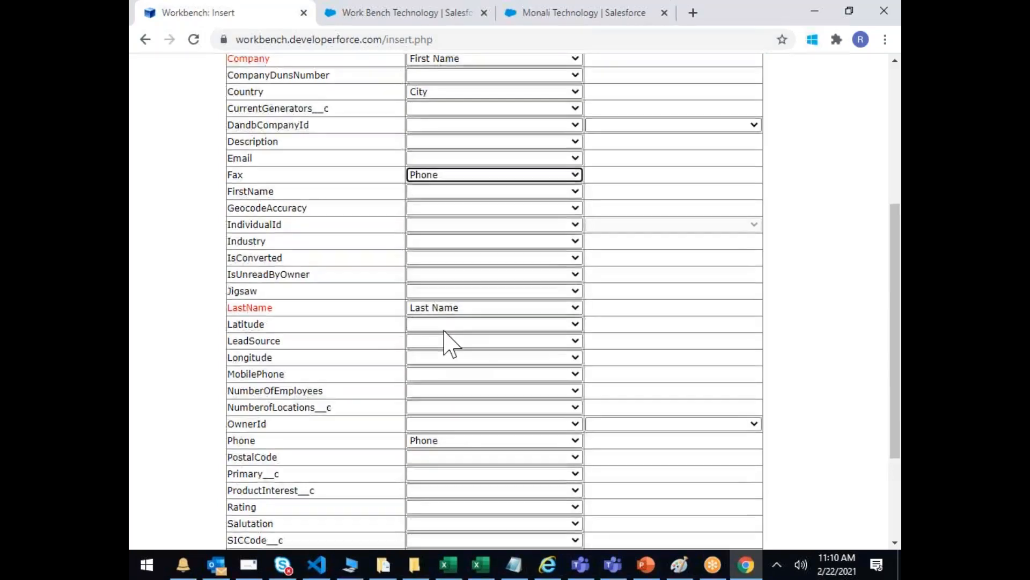
{"action": "scroll", "coordinate": [445, 333], "scroll_direction": "up", "scroll_amount": 2}
{"action": "scroll", "coordinate": [444, 336], "scroll_direction": "down", "scroll_amount": 3}
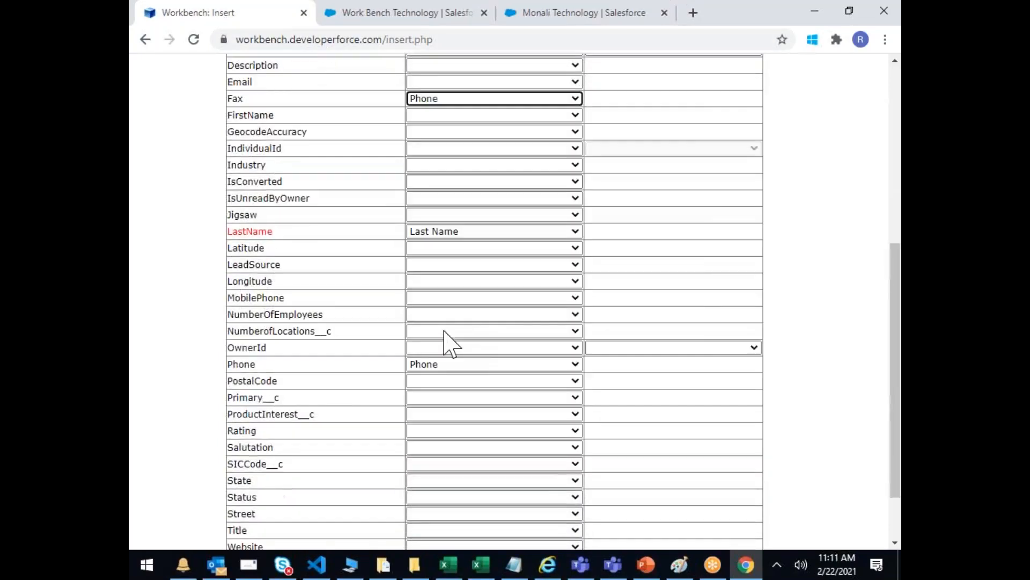
{"action": "left_click", "coordinate": [455, 298]}
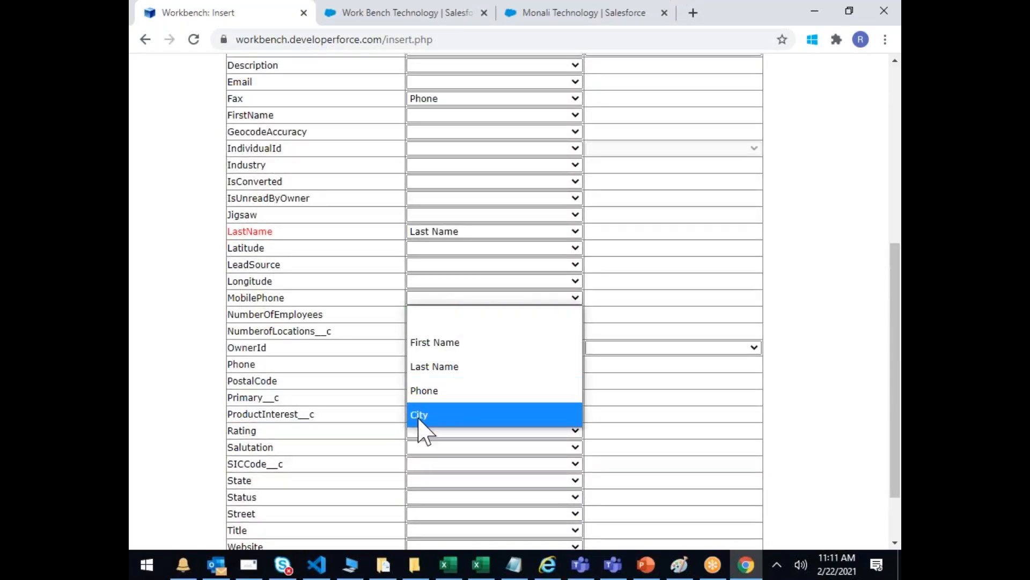
{"action": "left_click", "coordinate": [423, 392]}
{"action": "scroll", "coordinate": [523, 427], "scroll_direction": "up", "scroll_amount": 1}
{"action": "scroll", "coordinate": [523, 427], "scroll_direction": "up", "scroll_amount": 2}
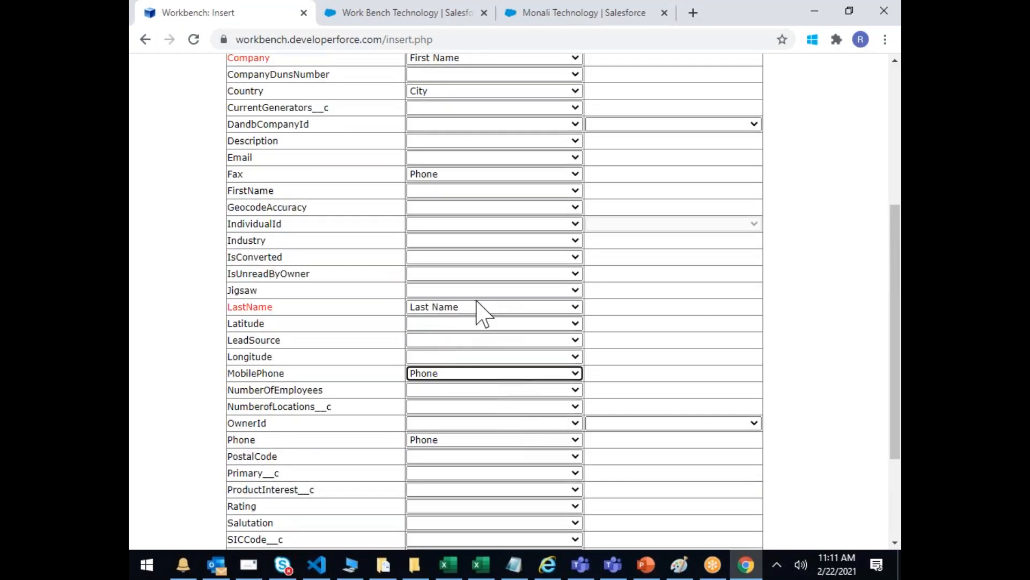
{"action": "scroll", "coordinate": [475, 252], "scroll_direction": "up", "scroll_amount": 2}
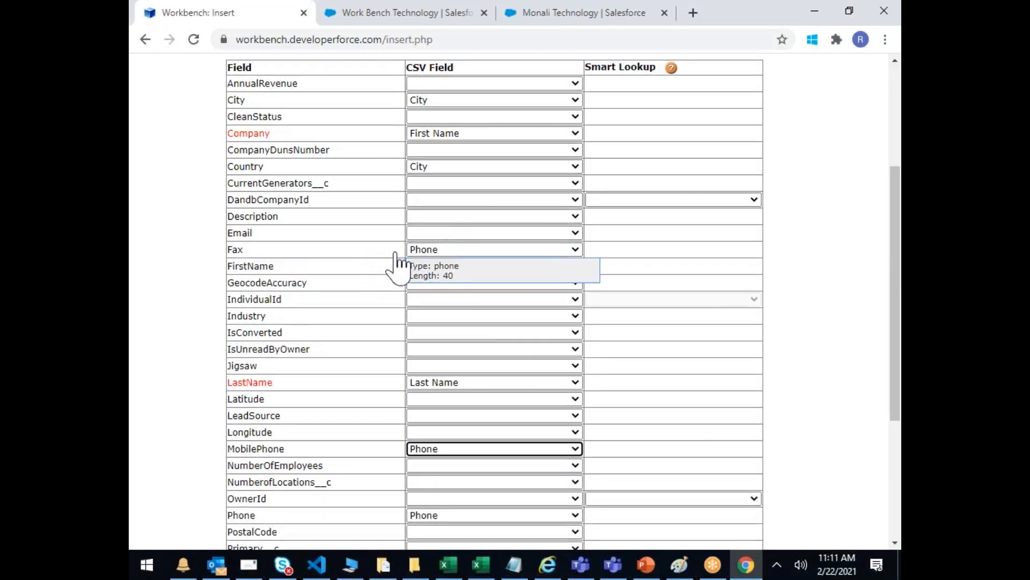
{"action": "scroll", "coordinate": [419, 311], "scroll_direction": "down", "scroll_amount": 2}
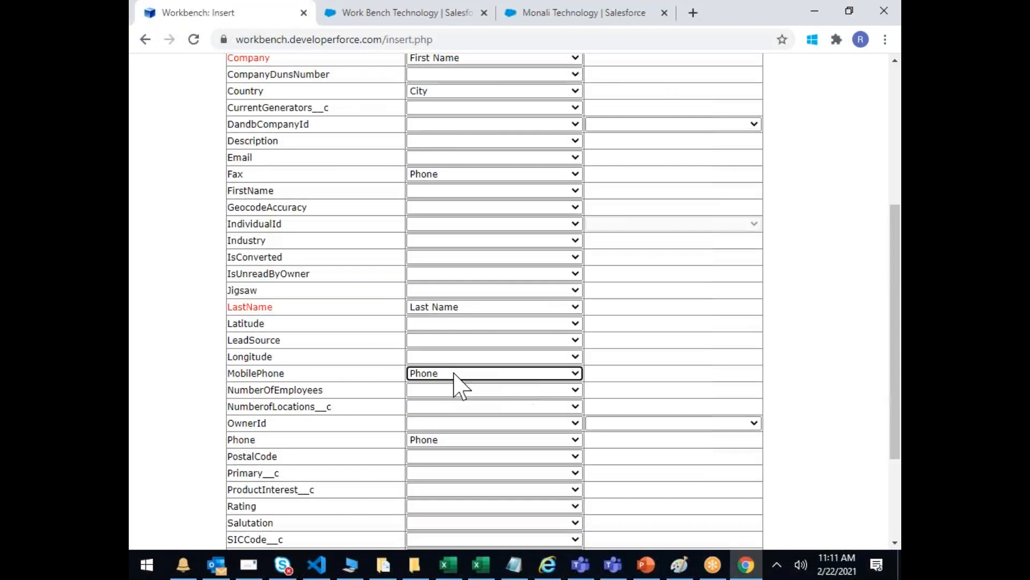
{"action": "left_click", "coordinate": [440, 457]}
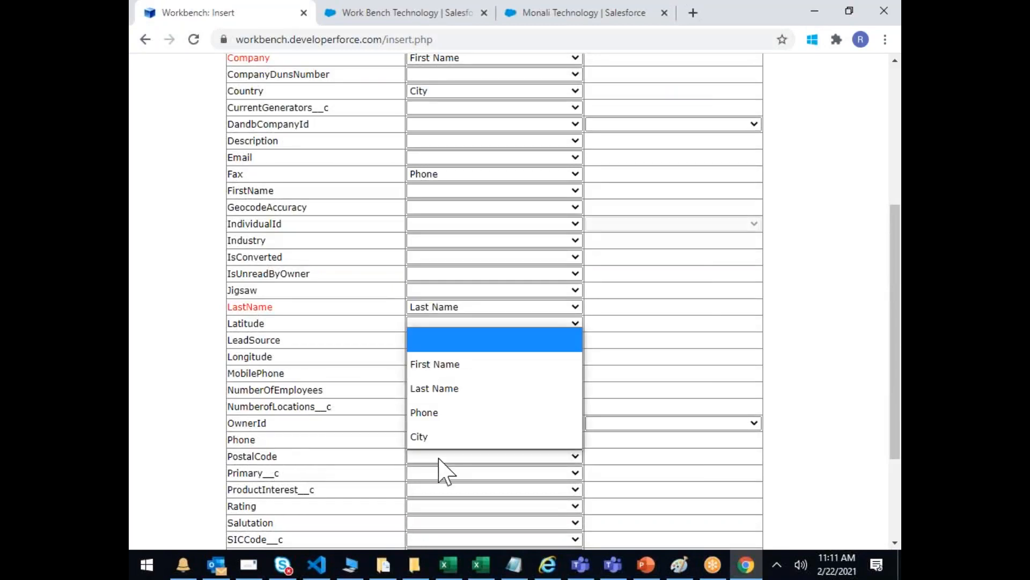
{"action": "left_click", "coordinate": [429, 418]}
Step: Map Street and State to the City column
{"action": "scroll", "coordinate": [516, 404], "scroll_direction": "down", "scroll_amount": 3}
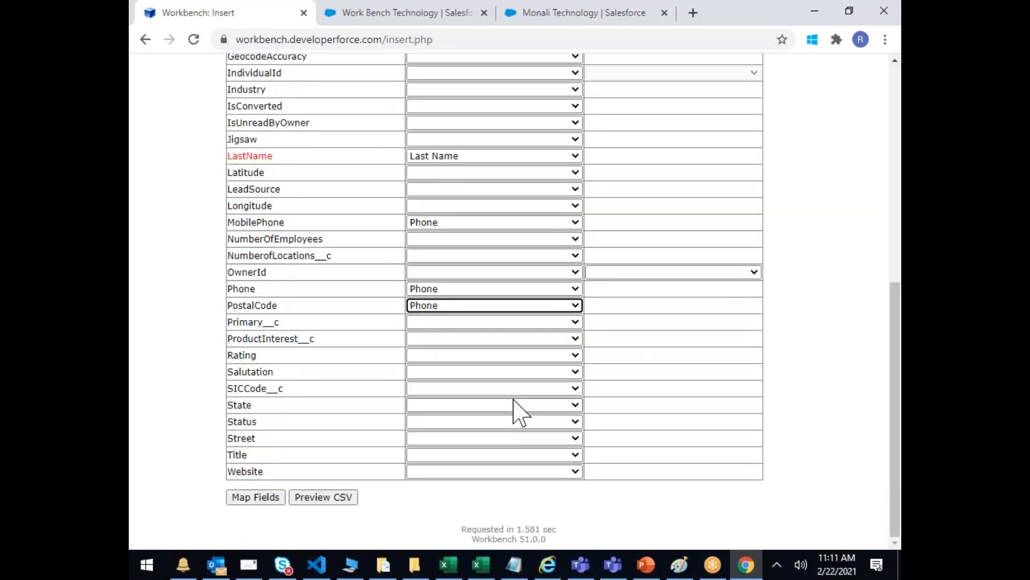
{"action": "left_click", "coordinate": [457, 438]}
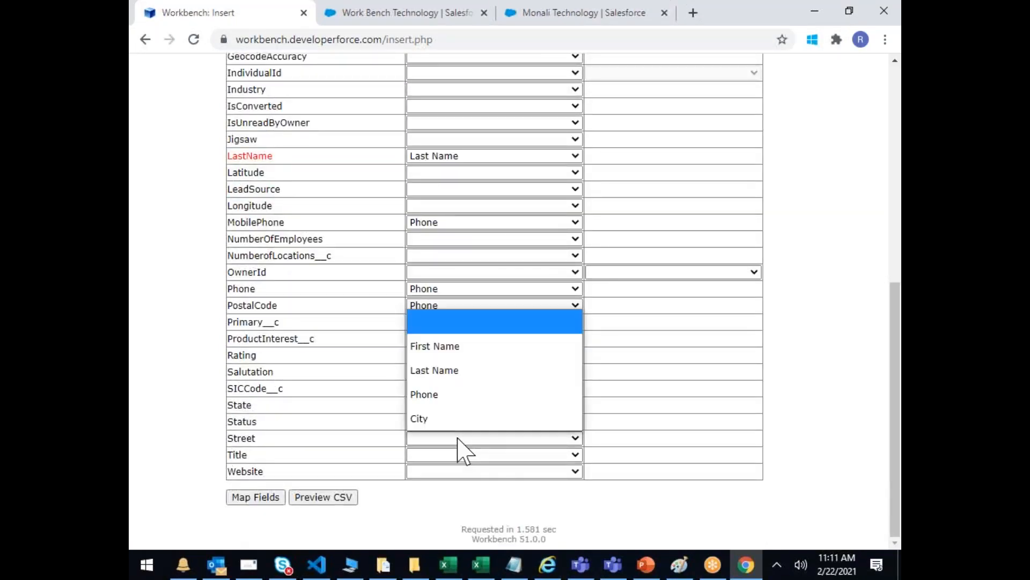
{"action": "left_click", "coordinate": [424, 418]}
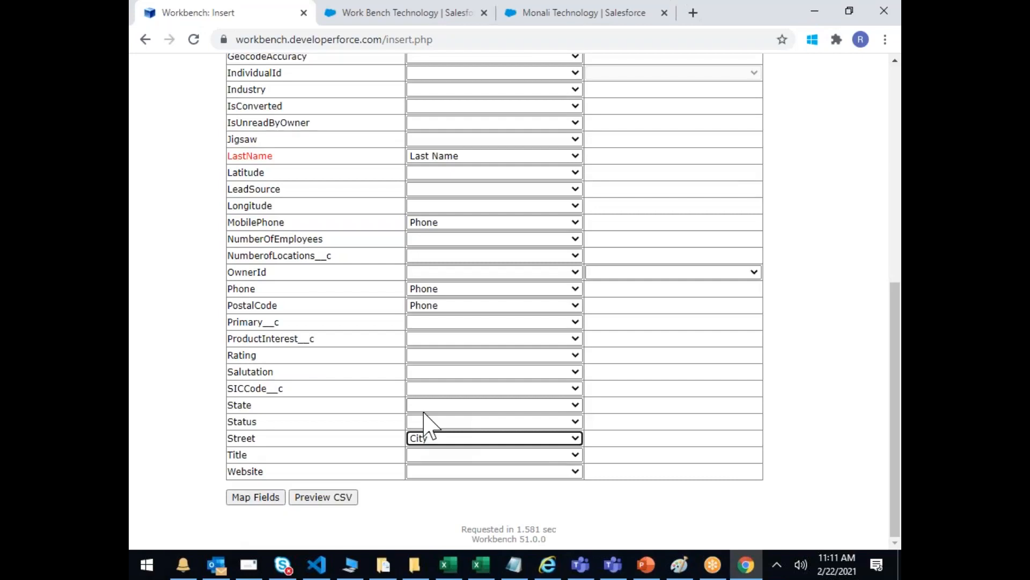
{"action": "scroll", "coordinate": [436, 414], "scroll_direction": "up", "scroll_amount": 5}
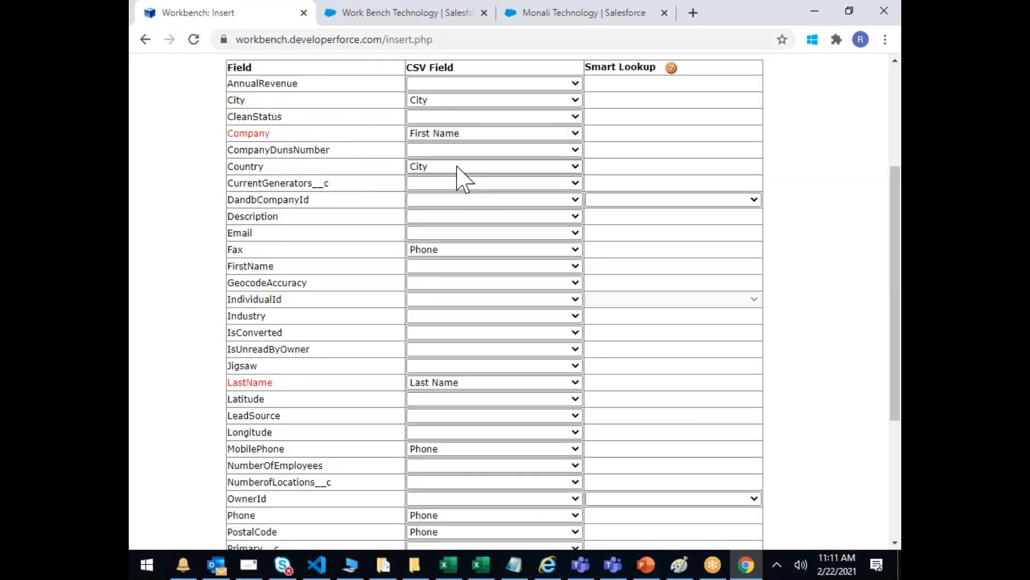
{"action": "scroll", "coordinate": [456, 231], "scroll_direction": "down", "scroll_amount": 3}
{"action": "scroll", "coordinate": [418, 471], "scroll_direction": "down", "scroll_amount": 2}
{"action": "left_click", "coordinate": [450, 405]}
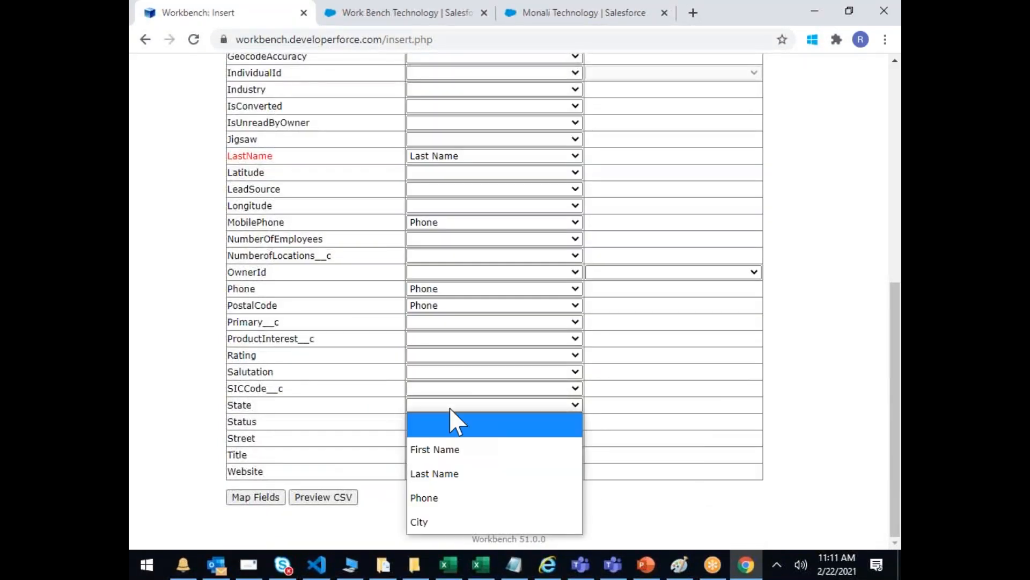
{"action": "left_click", "coordinate": [427, 521]}
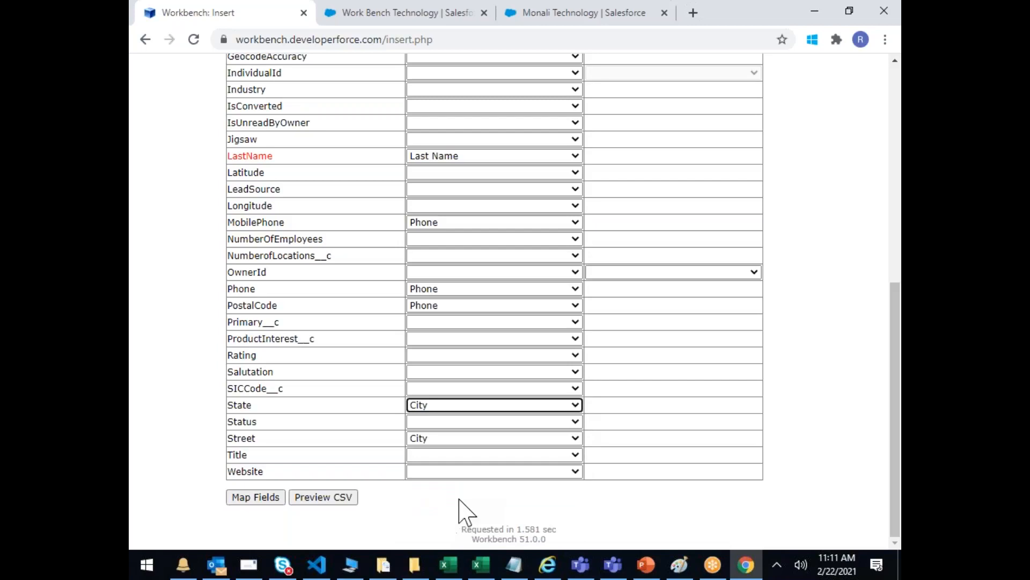
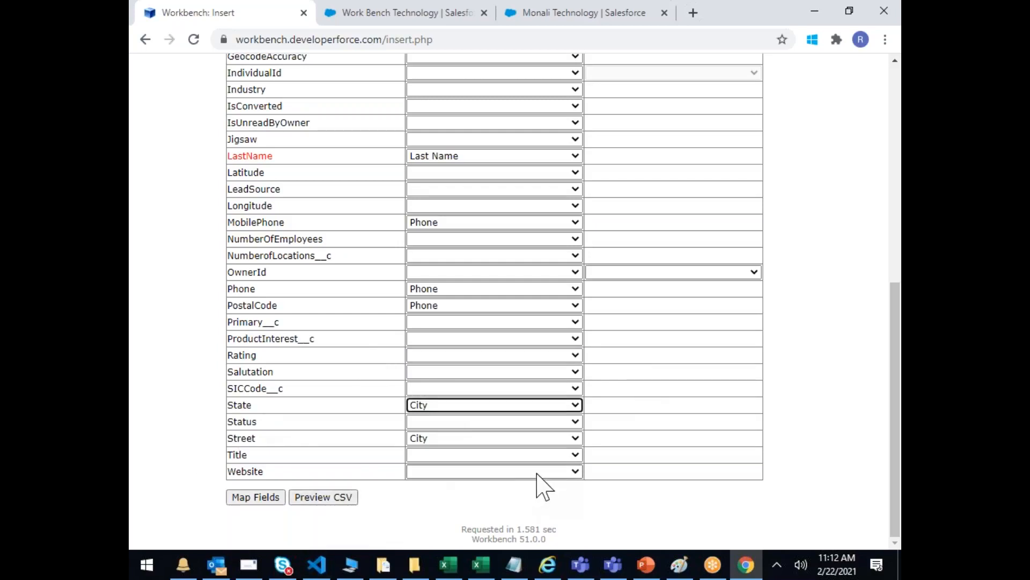
Step: Review the CSV-to-Lead mapping table and submit it, reaching the 11-record insert confirmation
{"action": "scroll", "coordinate": [537, 486], "scroll_direction": "up", "scroll_amount": 8}
{"action": "scroll", "coordinate": [540, 478], "scroll_direction": "down", "scroll_amount": 8}
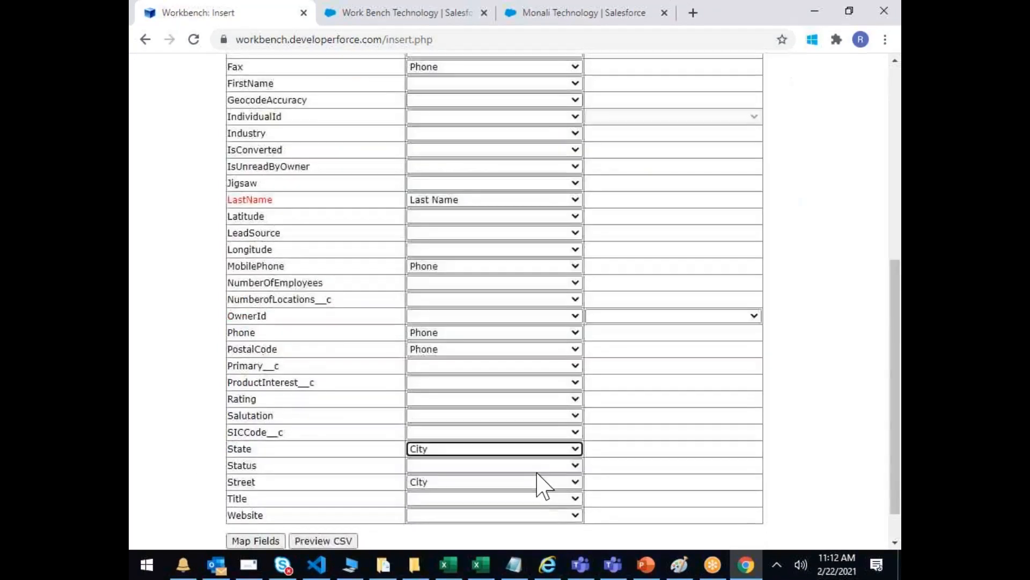
{"action": "left_click", "coordinate": [258, 497]}
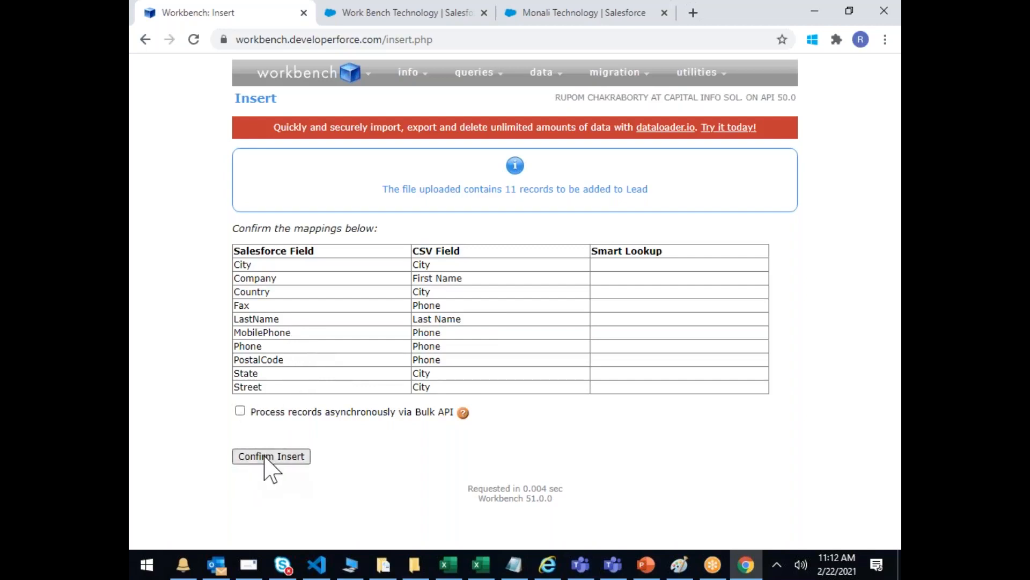
Step: Highlight the 'Process records asynchronously via Bulk API' option, leaving it unticked
{"action": "left_click_drag", "start_coordinate": [270, 412], "coordinate": [452, 411]}
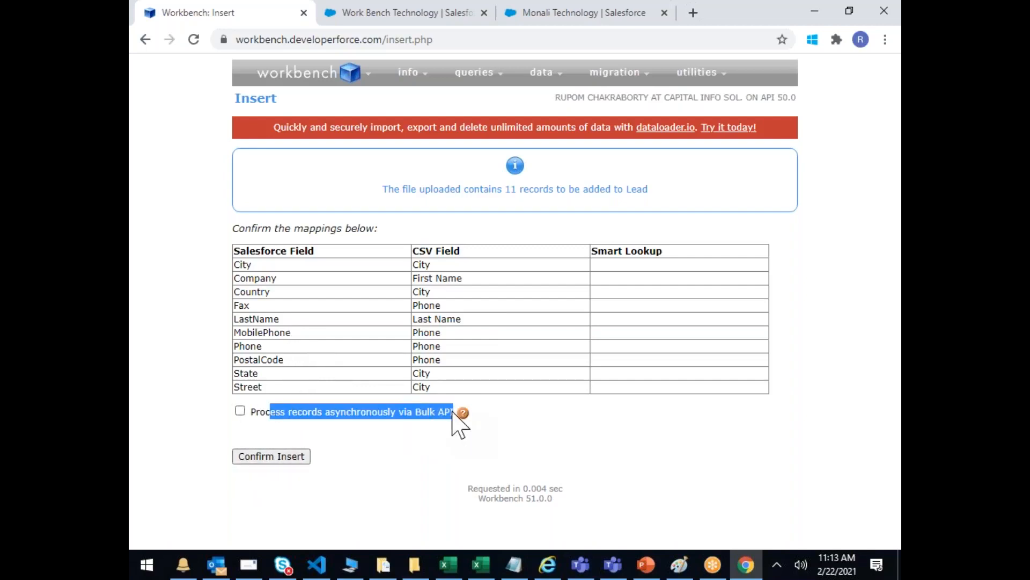
Step: Confirm inserting the 11 Lead records and download the full results CSV
{"action": "left_click", "coordinate": [285, 457]}
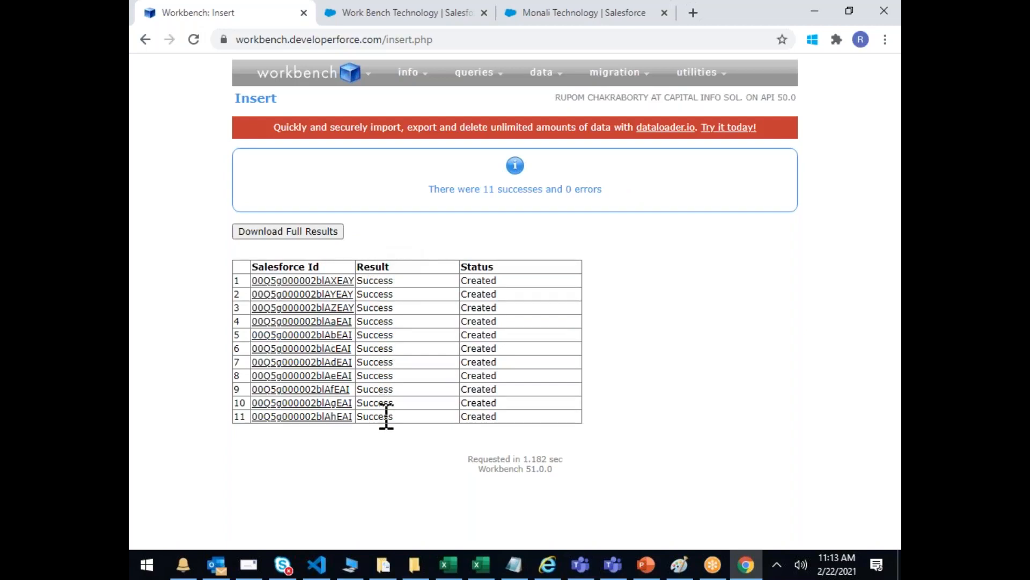
{"action": "left_click", "coordinate": [258, 234]}
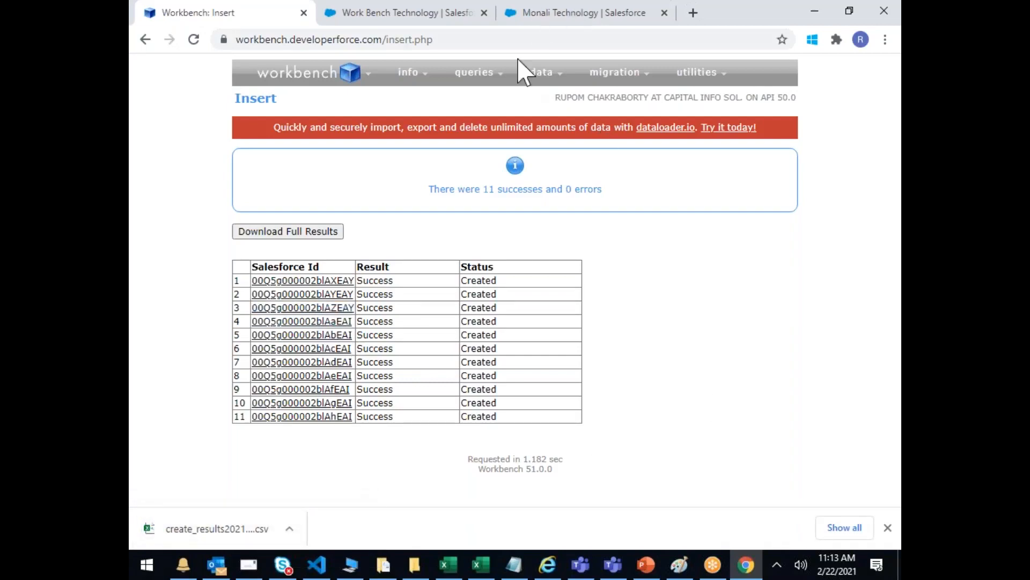
Step: Visit the data Update page, then return to the Insert page with Lead as object
{"action": "mouse_move", "coordinate": [543, 72]}
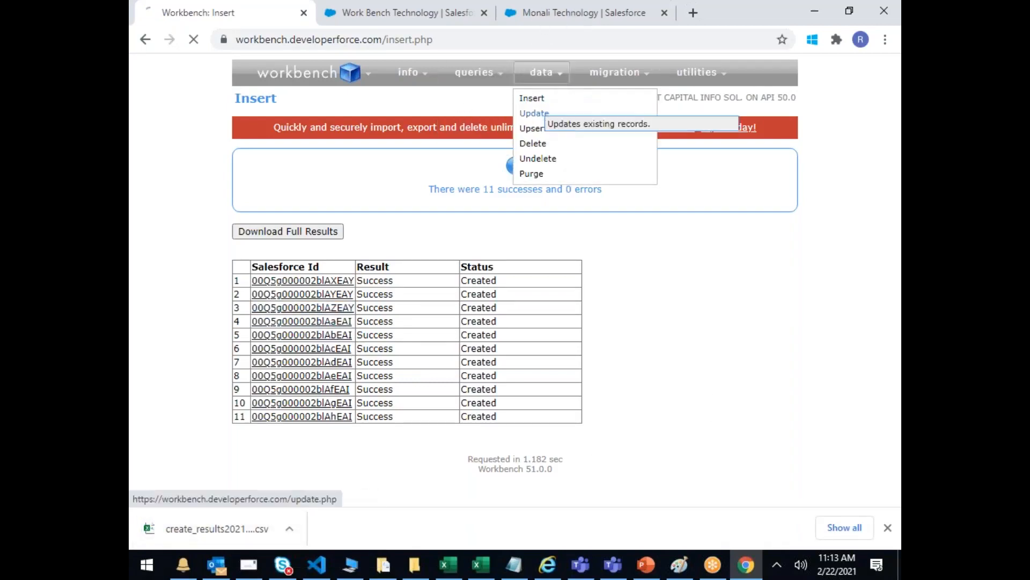
{"action": "left_click", "coordinate": [535, 113]}
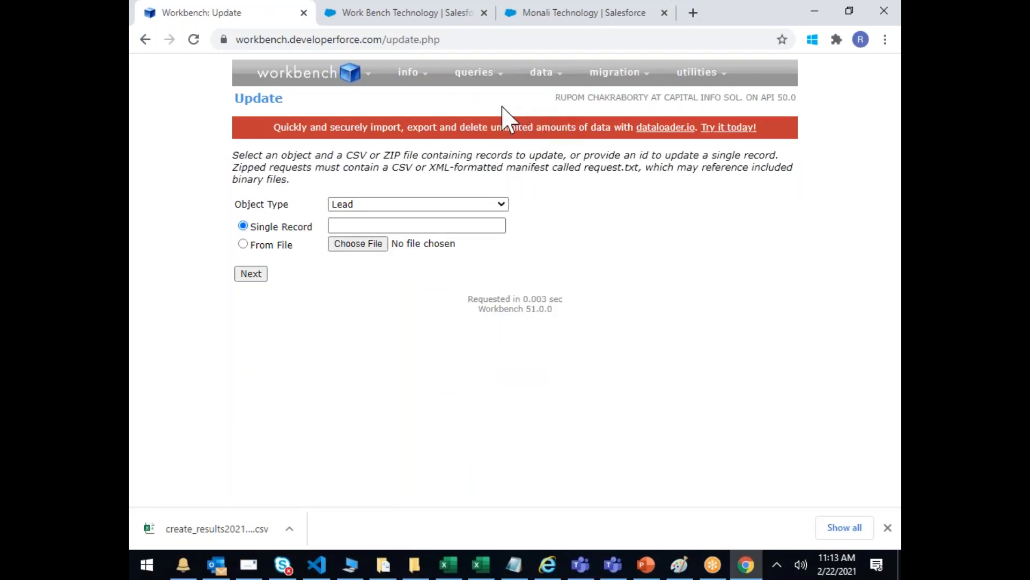
{"action": "mouse_move", "coordinate": [535, 79]}
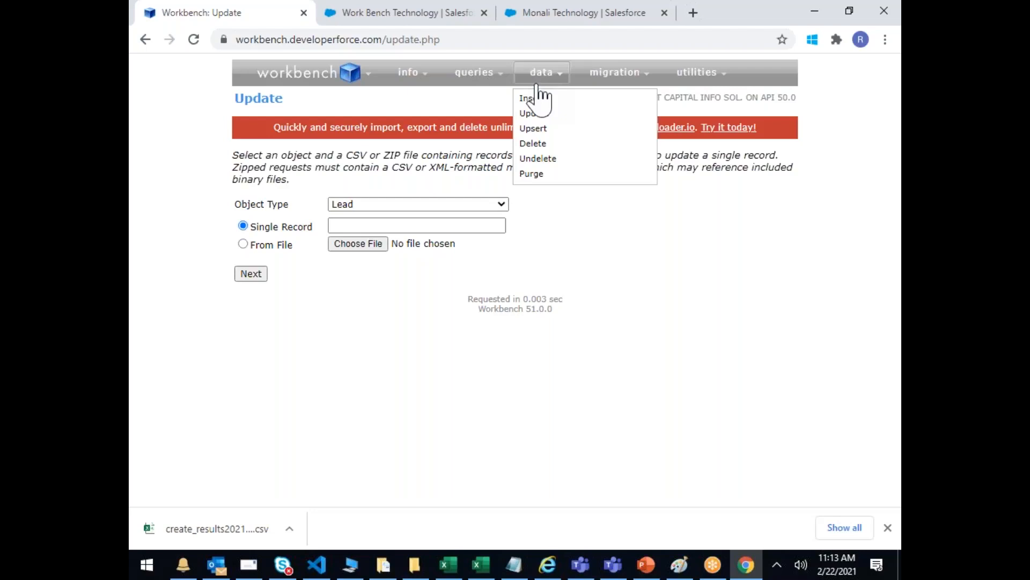
{"action": "left_click", "coordinate": [535, 99]}
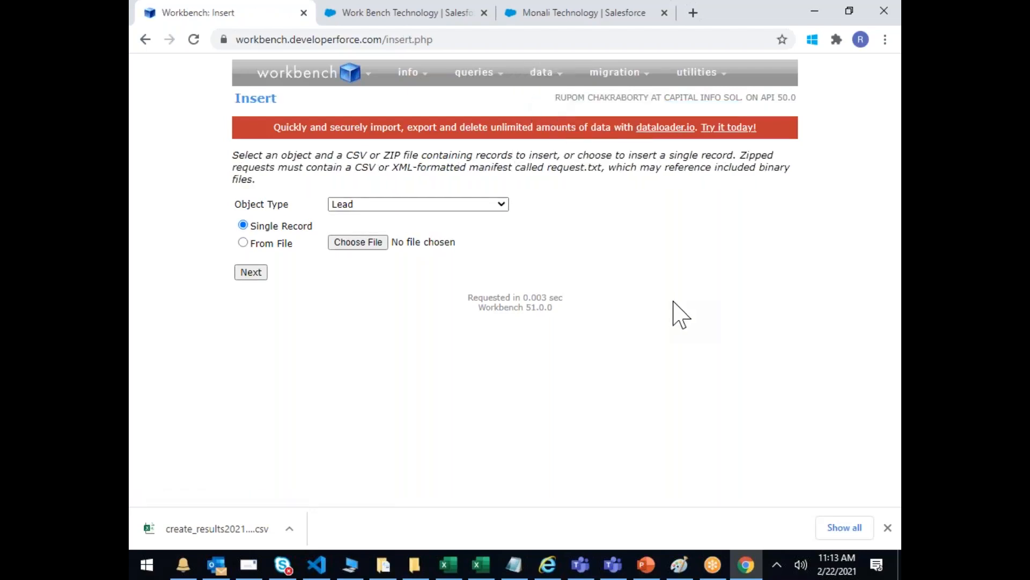
Step: Dismiss the Chrome download notice and look over the Workbench navbar menus
{"action": "left_click", "coordinate": [888, 527]}
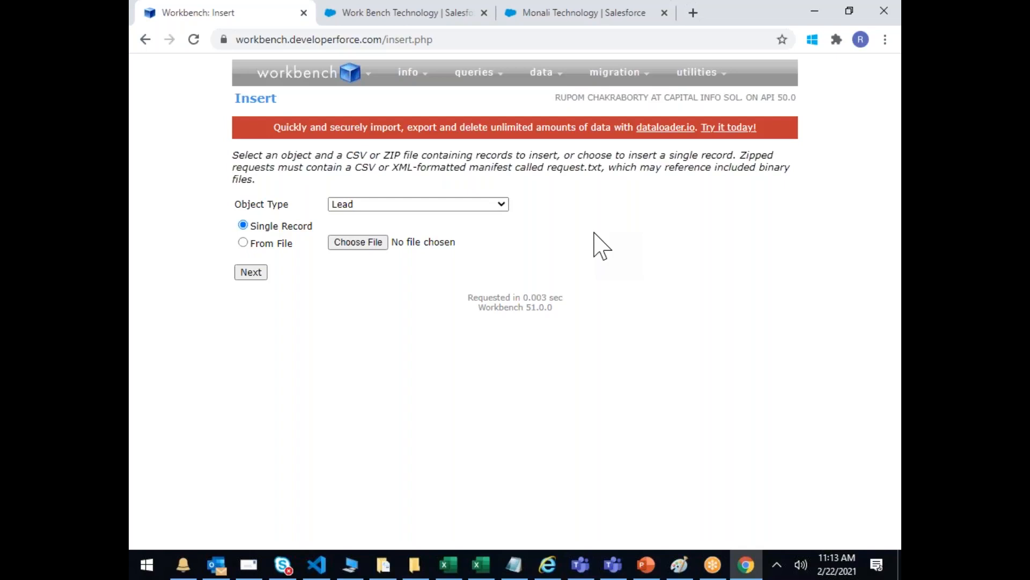
{"action": "mouse_move", "coordinate": [432, 75]}
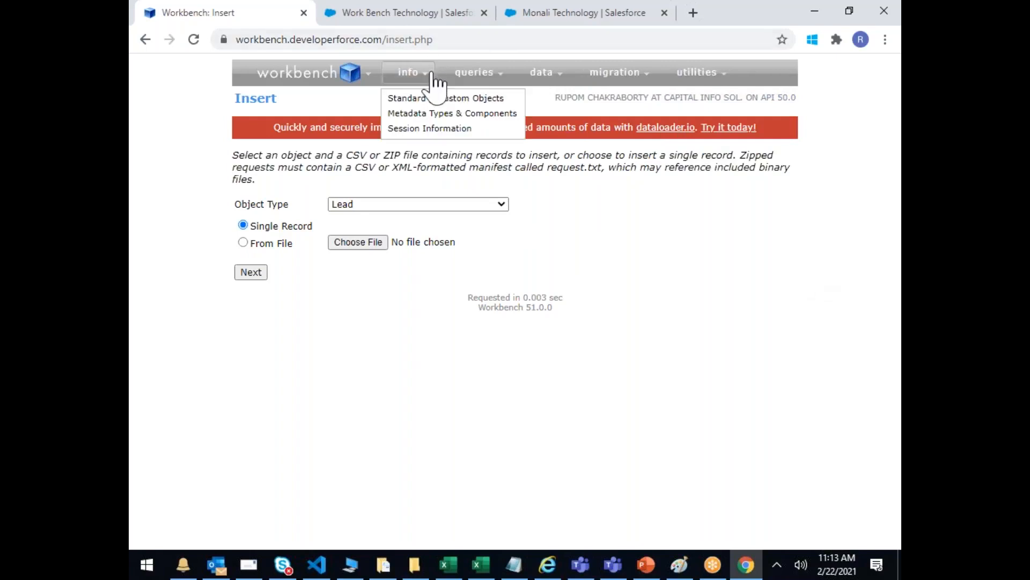
{"action": "mouse_move", "coordinate": [475, 75]}
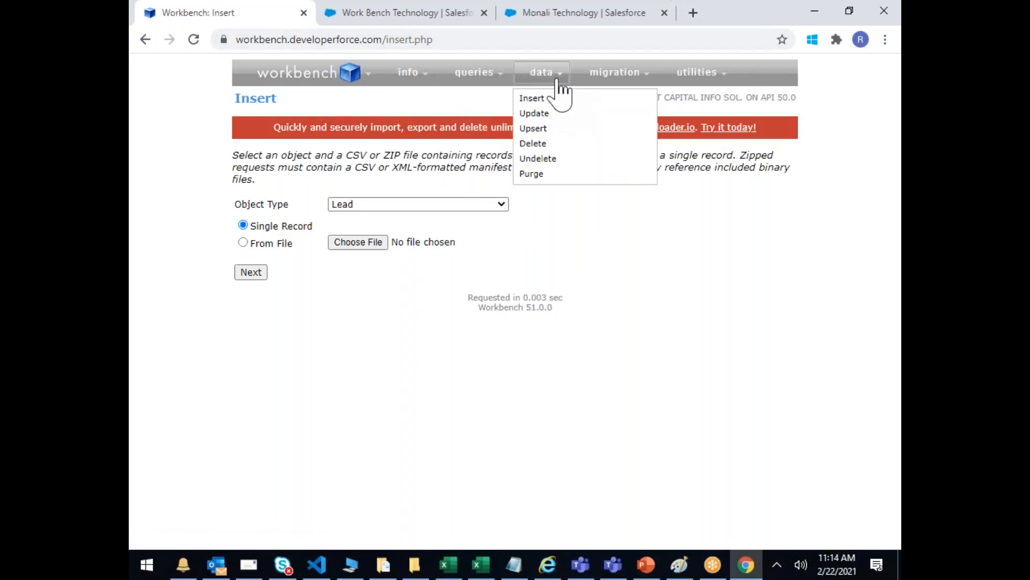
{"action": "mouse_move", "coordinate": [593, 78]}
{"action": "mouse_move", "coordinate": [697, 83]}
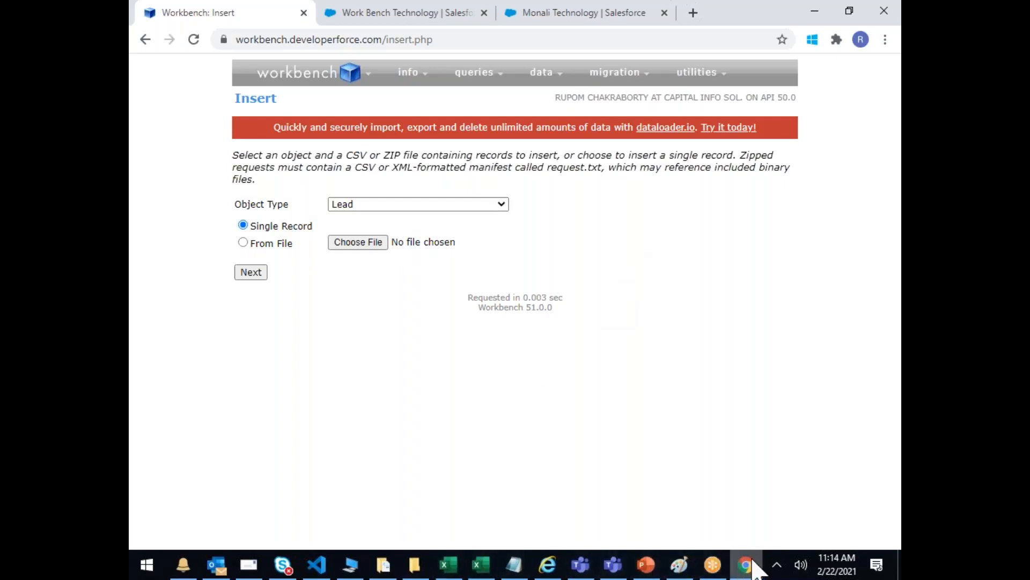
Step: From the Work Bench Technology account page, open Setup in a new tab
{"action": "left_click", "coordinate": [342, 21]}
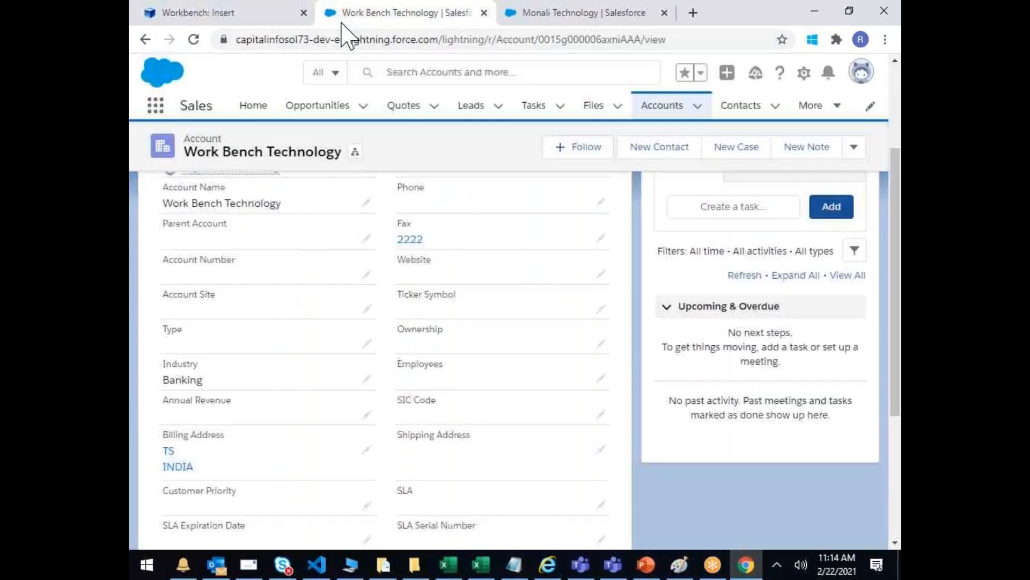
{"action": "left_click", "coordinate": [805, 75]}
{"action": "left_click", "coordinate": [739, 114]}
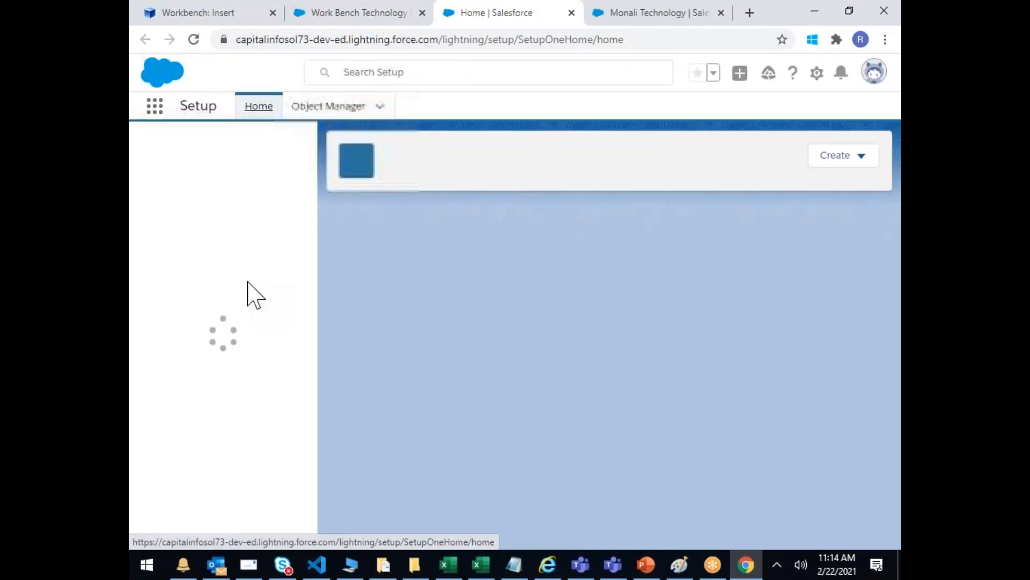
Step: Expand Environments > Jobs in the Setup menu to list Bulk Data Load Jobs
{"action": "scroll", "coordinate": [249, 295], "scroll_direction": "down", "scroll_amount": 3}
{"action": "scroll", "coordinate": [248, 295], "scroll_direction": "down", "scroll_amount": 5}
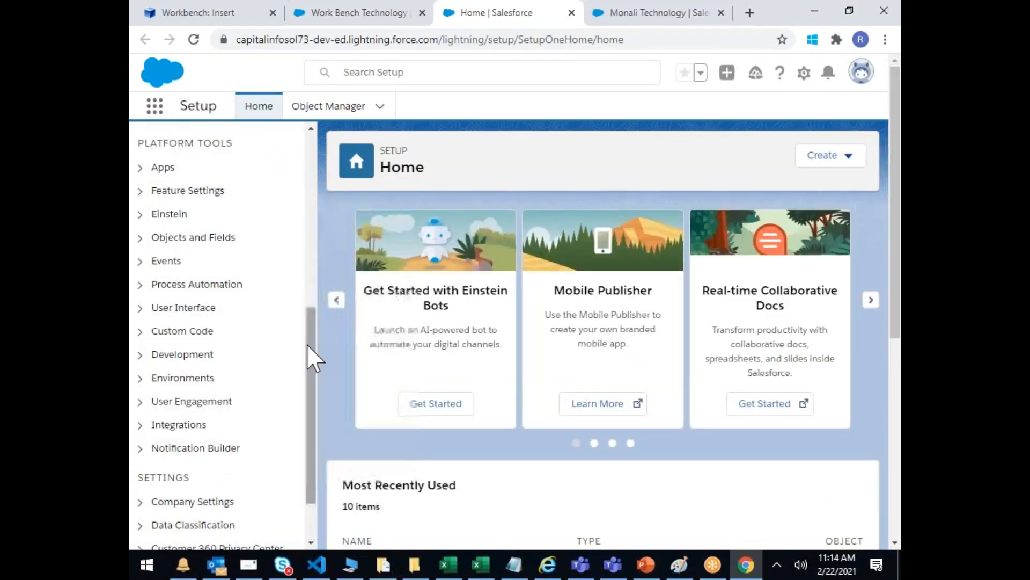
{"action": "left_click", "coordinate": [140, 378]}
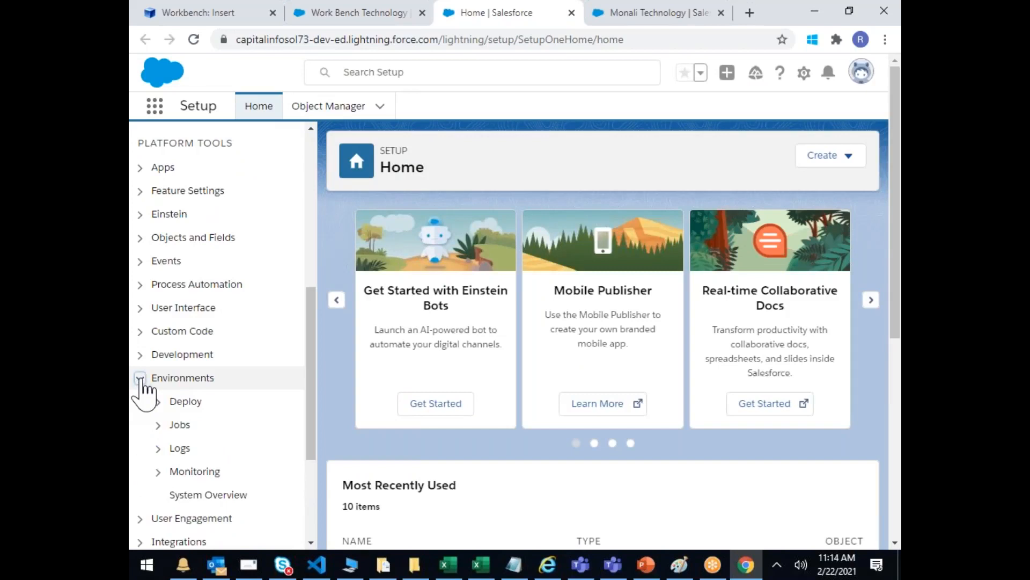
{"action": "left_click", "coordinate": [157, 425]}
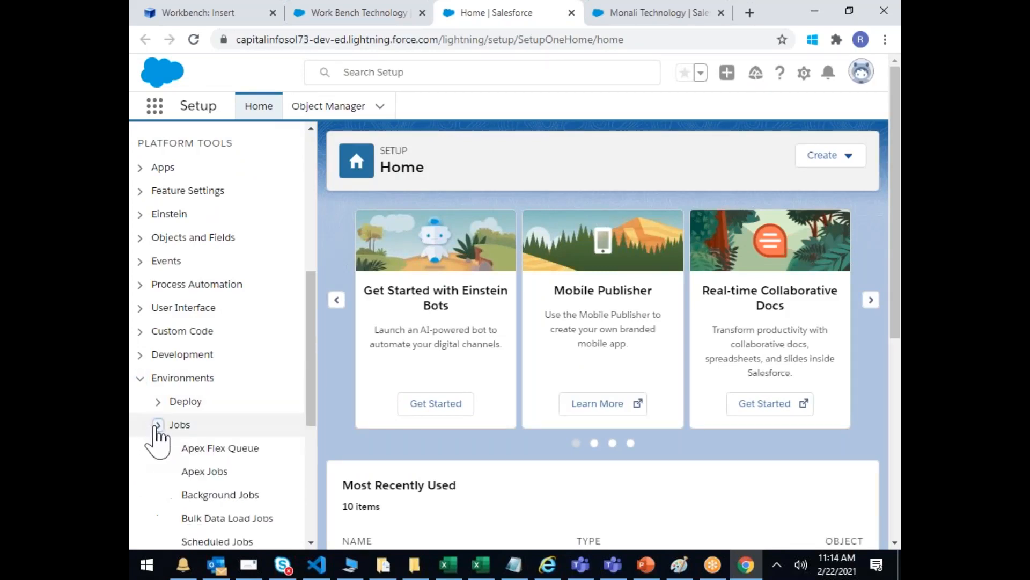
{"action": "scroll", "coordinate": [157, 436], "scroll_direction": "down", "scroll_amount": 3}
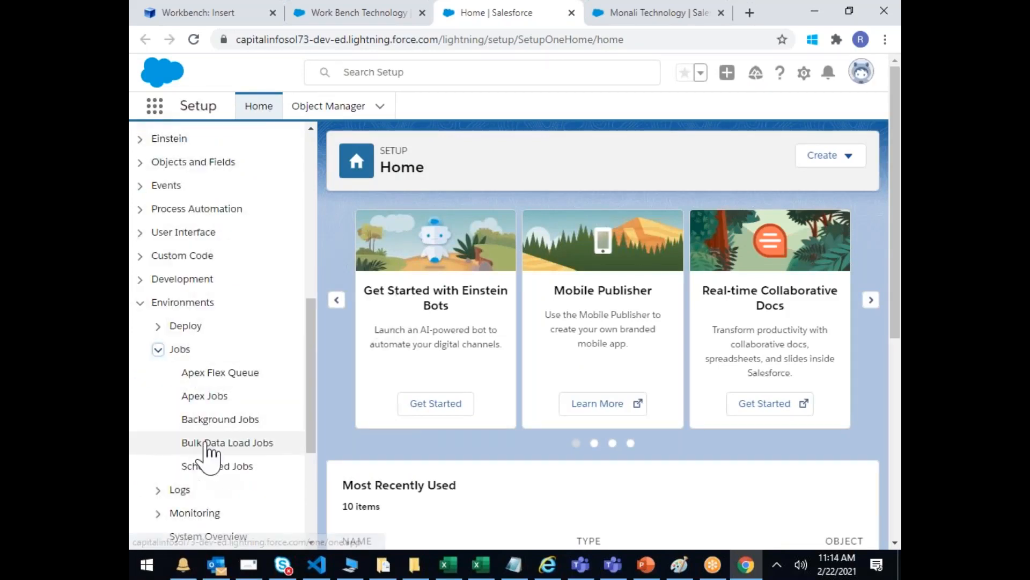
Step: Open Bulk Data Load Jobs and scroll across its panel, finding no recent jobs
{"action": "left_click", "coordinate": [206, 445]}
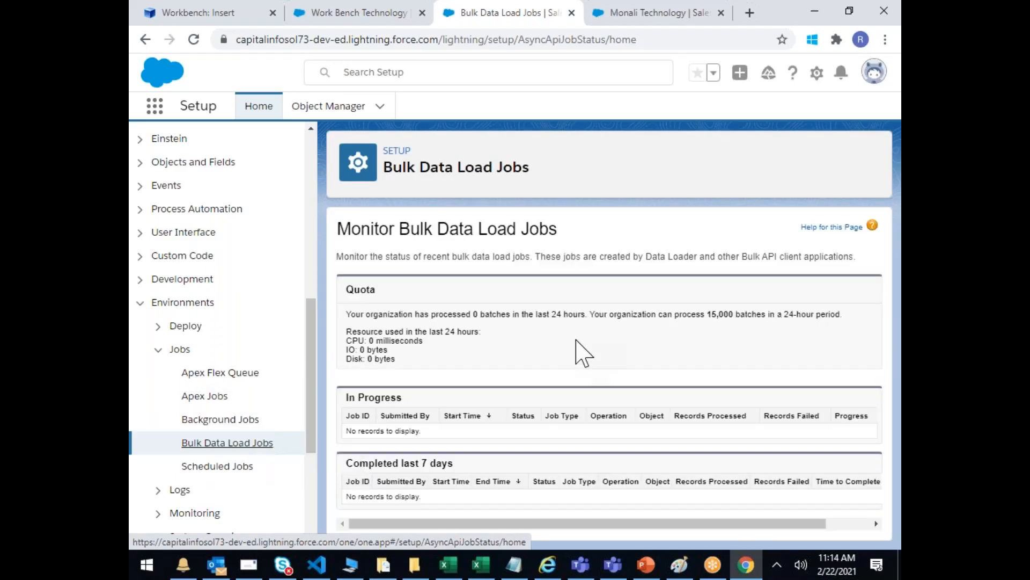
{"action": "left_click_drag", "start_coordinate": [400, 525], "coordinate": [545, 525]}
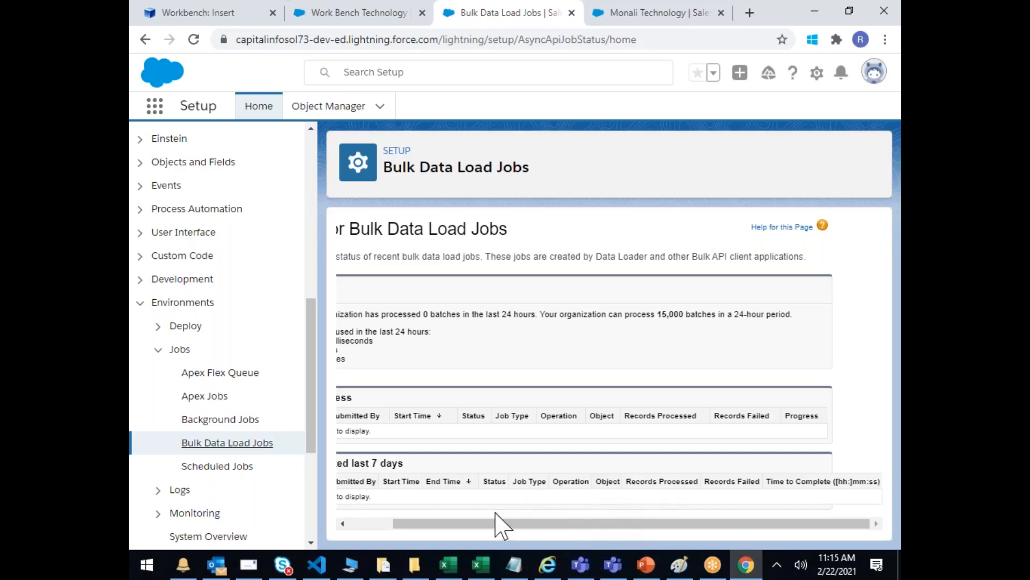
{"action": "left_click_drag", "start_coordinate": [485, 525], "coordinate": [403, 528]}
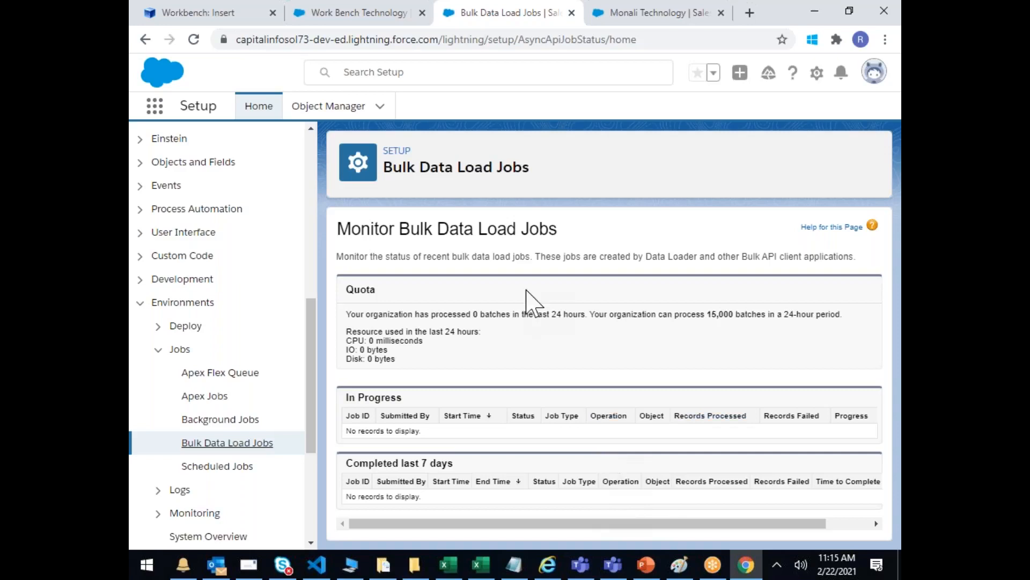
Step: Reload and reopen Bulk Data Load Jobs, then return to the Workbench Insert page
{"action": "left_click", "coordinate": [193, 39]}
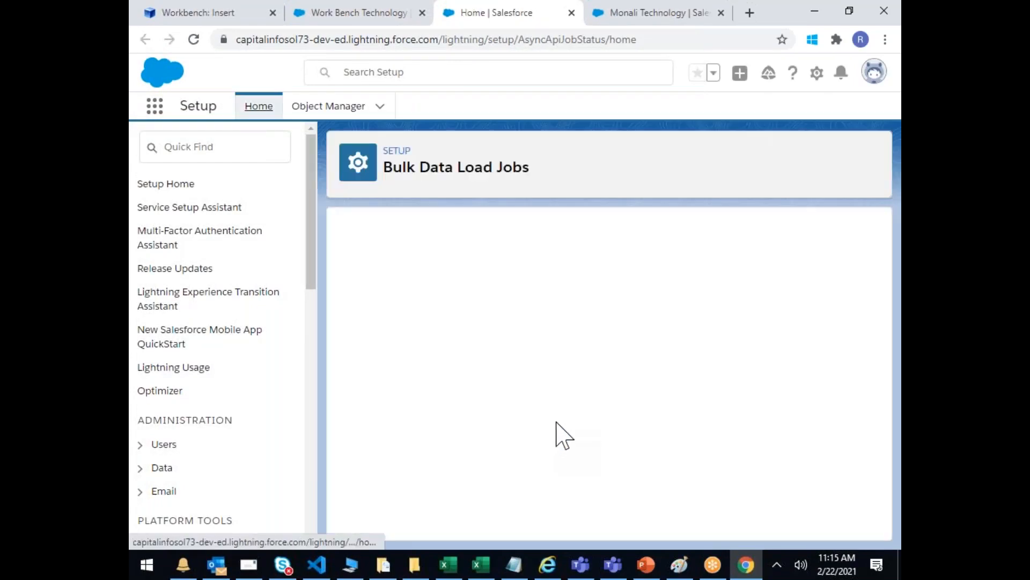
{"action": "scroll", "coordinate": [263, 322], "scroll_direction": "down", "scroll_amount": 8}
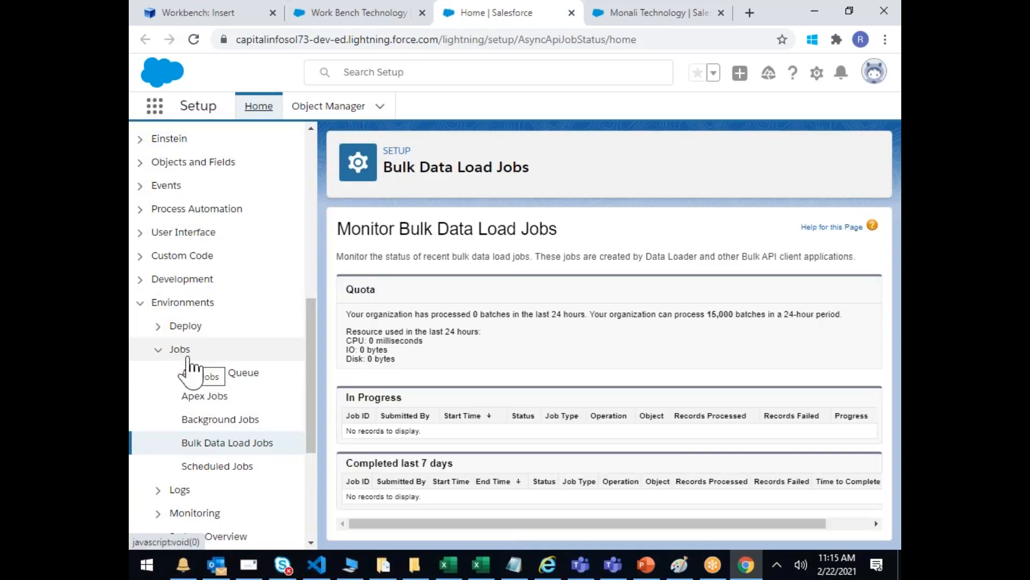
{"action": "left_click", "coordinate": [231, 447]}
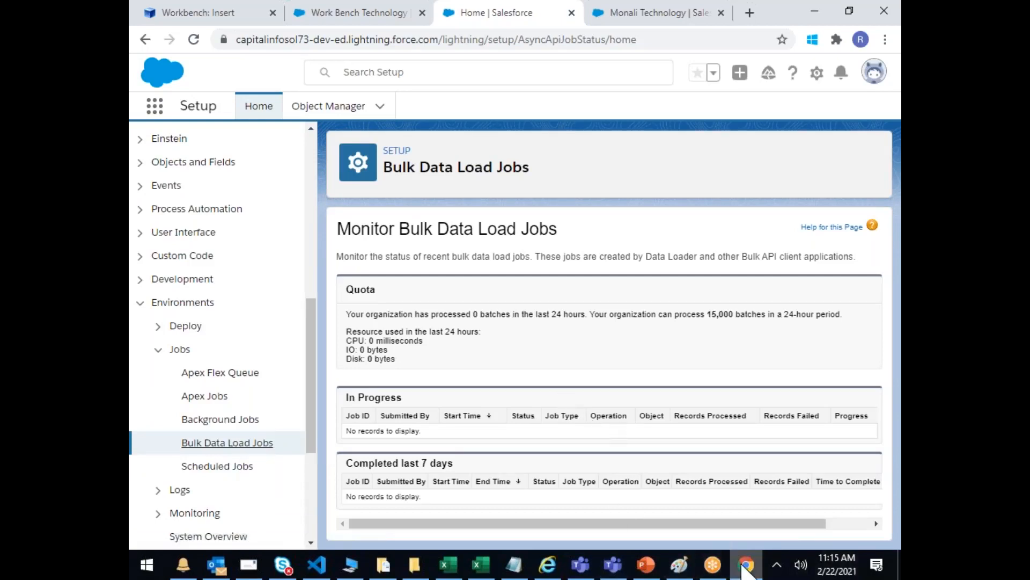
{"action": "left_click", "coordinate": [239, 19]}
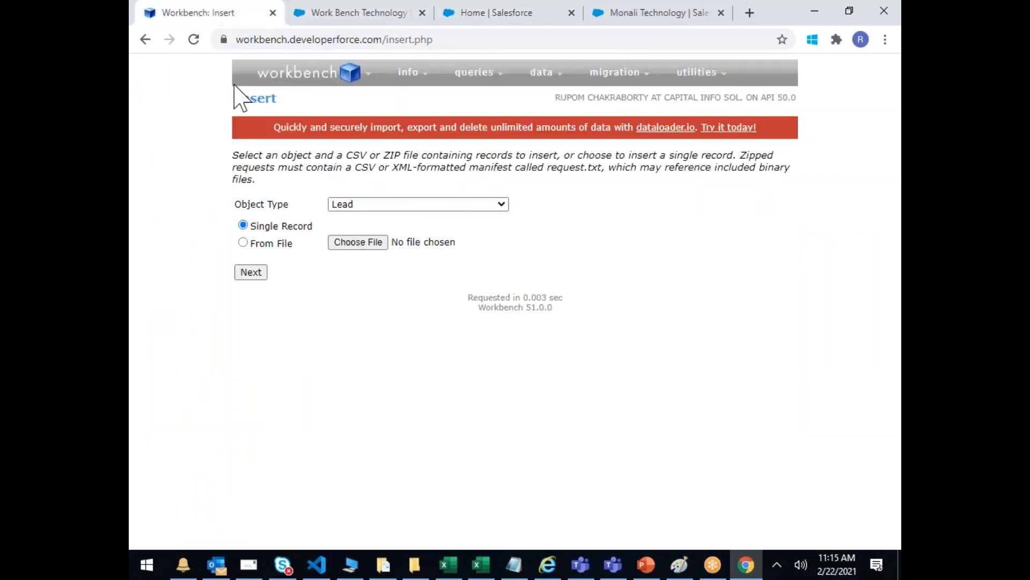
Step: On the account page's Leads tab, show the All Open Leads list of 27 leads
{"action": "left_click", "coordinate": [746, 564]}
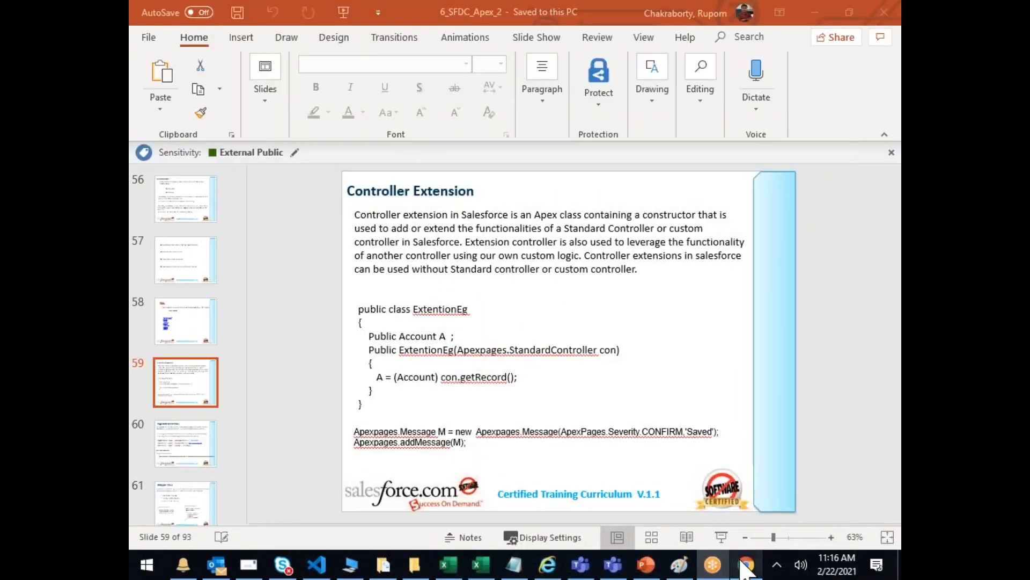
{"action": "left_click", "coordinate": [746, 565]}
{"action": "left_click", "coordinate": [299, 17]}
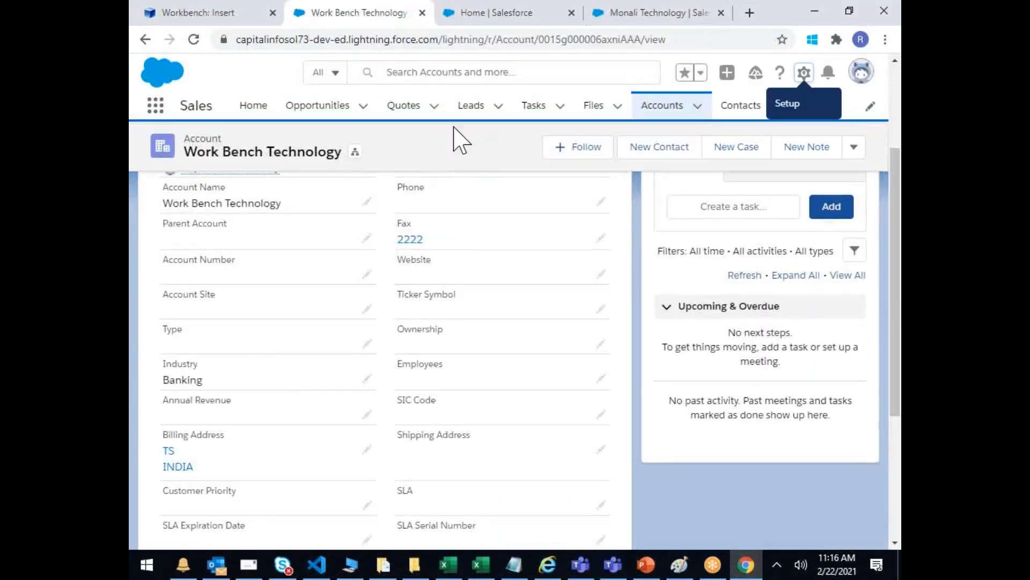
{"action": "left_click", "coordinate": [479, 111]}
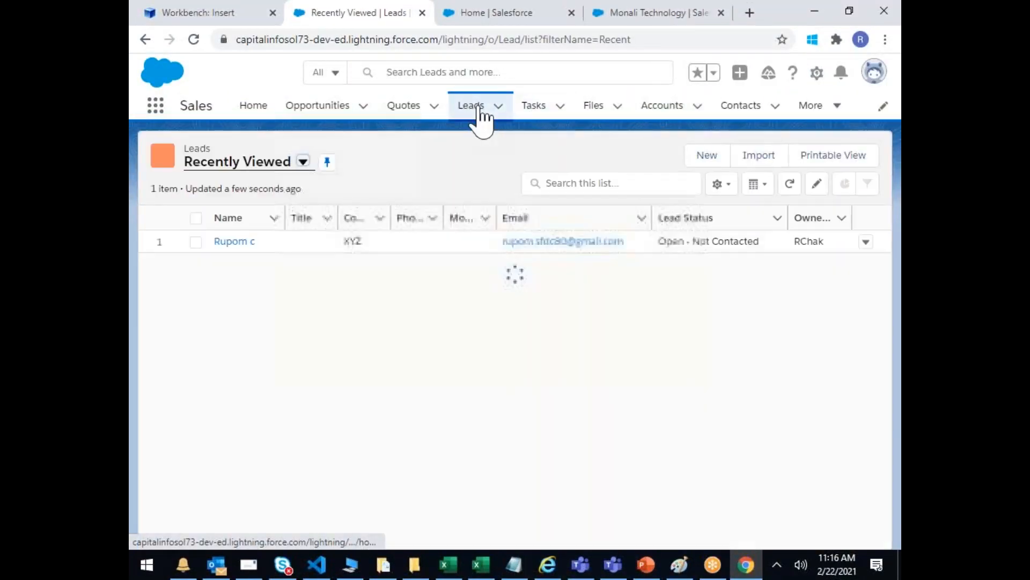
{"action": "left_click", "coordinate": [294, 164]}
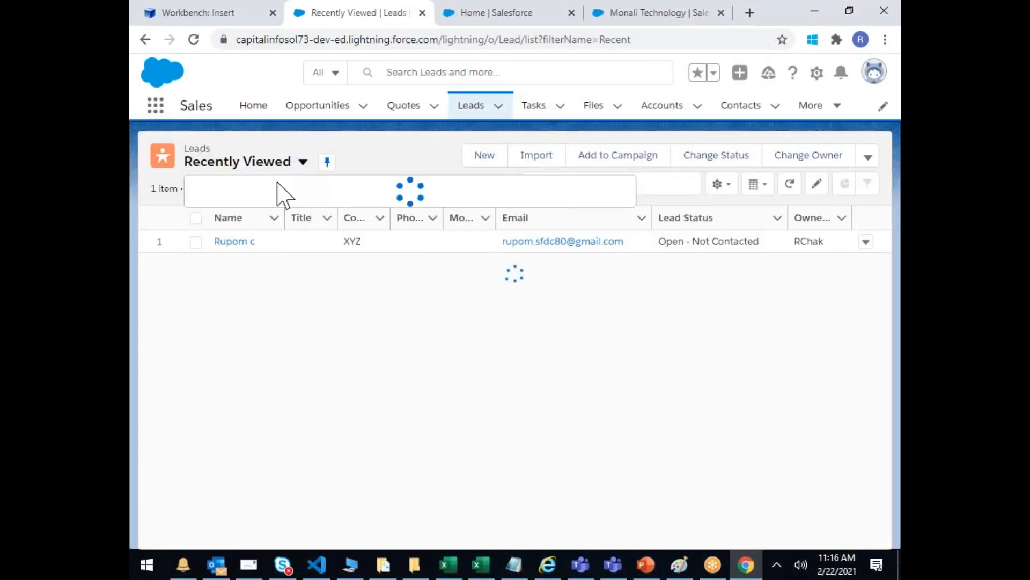
{"action": "left_click", "coordinate": [226, 213]}
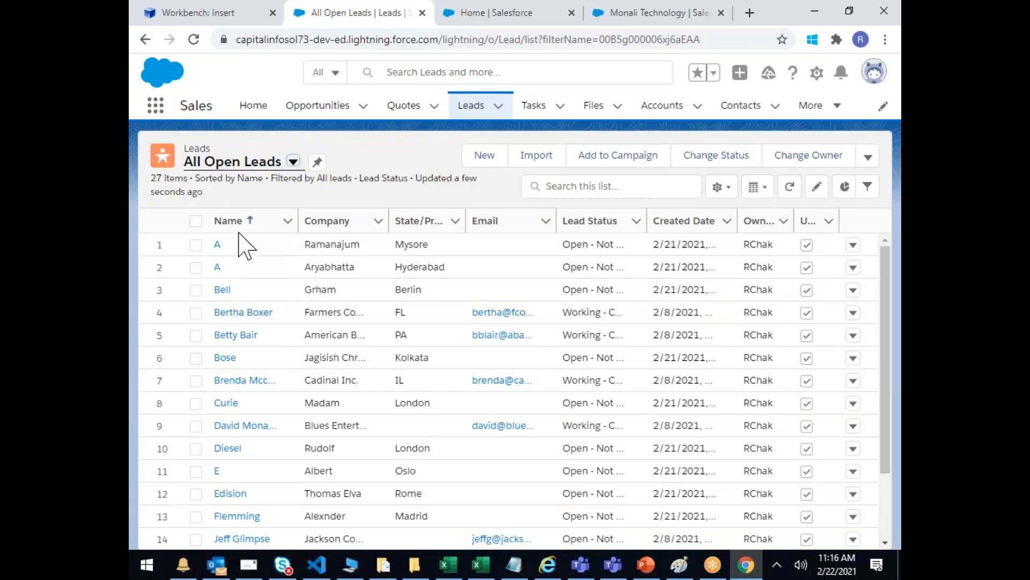
Step: Open the Bell lead's Details and put its Address into edit mode to check imported values
{"action": "left_click", "coordinate": [222, 292]}
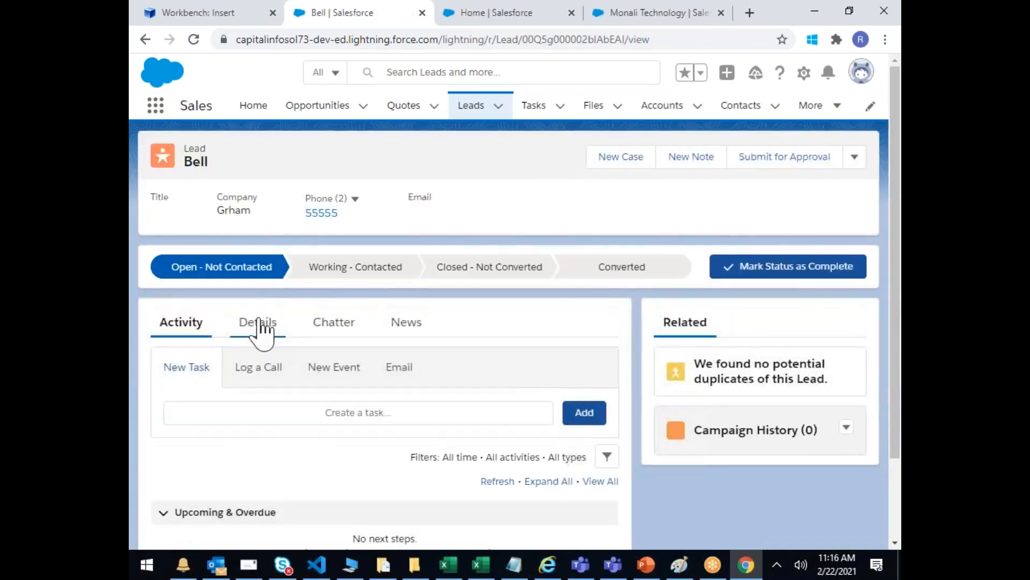
{"action": "left_click", "coordinate": [270, 322]}
{"action": "scroll", "coordinate": [448, 333], "scroll_direction": "down", "scroll_amount": 3}
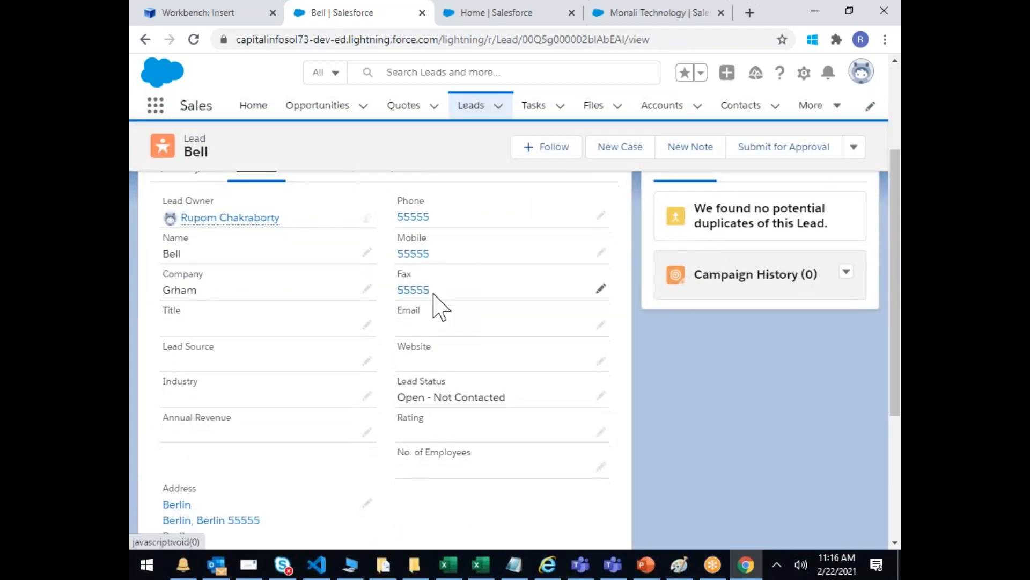
{"action": "scroll", "coordinate": [242, 456], "scroll_direction": "down", "scroll_amount": 1}
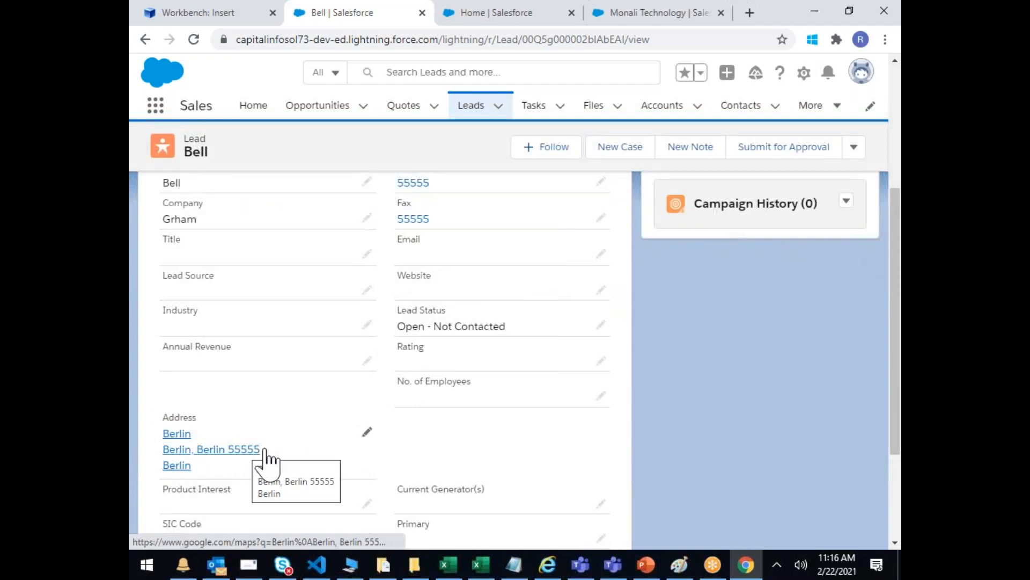
{"action": "left_click", "coordinate": [367, 432]}
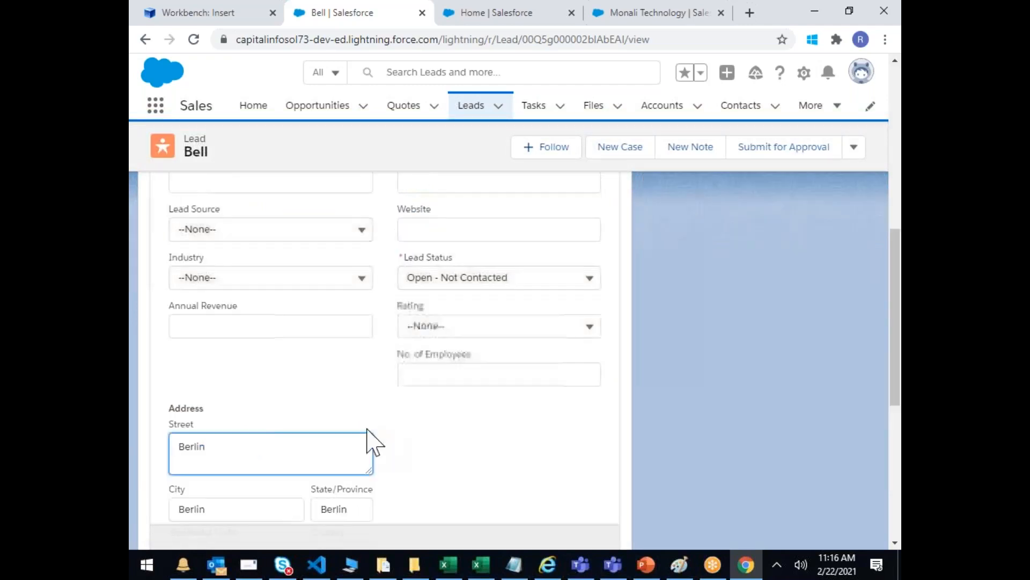
{"action": "scroll", "coordinate": [315, 382], "scroll_direction": "down", "scroll_amount": 3}
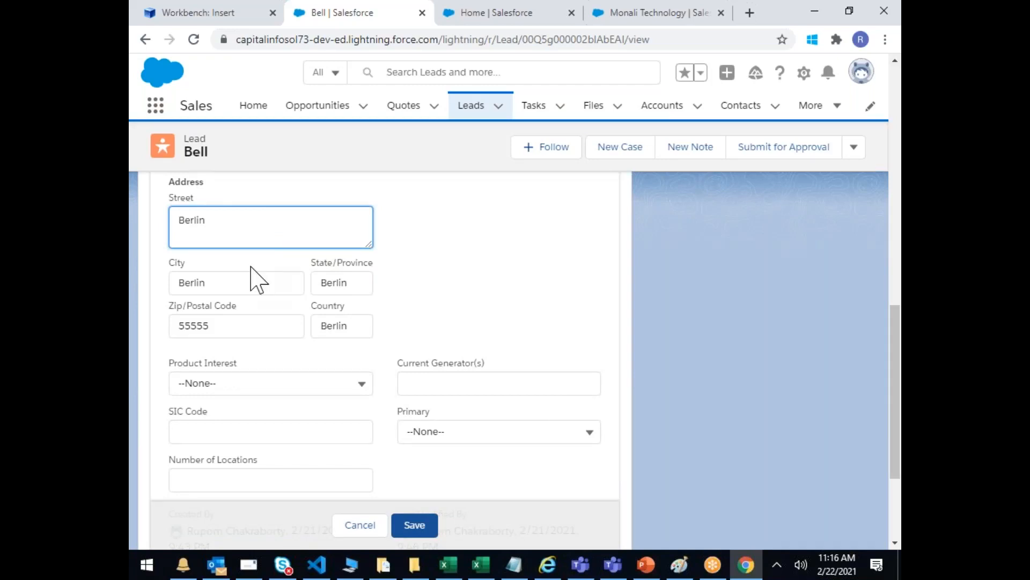
{"action": "scroll", "coordinate": [257, 276], "scroll_direction": "up", "scroll_amount": 4}
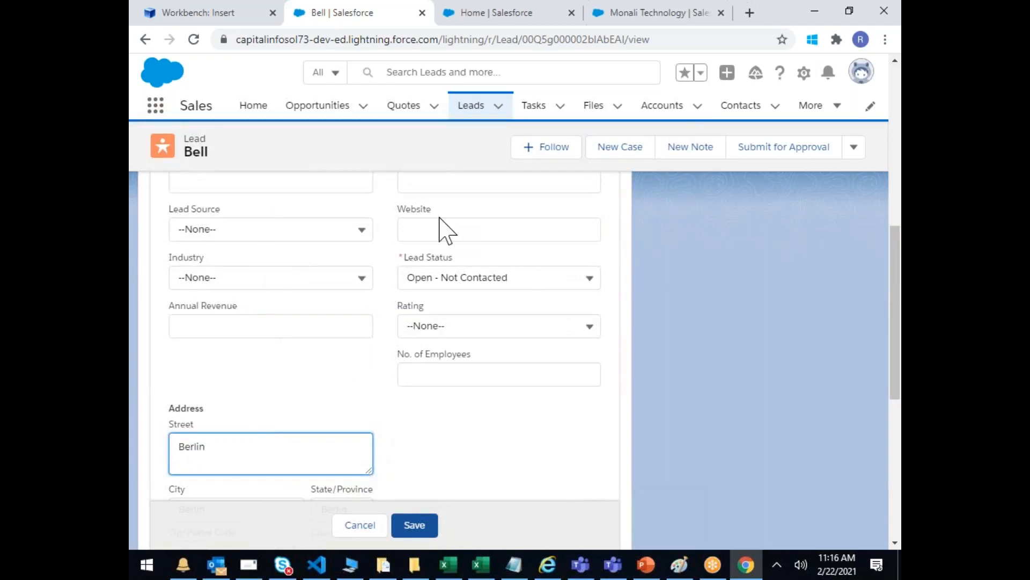
{"action": "scroll", "coordinate": [447, 229], "scroll_direction": "up", "scroll_amount": 6}
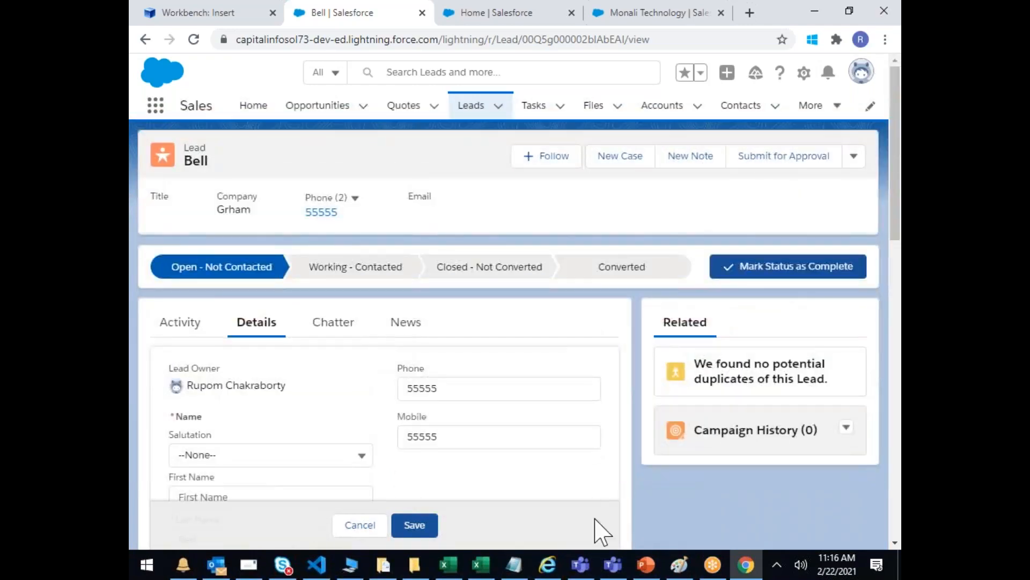
Step: Switch to Workbench and open queries > SOQL Query for the Lead object
{"action": "mouse_move", "coordinate": [750, 570]}
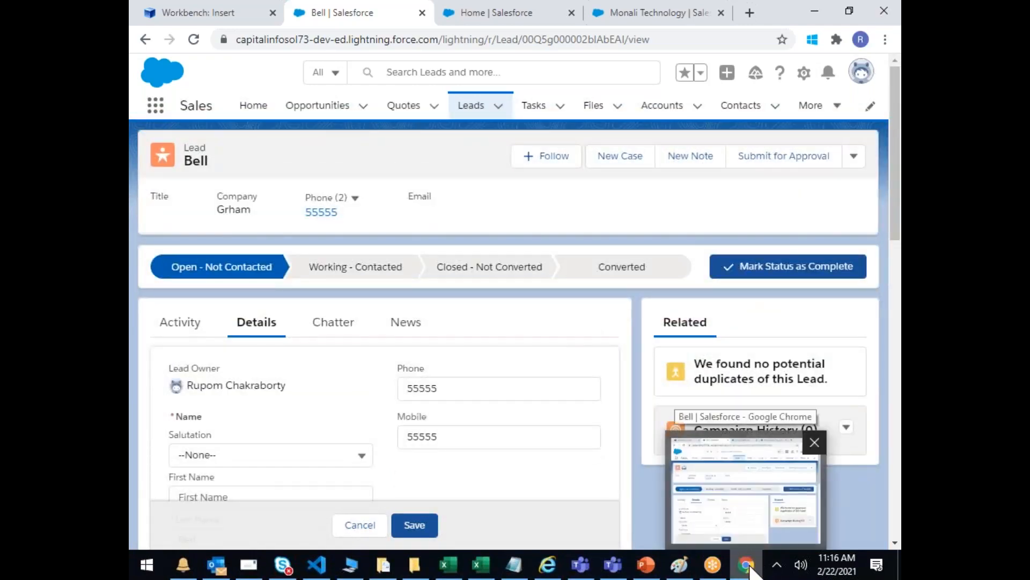
{"action": "left_click", "coordinate": [218, 15]}
{"action": "mouse_move", "coordinate": [519, 76]}
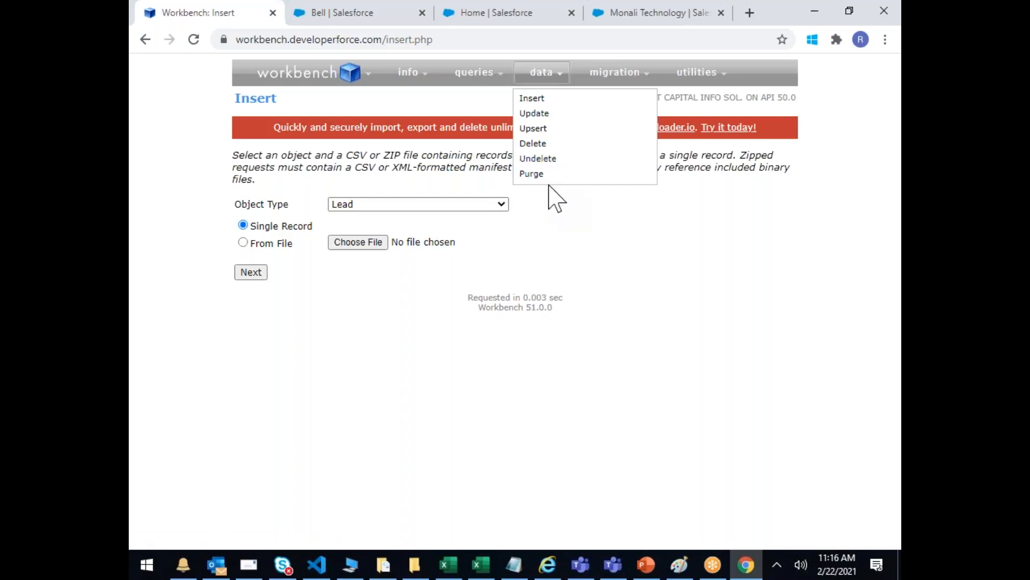
{"action": "mouse_move", "coordinate": [476, 76]}
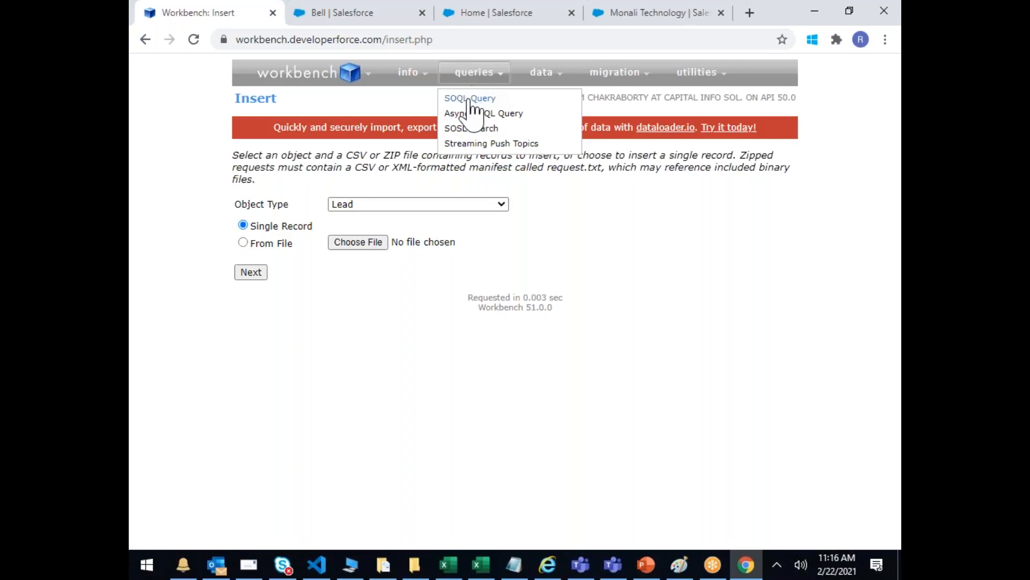
{"action": "left_click", "coordinate": [469, 102]}
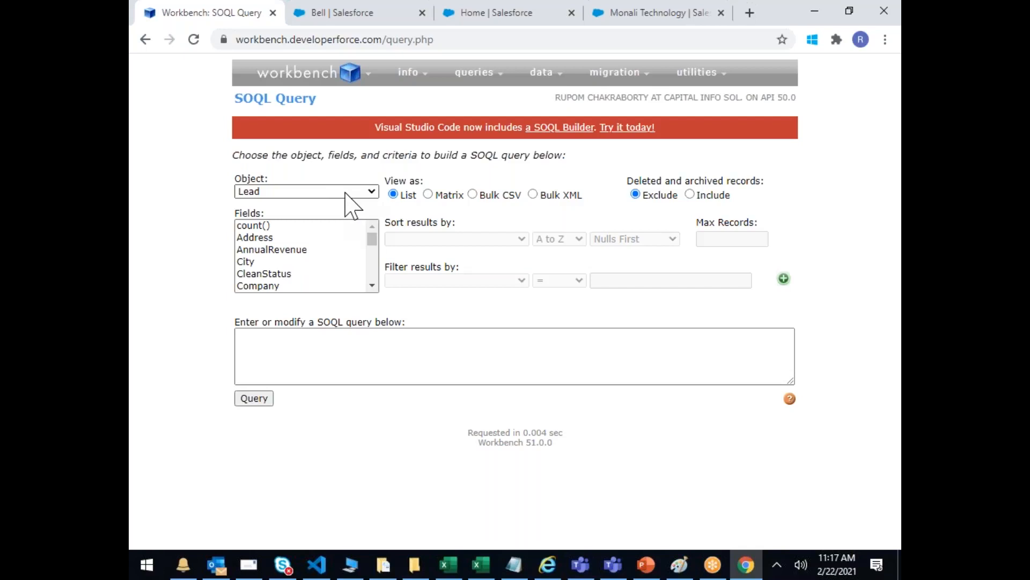
Step: Select Address, AnnualRevenue, City, CleanStatus, Company and Company/Converted ID and date fields for the query
{"action": "left_click", "coordinate": [262, 239]}
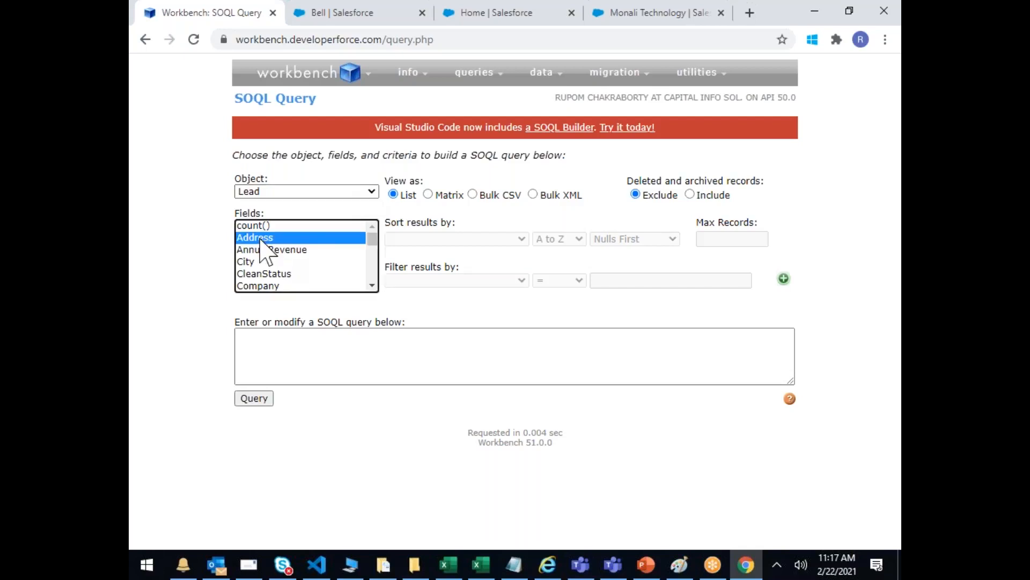
{"action": "left_click", "coordinate": [262, 249], "text": "ctrl"}
{"action": "left_click", "coordinate": [256, 262], "text": "ctrl"}
{"action": "left_click", "coordinate": [257, 274], "text": "ctrl"}
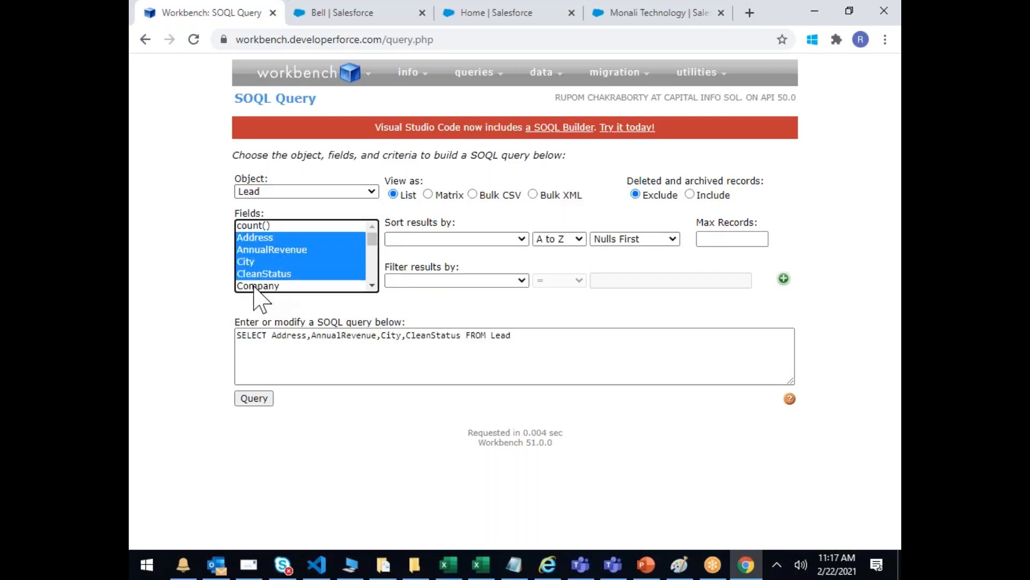
{"action": "left_click", "coordinate": [257, 285], "text": "ctrl"}
{"action": "scroll", "coordinate": [372, 278], "scroll_direction": "down", "scroll_amount": 2}
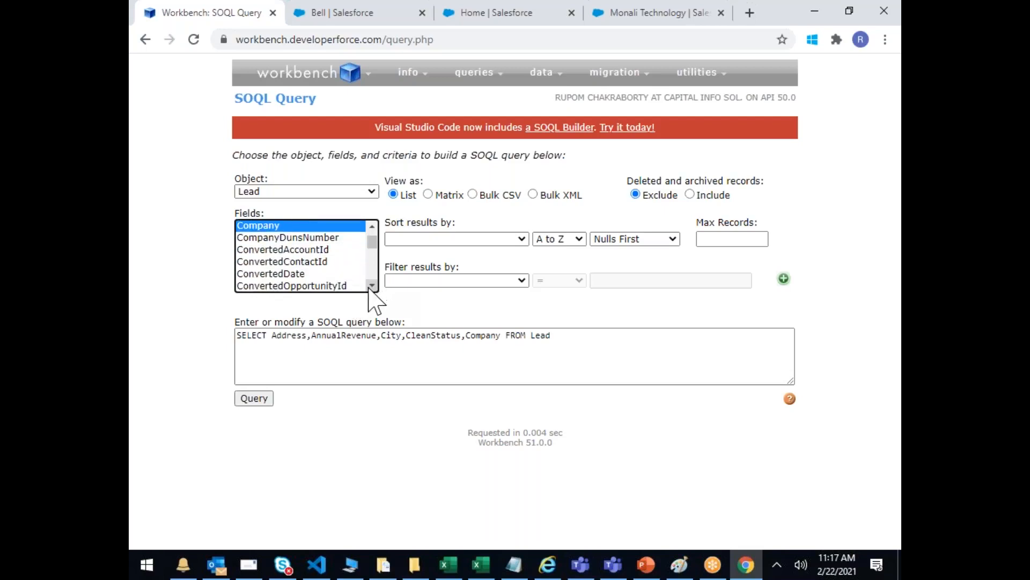
{"action": "left_click", "coordinate": [308, 238], "text": "ctrl"}
{"action": "left_click", "coordinate": [307, 250], "text": "ctrl"}
{"action": "left_click", "coordinate": [306, 274], "text": "ctrl"}
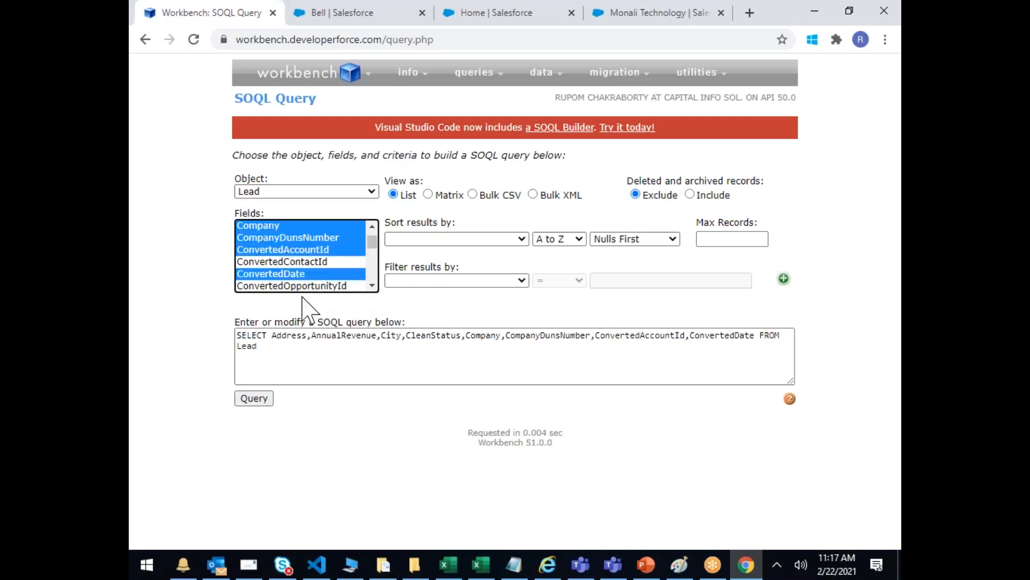
{"action": "left_click", "coordinate": [305, 286], "text": "ctrl"}
Step: Add Country, CreatedDate, CurrentGenerators__c, Industry, IsDeleted and IsUnreadByOwner, then clear the marked query text
{"action": "scroll", "coordinate": [372, 285], "scroll_direction": "down", "scroll_amount": 2}
{"action": "left_click", "coordinate": [274, 237], "text": "ctrl"}
{"action": "left_click", "coordinate": [271, 262], "text": "ctrl"}
{"action": "left_click", "coordinate": [279, 273], "text": "ctrl"}
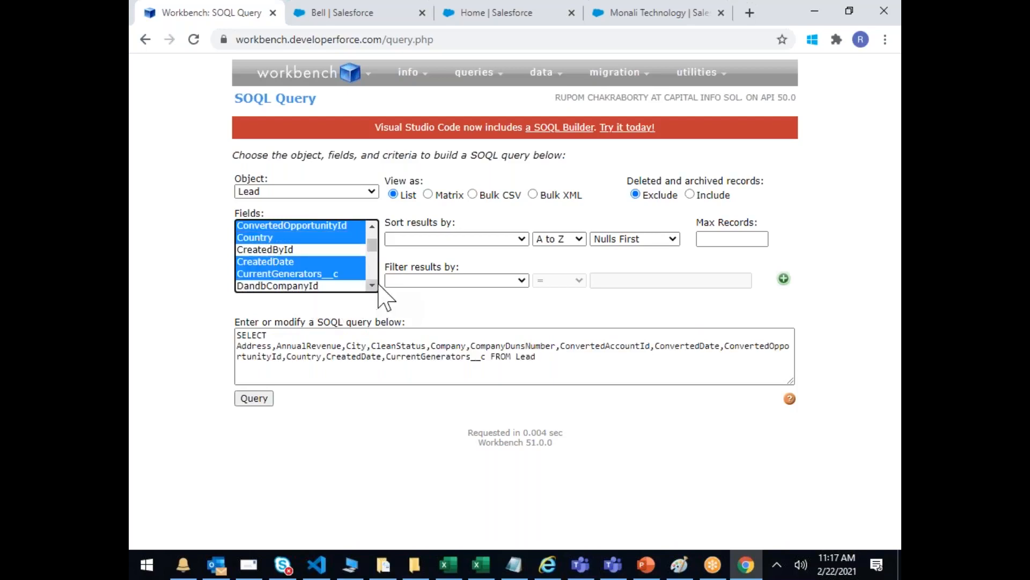
{"action": "scroll", "coordinate": [372, 285], "scroll_direction": "down", "scroll_amount": 4}
{"action": "left_click", "coordinate": [266, 226], "text": "ctrl"}
{"action": "left_click", "coordinate": [268, 249], "text": "ctrl"}
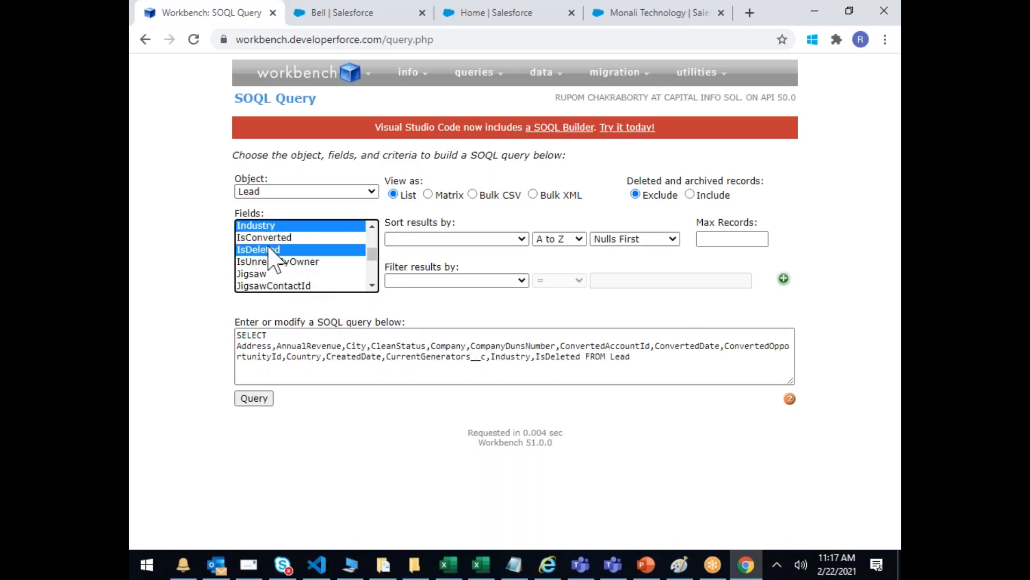
{"action": "left_click", "coordinate": [273, 261], "text": "ctrl"}
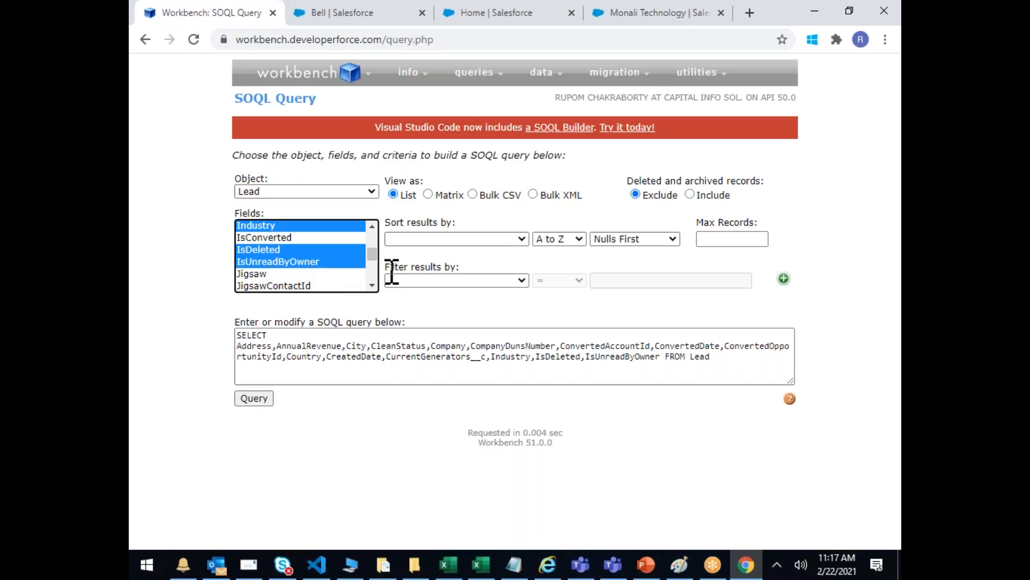
{"action": "left_click_drag", "start_coordinate": [280, 346], "coordinate": [450, 349]}
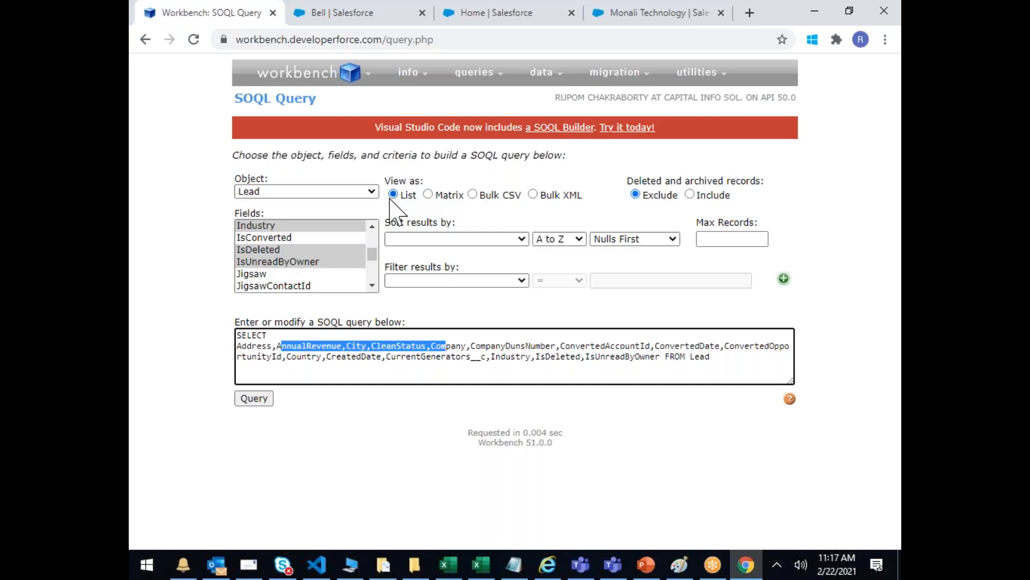
{"action": "left_click", "coordinate": [490, 220]}
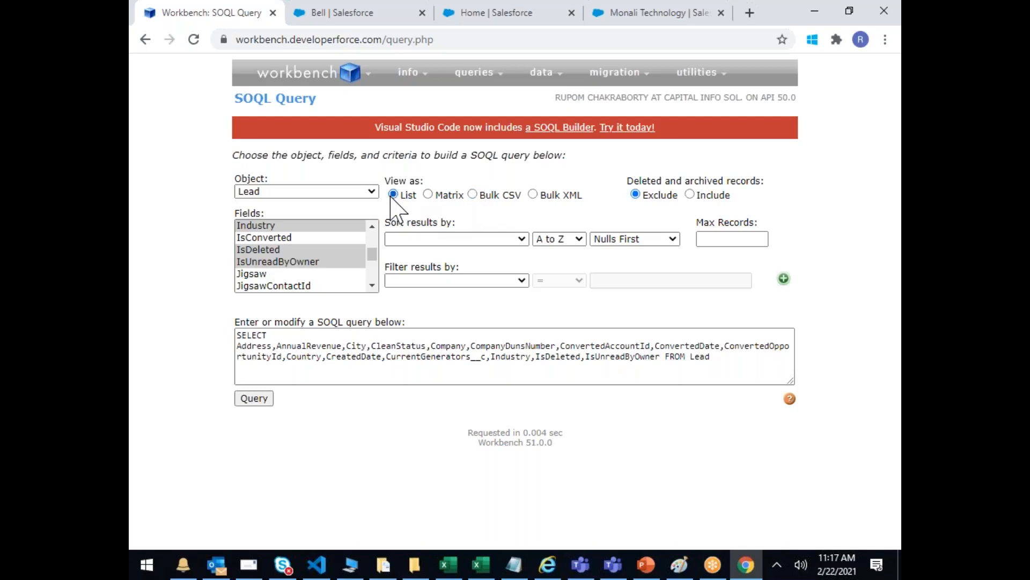
Step: Explore the sort and filter options on the Lead query, trying a City equals filter
{"action": "left_click", "coordinate": [516, 239]}
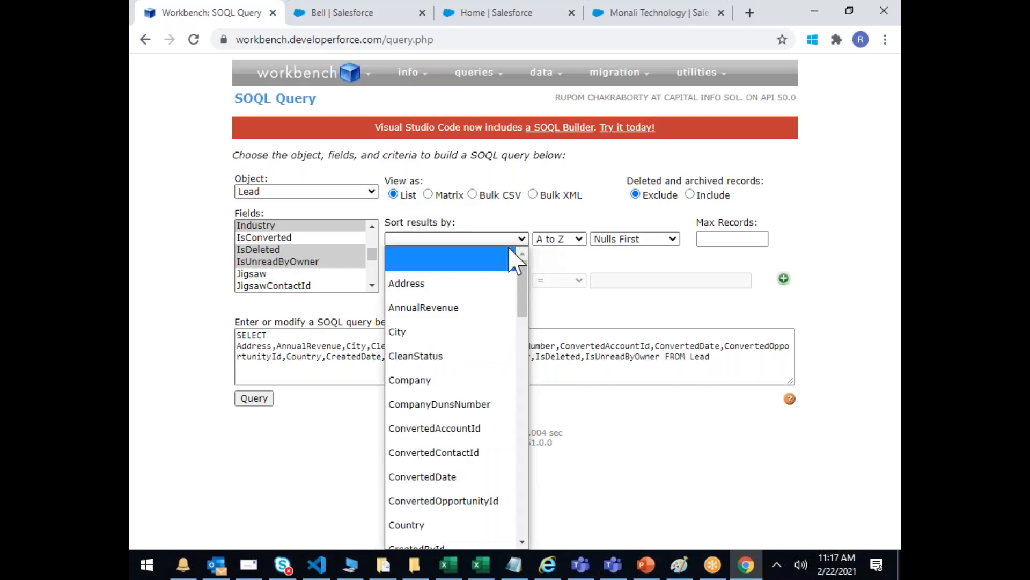
{"action": "left_click", "coordinate": [725, 304]}
{"action": "left_click", "coordinate": [522, 279]}
{"action": "scroll", "coordinate": [411, 102], "scroll_direction": "down", "scroll_amount": 1}
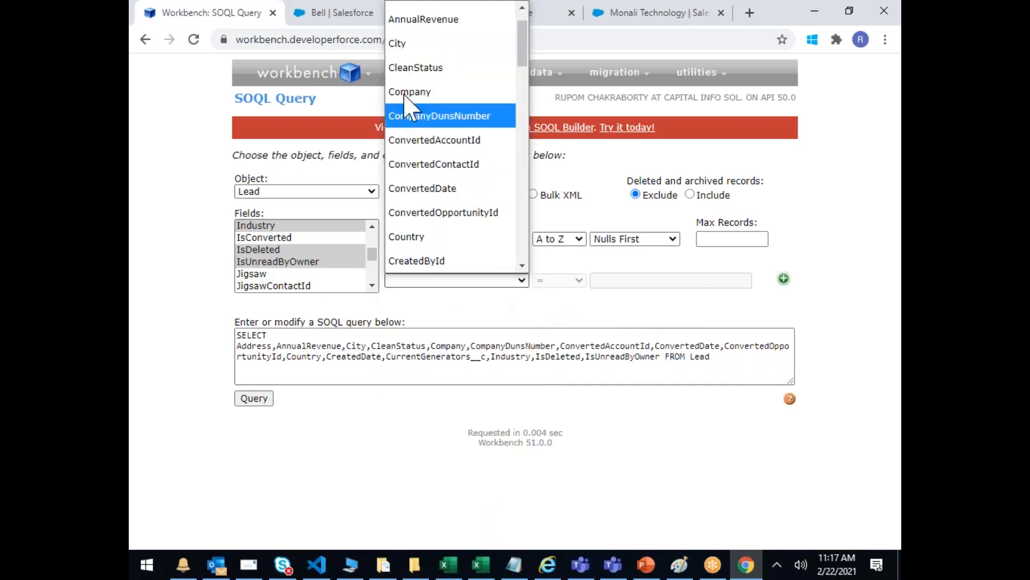
{"action": "left_click", "coordinate": [424, 44]}
{"action": "left_click", "coordinate": [579, 280]}
{"action": "scroll", "coordinate": [589, 230], "scroll_direction": "down", "scroll_amount": 2}
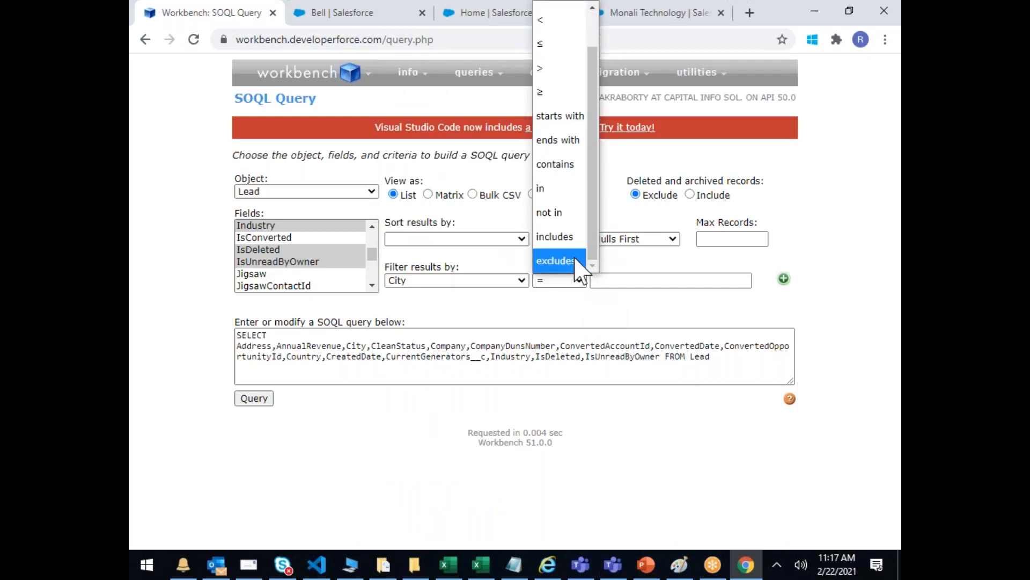
{"action": "left_click", "coordinate": [668, 281]}
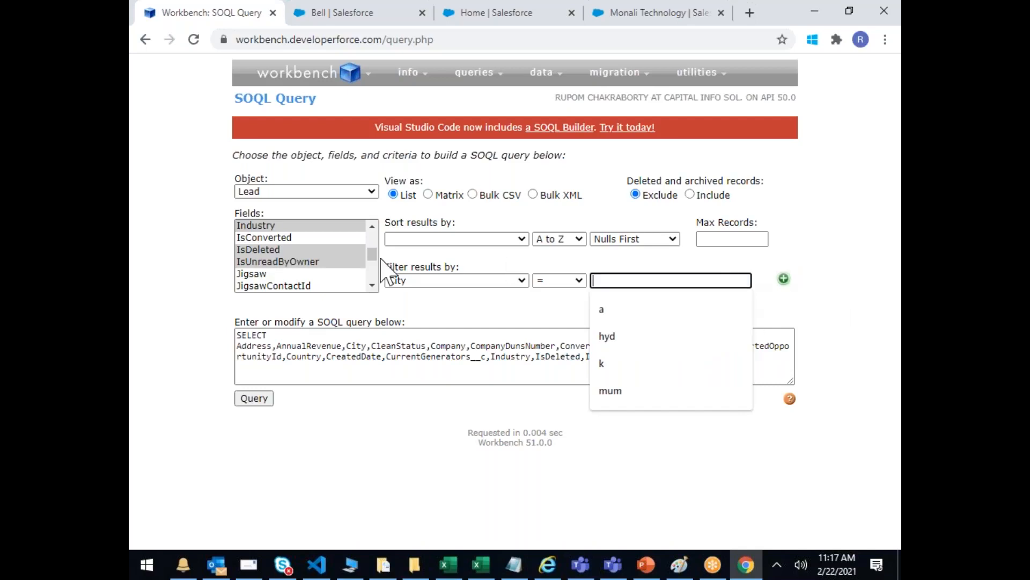
Step: Blank out the City filter field and run the Lead query unfiltered
{"action": "left_click", "coordinate": [433, 281]}
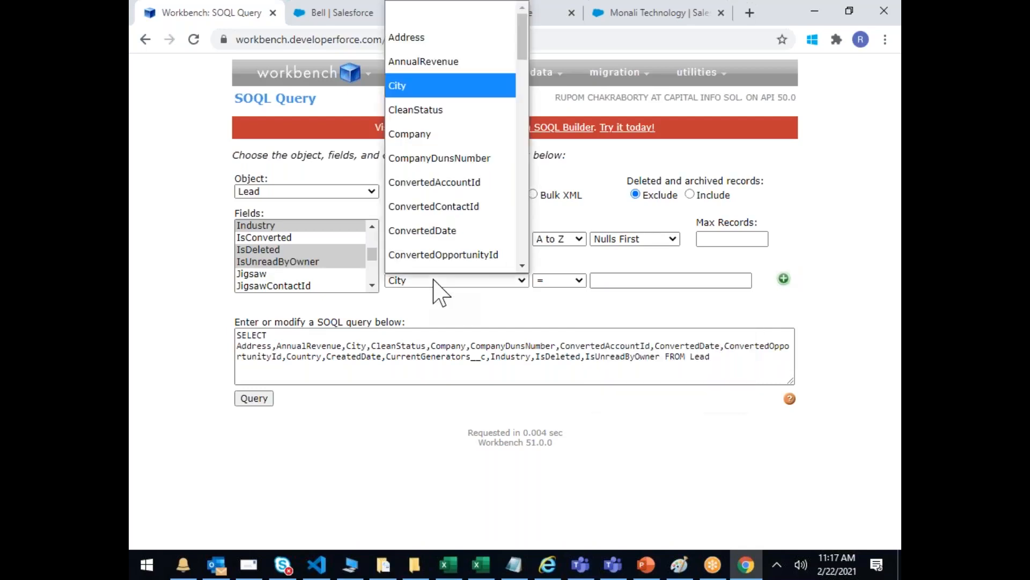
{"action": "left_click", "coordinate": [427, 11]}
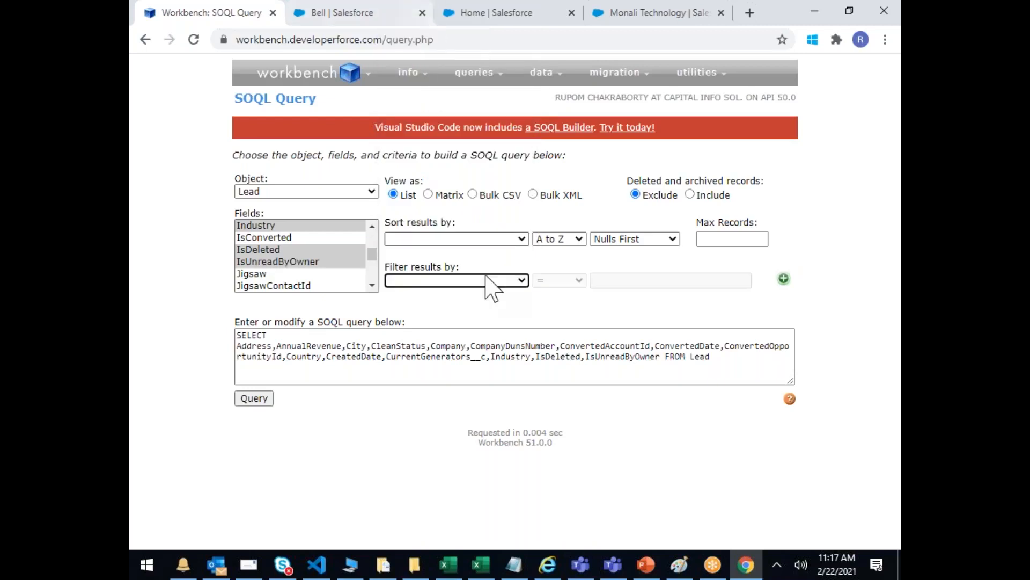
{"action": "left_click", "coordinate": [255, 398]}
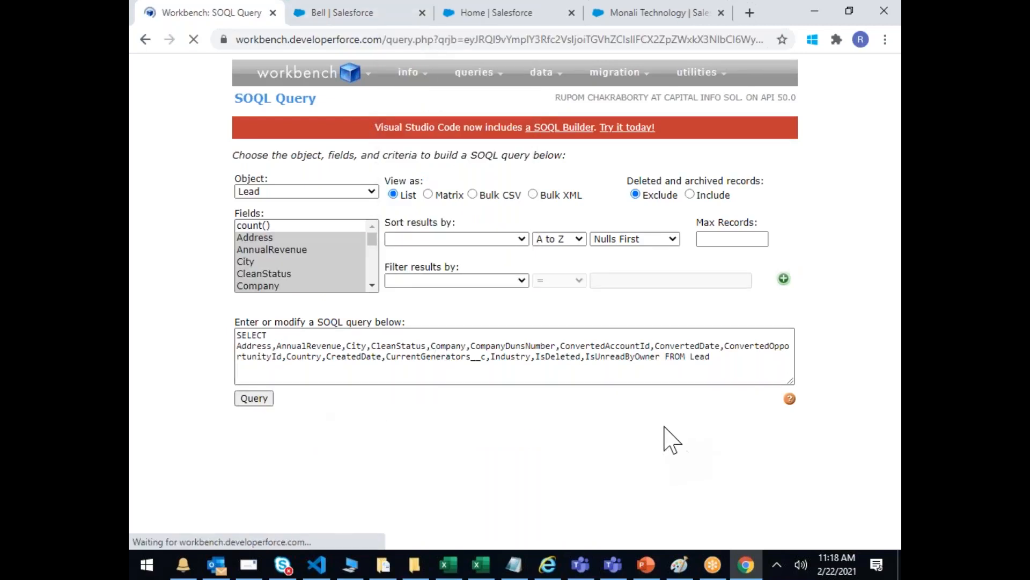
{"action": "scroll", "coordinate": [633, 407], "scroll_direction": "down", "scroll_amount": 10}
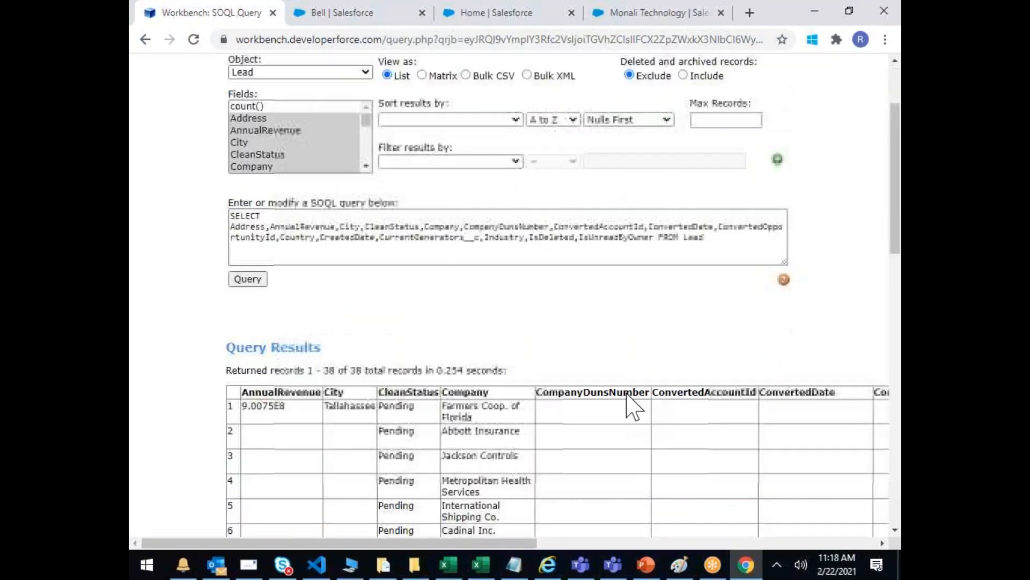
{"action": "scroll", "coordinate": [633, 408], "scroll_direction": "down", "scroll_amount": 7}
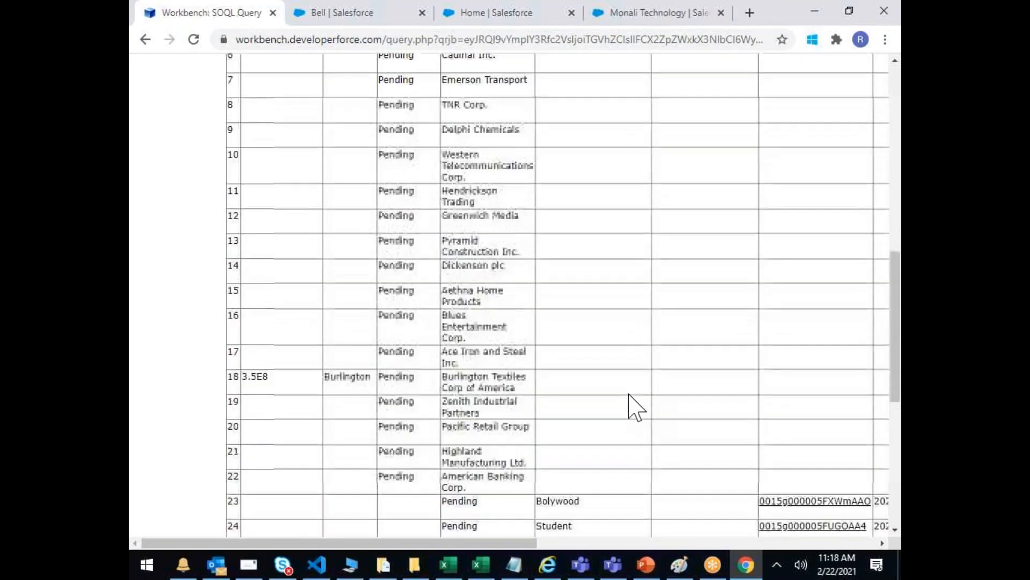
{"action": "scroll", "coordinate": [633, 408], "scroll_direction": "down", "scroll_amount": 2}
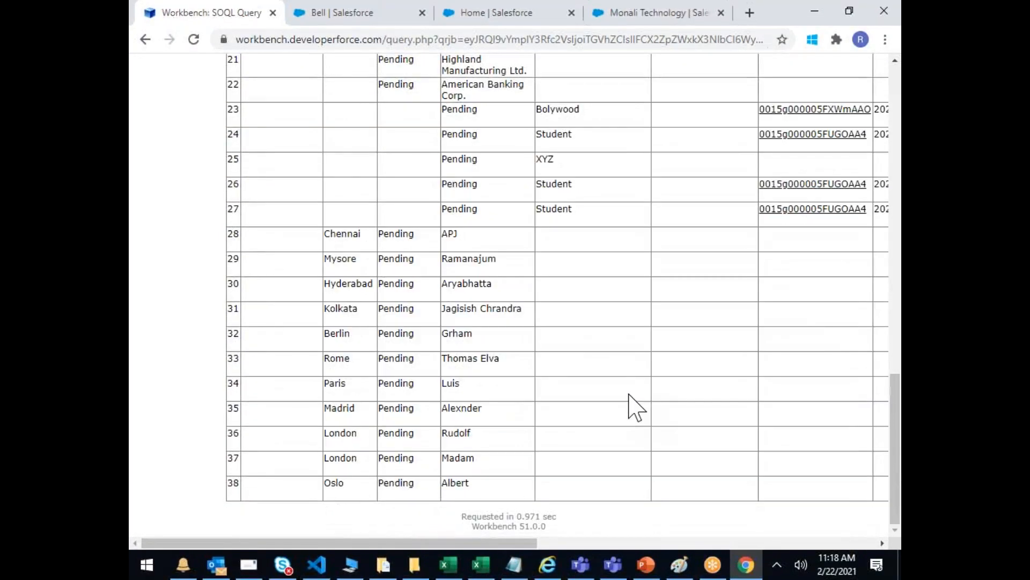
{"action": "left_click_drag", "start_coordinate": [501, 543], "coordinate": [853, 542]}
{"action": "scroll", "coordinate": [613, 373], "scroll_direction": "up", "scroll_amount": 9}
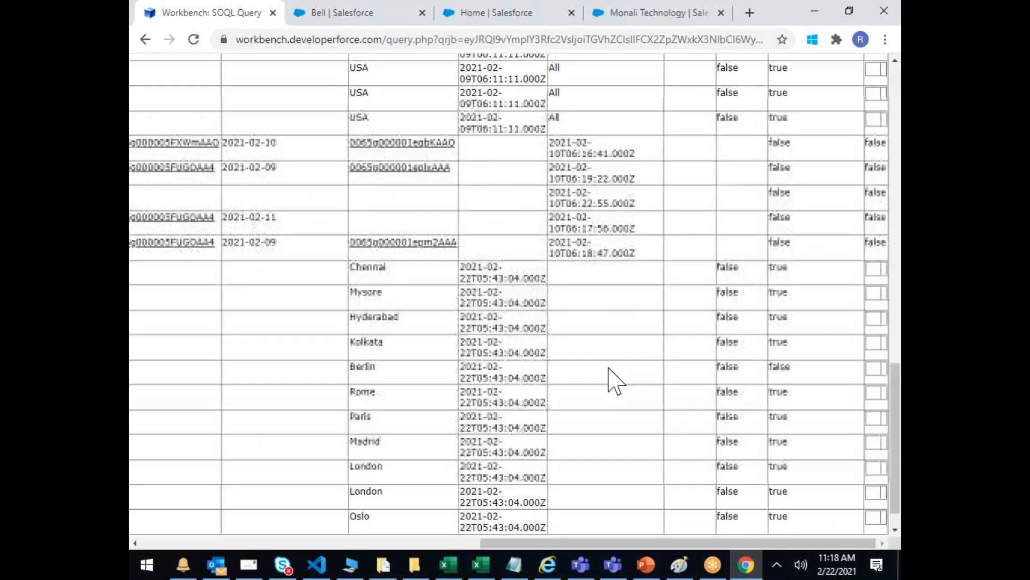
{"action": "scroll", "coordinate": [612, 367], "scroll_direction": "up", "scroll_amount": 10}
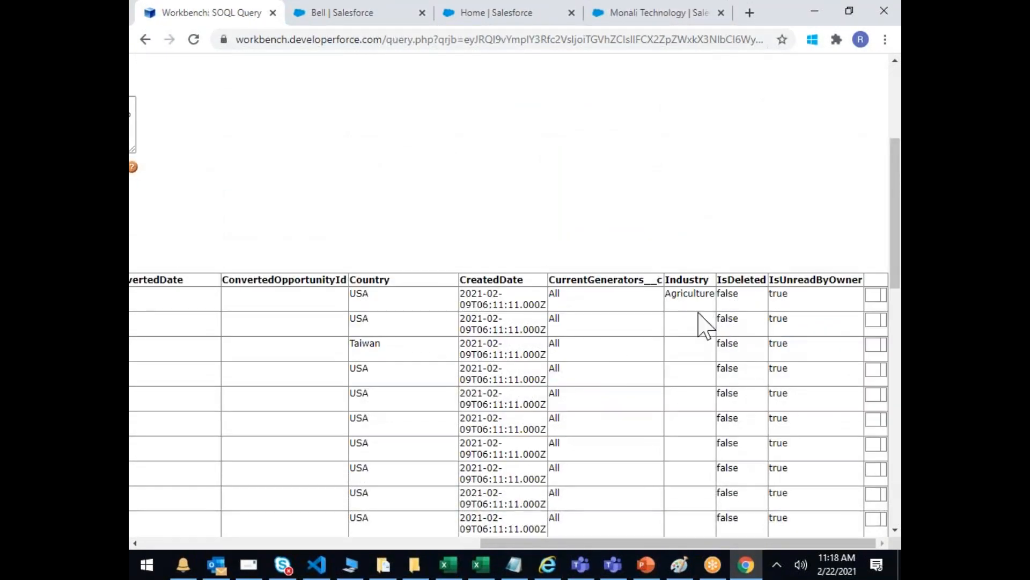
{"action": "left_click_drag", "start_coordinate": [649, 543], "coordinate": [257, 544]}
{"action": "scroll", "coordinate": [294, 241], "scroll_direction": "up", "scroll_amount": 4}
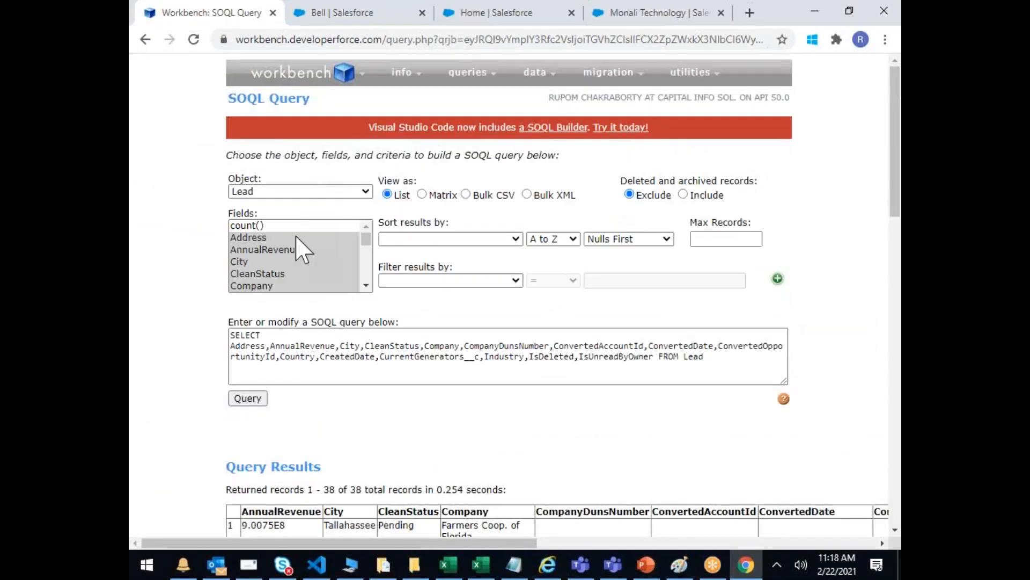
Step: Submit the all-fields Lead query as a Bulk CSV job
{"action": "left_click", "coordinate": [367, 242]}
{"action": "mouse_move", "coordinate": [367, 242]}
{"action": "left_mouse_down"}
{"action": "mouse_move", "coordinate": [370, 259]}
{"action": "mouse_move", "coordinate": [375, 244]}
{"action": "left_mouse_up"}
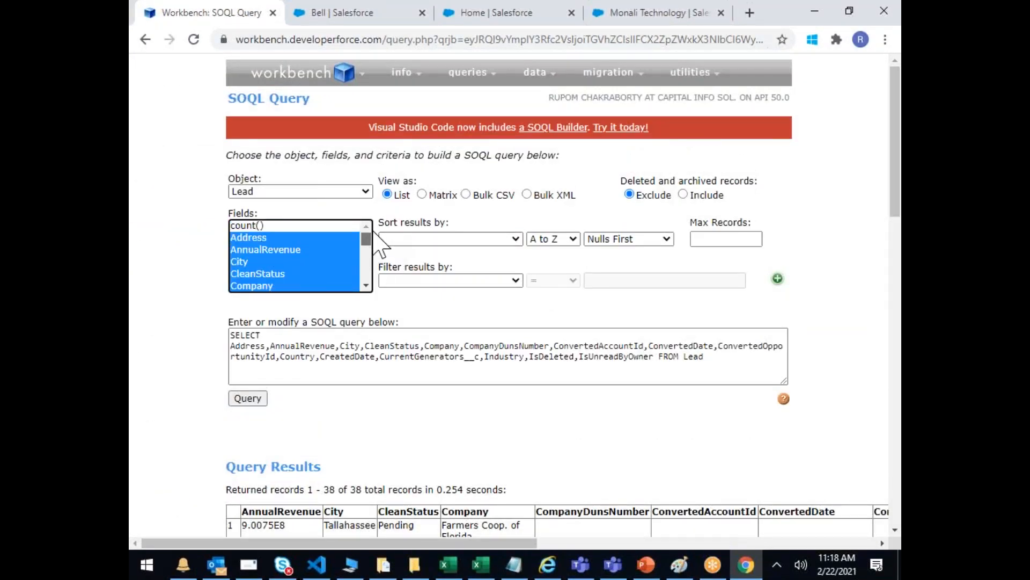
{"action": "left_click", "coordinate": [466, 194]}
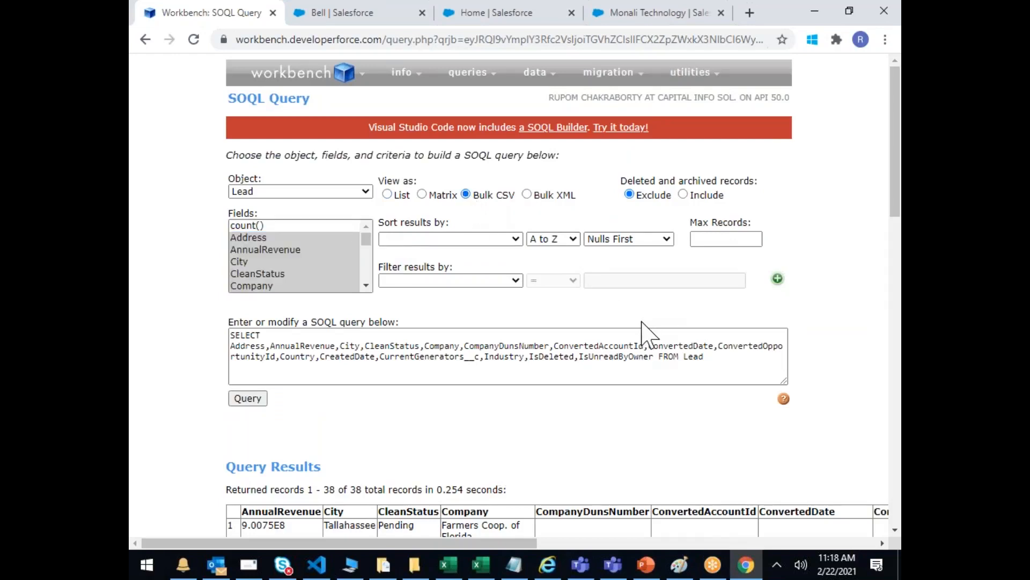
{"action": "left_click", "coordinate": [253, 398]}
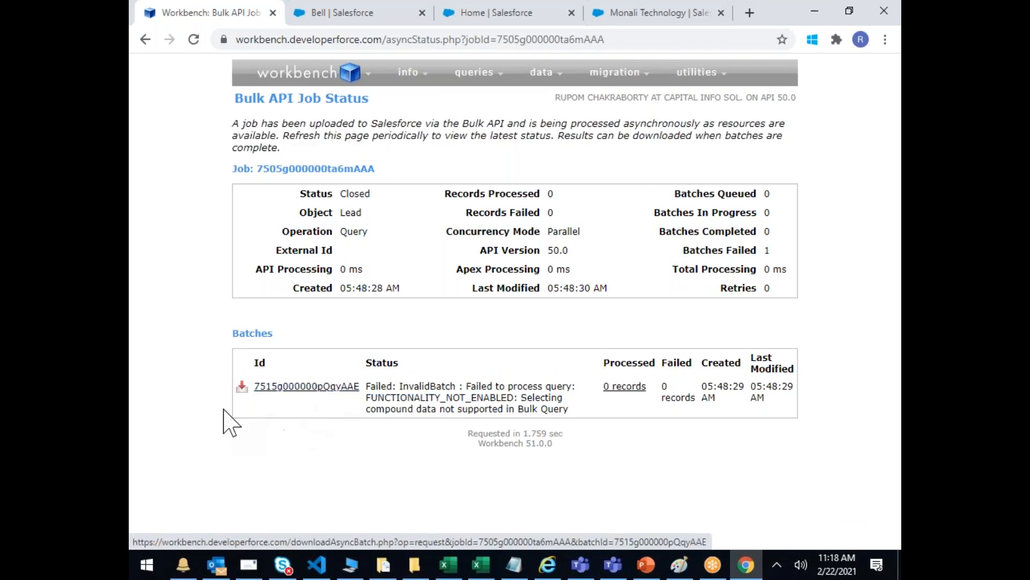
Step: Download the failed batch's bulkQuery_result CSV and read its compound-data error in the status row
{"action": "left_click", "coordinate": [241, 392]}
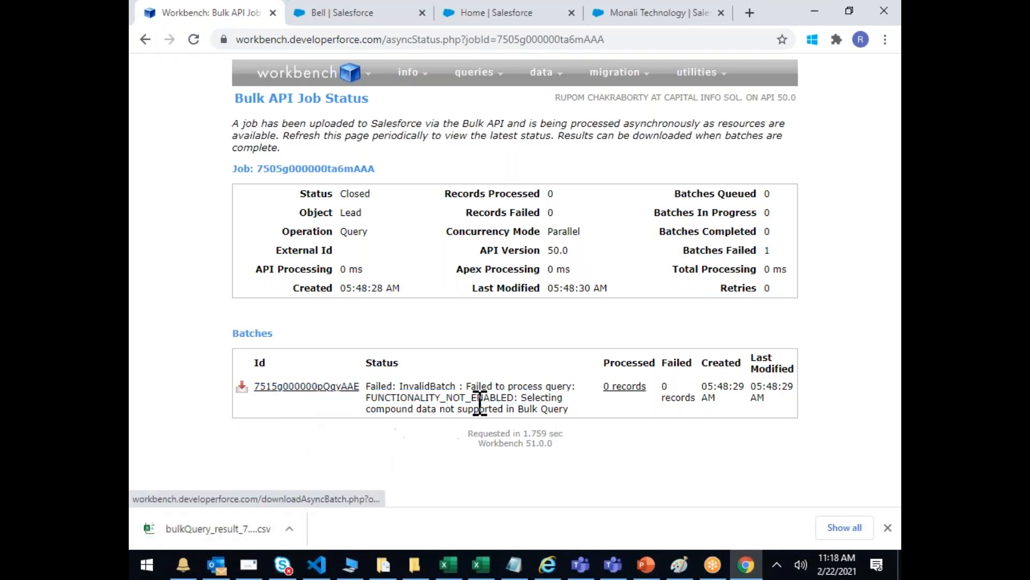
{"action": "left_click_drag", "start_coordinate": [469, 386], "coordinate": [566, 398]}
{"action": "left_click", "coordinate": [543, 429]}
{"action": "left_click_drag", "start_coordinate": [441, 407], "coordinate": [576, 396]}
{"action": "left_click", "coordinate": [499, 409]}
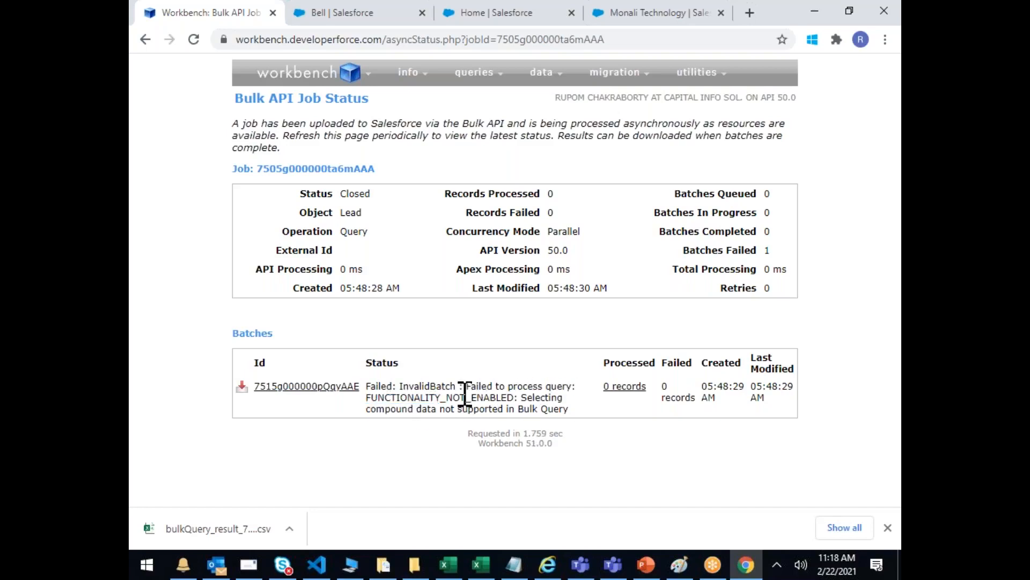
{"action": "left_click_drag", "start_coordinate": [387, 388], "coordinate": [435, 420]}
{"action": "left_click", "coordinate": [485, 408]}
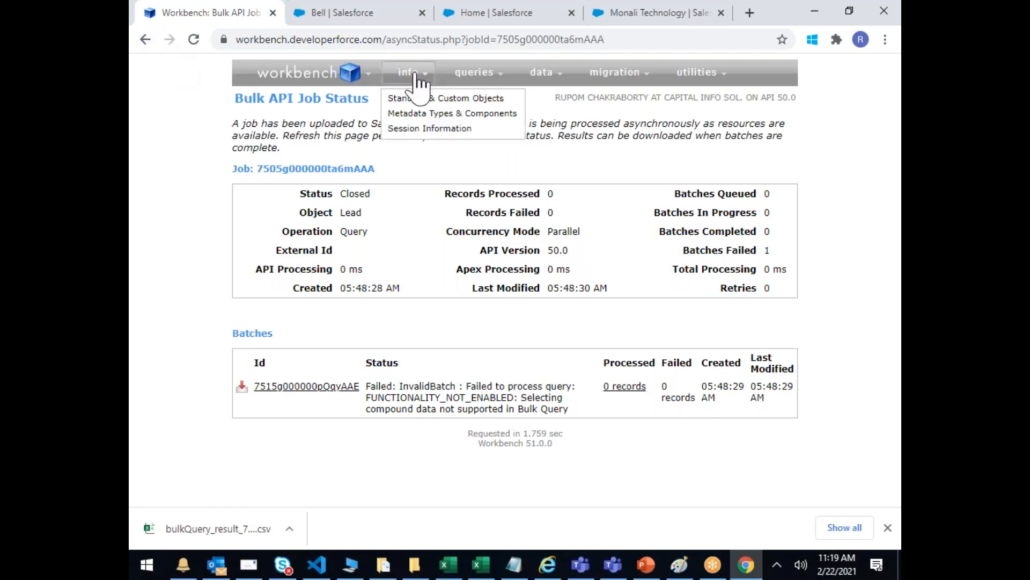
{"action": "mouse_move", "coordinate": [479, 75]}
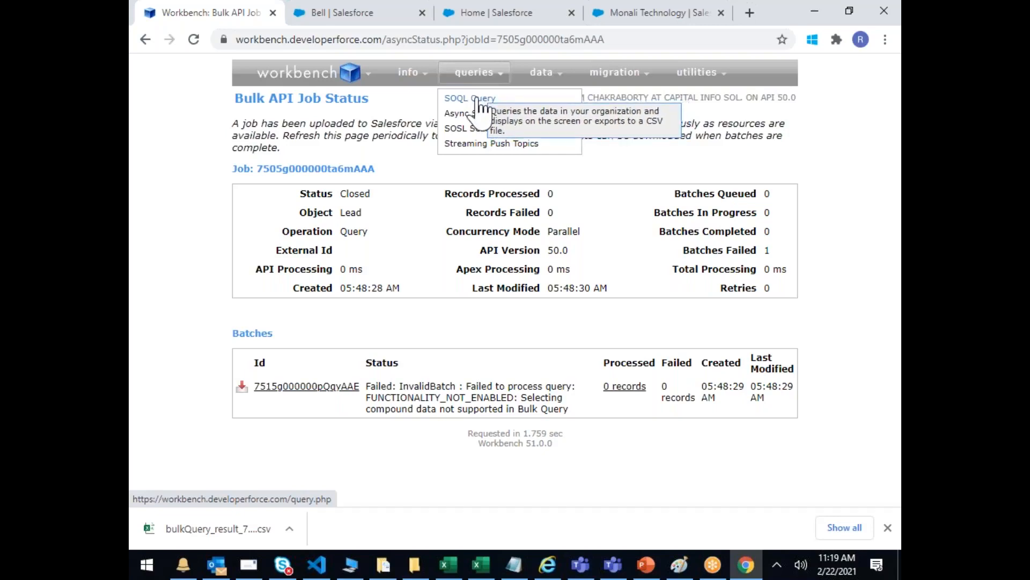
Step: Open SOQL Query and restart the Lead field selection with City only
{"action": "left_click", "coordinate": [477, 100]}
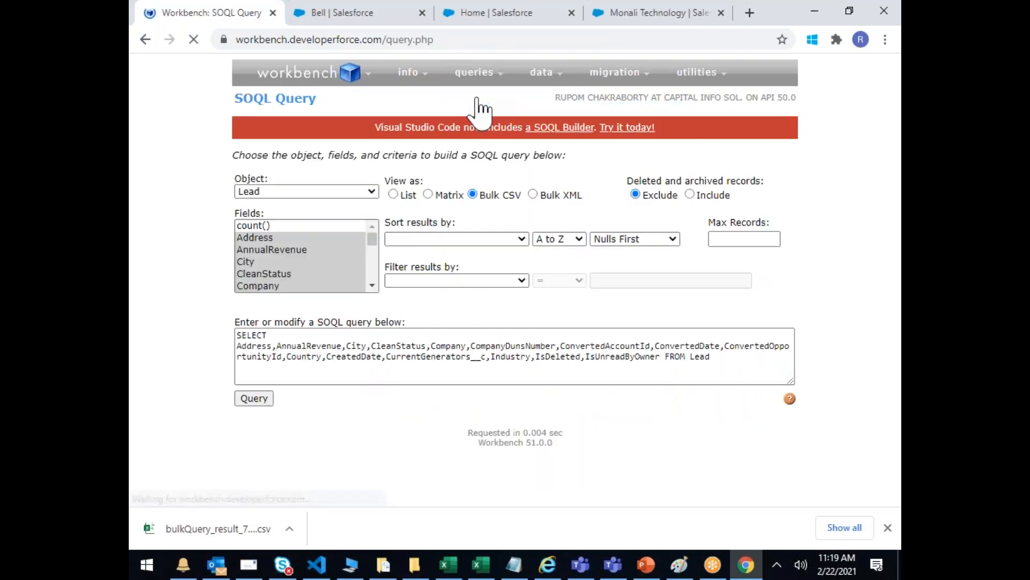
{"action": "left_click", "coordinate": [372, 241]}
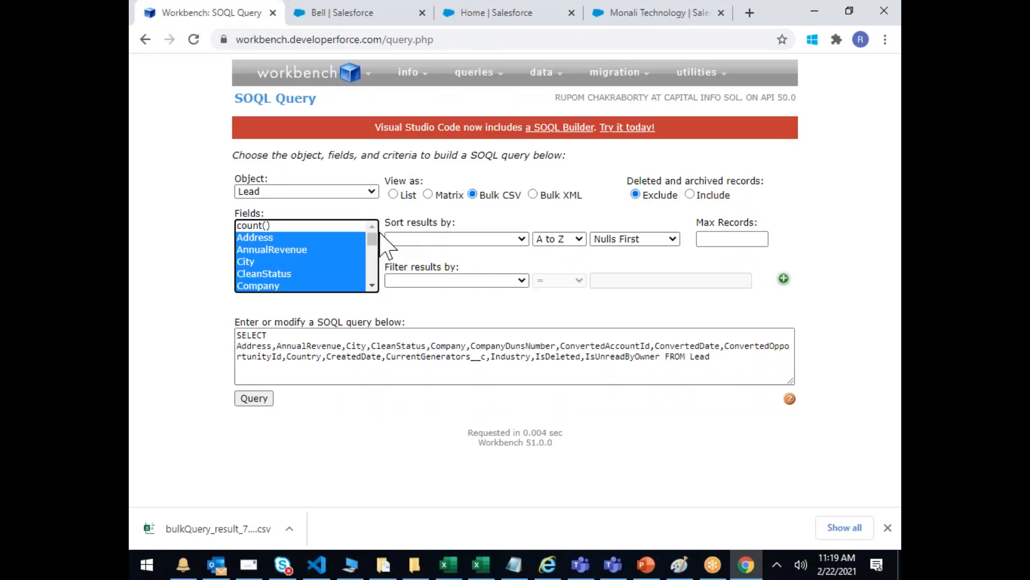
{"action": "mouse_move", "coordinate": [371, 236]}
{"action": "left_mouse_down"}
{"action": "mouse_move", "coordinate": [368, 322]}
{"action": "mouse_move", "coordinate": [368, 232]}
{"action": "left_mouse_up"}
{"action": "left_click", "coordinate": [322, 277]}
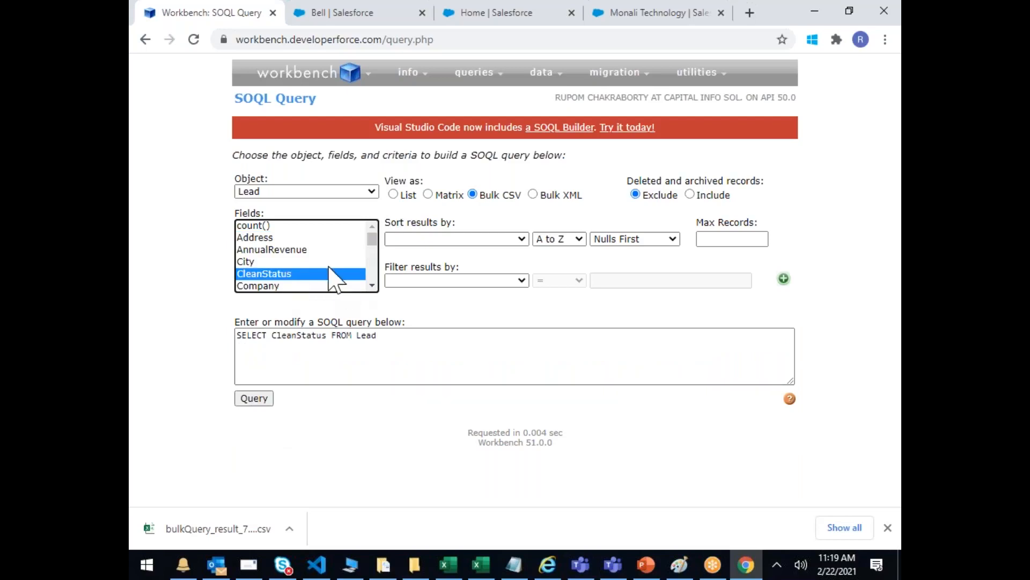
{"action": "left_click", "coordinate": [246, 261]}
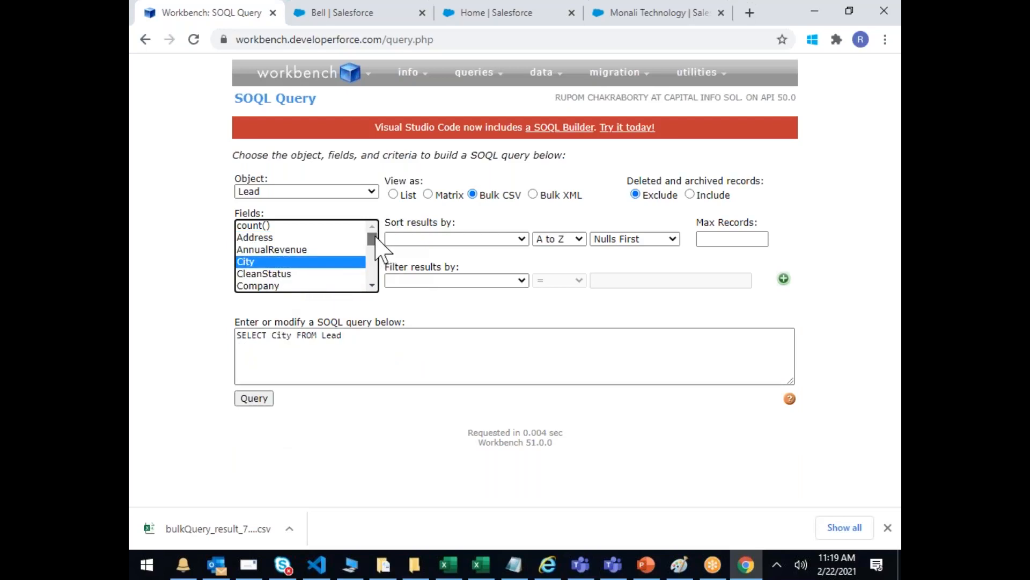
{"action": "left_click", "coordinate": [372, 286]}
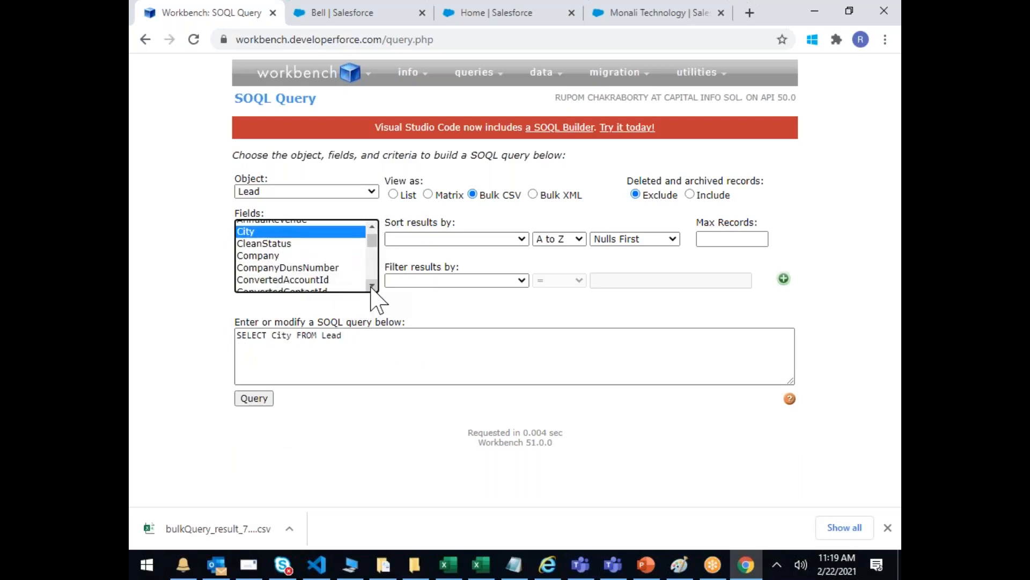
{"action": "left_click", "coordinate": [371, 286]}
{"action": "left_click", "coordinate": [372, 287]}
{"action": "left_click", "coordinate": [373, 287]}
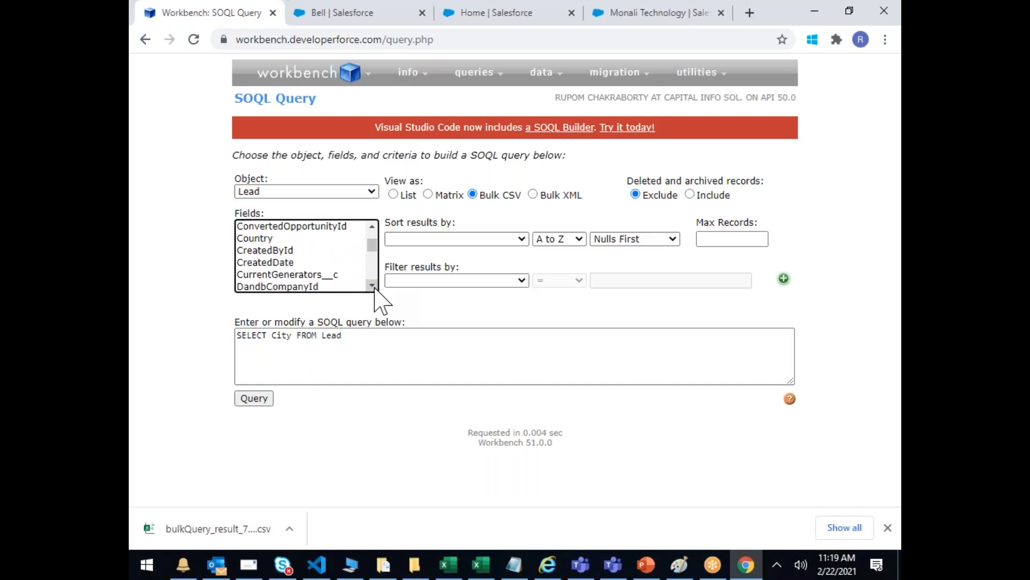
Step: Add Country, Email, Fax, LastName, Name and Street, then run the bulk query
{"action": "left_click", "coordinate": [244, 238], "text": "ctrl"}
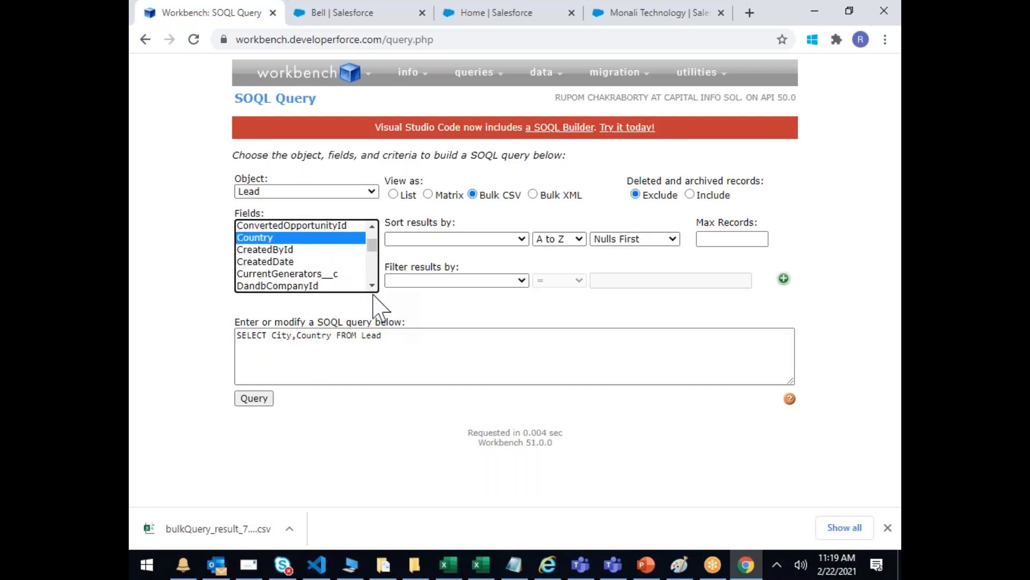
{"action": "left_click", "coordinate": [372, 286]}
{"action": "left_click", "coordinate": [372, 286]}
{"action": "left_click", "coordinate": [248, 250], "text": "ctrl"}
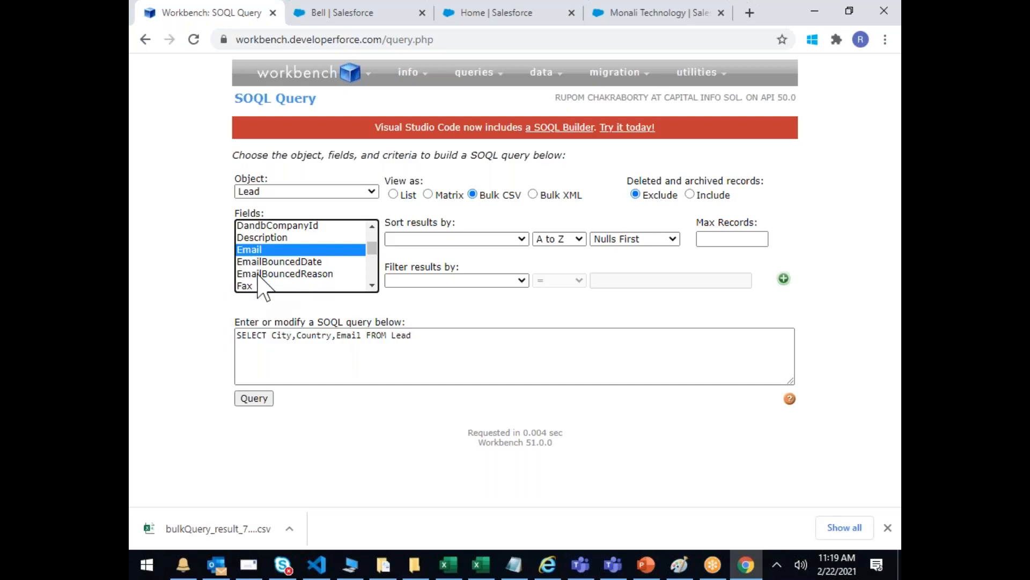
{"action": "left_click", "coordinate": [245, 285], "text": "ctrl"}
{"action": "scroll", "coordinate": [370, 285], "scroll_direction": "down", "scroll_amount": 2}
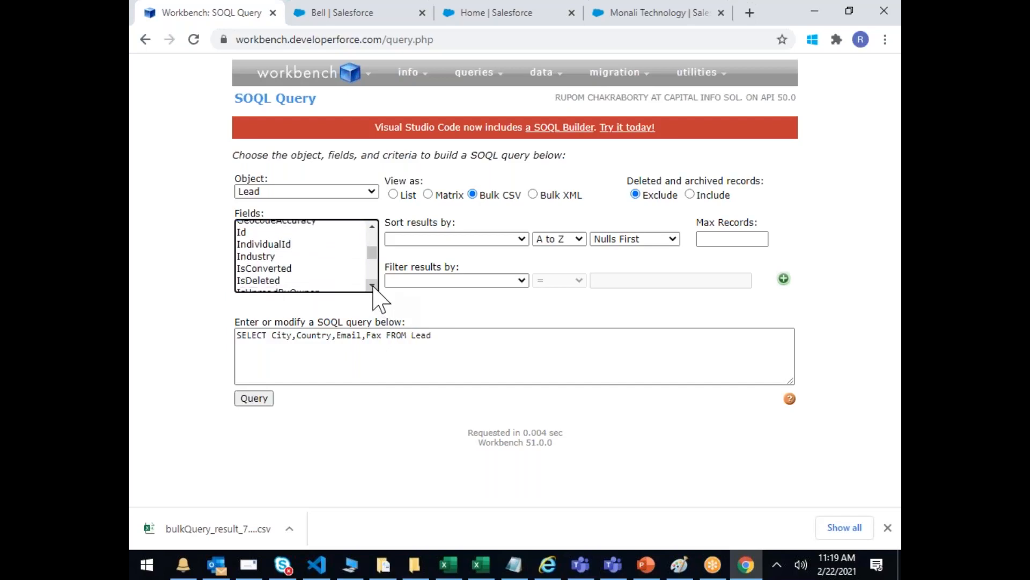
{"action": "scroll", "coordinate": [372, 286], "scroll_direction": "down", "scroll_amount": 3}
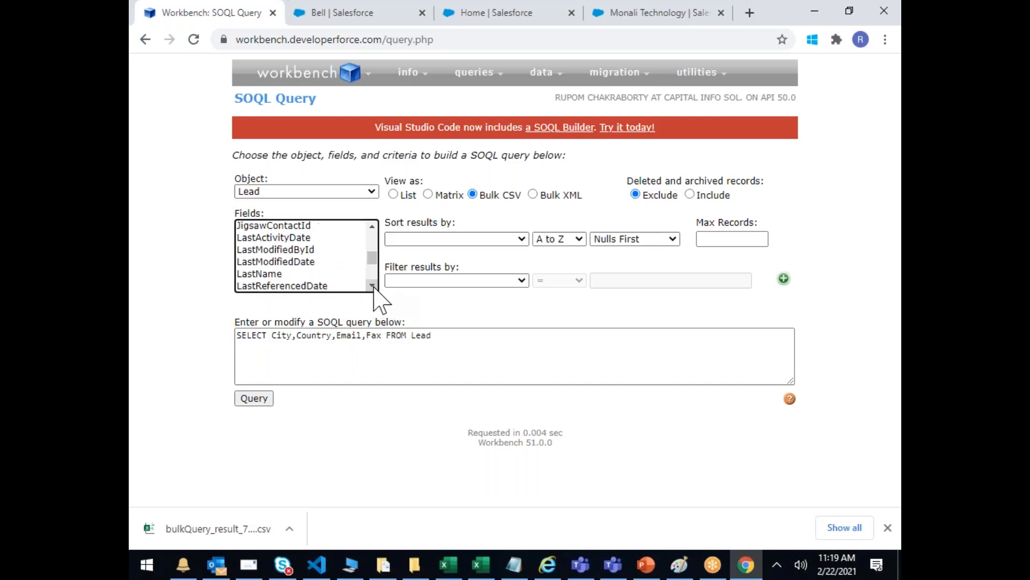
{"action": "left_click", "coordinate": [268, 244], "text": "ctrl"}
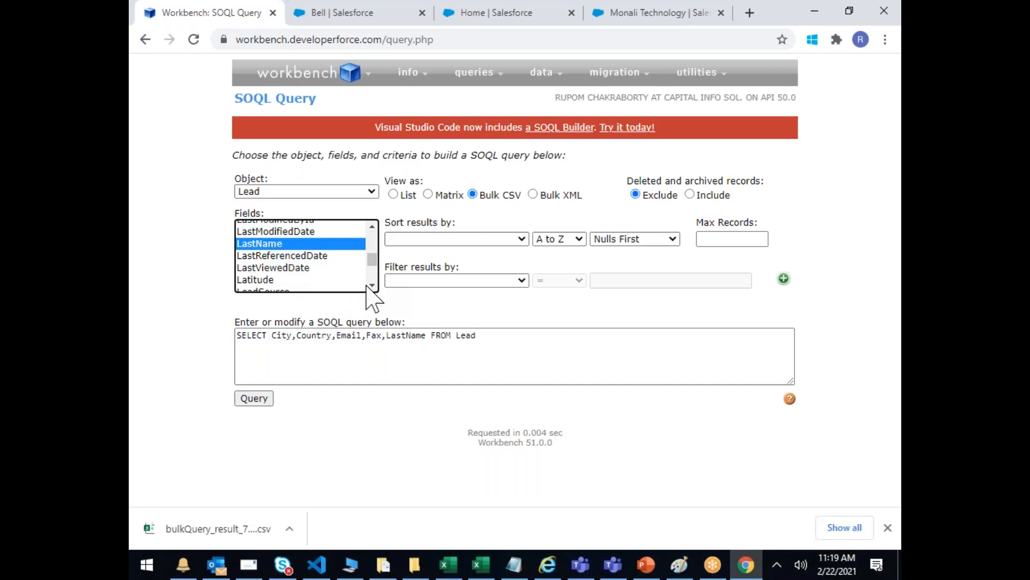
{"action": "scroll", "coordinate": [375, 288], "scroll_direction": "down", "scroll_amount": 1}
{"action": "scroll", "coordinate": [376, 289], "scroll_direction": "down", "scroll_amount": 2}
{"action": "left_click", "coordinate": [260, 250], "text": "ctrl"}
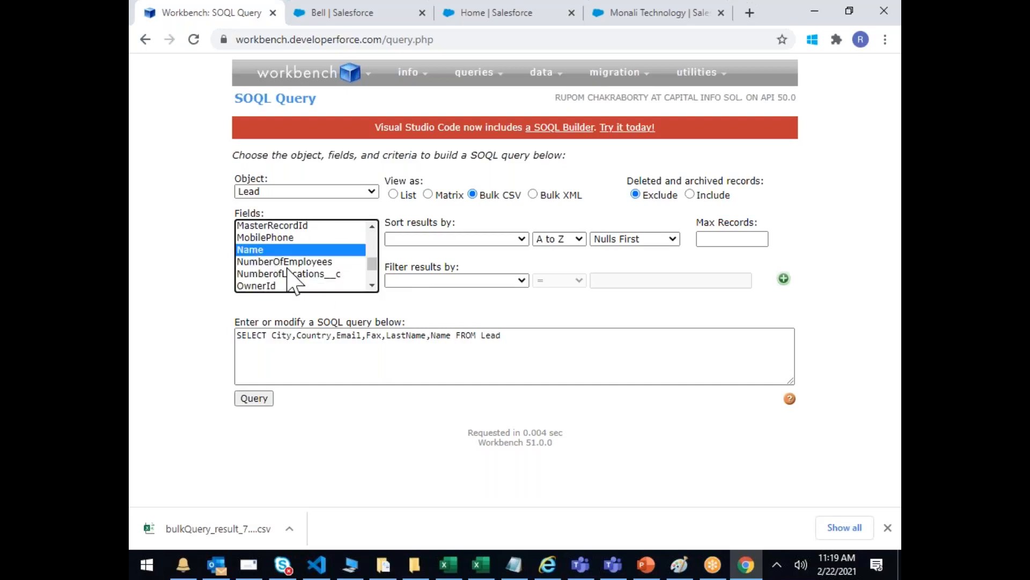
{"action": "scroll", "coordinate": [371, 288], "scroll_direction": "down", "scroll_amount": 4}
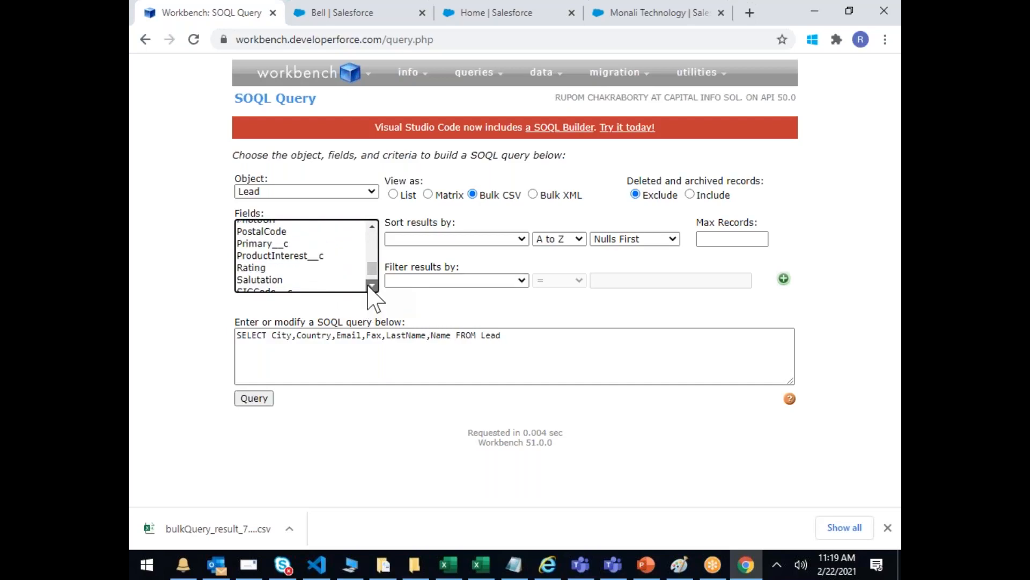
{"action": "scroll", "coordinate": [372, 288], "scroll_direction": "down", "scroll_amount": 1}
{"action": "left_click", "coordinate": [252, 269], "text": "ctrl"}
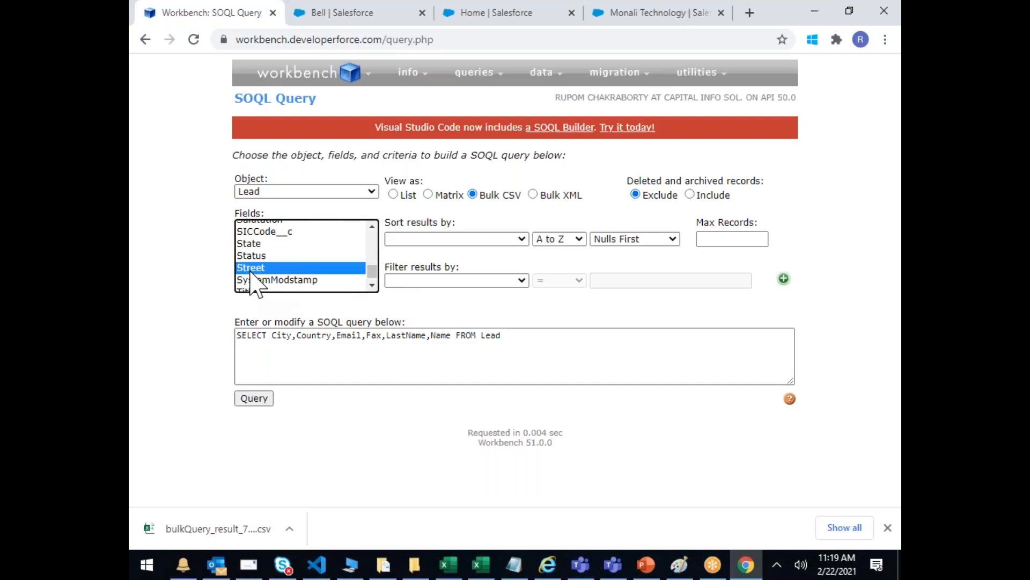
{"action": "left_click", "coordinate": [249, 399]}
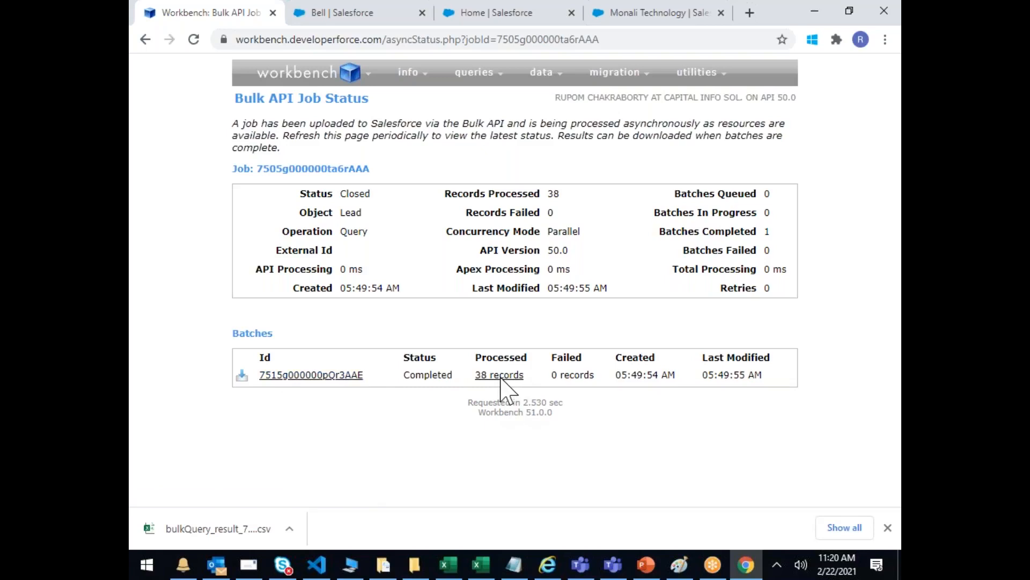
Step: Download the completed batch's 38-record results CSV and open it in Excel
{"action": "mouse_move", "coordinate": [508, 378]}
{"action": "left_click", "coordinate": [242, 377]}
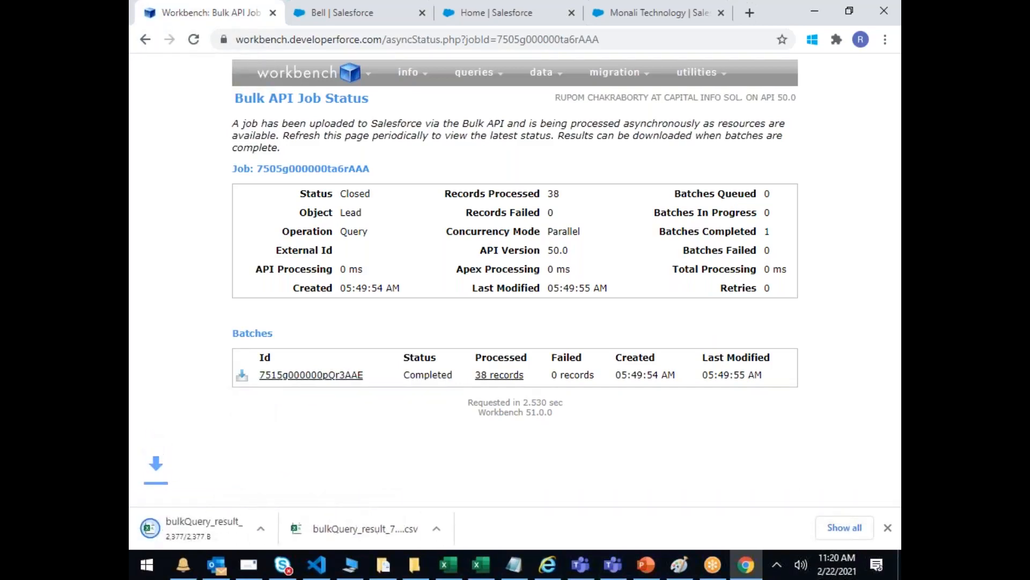
{"action": "left_click", "coordinate": [241, 529]}
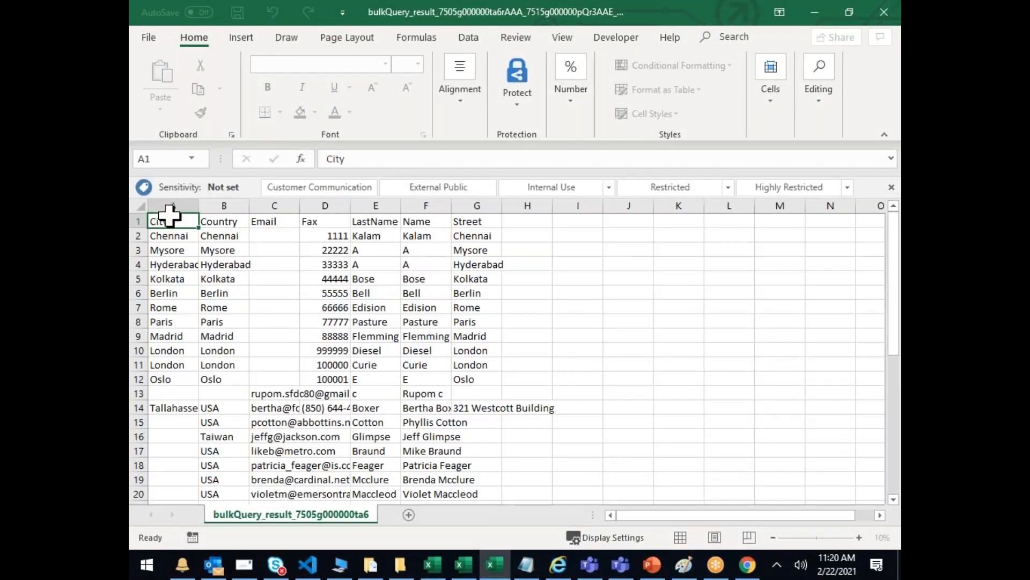
Step: Select result cells and the A1:G1 header row, then switch to BFS_EMEA_FY21Q3_M2
{"action": "left_click", "coordinate": [171, 207]}
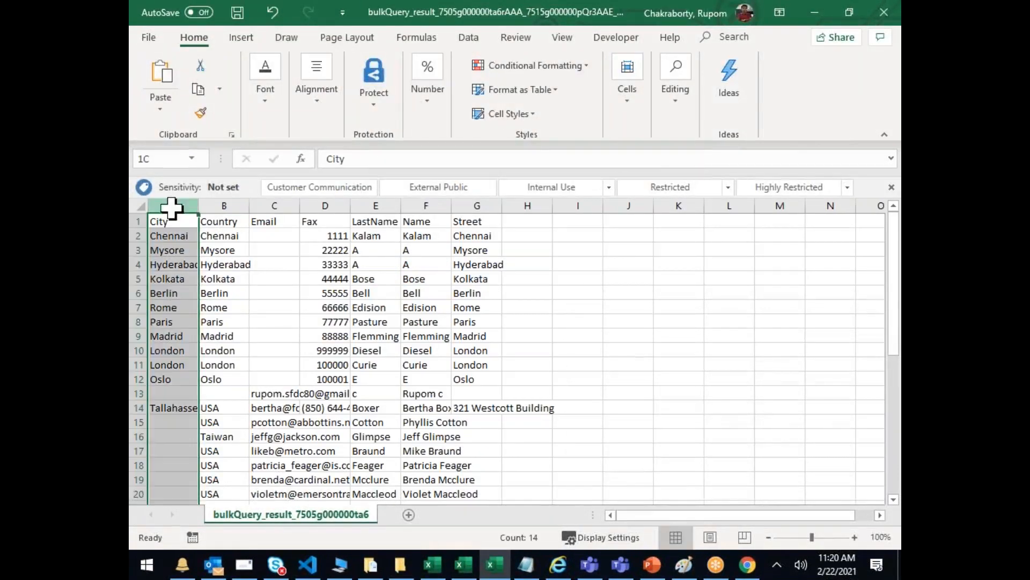
{"action": "left_click", "coordinate": [223, 206]}
{"action": "scroll", "coordinate": [335, 244], "scroll_direction": "down", "scroll_amount": 1}
{"action": "scroll", "coordinate": [333, 252], "scroll_direction": "up", "scroll_amount": 1}
{"action": "left_click_drag", "start_coordinate": [425, 252], "coordinate": [424, 263]}
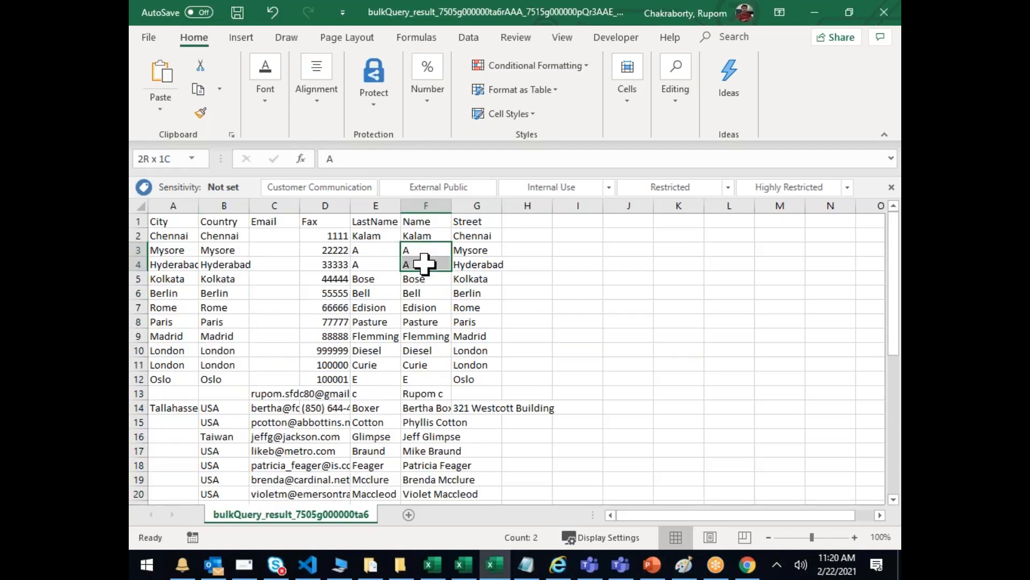
{"action": "left_click_drag", "start_coordinate": [471, 235], "coordinate": [476, 265]}
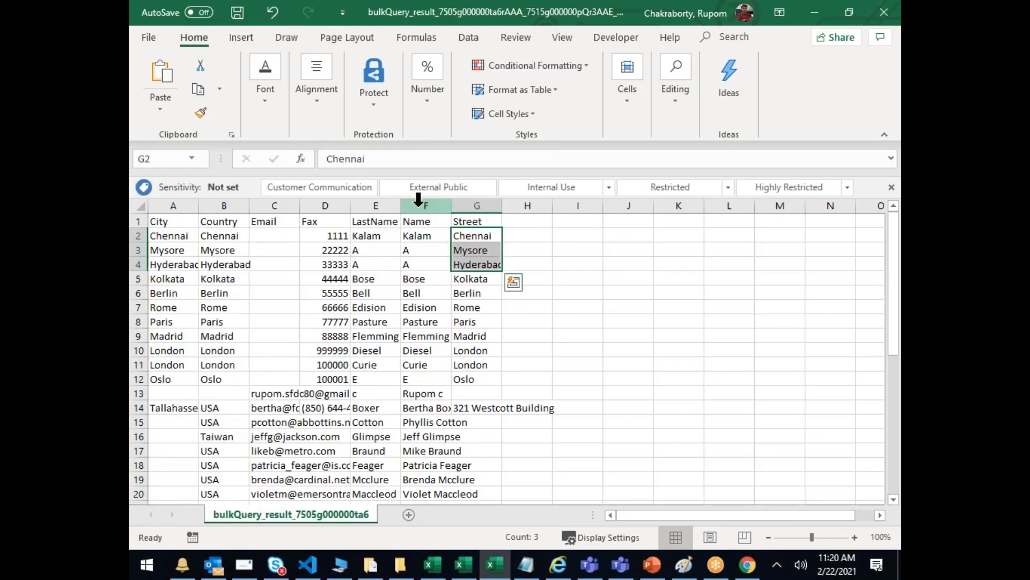
{"action": "left_click_drag", "start_coordinate": [173, 205], "coordinate": [488, 210]}
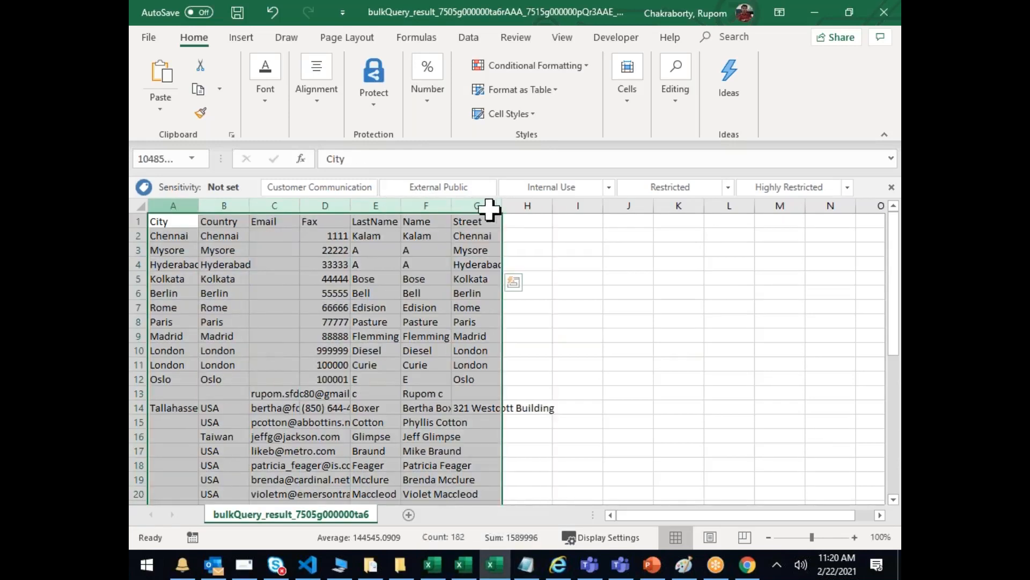
{"action": "left_click", "coordinate": [404, 276]}
{"action": "left_click_drag", "start_coordinate": [156, 221], "coordinate": [468, 222]}
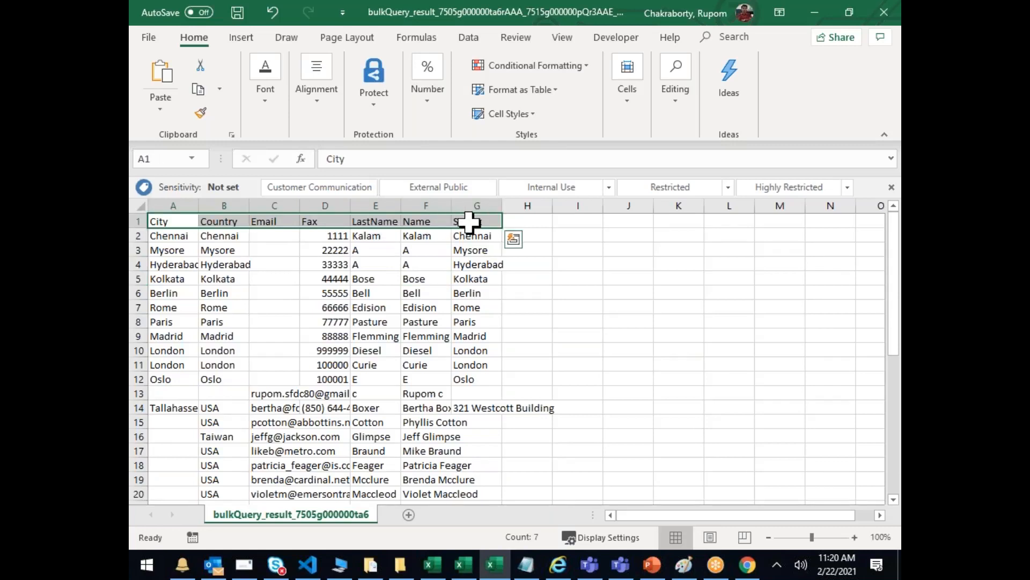
{"action": "left_click", "coordinate": [494, 564]}
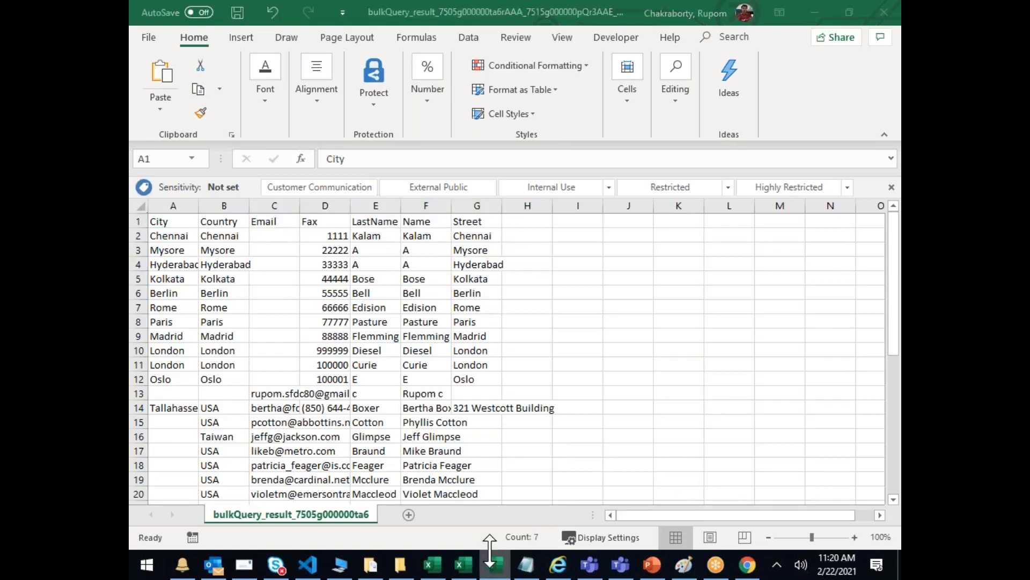
{"action": "left_click", "coordinate": [464, 562]}
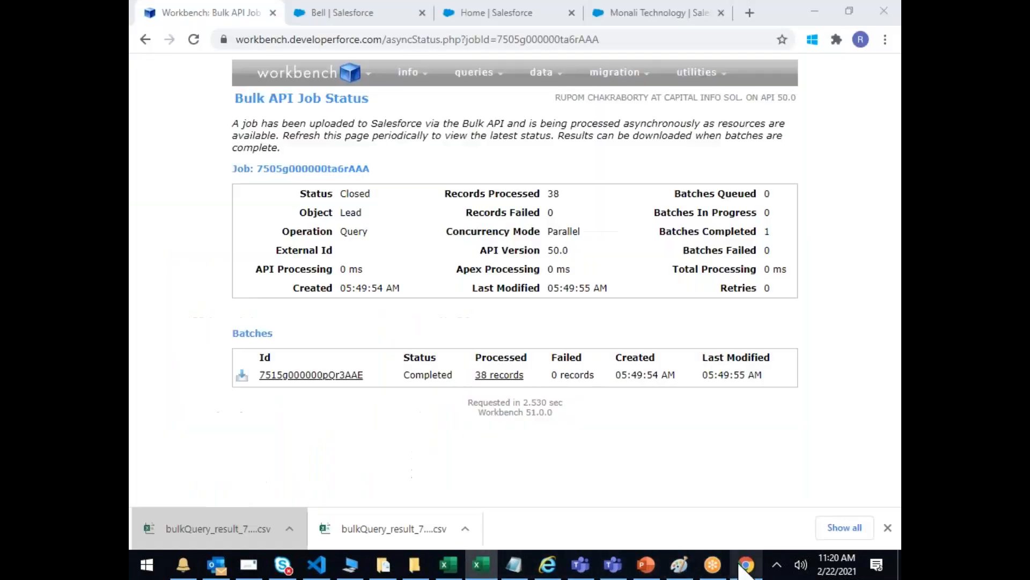
Step: Back in Chrome, close the Workbench tab and go to the Salesforce Setup tab
{"action": "left_click", "coordinate": [744, 568]}
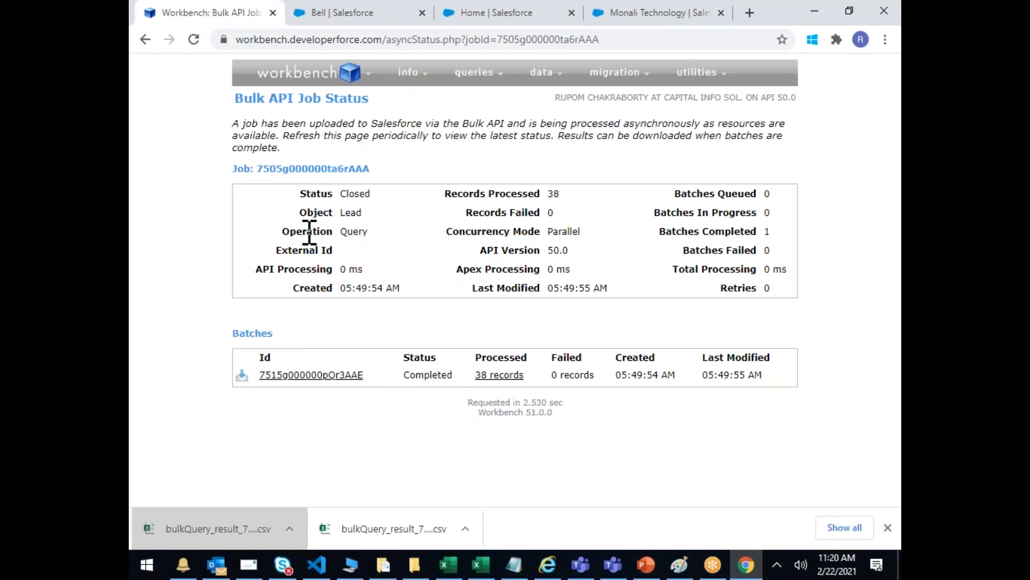
{"action": "left_click", "coordinate": [273, 13]}
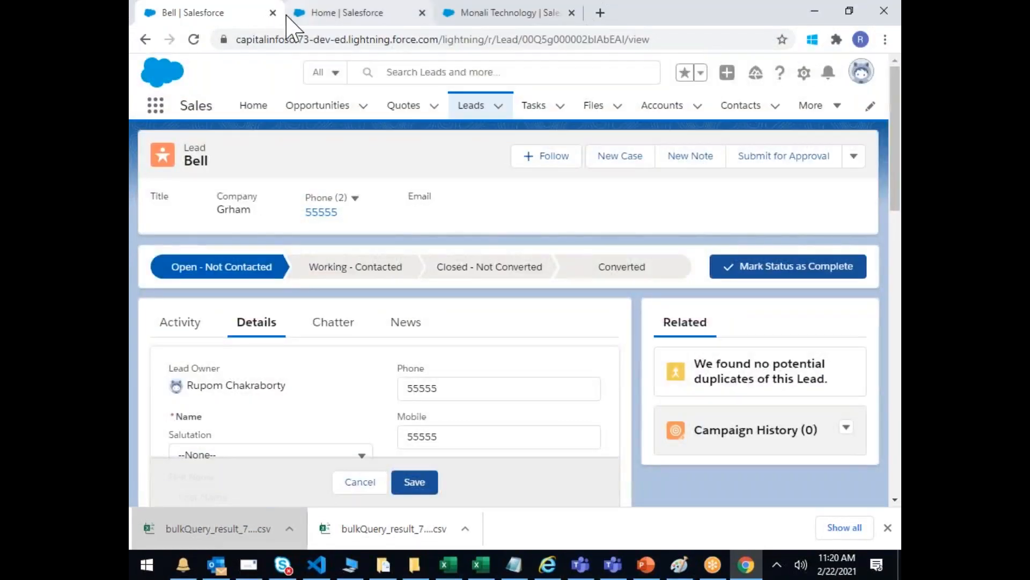
{"action": "left_click", "coordinate": [309, 12]}
{"action": "right_click", "coordinate": [293, 16]}
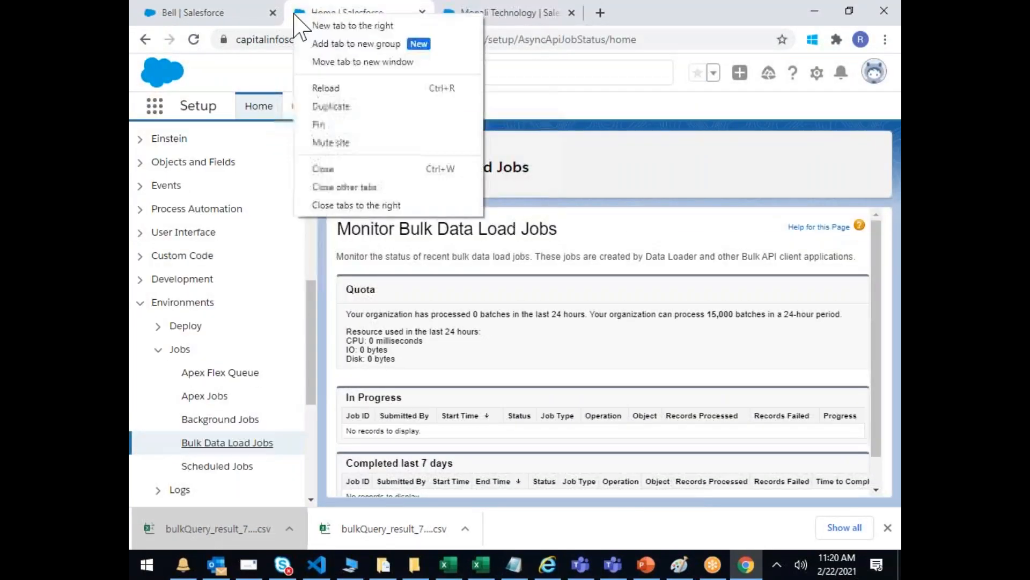
{"action": "left_click", "coordinate": [264, 210]}
Step: Expand Integrations in the Setup sidebar and open the Data Import Wizard page
{"action": "left_click", "coordinate": [142, 305]}
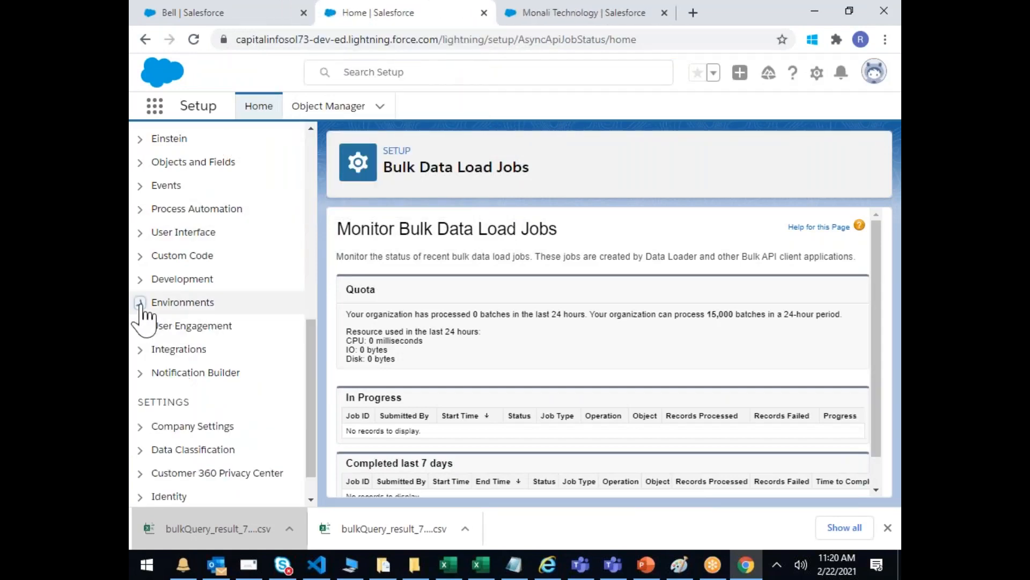
{"action": "left_click", "coordinate": [140, 350]}
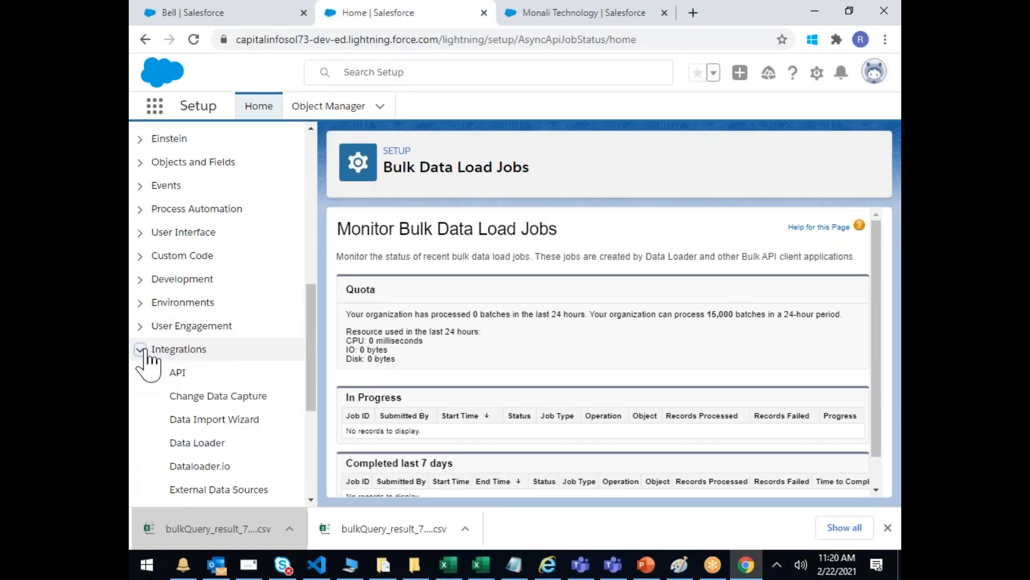
{"action": "scroll", "coordinate": [215, 312], "scroll_direction": "down", "scroll_amount": 3}
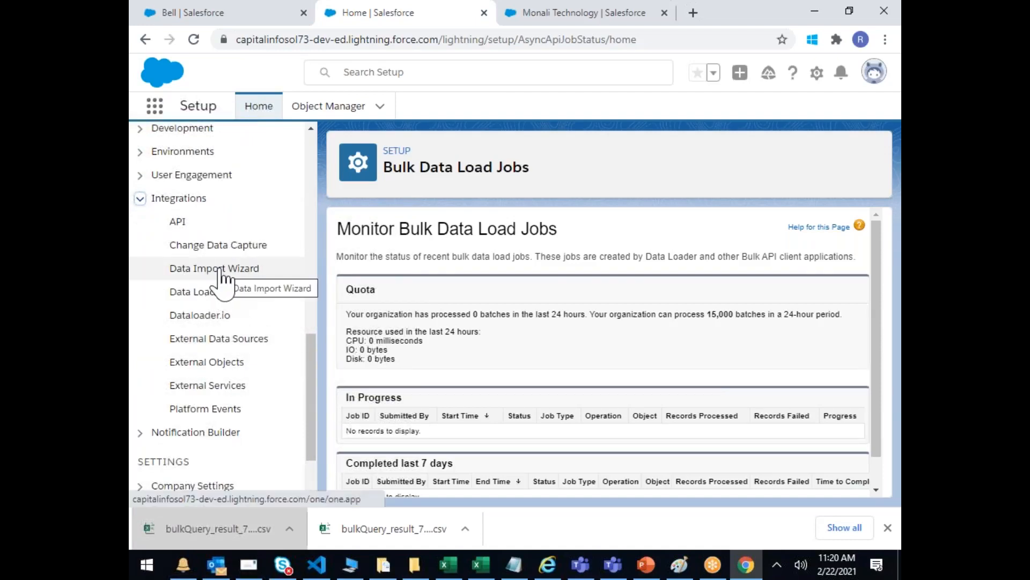
{"action": "left_click", "coordinate": [224, 279]}
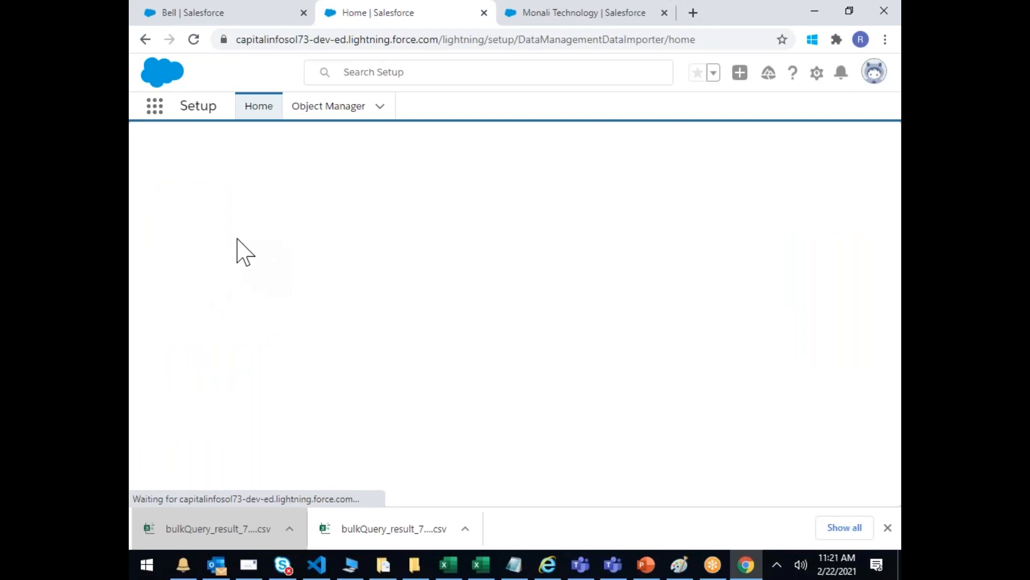
{"action": "left_click", "coordinate": [888, 528]}
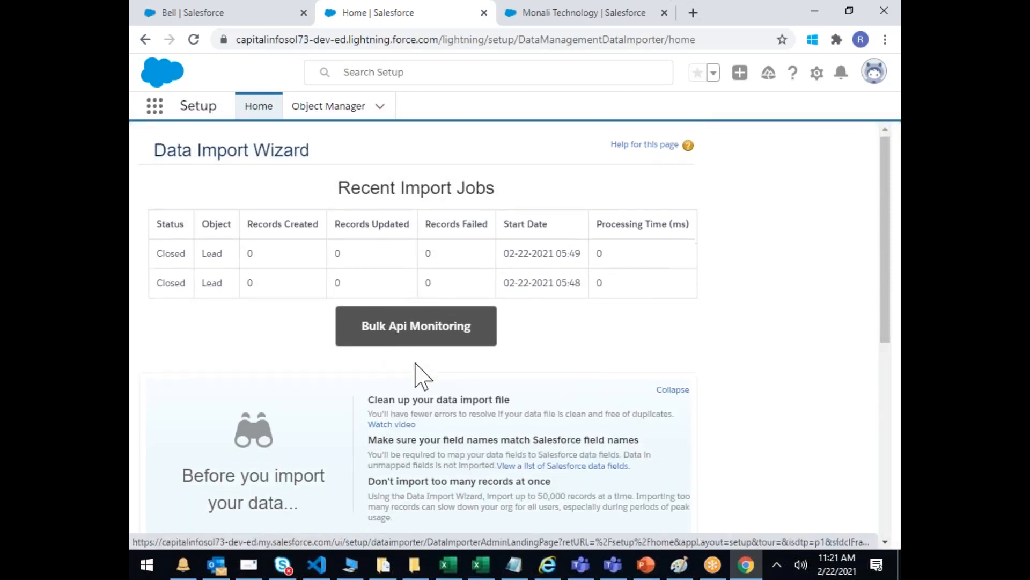
{"action": "scroll", "coordinate": [421, 375], "scroll_direction": "down", "scroll_amount": 7}
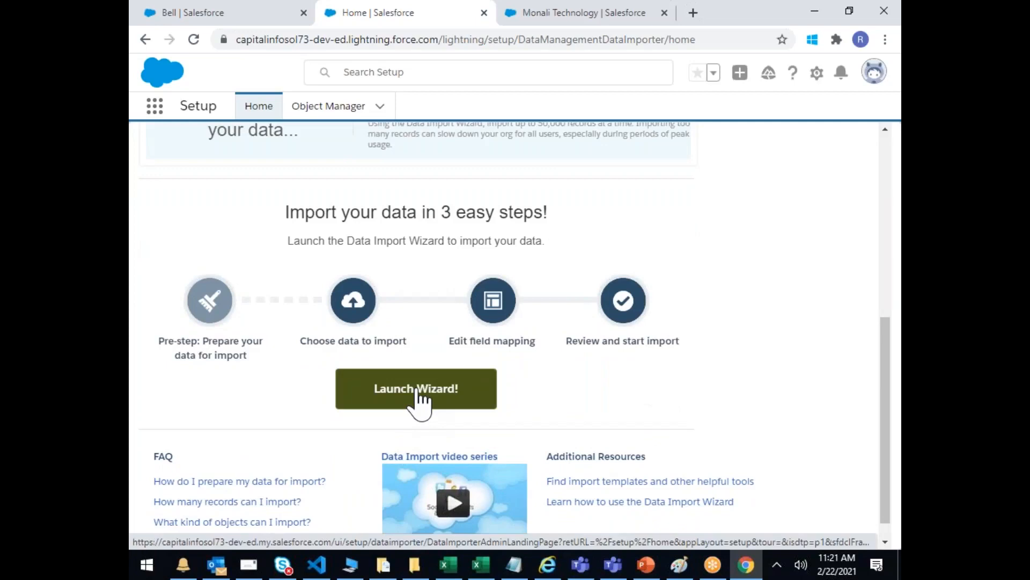
Step: Launch the import wizard for Accounts and Contacts, choosing Add new records
{"action": "left_click", "coordinate": [417, 394]}
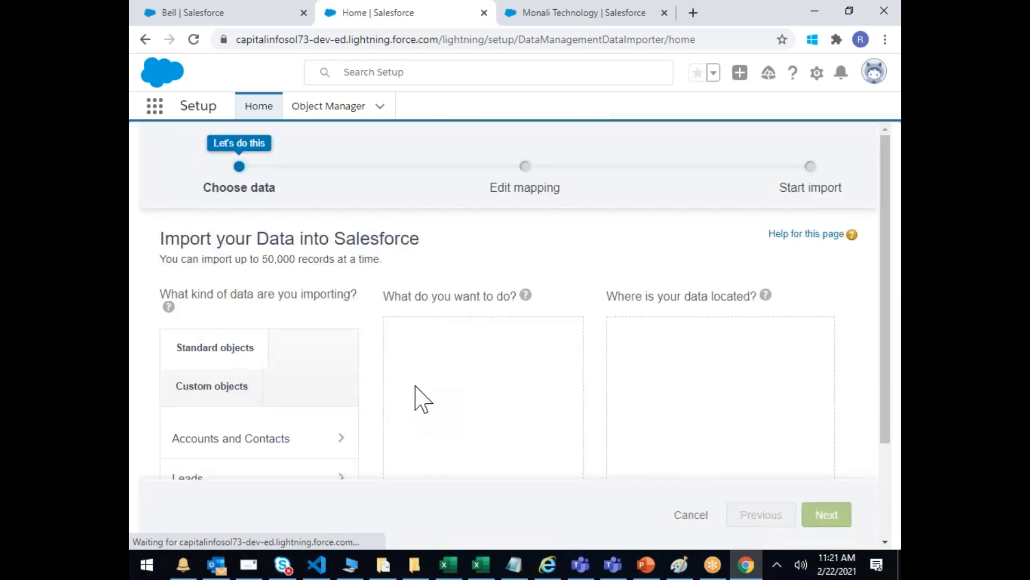
{"action": "scroll", "coordinate": [422, 398], "scroll_direction": "down", "scroll_amount": 1}
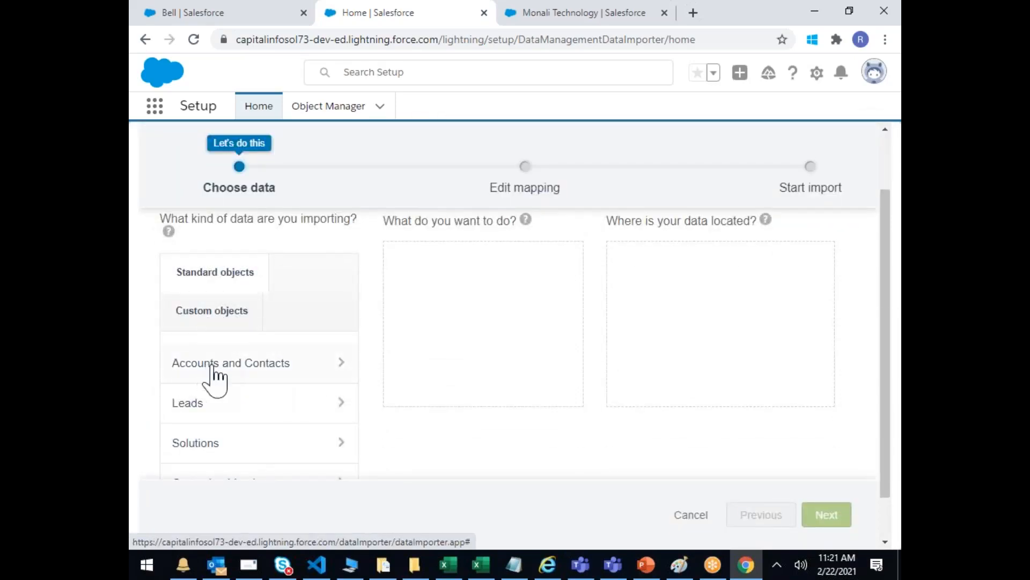
{"action": "scroll", "coordinate": [213, 374], "scroll_direction": "down", "scroll_amount": 1}
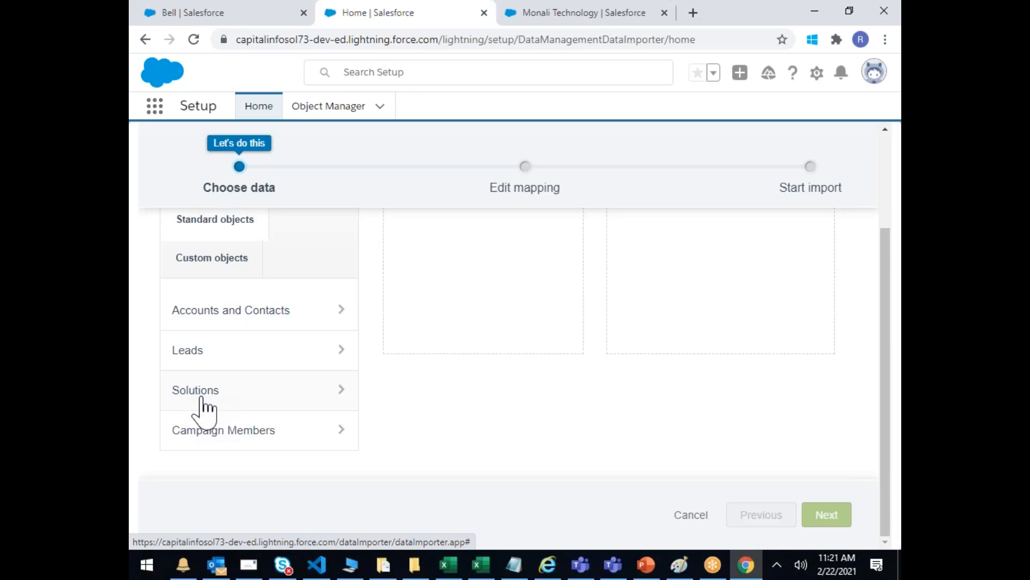
{"action": "left_click", "coordinate": [223, 315]}
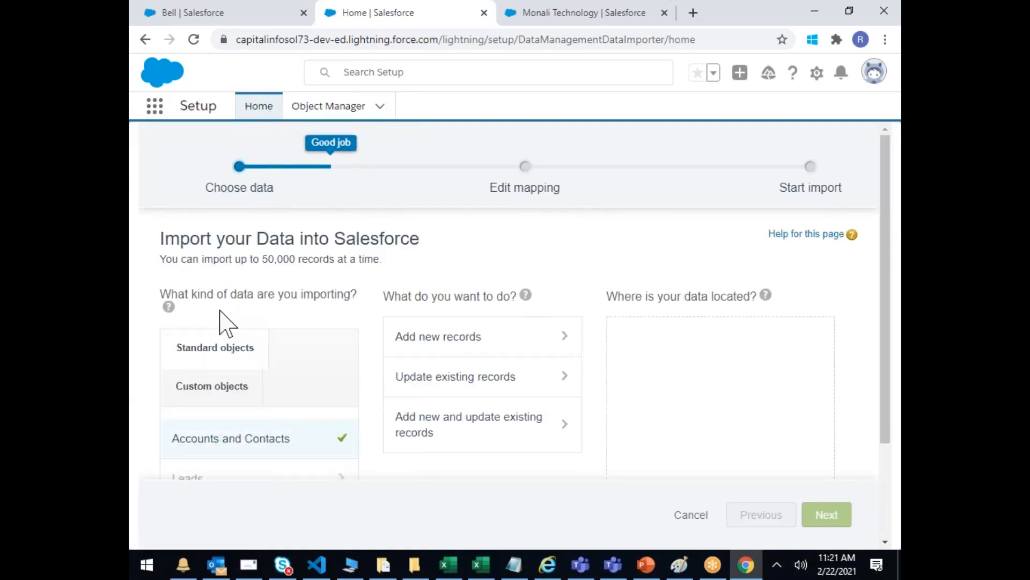
{"action": "left_click", "coordinate": [429, 349]}
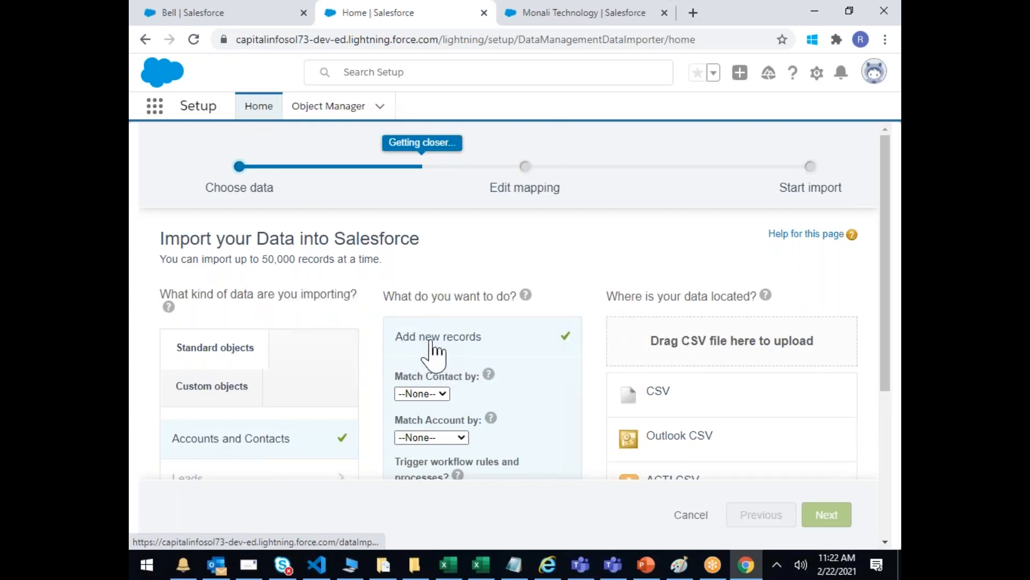
Step: Review the Match Contact by options, leaving matching at None
{"action": "scroll", "coordinate": [433, 352], "scroll_direction": "down", "scroll_amount": 4}
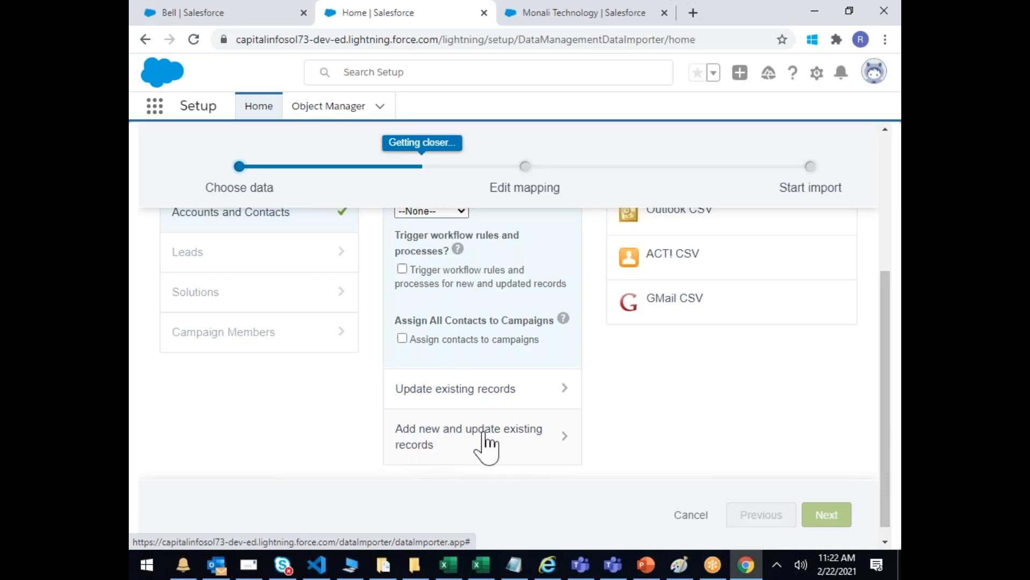
{"action": "scroll", "coordinate": [487, 450], "scroll_direction": "up", "scroll_amount": 3}
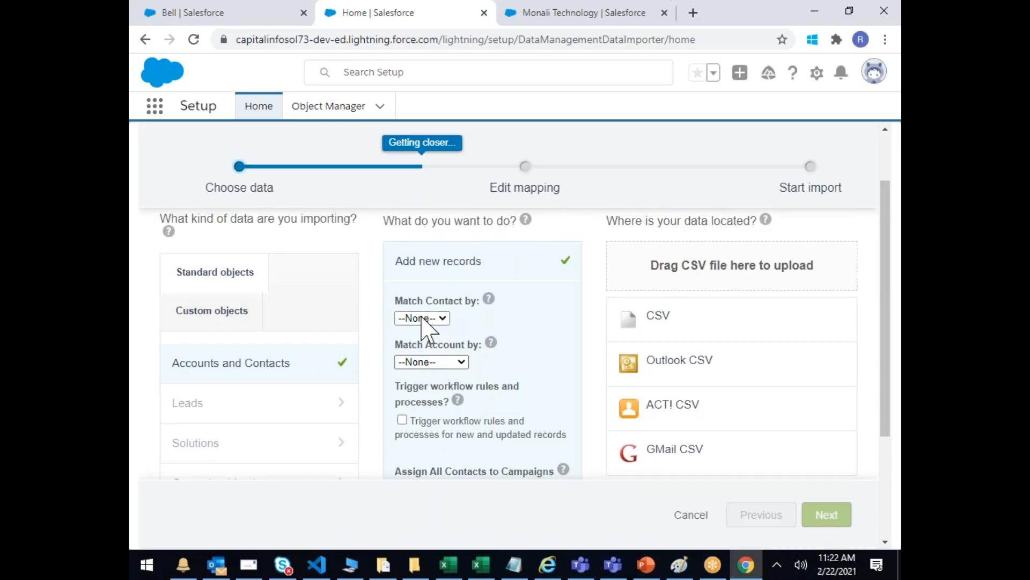
{"action": "left_click", "coordinate": [422, 318]}
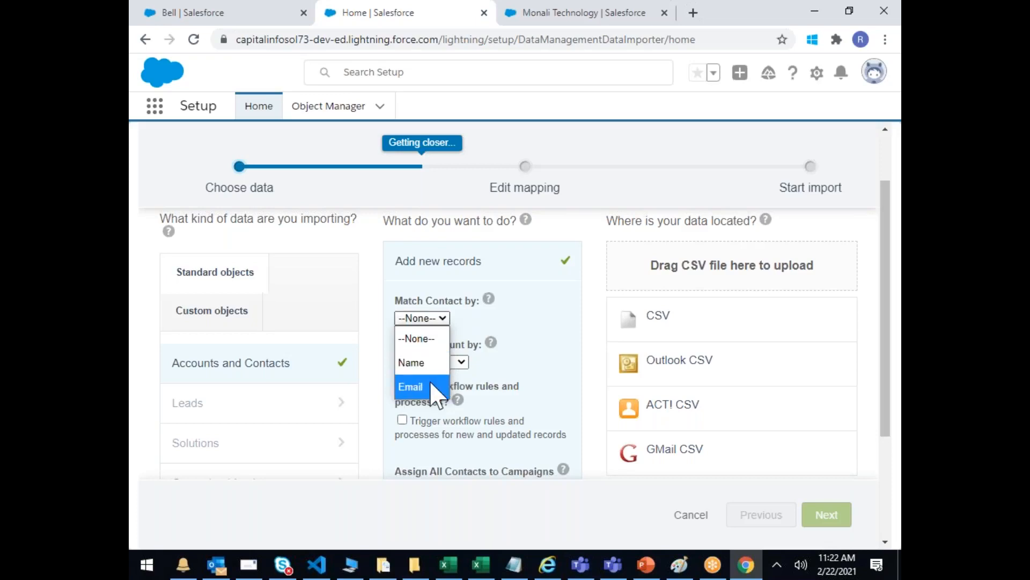
{"action": "scroll", "coordinate": [545, 295], "scroll_direction": "up", "scroll_amount": 2}
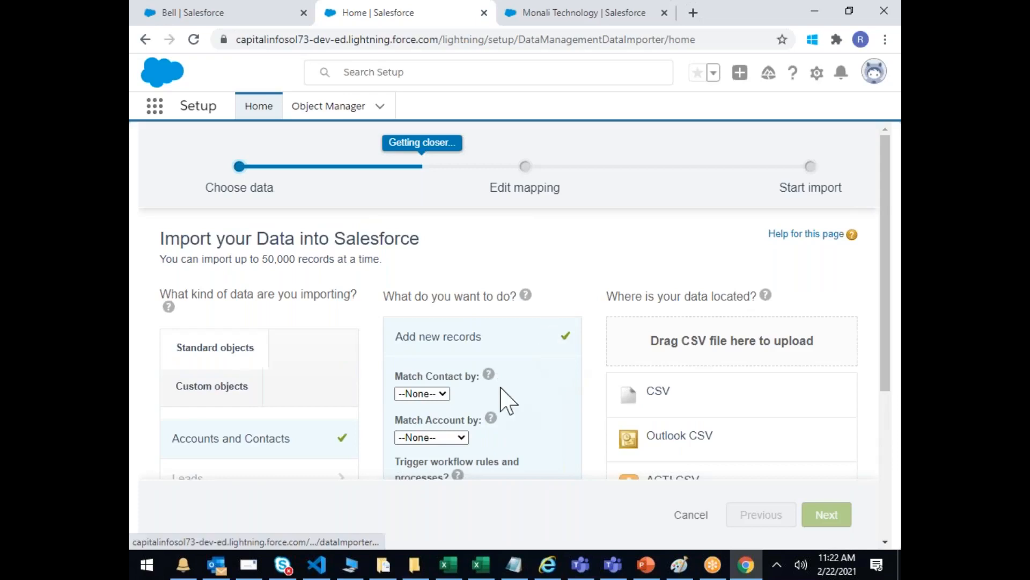
{"action": "scroll", "coordinate": [771, 346], "scroll_direction": "down", "scroll_amount": 2}
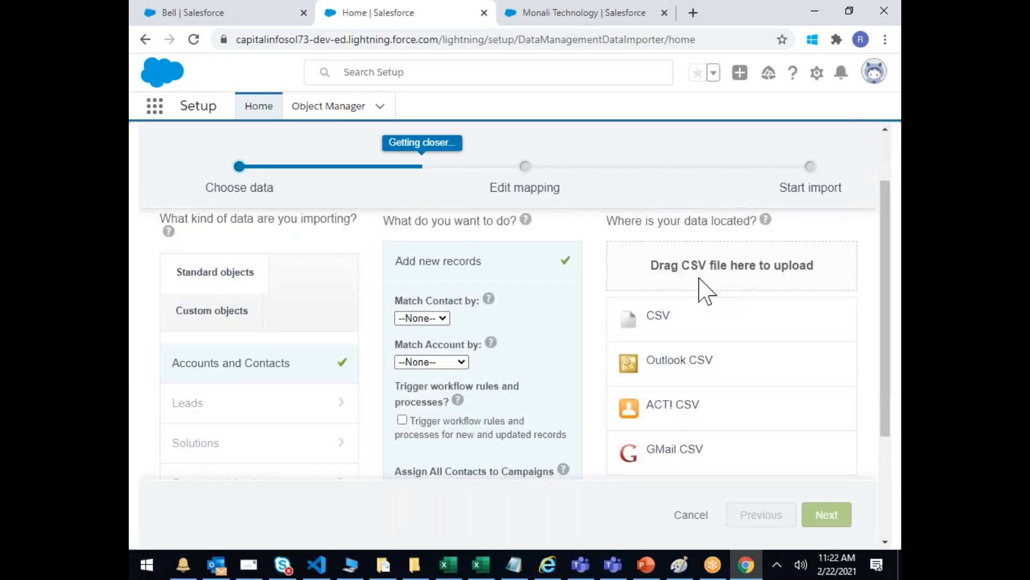
Step: Pick CSV as the source, attach SCIUpload.csv via All Files, and continue to field mapping
{"action": "left_click", "coordinate": [672, 326]}
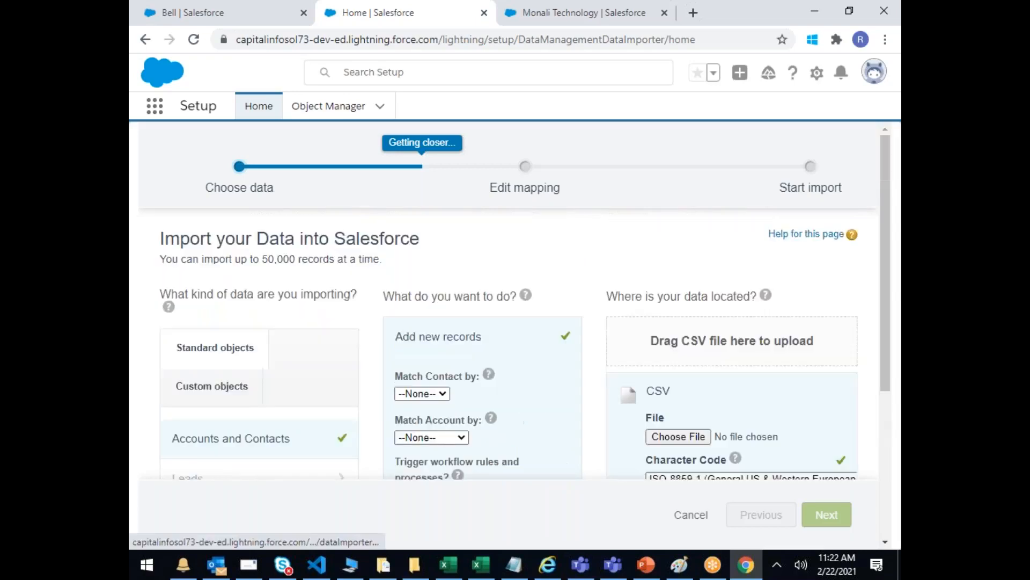
{"action": "left_click", "coordinate": [692, 436]}
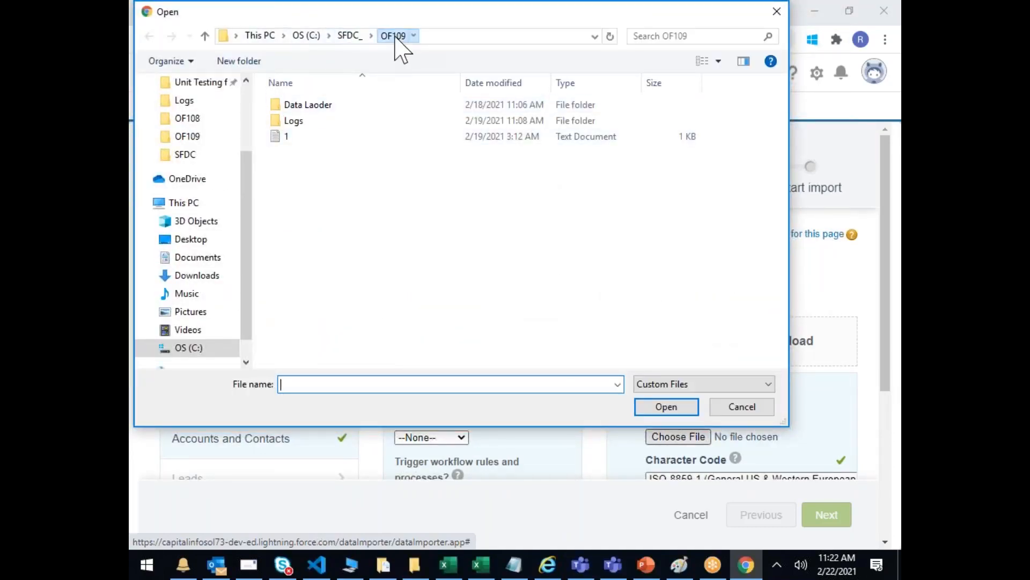
{"action": "left_click", "coordinate": [681, 384]}
{"action": "left_click", "coordinate": [679, 410]}
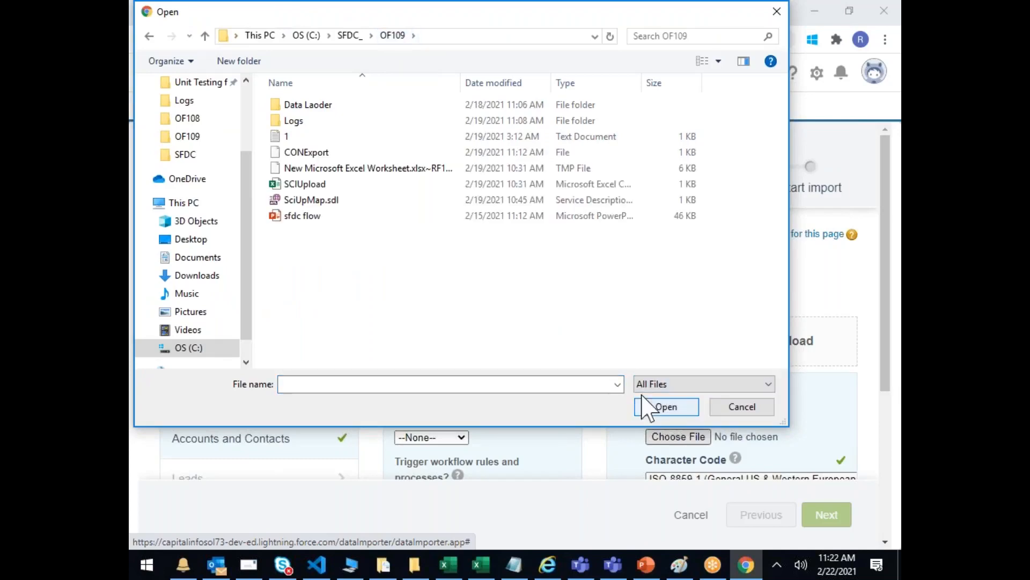
{"action": "left_click", "coordinate": [301, 183]}
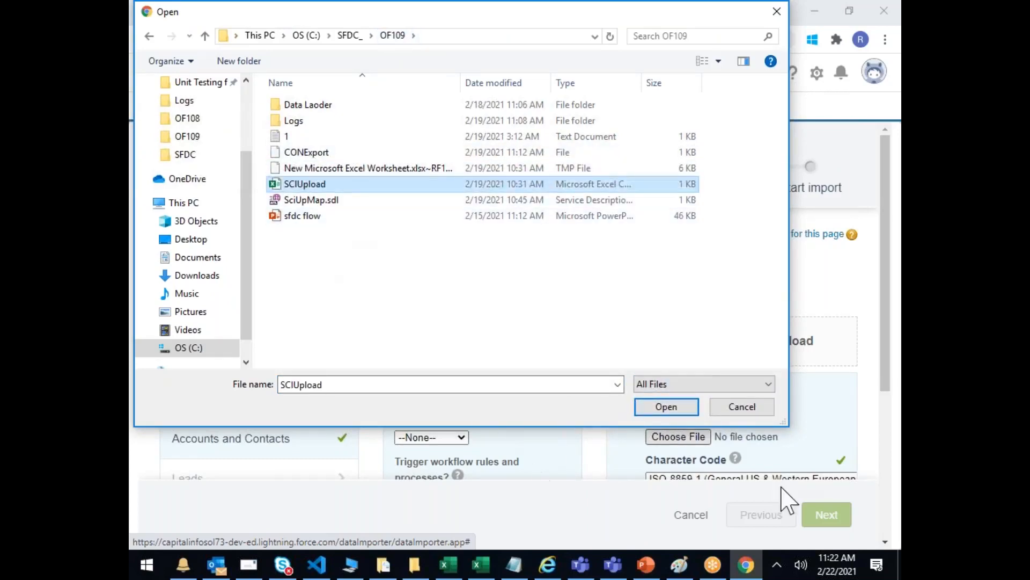
{"action": "left_click", "coordinate": [667, 410]}
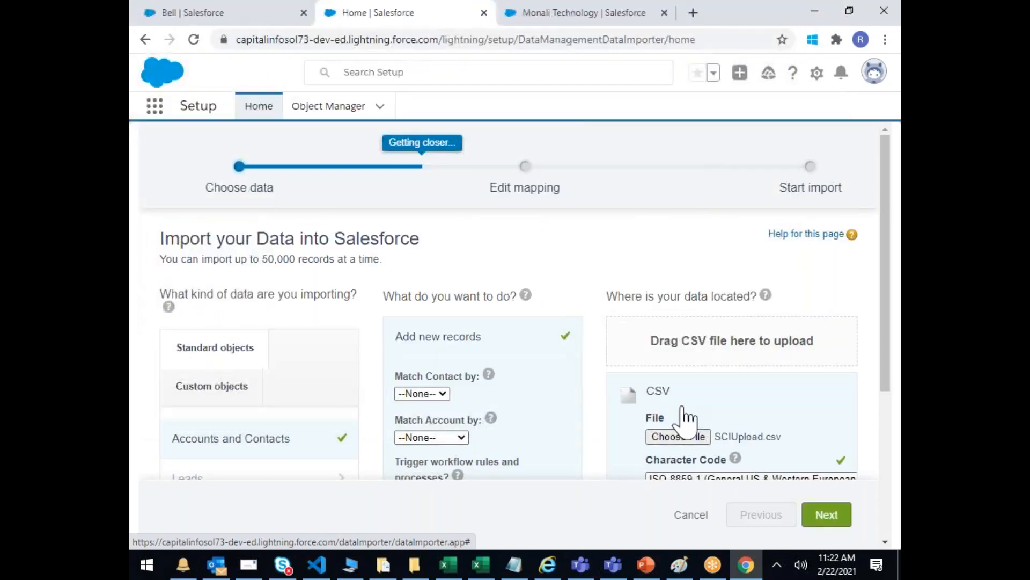
{"action": "scroll", "coordinate": [697, 430], "scroll_direction": "down", "scroll_amount": 3}
{"action": "left_click", "coordinate": [833, 520]}
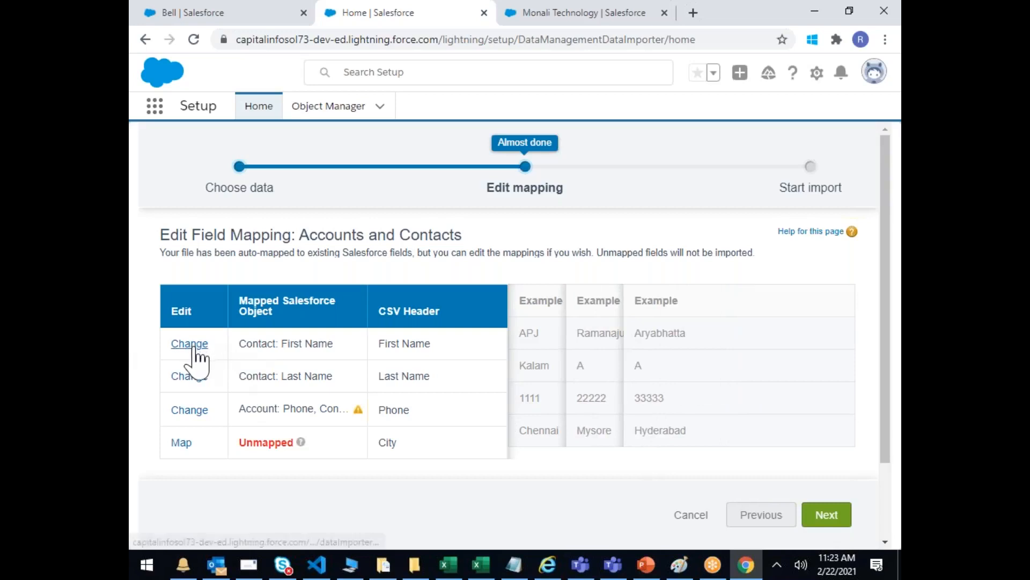
Step: Unmap First Name from Contact: First Name, zooming the page to 90%
{"action": "left_click_drag", "start_coordinate": [429, 344], "coordinate": [391, 341]}
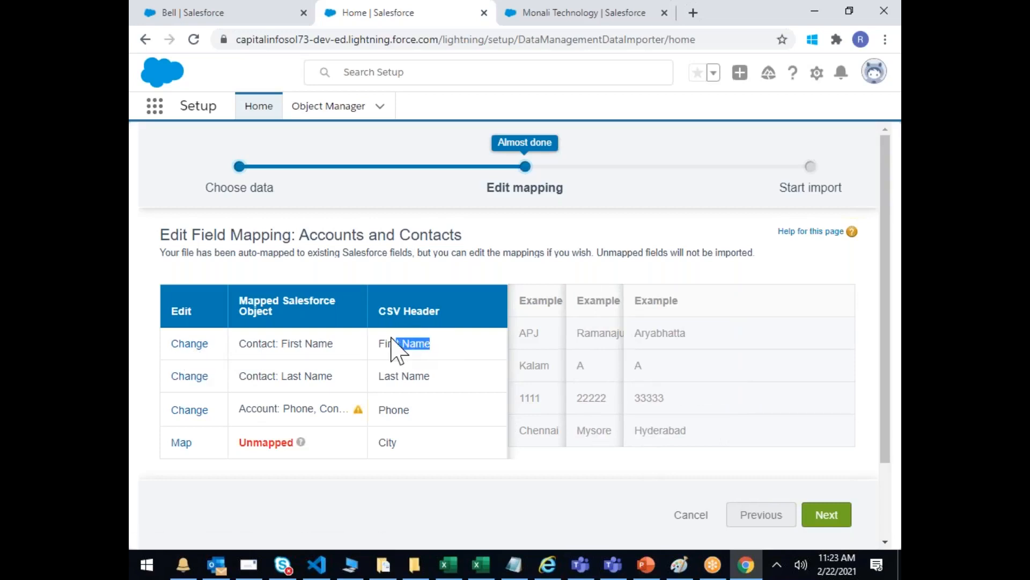
{"action": "left_click_drag", "start_coordinate": [427, 382], "coordinate": [390, 376]}
{"action": "left_click_drag", "start_coordinate": [423, 412], "coordinate": [258, 438]}
{"action": "left_click", "coordinate": [423, 449]}
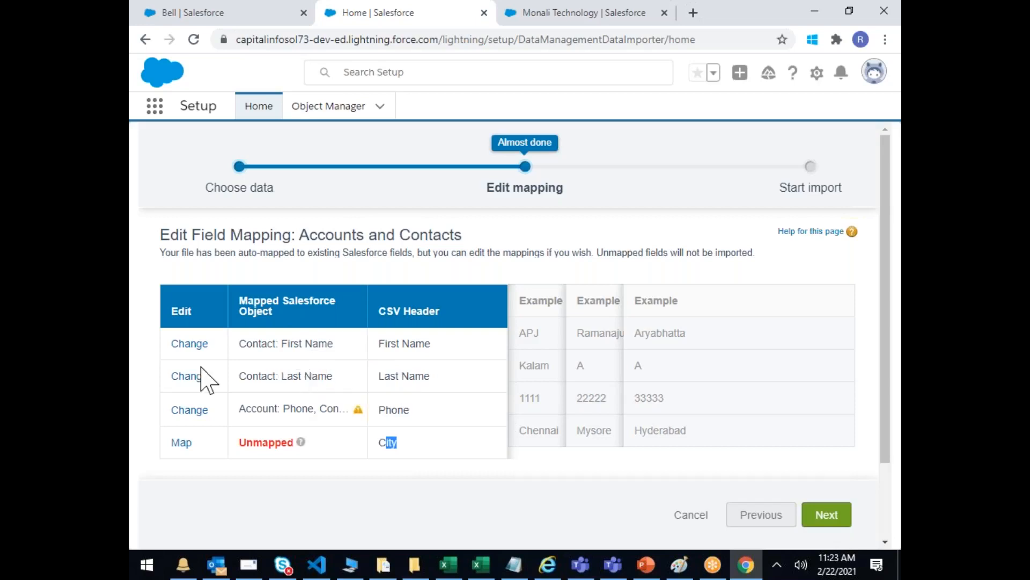
{"action": "left_click", "coordinate": [189, 344]}
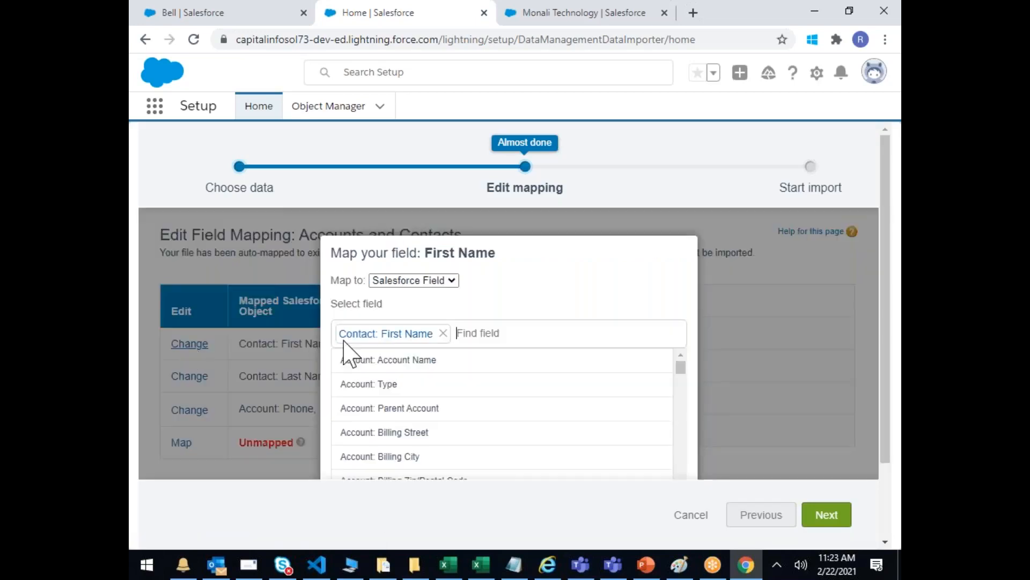
{"action": "left_click", "coordinate": [442, 333]}
{"action": "scroll", "coordinate": [593, 375], "scroll_direction": "down", "scroll_amount": 3}
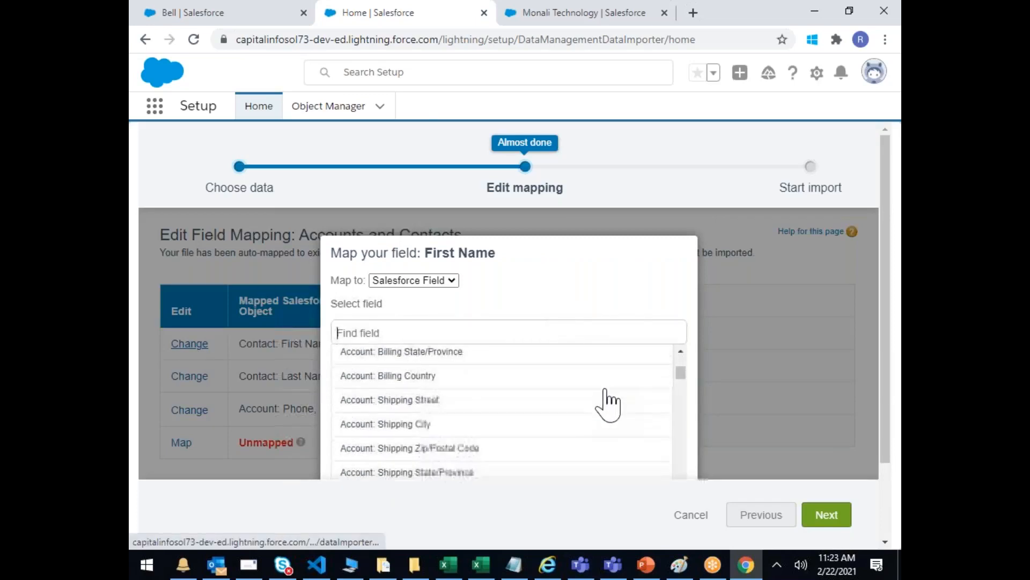
{"action": "left_click_drag", "start_coordinate": [547, 246], "coordinate": [498, 215]}
{"action": "left_click", "coordinate": [540, 294]}
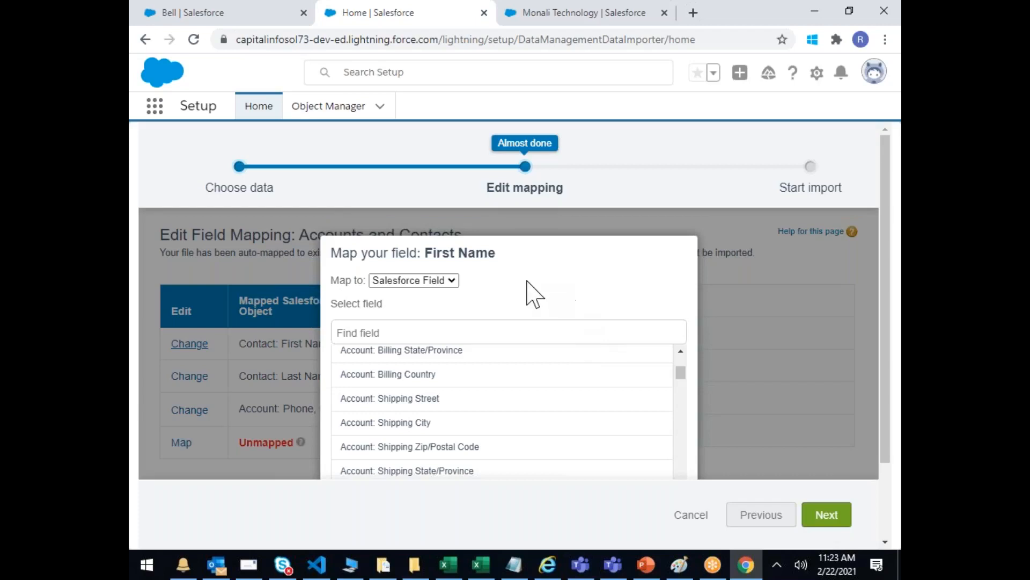
{"action": "key", "text": "ctrl+minus"}
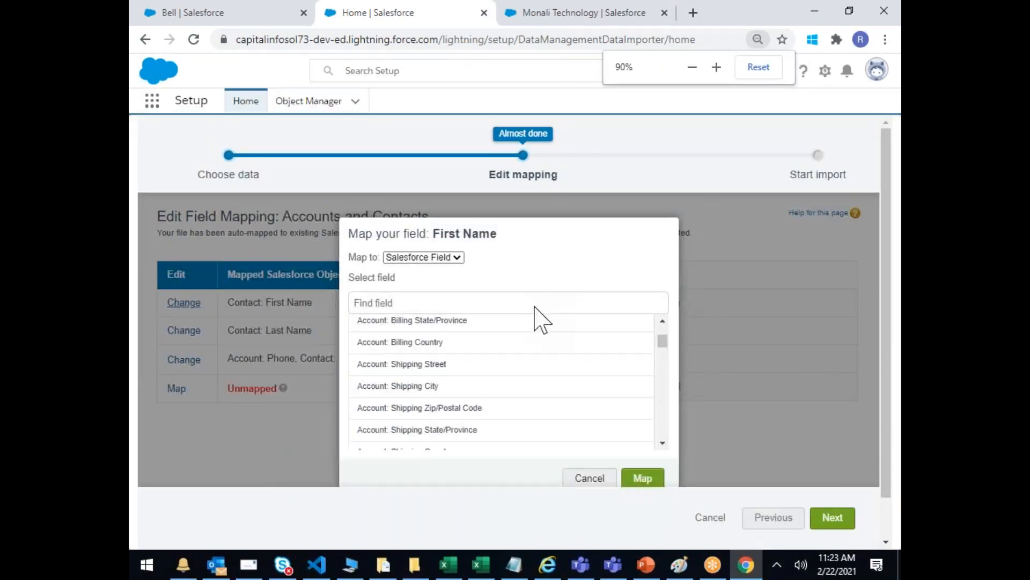
{"action": "left_click", "coordinate": [640, 480]}
Step: Unmap Last Name and remove both Account and Contact Phone from the Phone column
{"action": "left_click", "coordinate": [185, 333]}
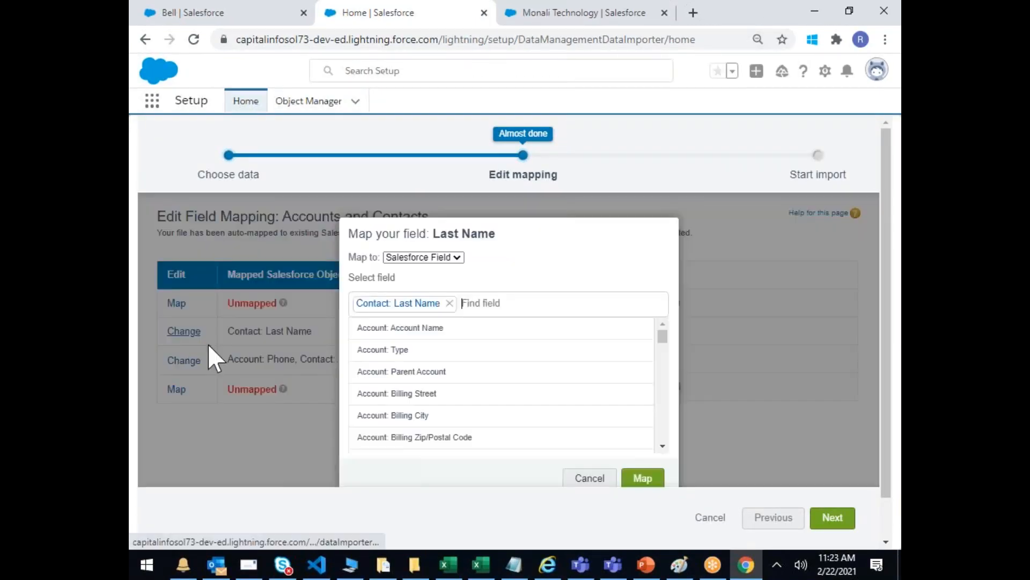
{"action": "left_click", "coordinate": [449, 303]}
{"action": "left_click", "coordinate": [644, 477]}
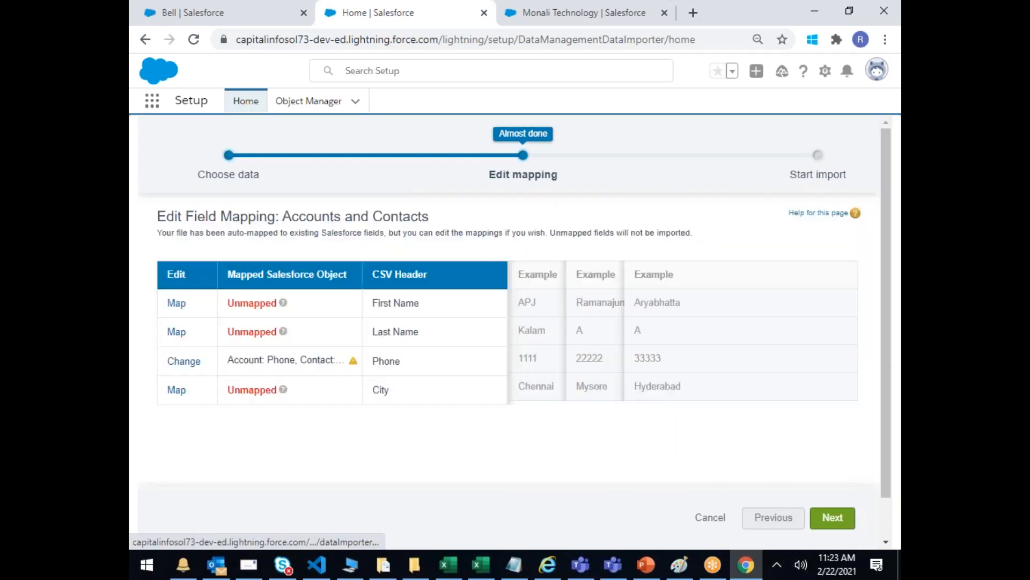
{"action": "left_click", "coordinate": [184, 361]}
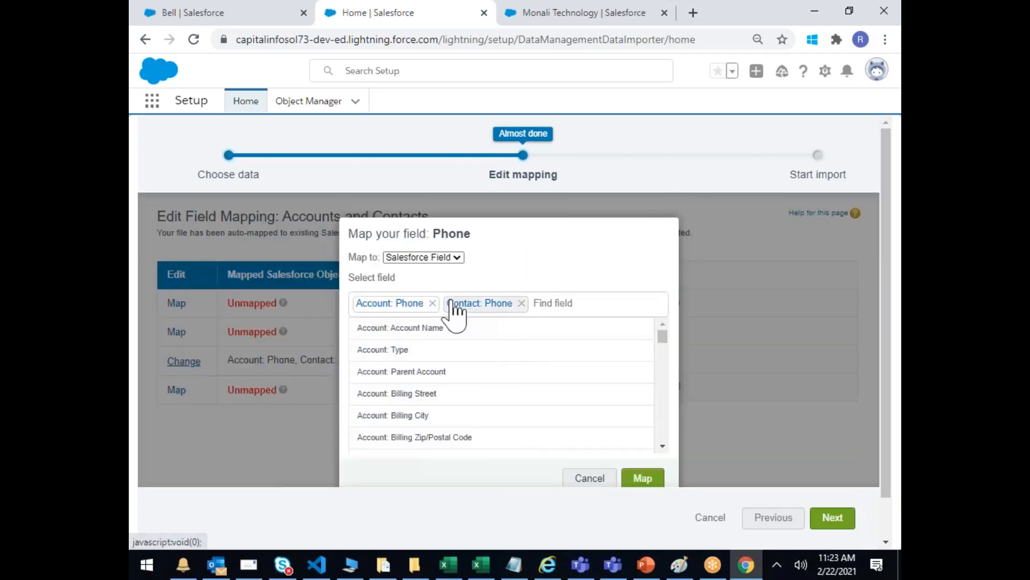
{"action": "left_click", "coordinate": [431, 304]}
{"action": "left_click", "coordinate": [430, 303]}
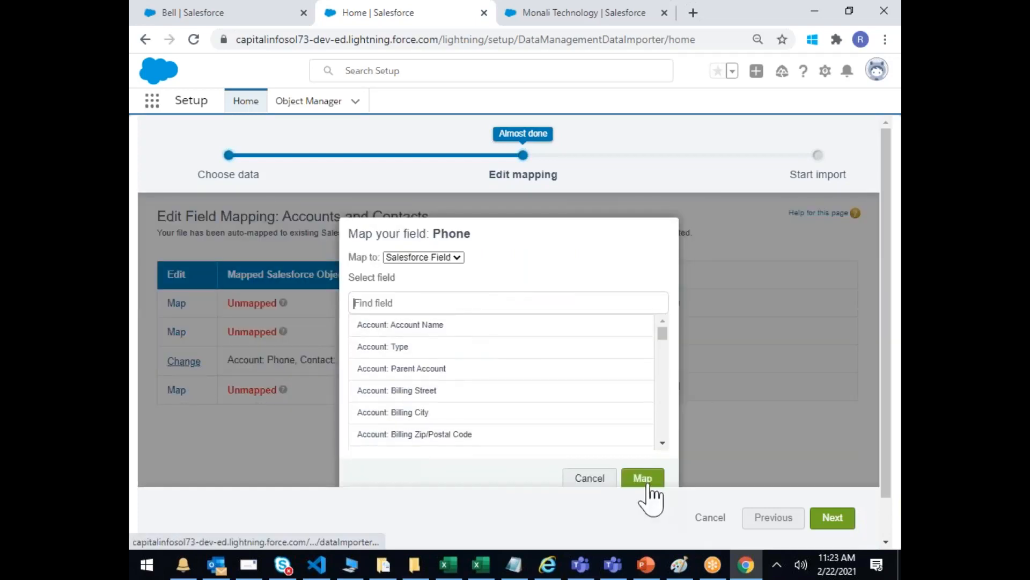
{"action": "left_click", "coordinate": [641, 477]}
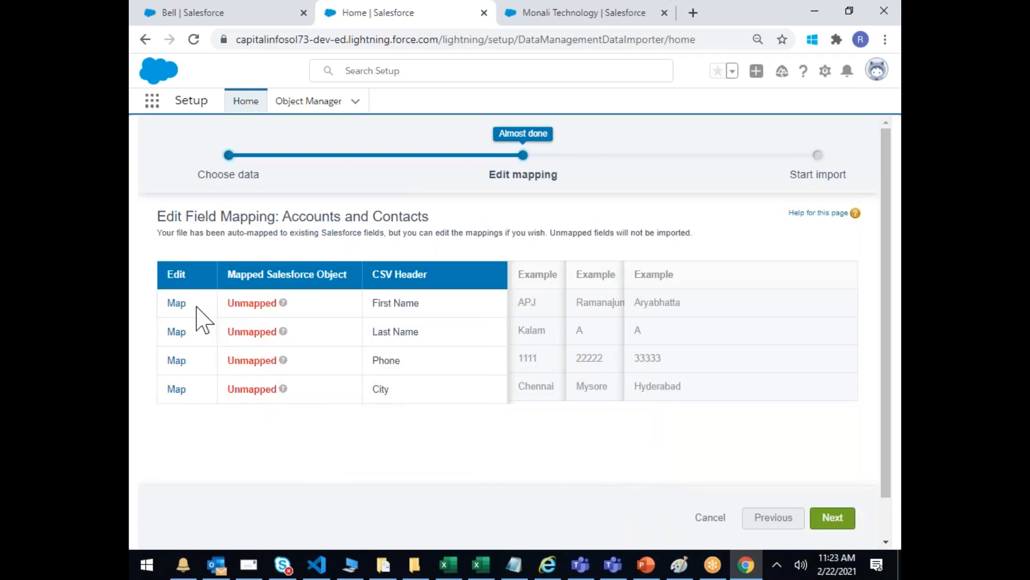
Step: Map the First Name column to Contact: Last Name
{"action": "left_click", "coordinate": [176, 303]}
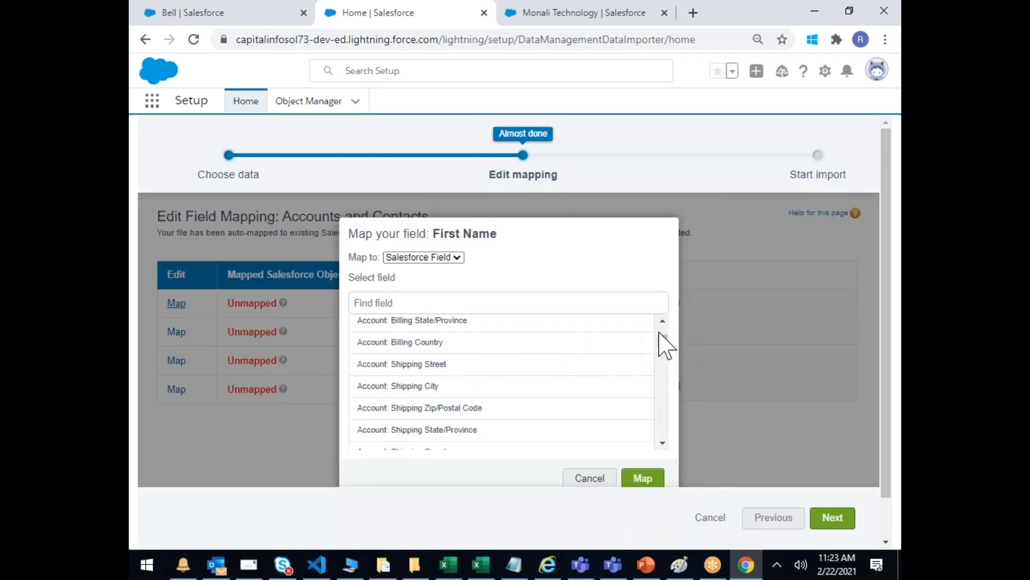
{"action": "left_click_drag", "start_coordinate": [662, 335], "coordinate": [662, 388]}
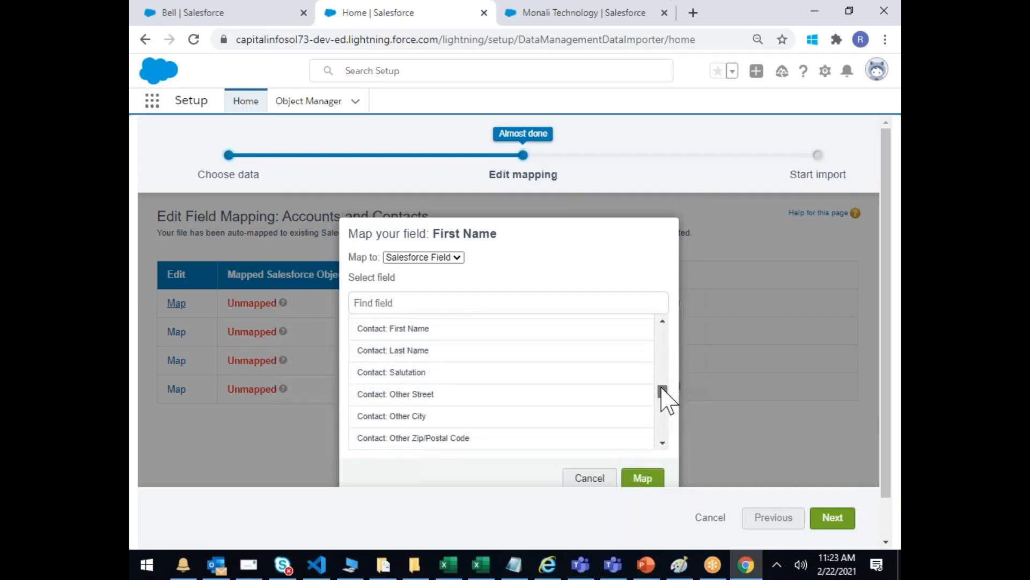
{"action": "left_click", "coordinate": [406, 351]}
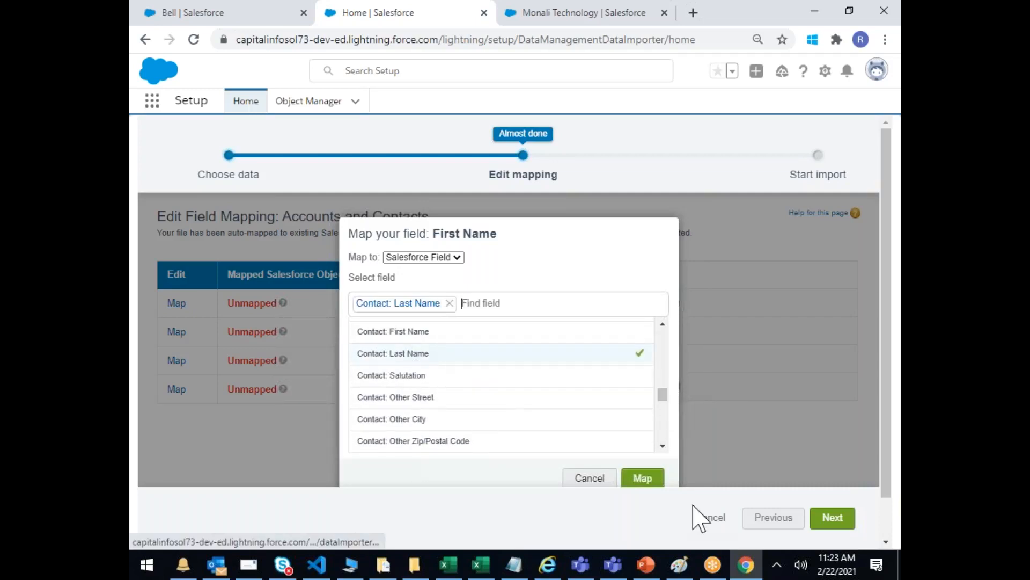
{"action": "left_click", "coordinate": [642, 477]}
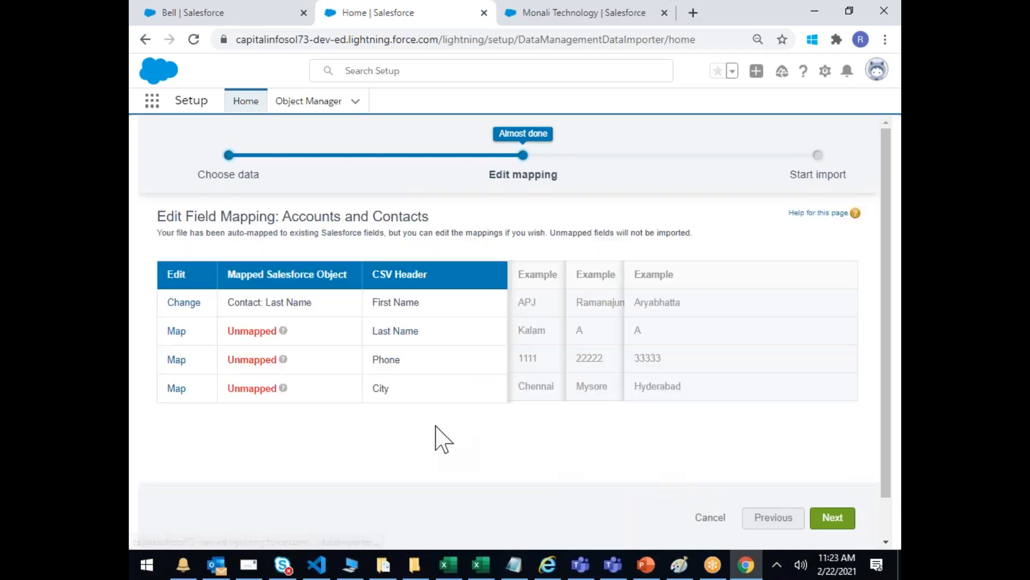
Step: Map the Last Name column to Contact: Last Name plus Other State/Province, Country, City and Street
{"action": "left_click", "coordinate": [177, 332]}
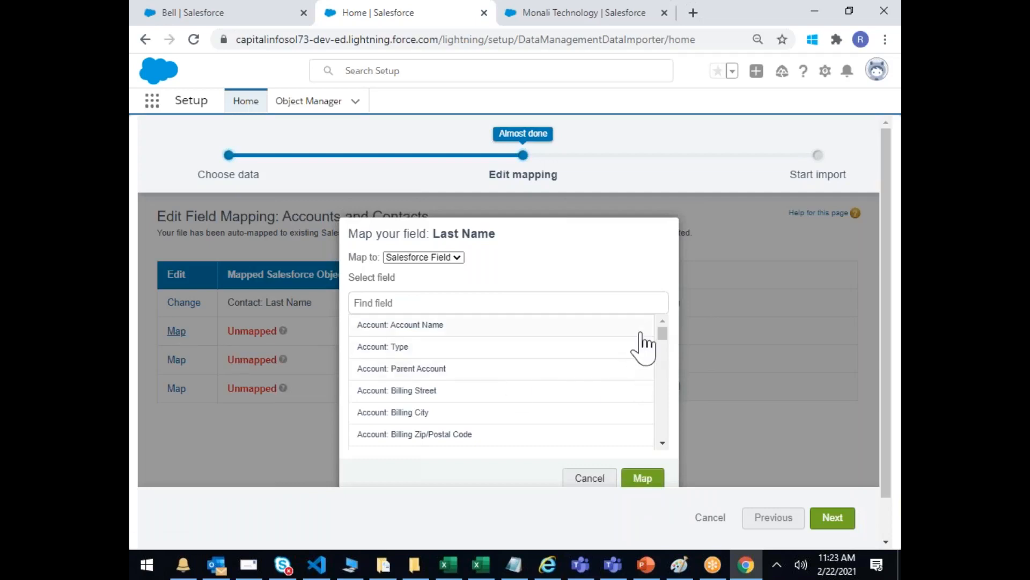
{"action": "left_click_drag", "start_coordinate": [663, 335], "coordinate": [675, 384]}
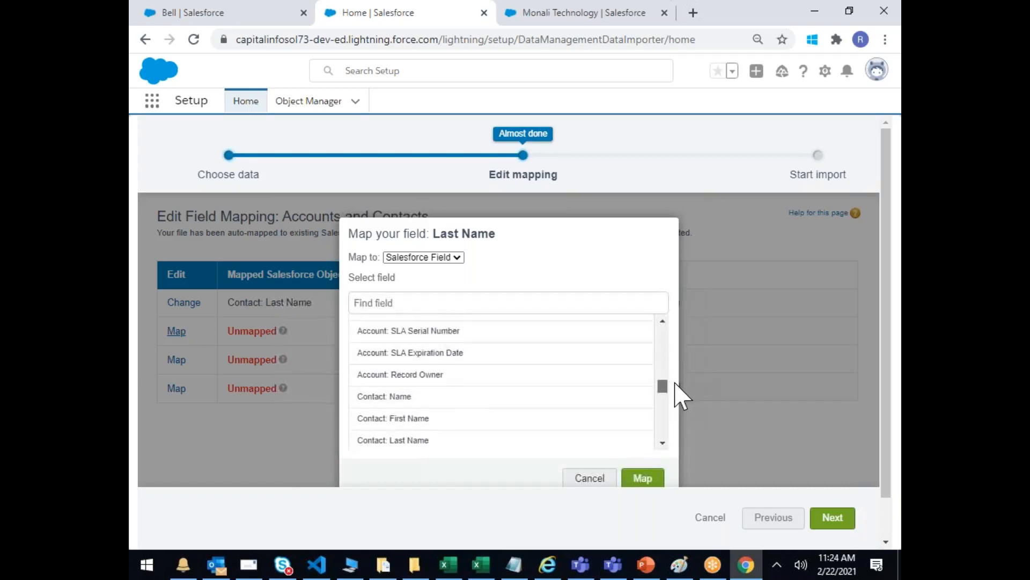
{"action": "left_click", "coordinate": [406, 443]}
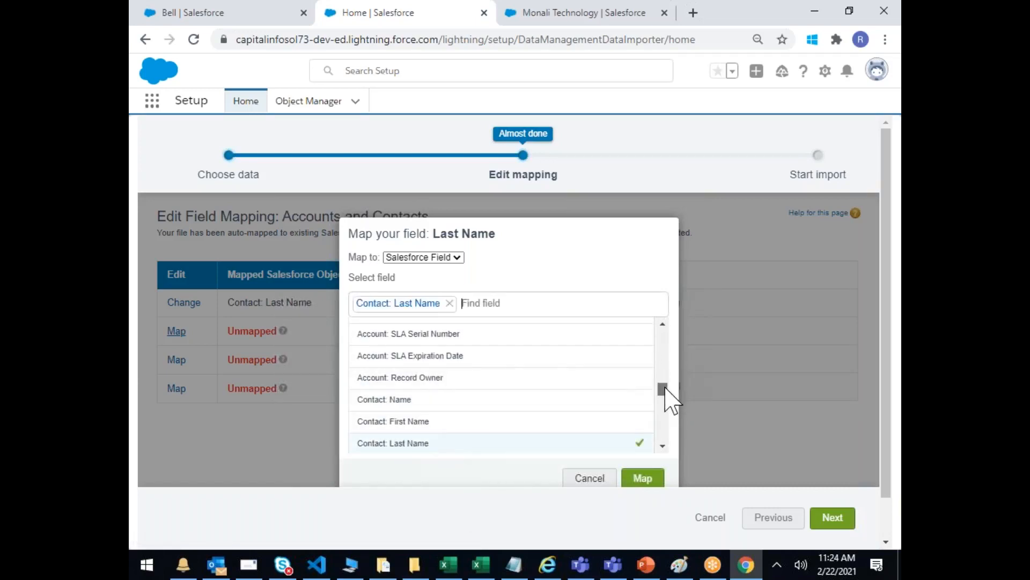
{"action": "scroll", "coordinate": [668, 407], "scroll_direction": "down", "scroll_amount": 5}
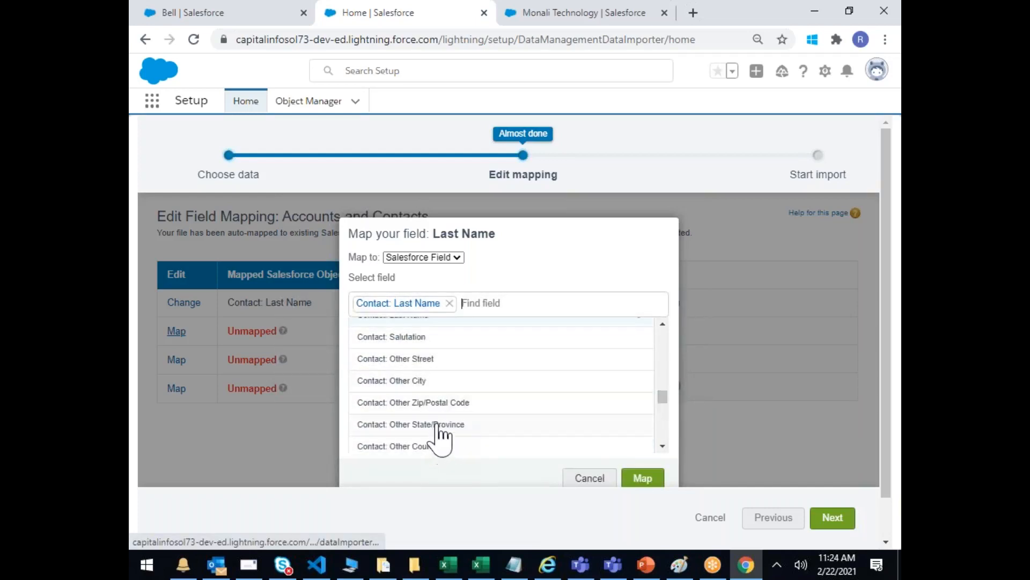
{"action": "left_click", "coordinate": [635, 427]}
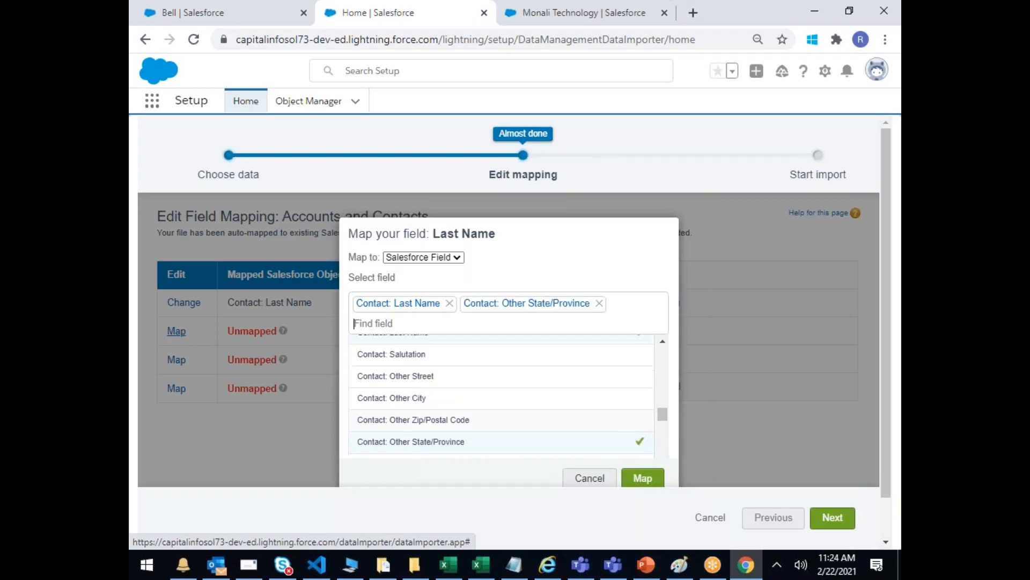
{"action": "scroll", "coordinate": [664, 415], "scroll_direction": "down", "scroll_amount": 1}
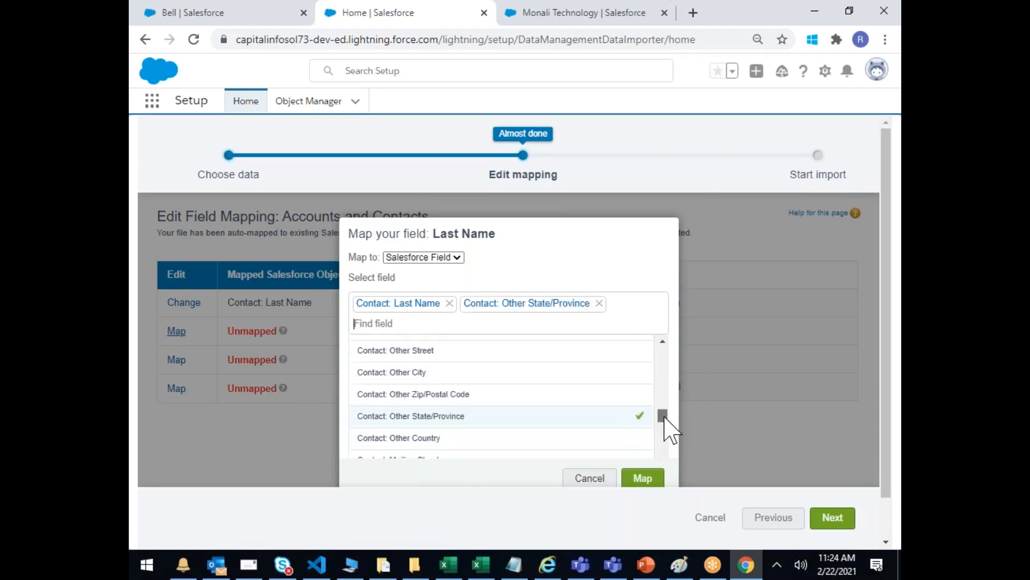
{"action": "left_click", "coordinate": [636, 434]}
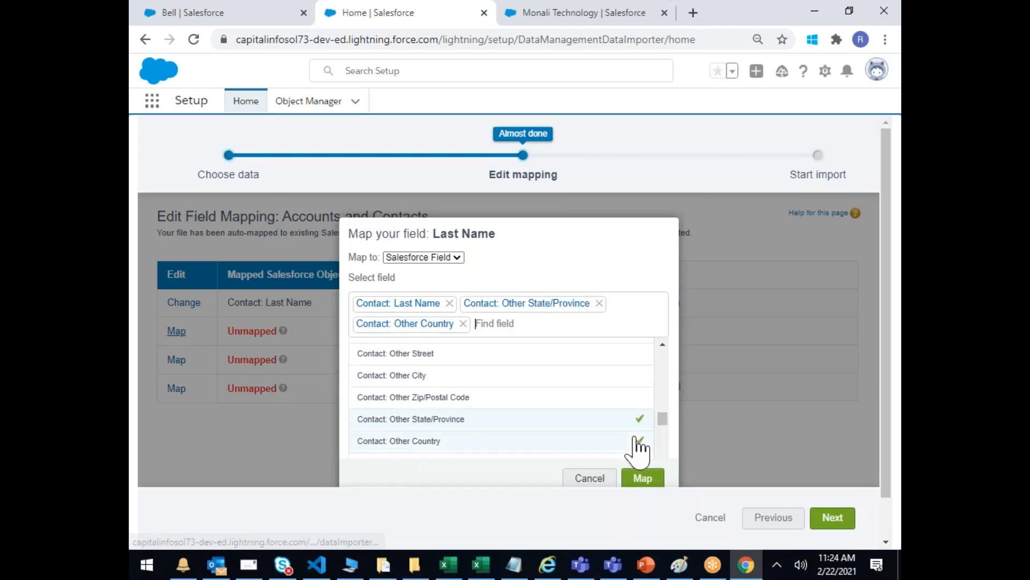
{"action": "left_click", "coordinate": [636, 375]}
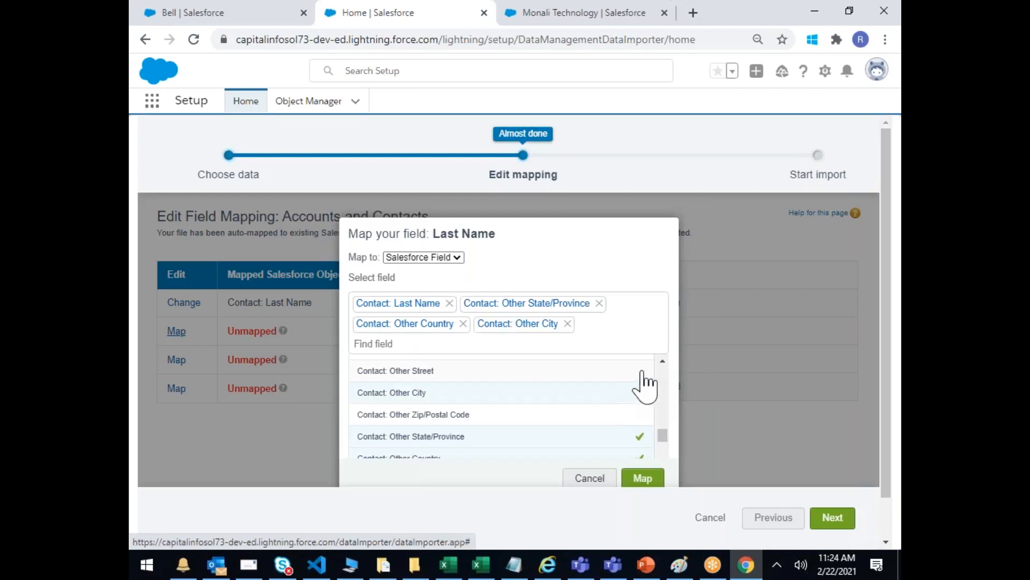
{"action": "left_click", "coordinate": [644, 370]}
{"action": "mouse_move", "coordinate": [664, 438]}
{"action": "left_mouse_down"}
{"action": "mouse_move", "coordinate": [663, 428]}
{"action": "mouse_move", "coordinate": [666, 446]}
{"action": "left_mouse_up"}
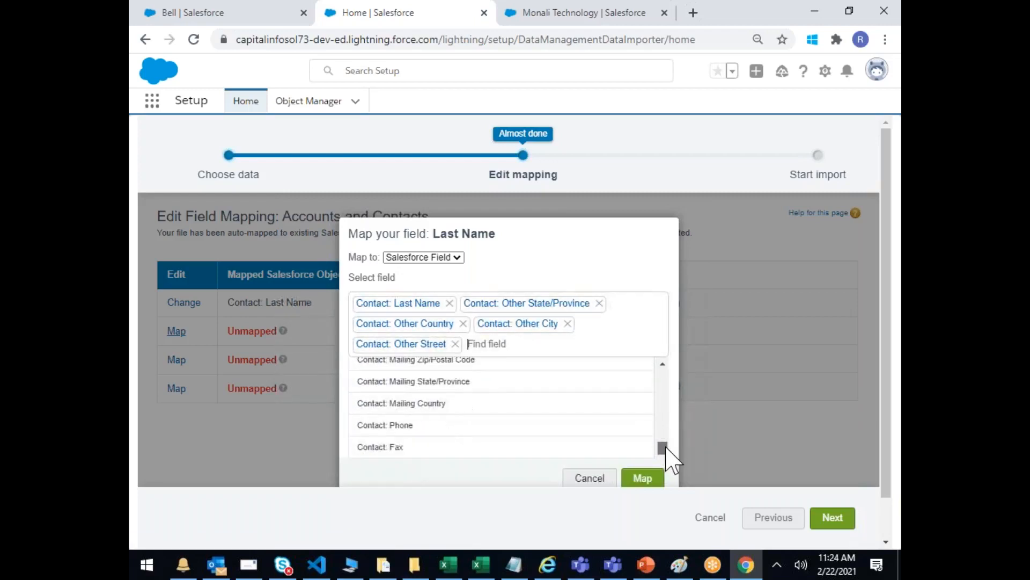
{"action": "left_click", "coordinate": [637, 480]}
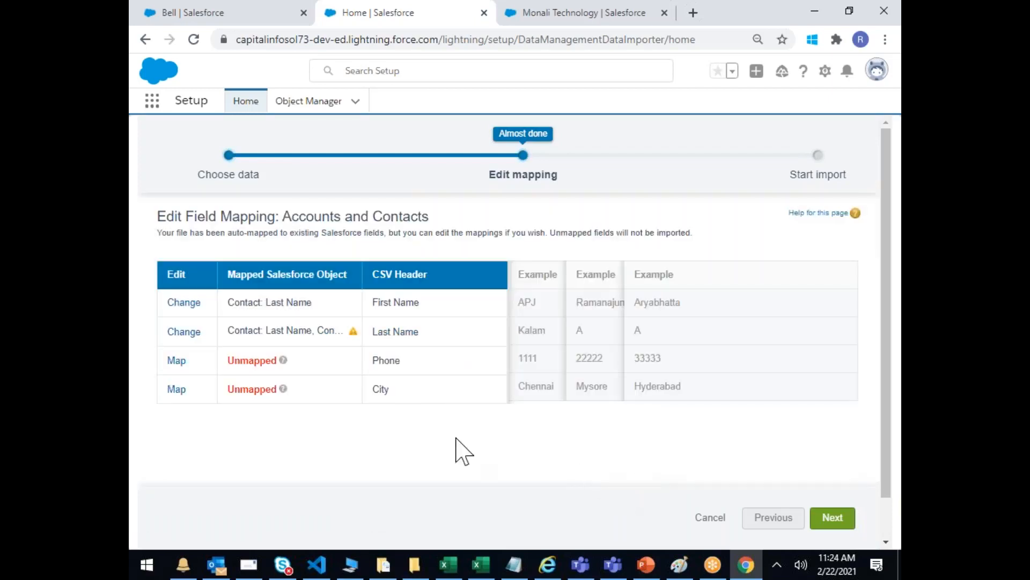
Step: Map the Phone column to Contact: Other and Mailing Zip/Postal Code, Phone and Fax
{"action": "mouse_move", "coordinate": [353, 333]}
{"action": "left_click", "coordinate": [177, 360]}
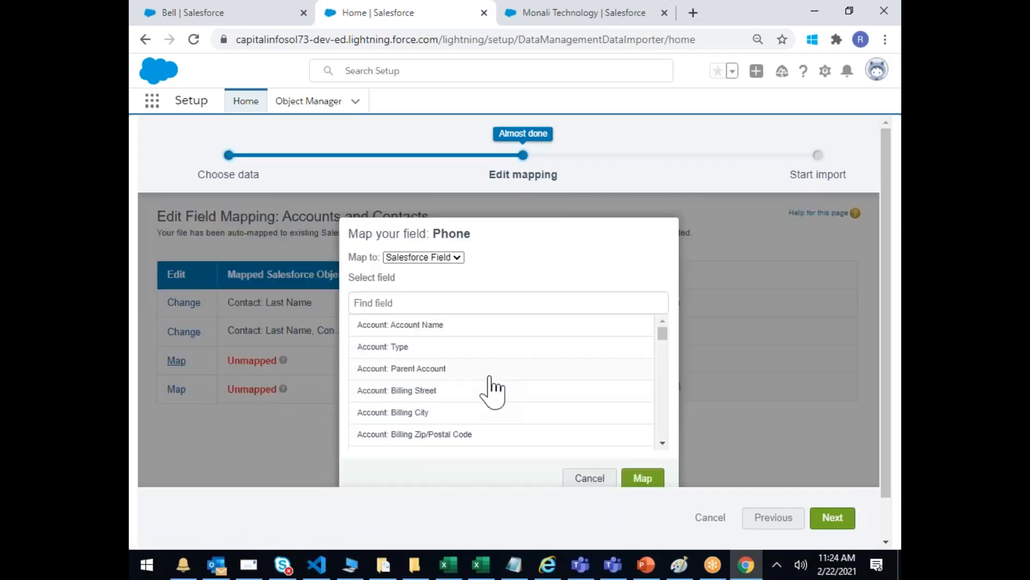
{"action": "scroll", "coordinate": [667, 349], "scroll_direction": "down", "scroll_amount": 8}
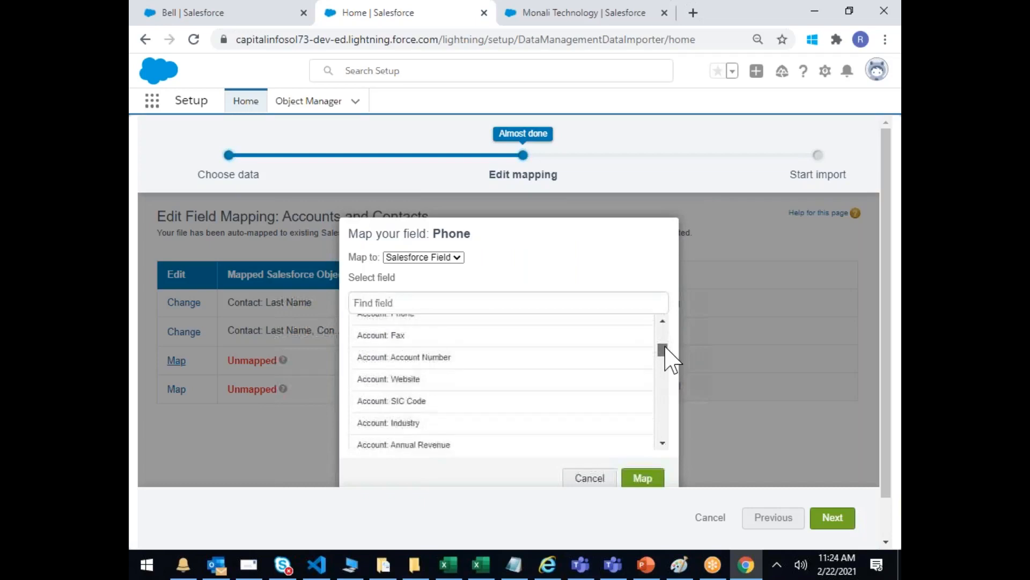
{"action": "left_click_drag", "start_coordinate": [666, 358], "coordinate": [666, 445]}
{"action": "left_click", "coordinate": [636, 414]}
{"action": "left_click", "coordinate": [637, 382]}
{"action": "left_click", "coordinate": [638, 423]}
{"action": "left_click", "coordinate": [637, 423]}
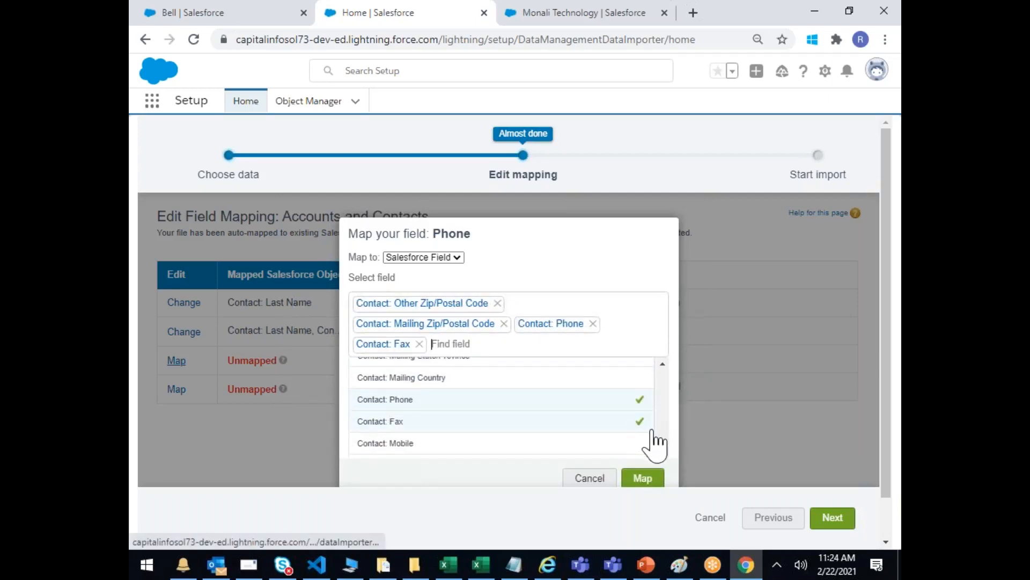
Step: Add Mobile, Home Phone, Other Phone and Asst. Phone to the Phone mapping and save it
{"action": "scroll", "coordinate": [649, 440], "scroll_direction": "down", "scroll_amount": 1}
{"action": "left_click", "coordinate": [642, 378]}
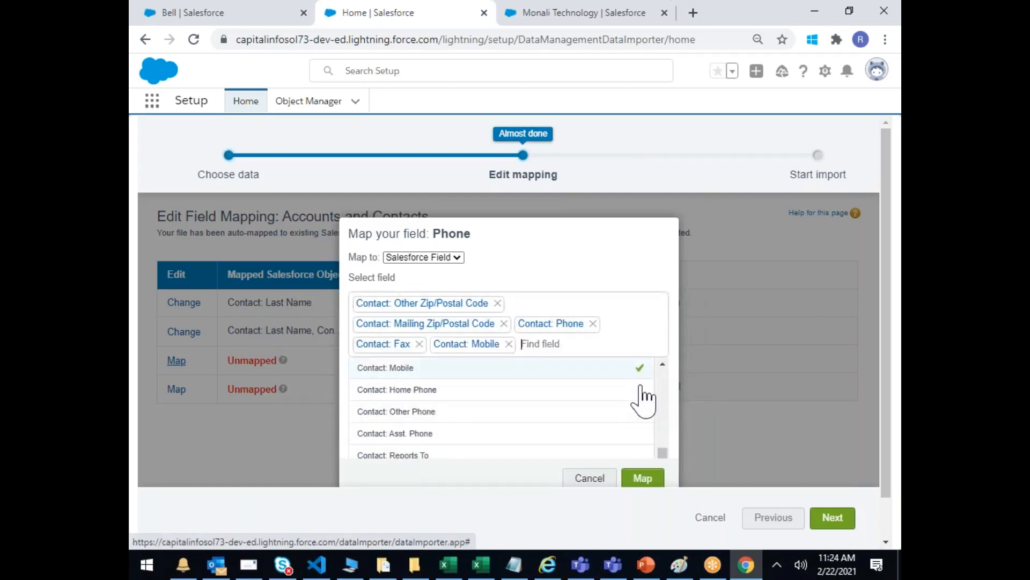
{"action": "left_click", "coordinate": [639, 395]}
{"action": "left_click", "coordinate": [646, 431]}
{"action": "scroll", "coordinate": [649, 440], "scroll_direction": "down", "scroll_amount": 1}
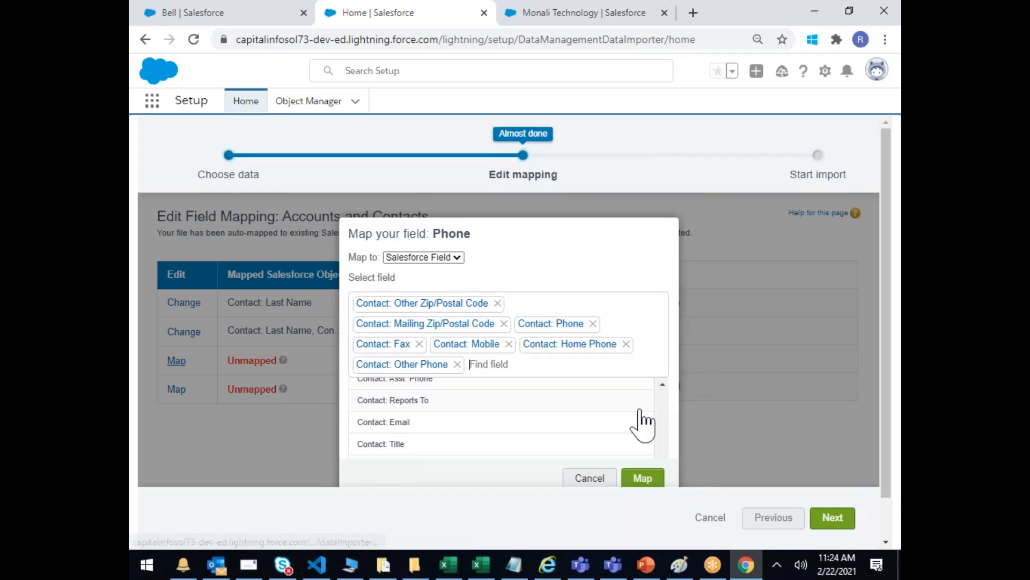
{"action": "scroll", "coordinate": [648, 416], "scroll_direction": "up", "scroll_amount": 1}
{"action": "left_click", "coordinate": [642, 452]}
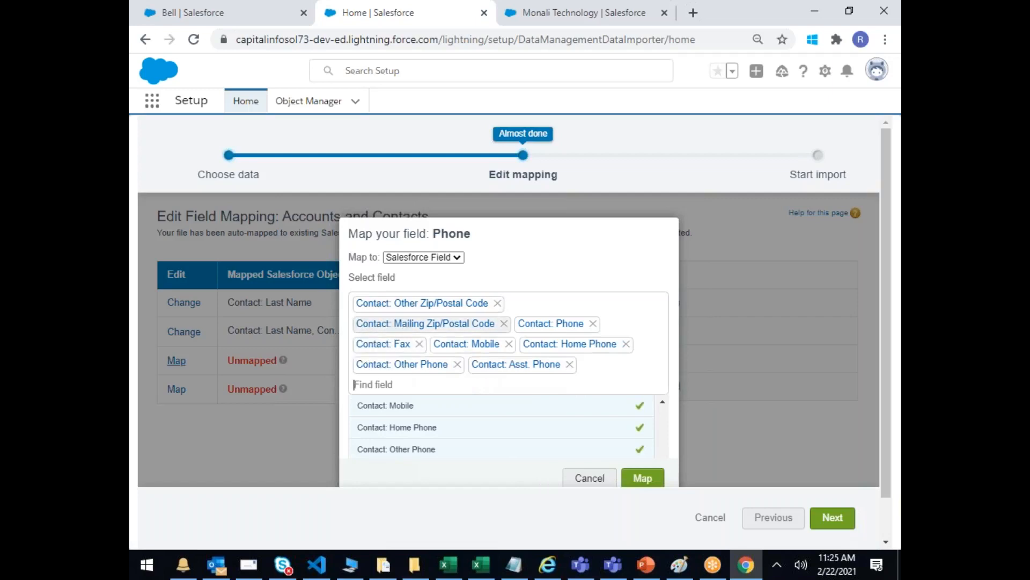
{"action": "left_click", "coordinate": [643, 479]}
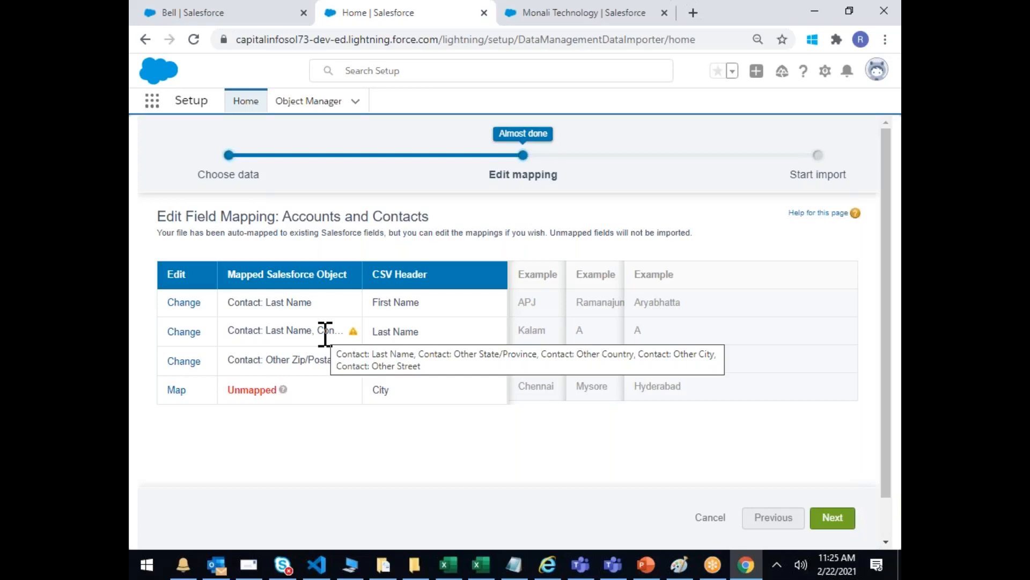
Step: Add Contact: Mailing City to the Last Name column's mapping
{"action": "left_click", "coordinate": [184, 331]}
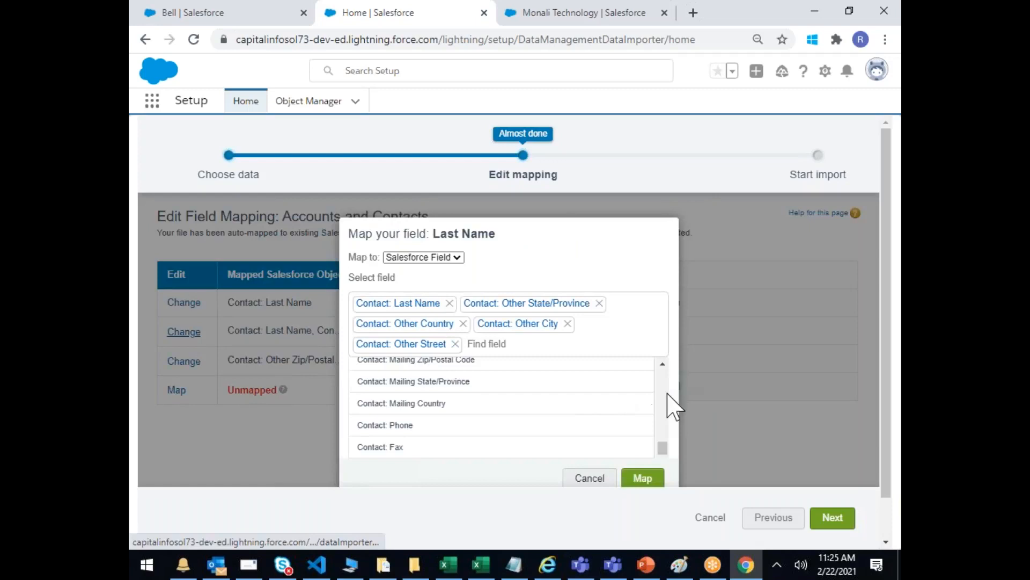
{"action": "mouse_move", "coordinate": [664, 451]}
{"action": "left_mouse_down"}
{"action": "mouse_move", "coordinate": [665, 381]}
{"action": "mouse_move", "coordinate": [665, 428]}
{"action": "mouse_move", "coordinate": [669, 386]}
{"action": "mouse_move", "coordinate": [682, 442]}
{"action": "left_mouse_up"}
{"action": "left_click", "coordinate": [644, 416]}
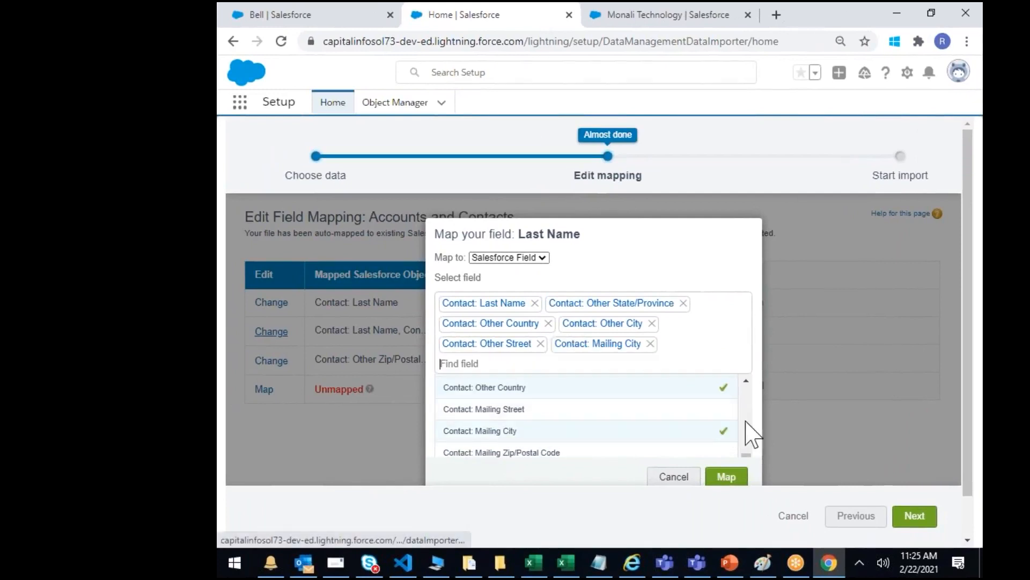
{"action": "left_click", "coordinate": [734, 476]}
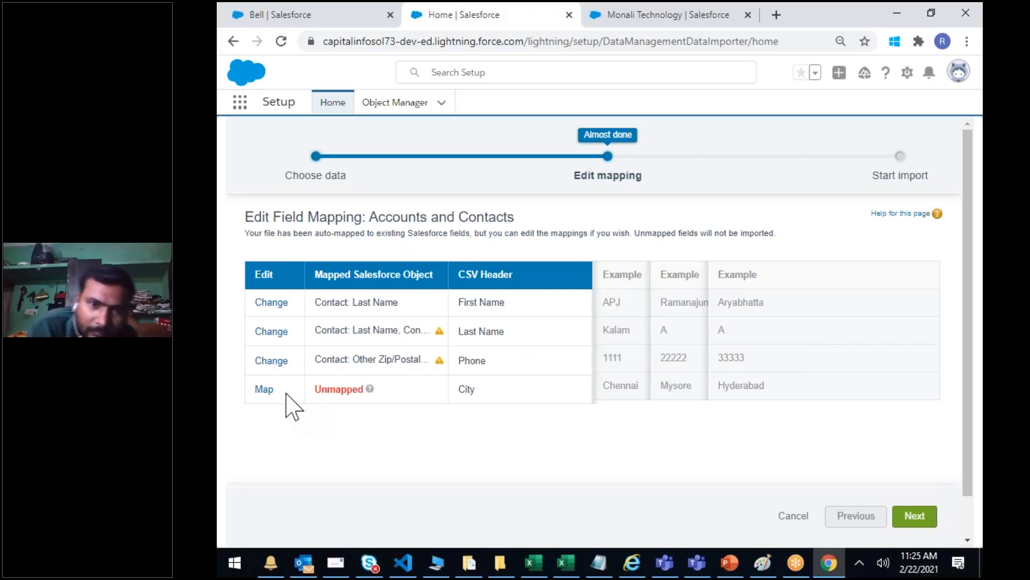
Step: Map the remaining City column to Contact: Mailing City
{"action": "left_click", "coordinate": [269, 390]}
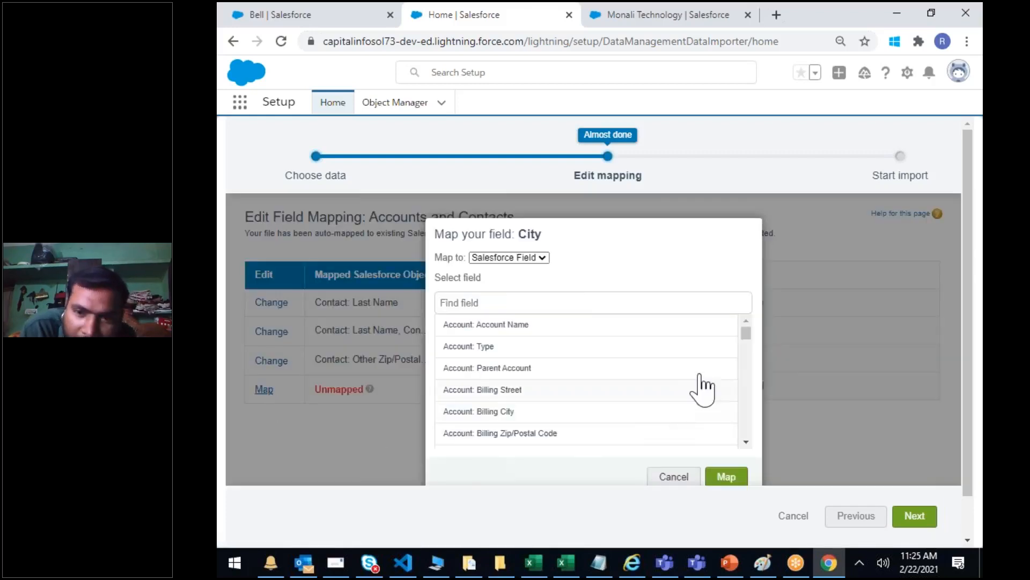
{"action": "left_click_drag", "start_coordinate": [746, 344], "coordinate": [761, 412]}
{"action": "left_click", "coordinate": [720, 409]}
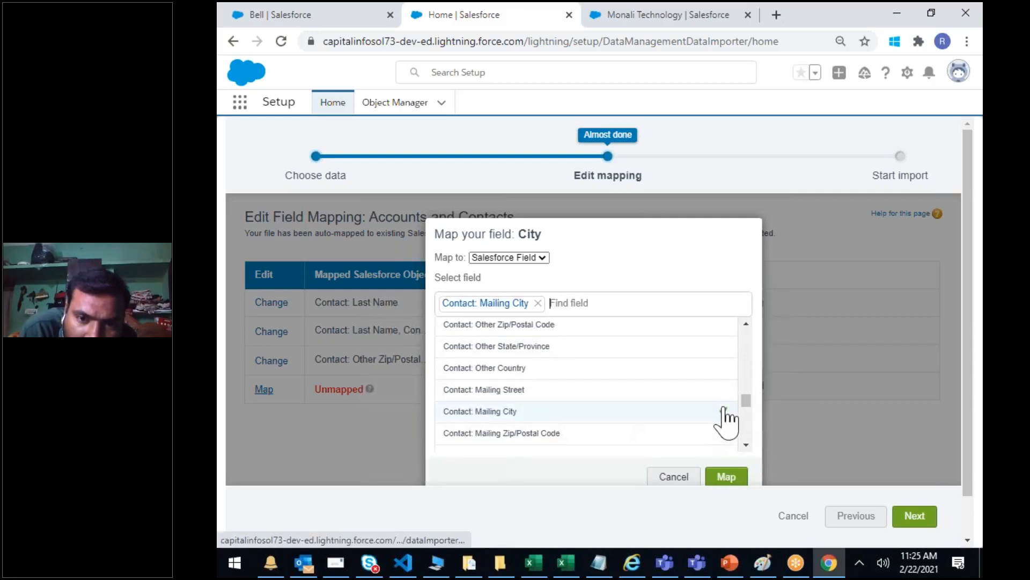
{"action": "left_click", "coordinate": [735, 476]}
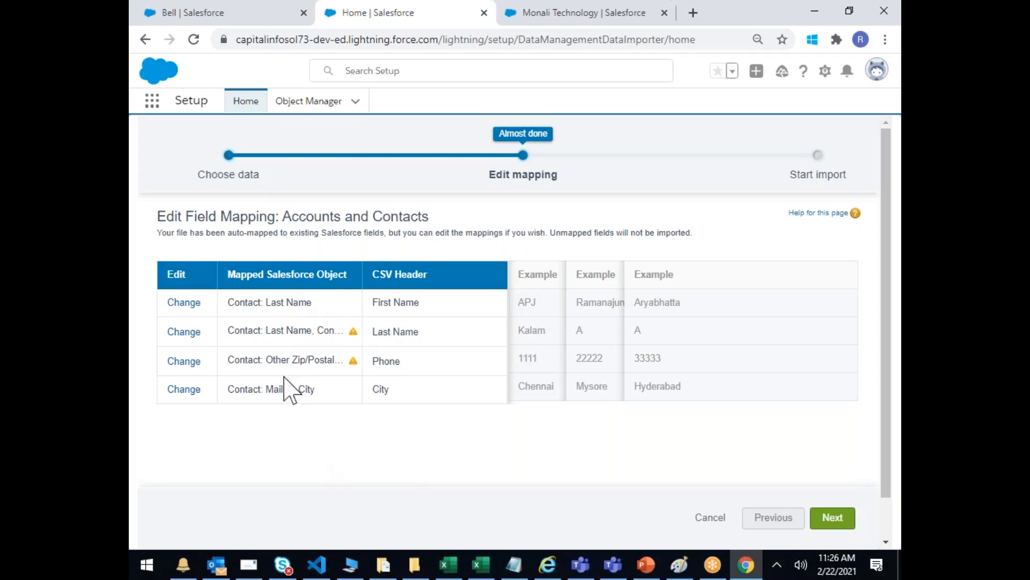
{"action": "left_click_drag", "start_coordinate": [273, 389], "coordinate": [281, 389]}
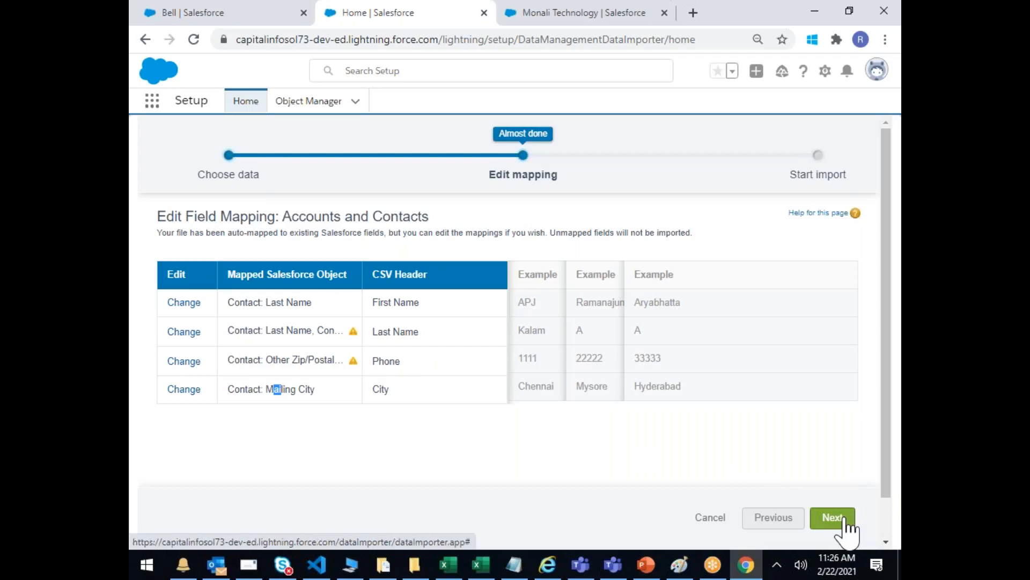
Step: Try to continue and review the 'Map only one CSV field' errors for Last Name and Mailing City
{"action": "left_click", "coordinate": [846, 518]}
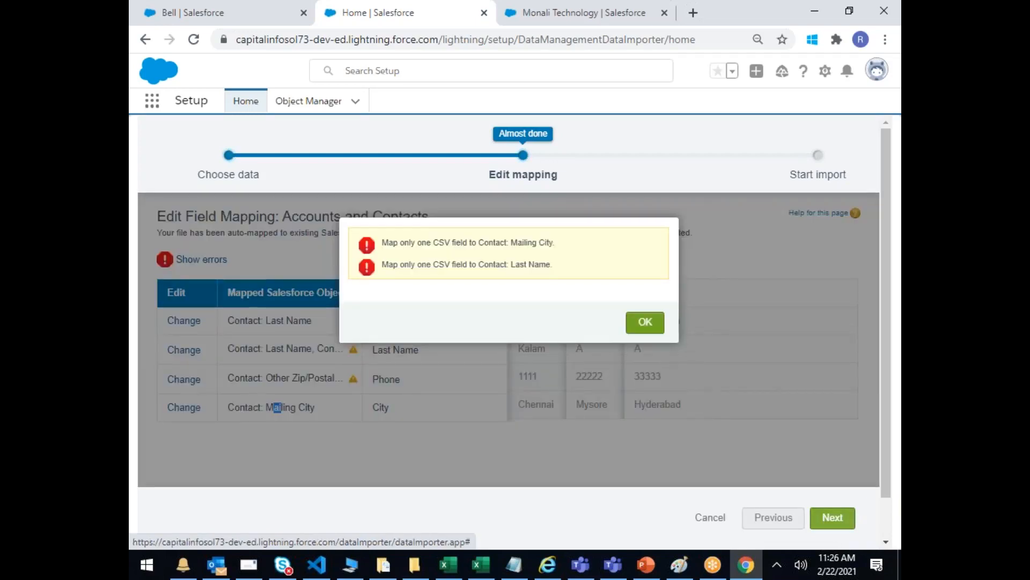
{"action": "triple_click", "coordinate": [517, 242]}
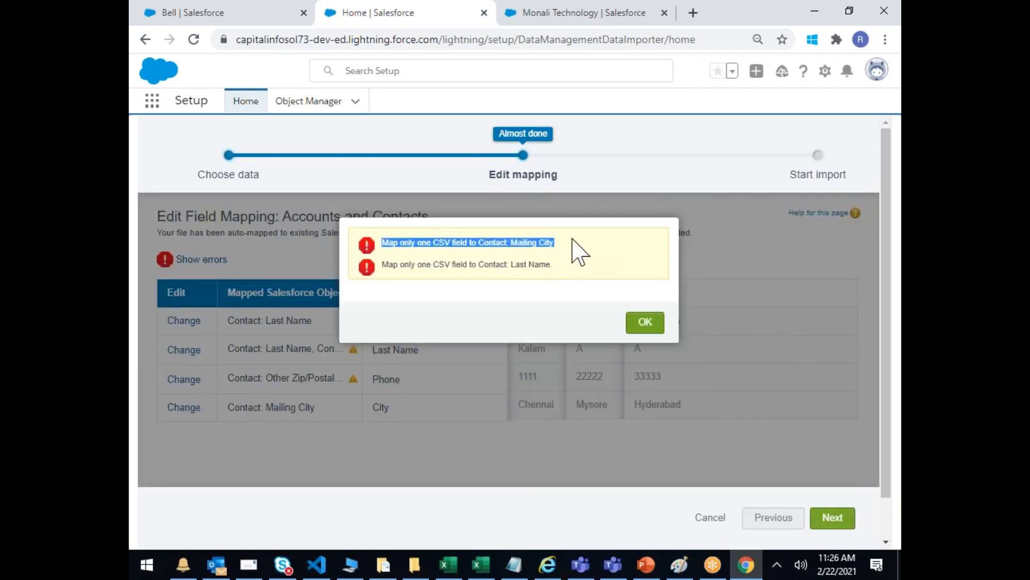
{"action": "left_click_drag", "start_coordinate": [509, 264], "coordinate": [571, 276]}
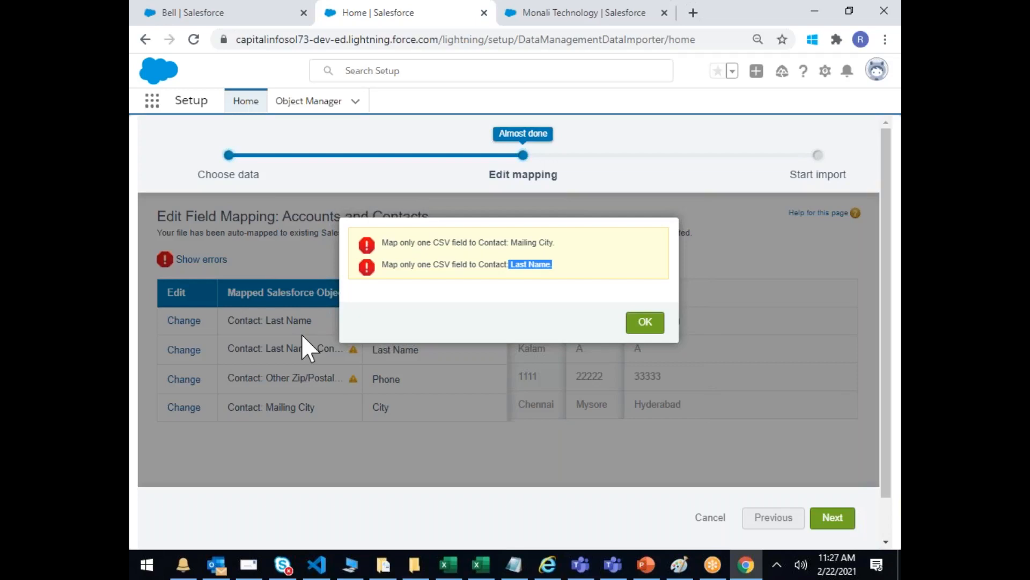
{"action": "left_click", "coordinate": [644, 323]}
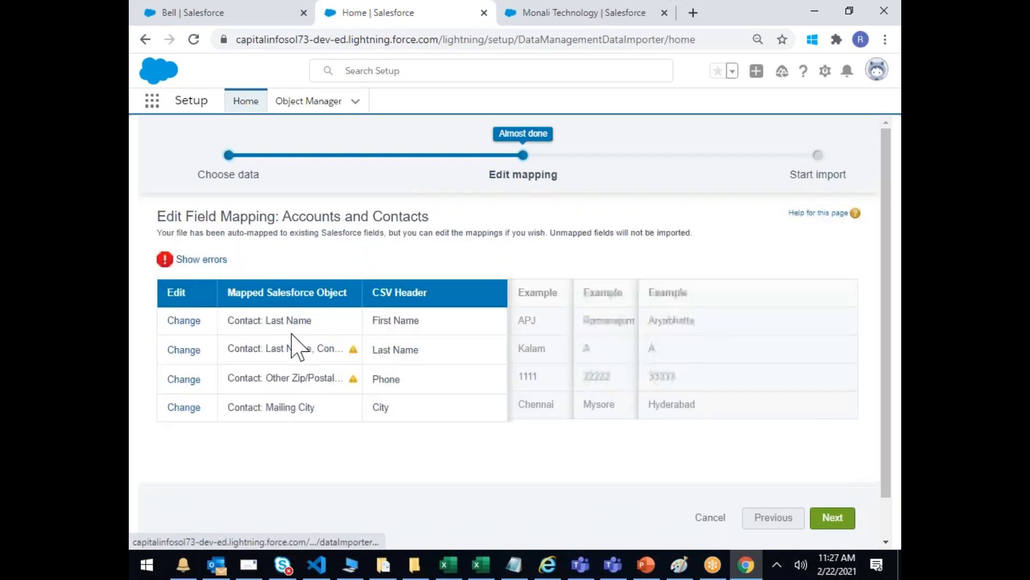
{"action": "double_click", "coordinate": [291, 320]}
{"action": "double_click", "coordinate": [292, 349]}
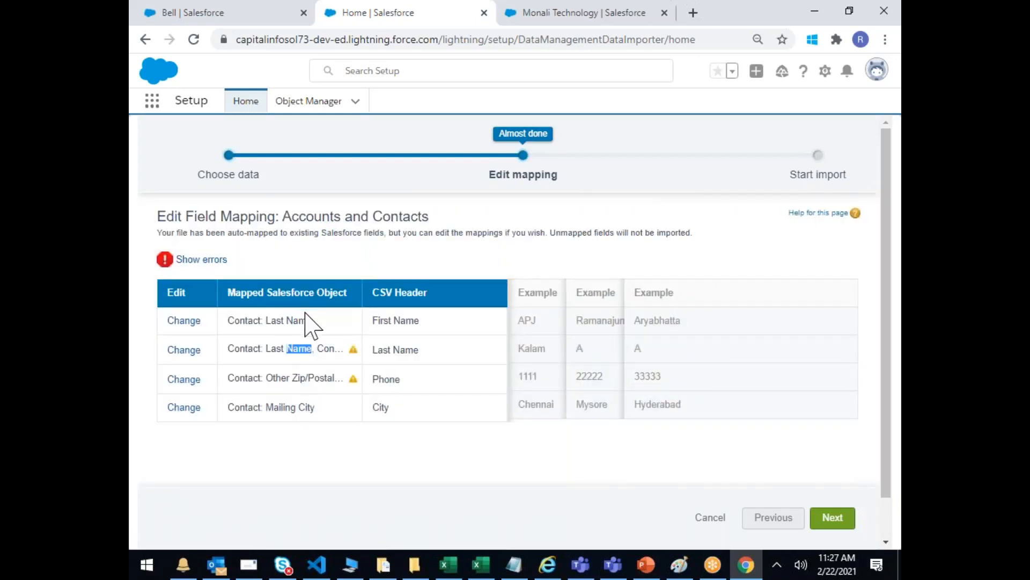
Step: Remove Contact: Last Name and Contact: Mailing City from the Last Name column's mapping
{"action": "left_click", "coordinate": [185, 350]}
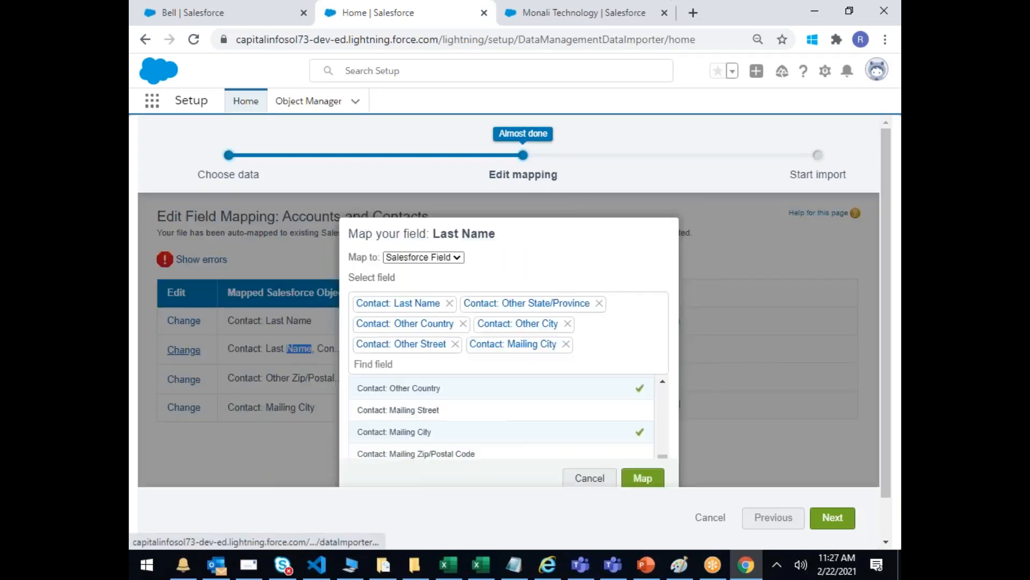
{"action": "left_click", "coordinate": [450, 304]}
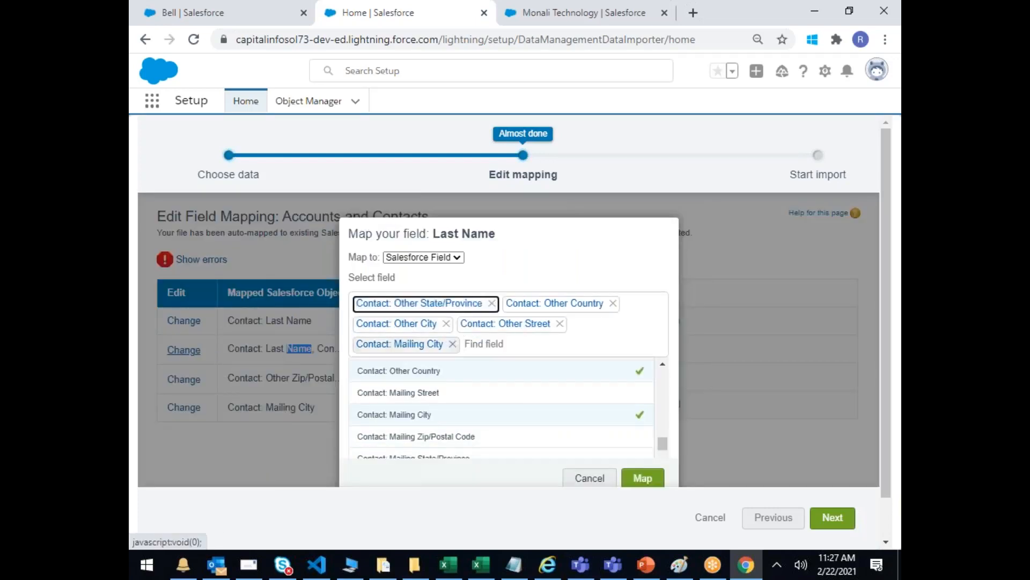
{"action": "left_click", "coordinate": [454, 344]}
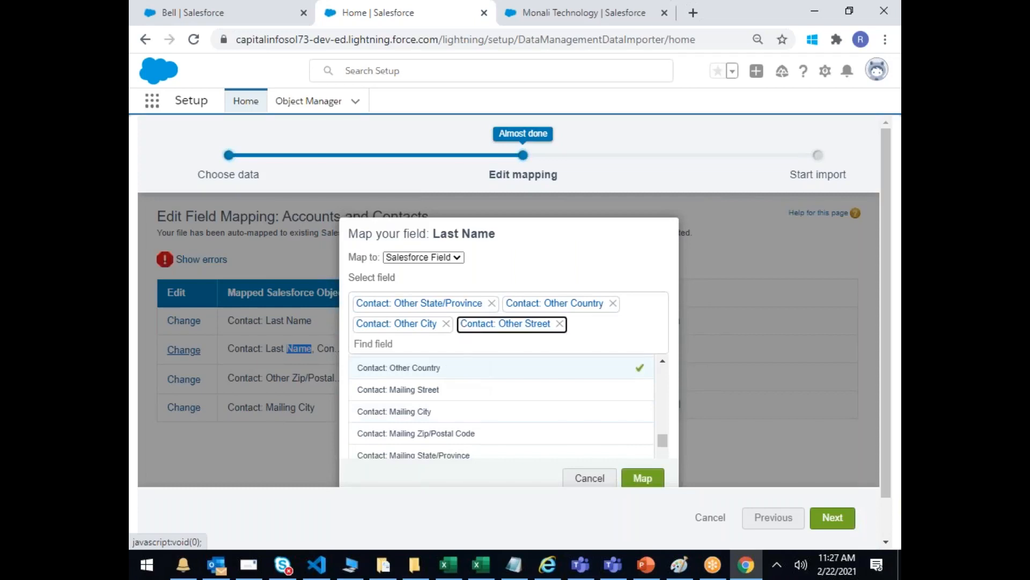
{"action": "left_click", "coordinate": [655, 479]}
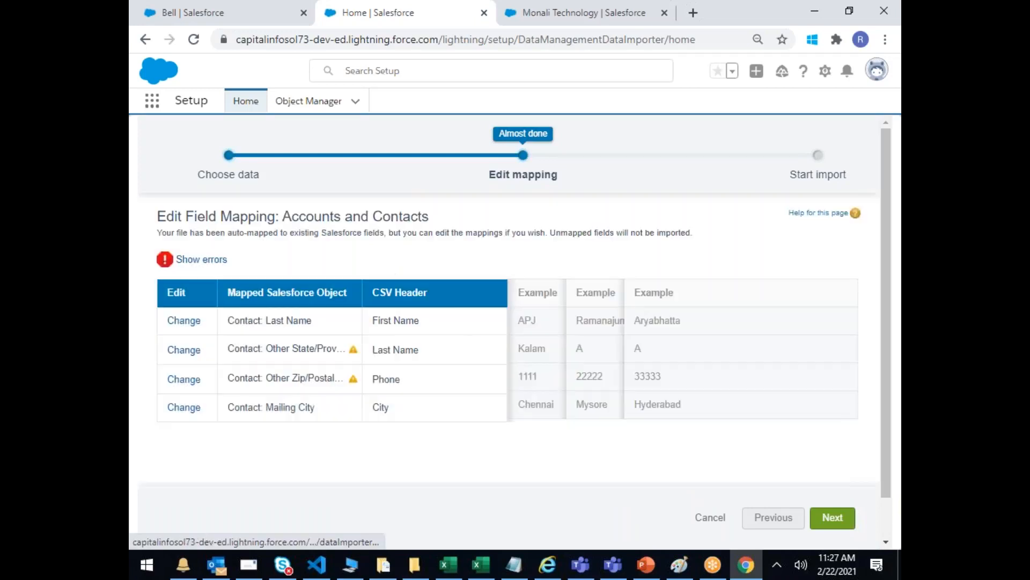
Step: Review the SCIUpload.csv import, start it, and confirm the Congratulations dialog
{"action": "left_click", "coordinate": [832, 518]}
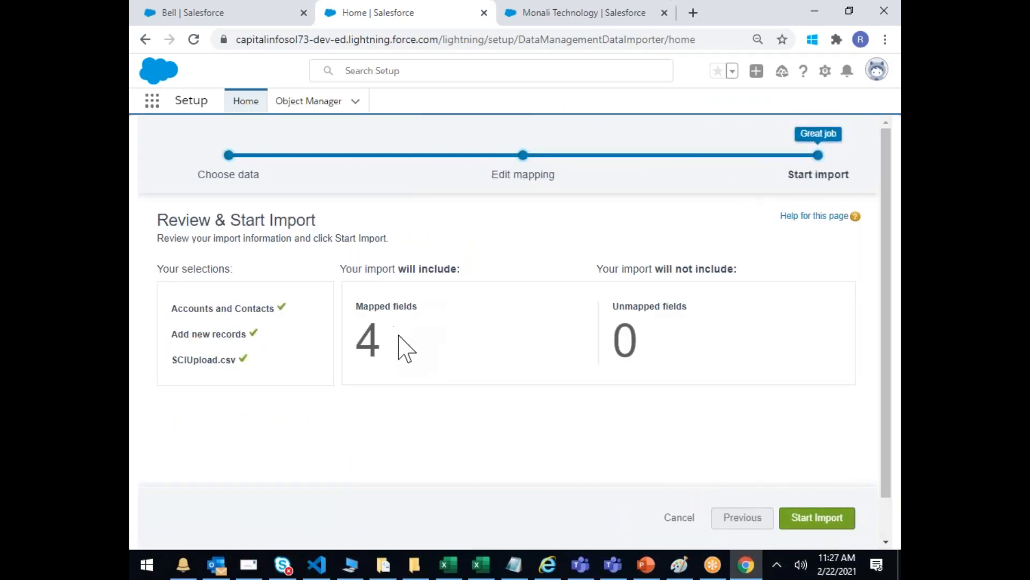
{"action": "left_click", "coordinate": [834, 518]}
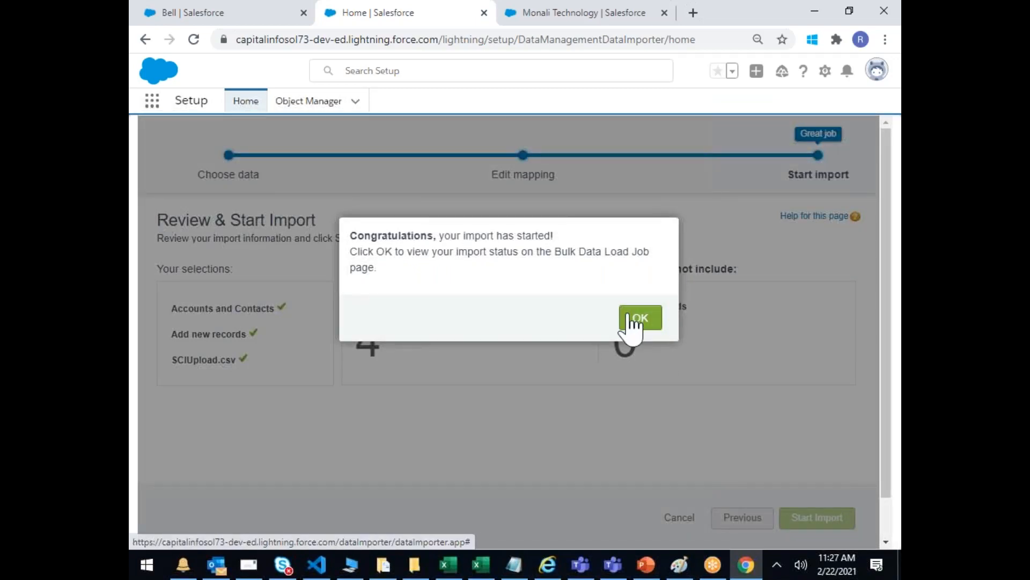
{"action": "left_click", "coordinate": [633, 319]}
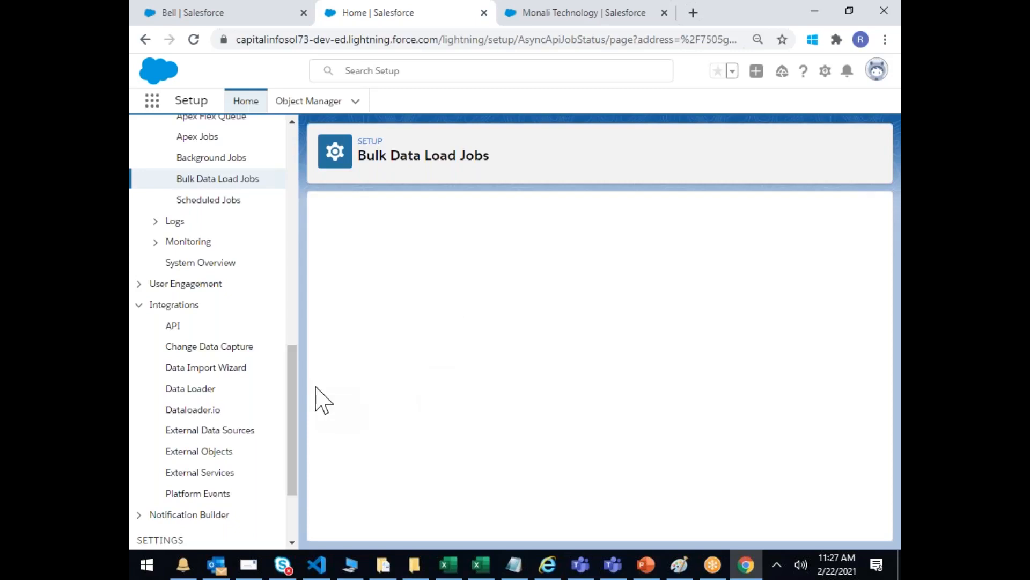
Step: Open Bulk Data Load Jobs and check the Contact insert job: 11 records processed, 0 failed
{"action": "scroll", "coordinate": [290, 349], "scroll_direction": "up", "scroll_amount": 3}
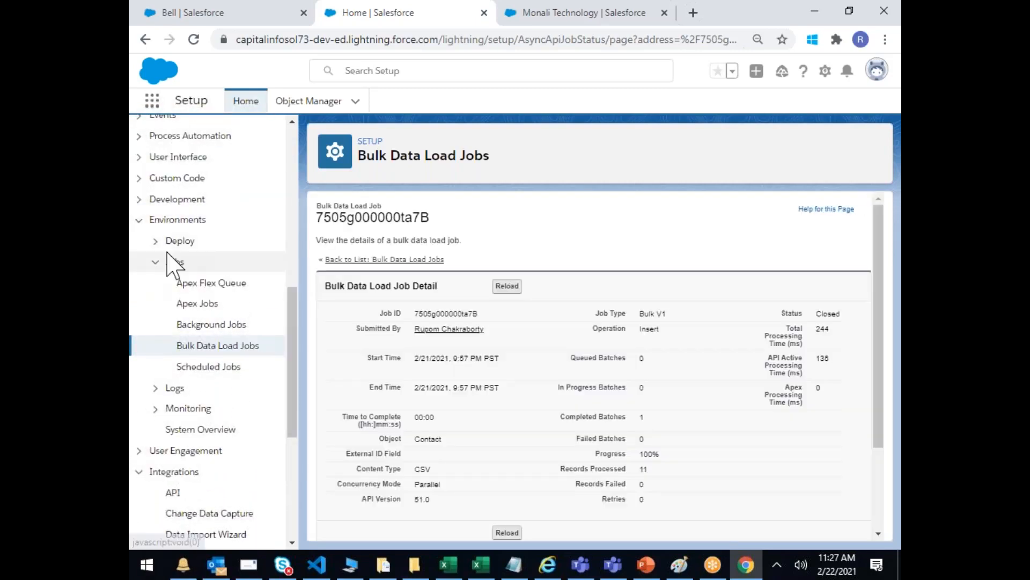
{"action": "left_click", "coordinate": [213, 347]}
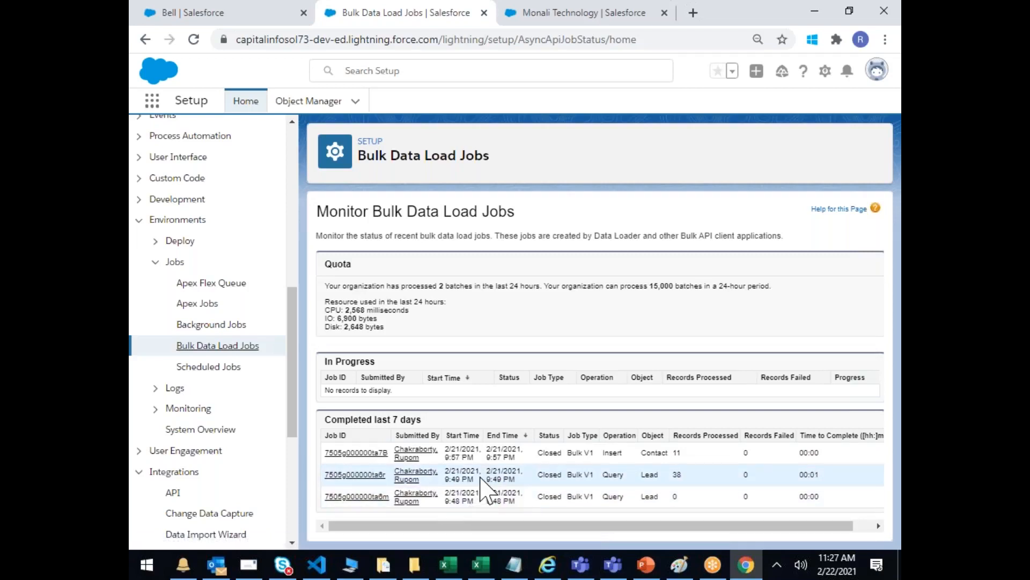
{"action": "left_click_drag", "start_coordinate": [692, 479], "coordinate": [590, 469]}
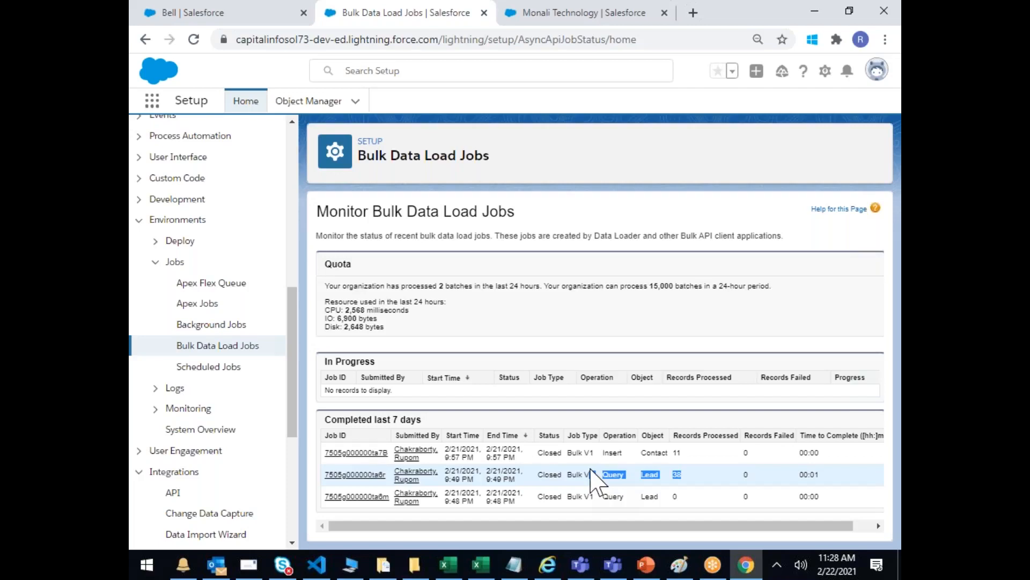
{"action": "left_click_drag", "start_coordinate": [705, 481], "coordinate": [659, 475]}
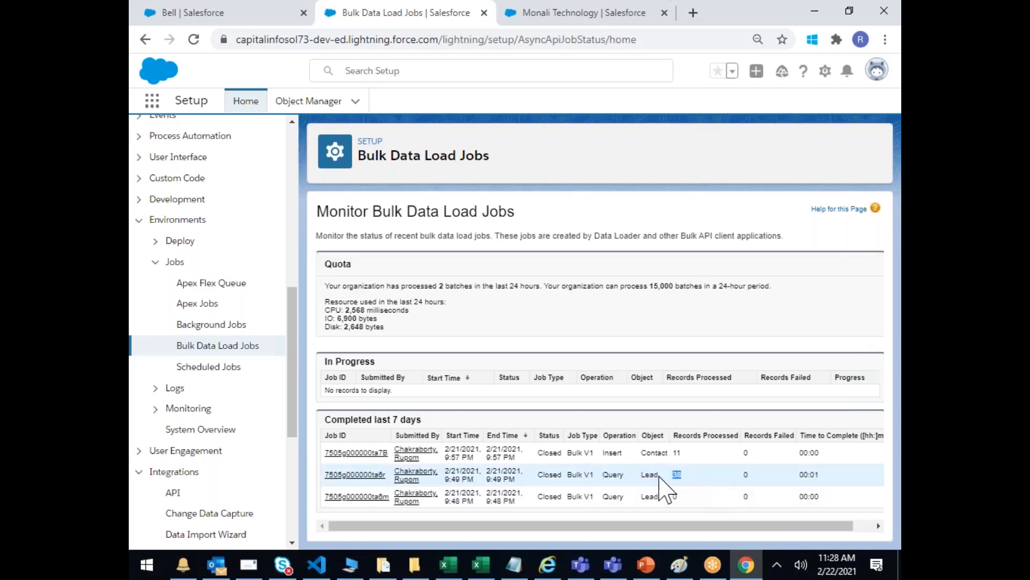
{"action": "left_click", "coordinate": [605, 481]}
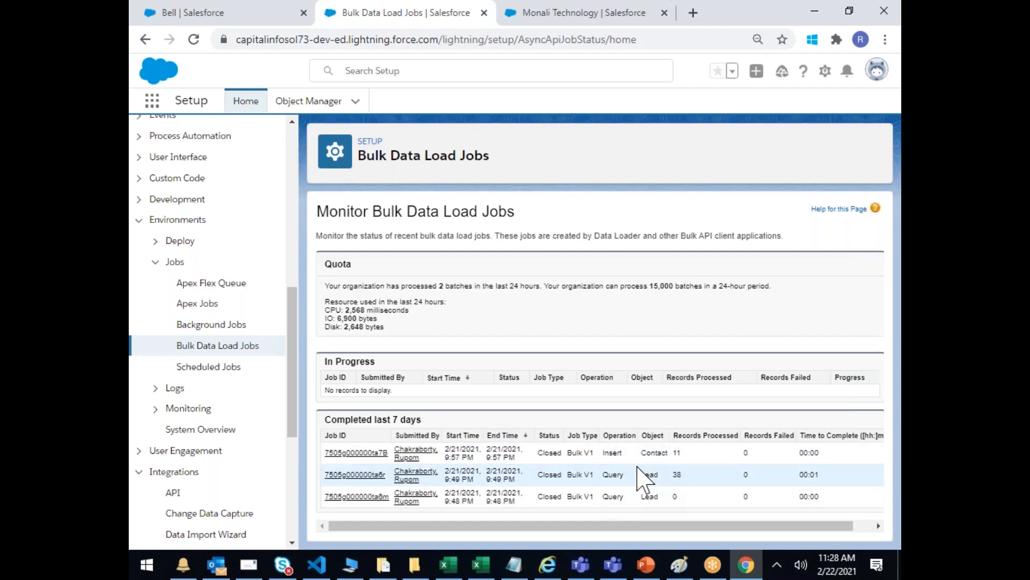
{"action": "left_click_drag", "start_coordinate": [661, 453], "coordinate": [549, 460]}
{"action": "left_click", "coordinate": [585, 465]}
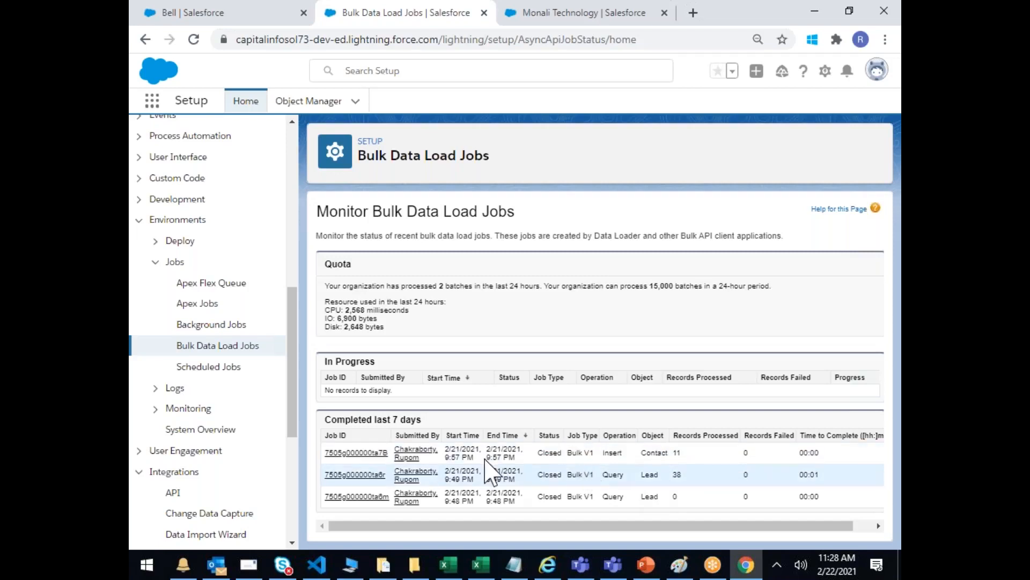
Step: Open the Contact insert job's details and review its start time, 11 records processed and processing time
{"action": "left_click", "coordinate": [376, 453]}
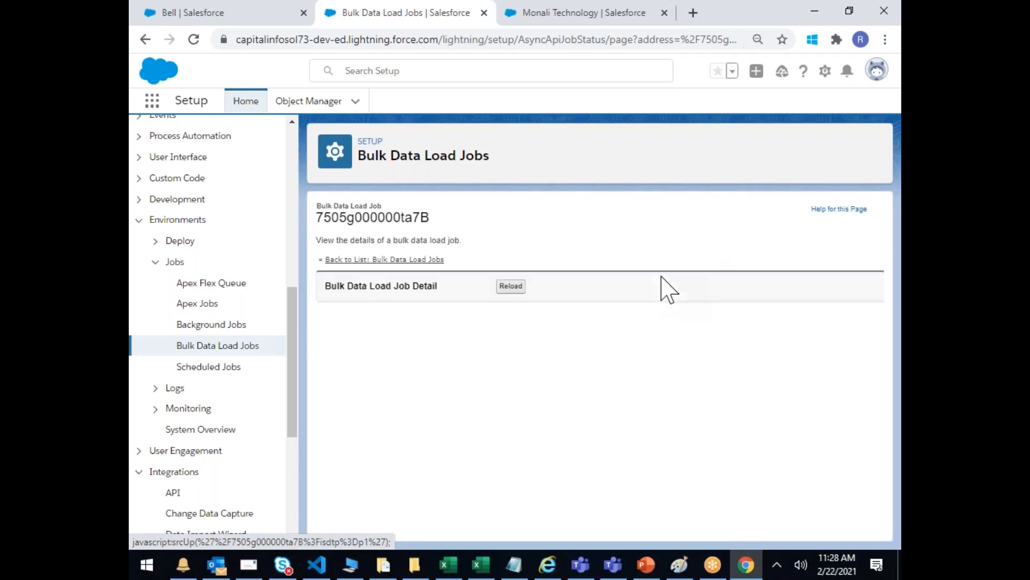
{"action": "scroll", "coordinate": [670, 290], "scroll_direction": "down", "scroll_amount": 2}
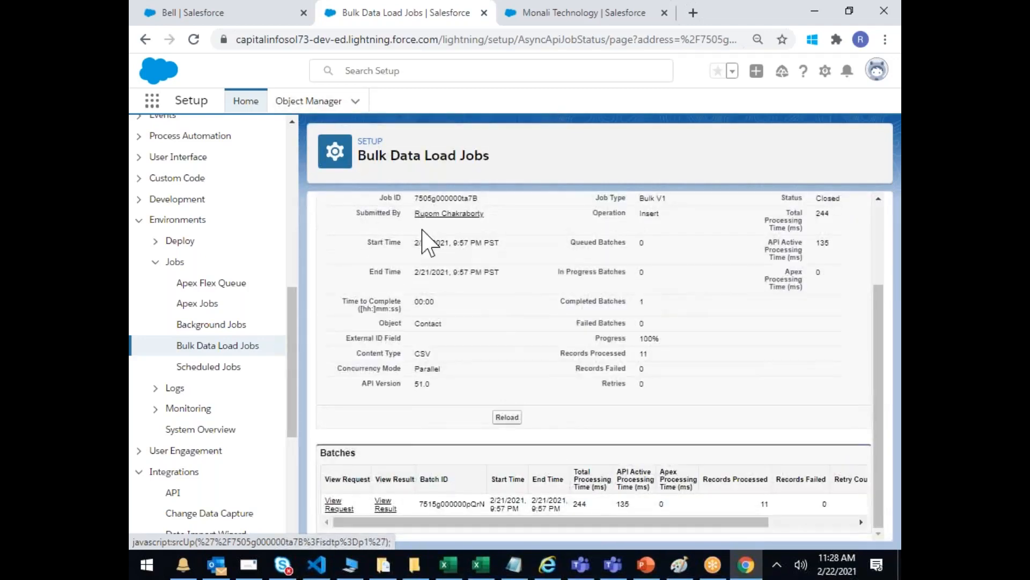
{"action": "scroll", "coordinate": [483, 310], "scroll_direction": "up", "scroll_amount": 2}
{"action": "left_click_drag", "start_coordinate": [419, 318], "coordinate": [579, 372]}
{"action": "left_click_drag", "start_coordinate": [560, 427], "coordinate": [672, 428]}
{"action": "left_click_drag", "start_coordinate": [787, 288], "coordinate": [806, 343]}
{"action": "left_click", "coordinate": [799, 397]}
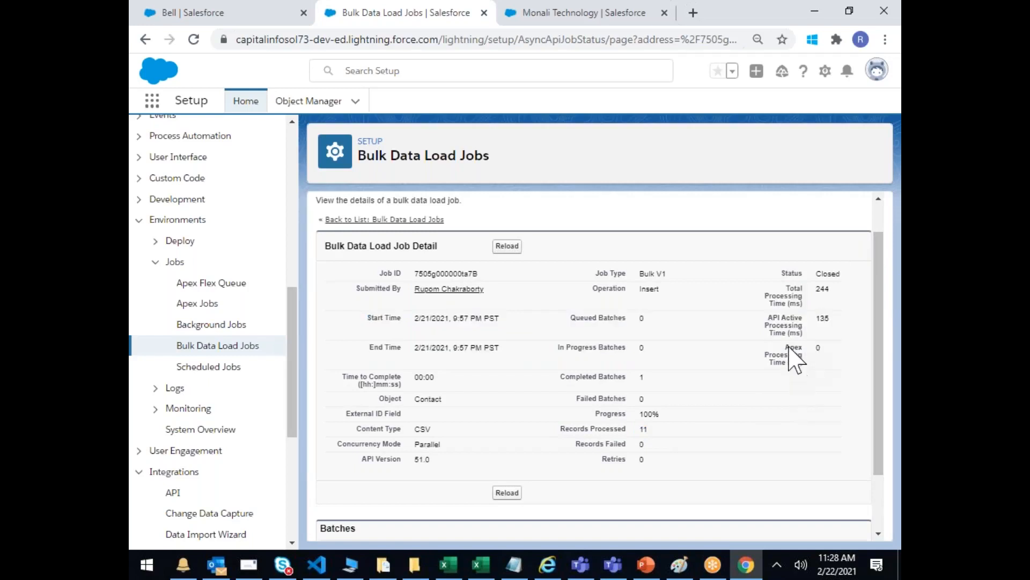
Step: Download the batch's result file, result (1), from the Batches table
{"action": "scroll", "coordinate": [788, 346], "scroll_direction": "up", "scroll_amount": 3}
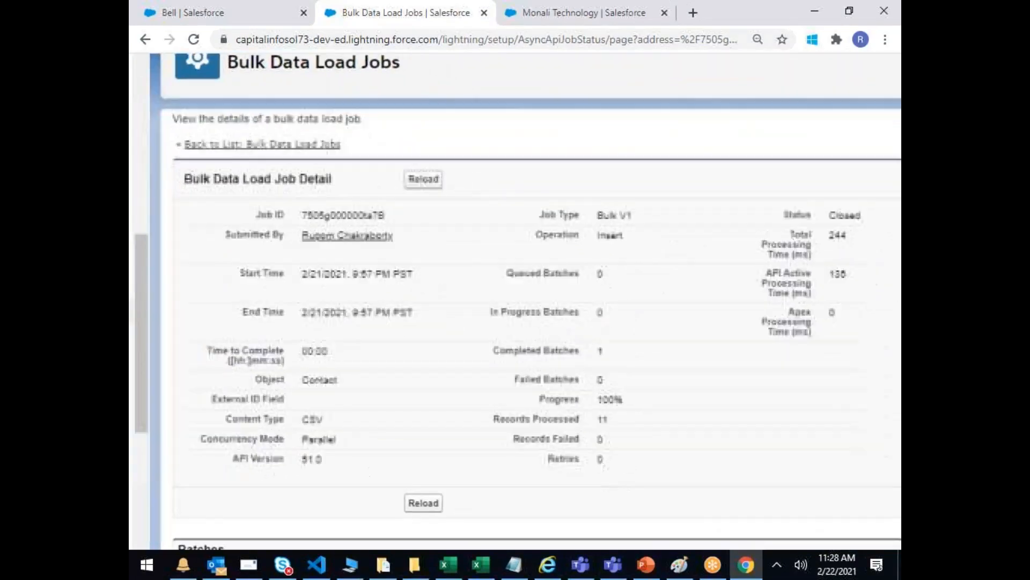
{"action": "scroll", "coordinate": [789, 284], "scroll_direction": "down", "scroll_amount": 2}
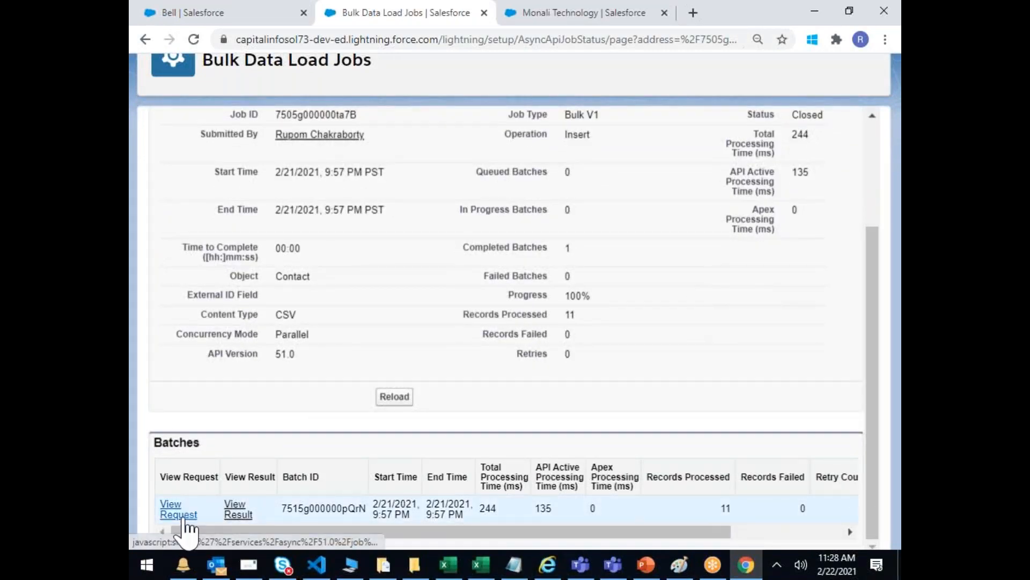
{"action": "scroll", "coordinate": [260, 486], "scroll_direction": "down", "scroll_amount": 1}
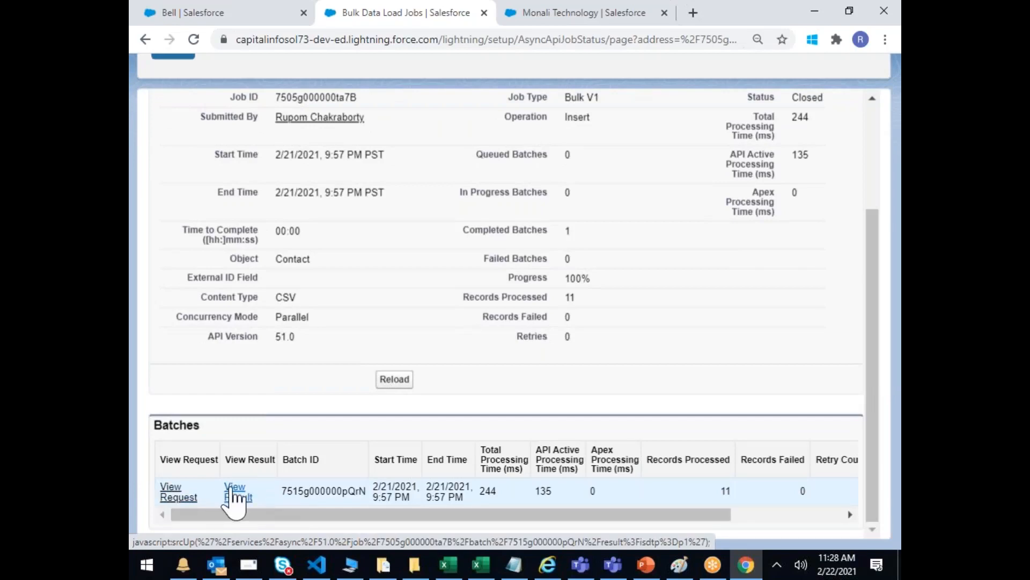
{"action": "left_click", "coordinate": [234, 492]}
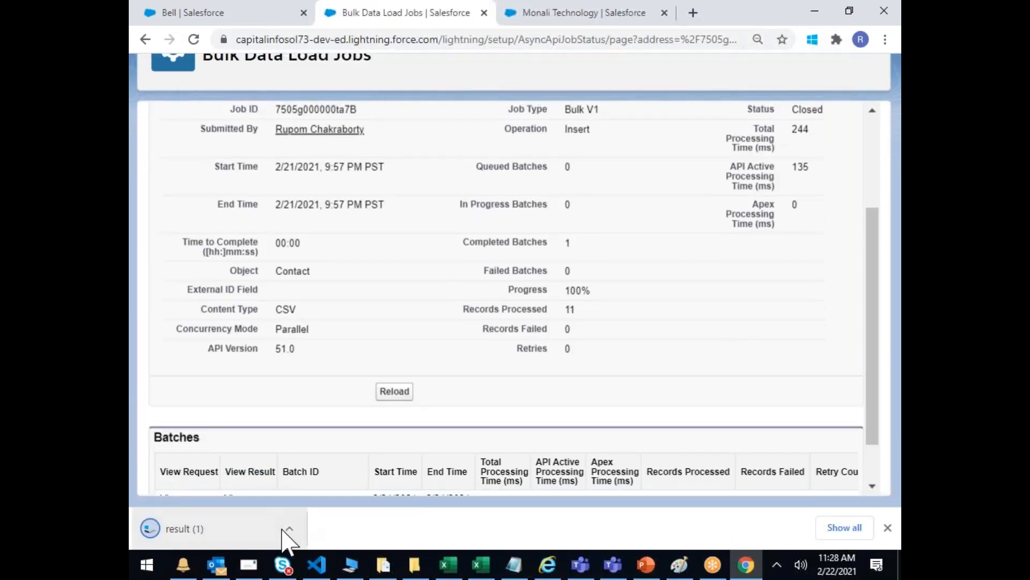
{"action": "left_click", "coordinate": [288, 529]}
{"action": "left_click", "coordinate": [212, 531]}
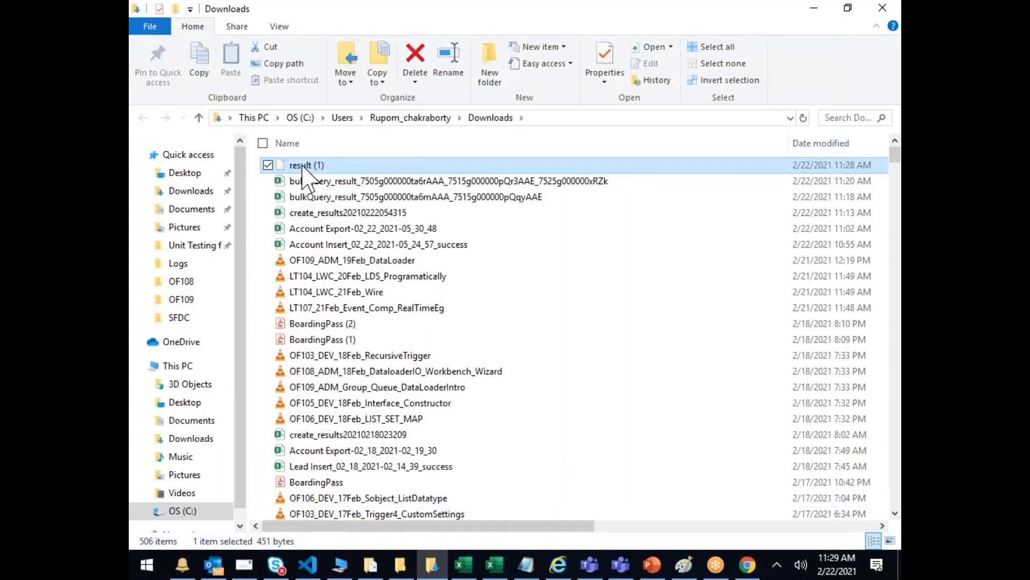
{"action": "left_click_drag", "start_coordinate": [543, 526], "coordinate": [523, 507]}
{"action": "left_click_drag", "start_coordinate": [282, 13], "coordinate": [349, 232]}
{"action": "left_click", "coordinate": [478, 223]}
{"action": "scroll", "coordinate": [474, 343], "scroll_direction": "down", "scroll_amount": 3}
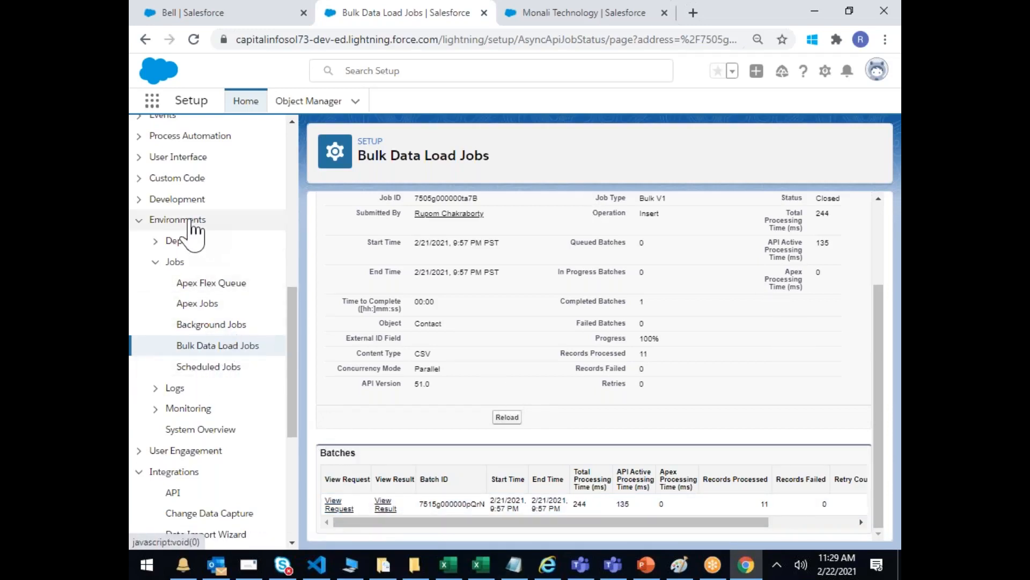
Step: Switch to the Monali Technology tab and show the All Contacts list view with 48 contacts
{"action": "left_click", "coordinate": [214, 348]}
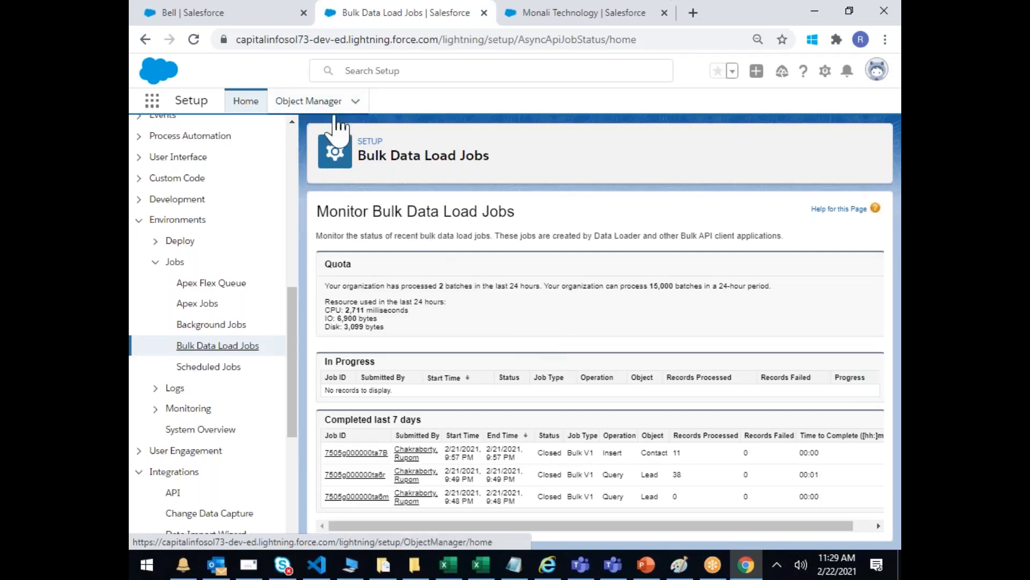
{"action": "key", "text": "ctrl+Tab"}
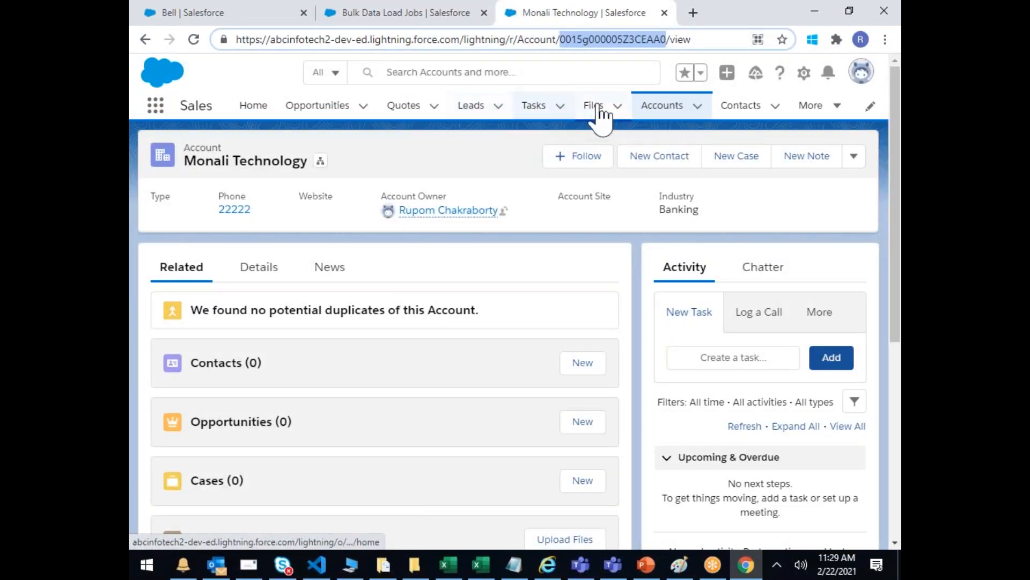
{"action": "left_click", "coordinate": [740, 105]}
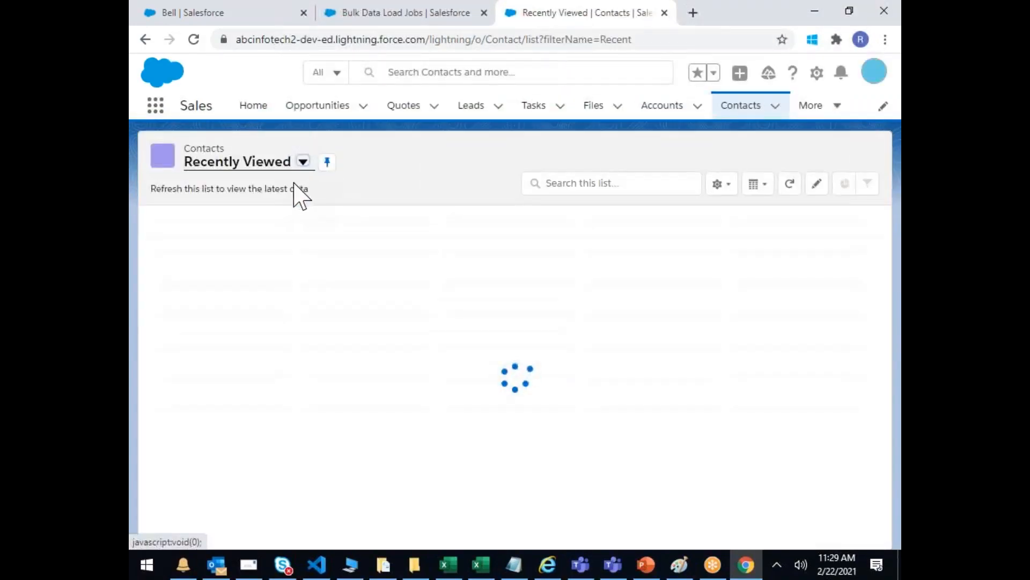
{"action": "left_click", "coordinate": [303, 162]}
{"action": "left_click", "coordinate": [239, 214]}
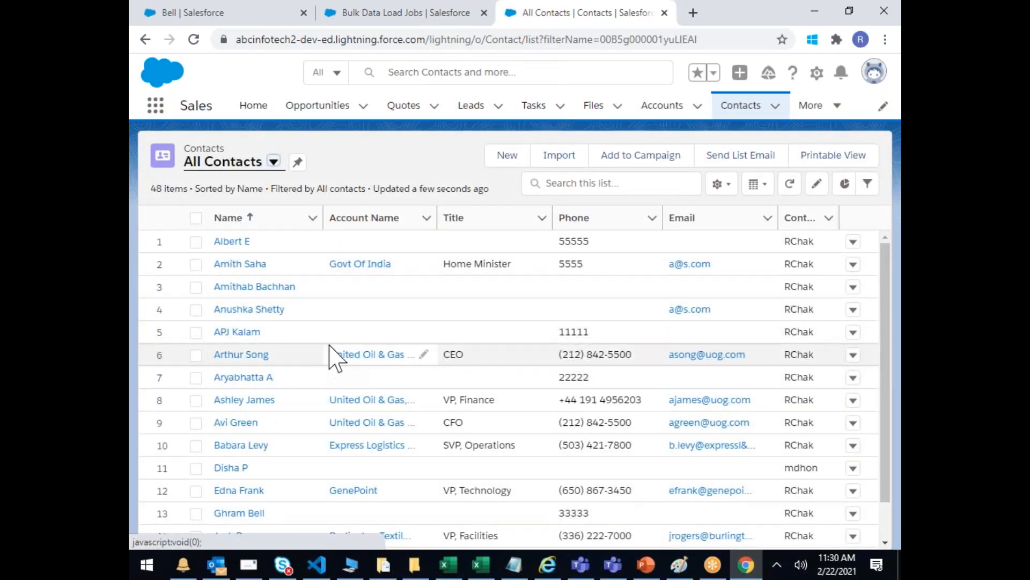
{"action": "scroll", "coordinate": [345, 340], "scroll_direction": "down", "scroll_amount": 1}
{"action": "scroll", "coordinate": [345, 340], "scroll_direction": "up", "scroll_amount": 1}
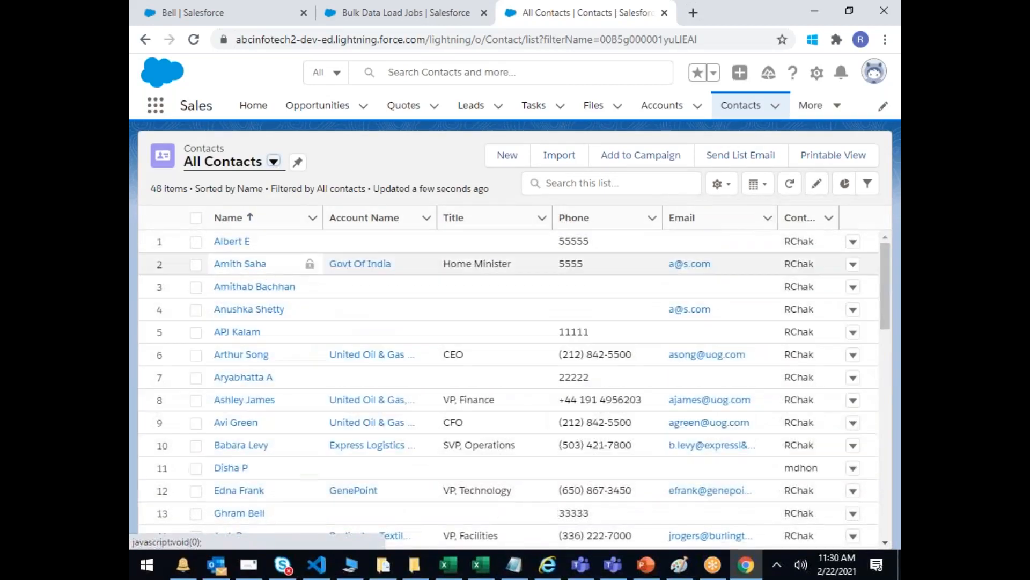
Step: Open the first contact and review its detail fields, including Asst. Phone and Assistant
{"action": "left_click", "coordinate": [230, 241]}
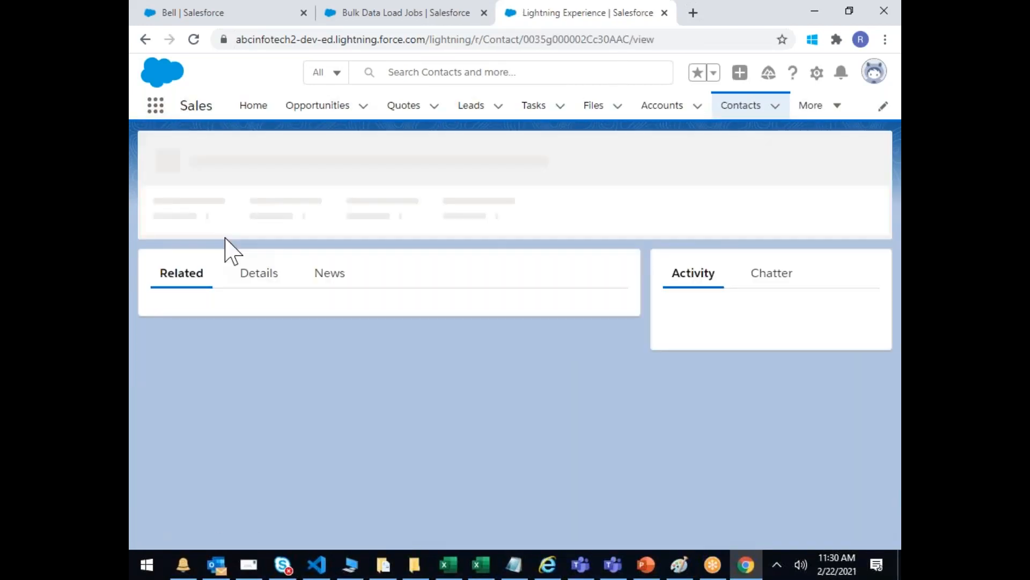
{"action": "left_click", "coordinate": [258, 270]}
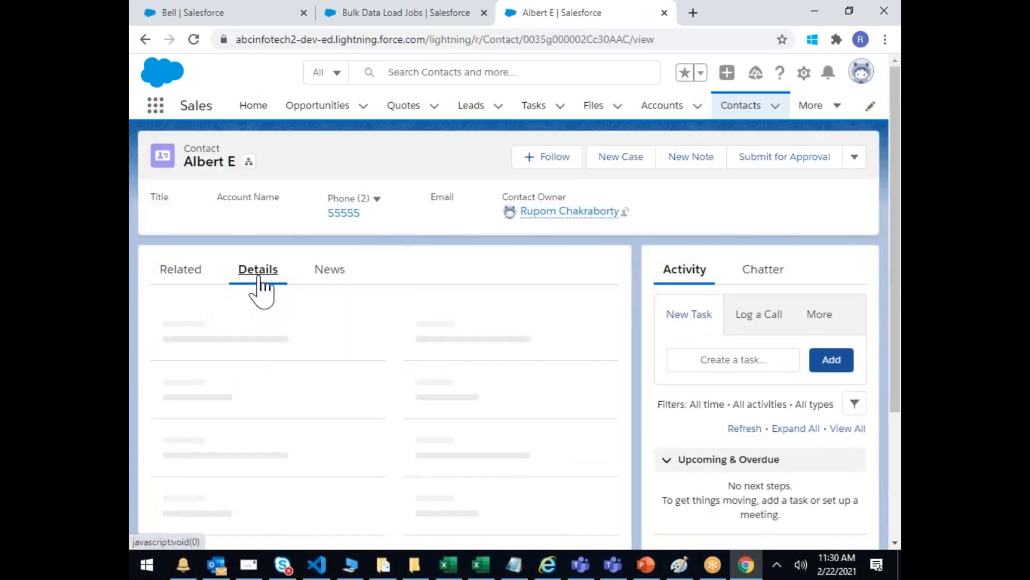
{"action": "scroll", "coordinate": [367, 328], "scroll_direction": "down", "scroll_amount": 1}
{"action": "scroll", "coordinate": [374, 333], "scroll_direction": "down", "scroll_amount": 4}
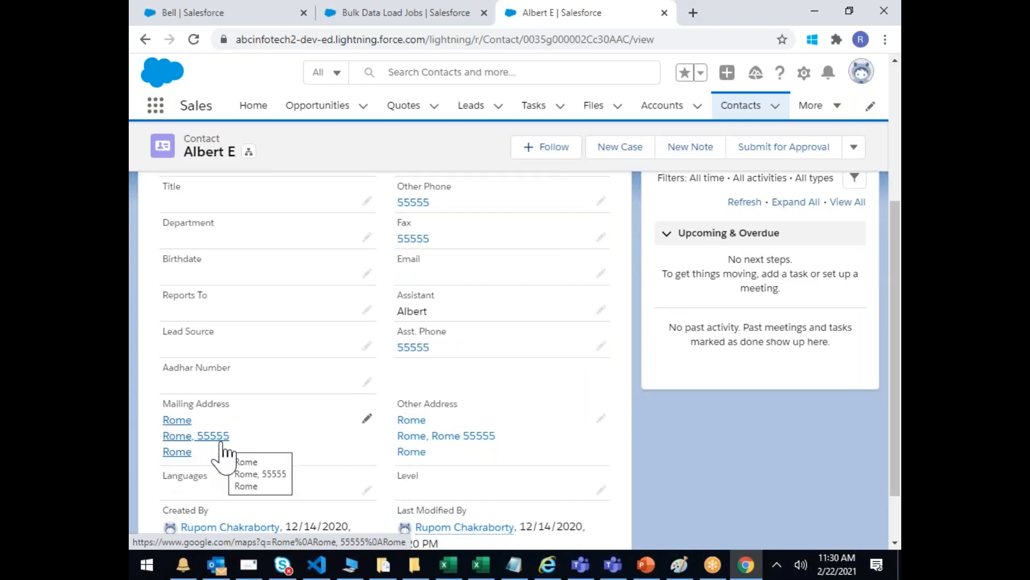
{"action": "scroll", "coordinate": [464, 448], "scroll_direction": "down", "scroll_amount": 1}
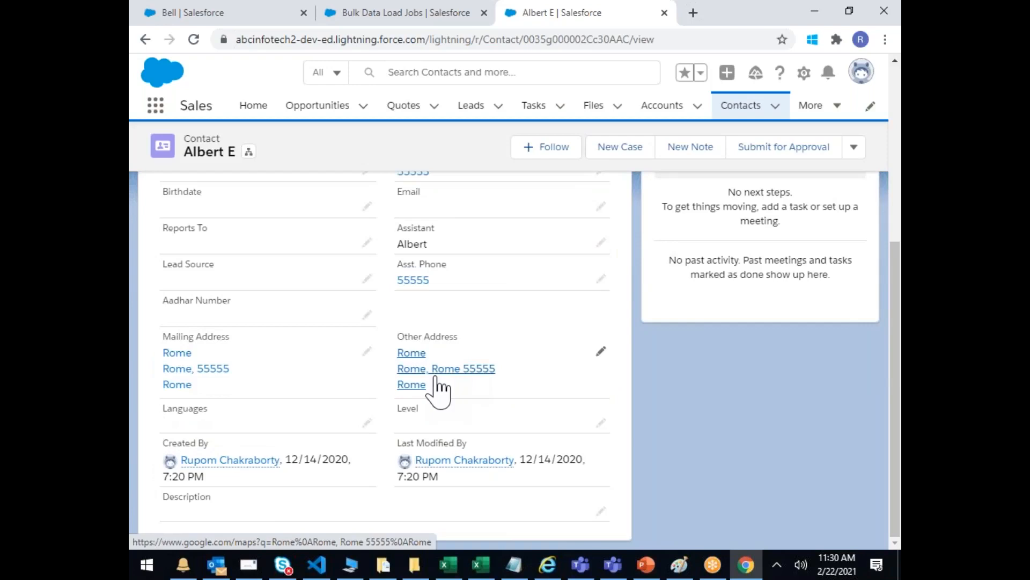
{"action": "scroll", "coordinate": [461, 358], "scroll_direction": "up", "scroll_amount": 1}
{"action": "left_click_drag", "start_coordinate": [461, 358], "coordinate": [384, 352]}
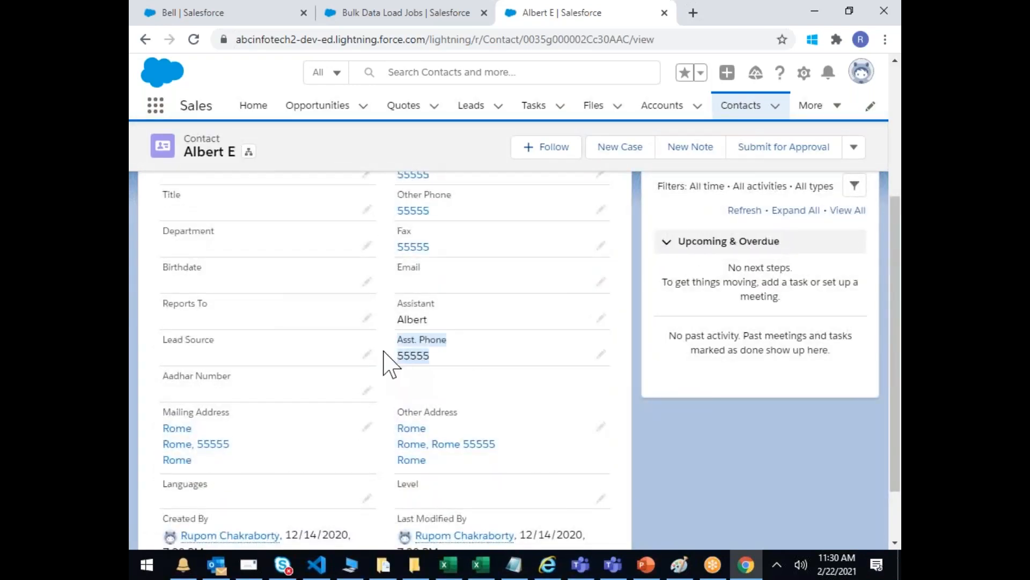
{"action": "left_click_drag", "start_coordinate": [408, 304], "coordinate": [424, 319]}
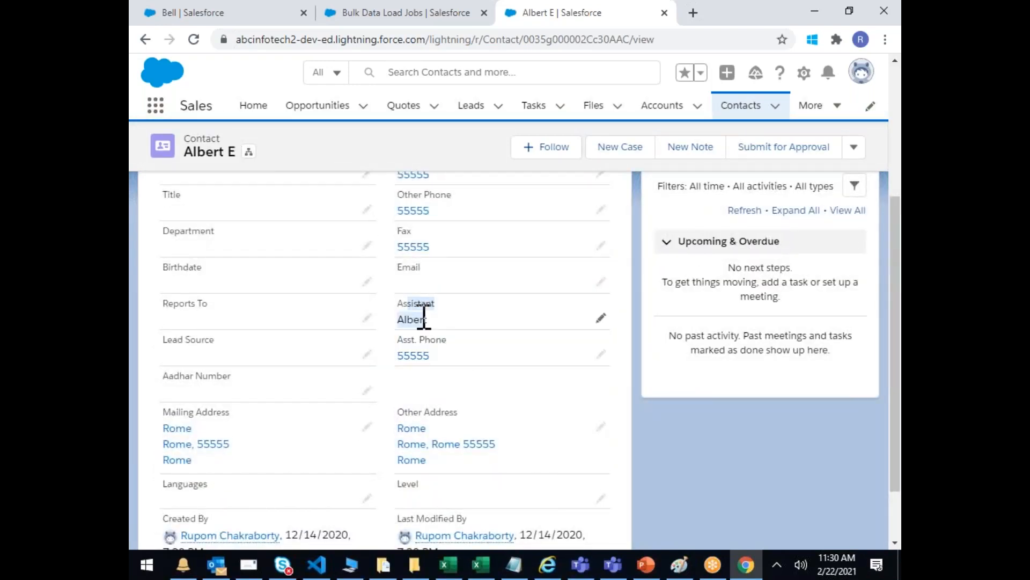
{"action": "scroll", "coordinate": [470, 351], "scroll_direction": "up", "scroll_amount": 1}
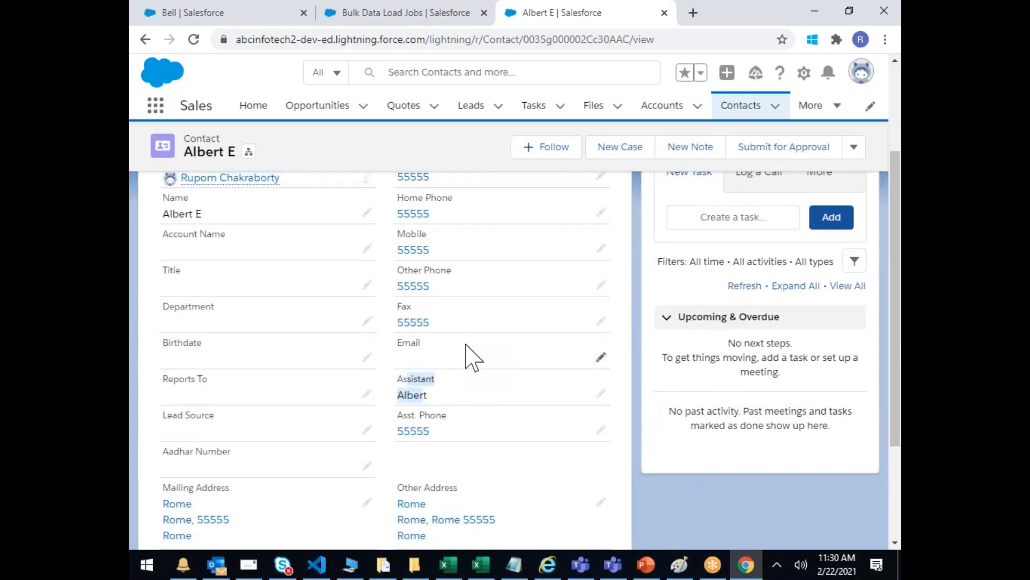
{"action": "left_click", "coordinate": [444, 405]}
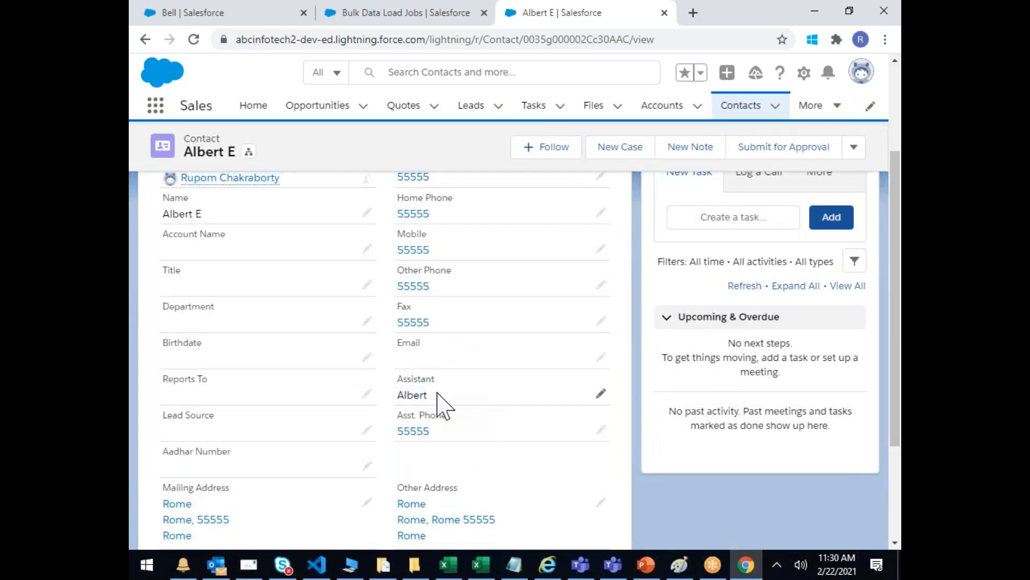
{"action": "left_click_drag", "start_coordinate": [427, 404], "coordinate": [387, 408]}
Step: Start editing the Assistant field, then return to the Recently Viewed contacts list without saving
{"action": "left_click", "coordinate": [367, 212]}
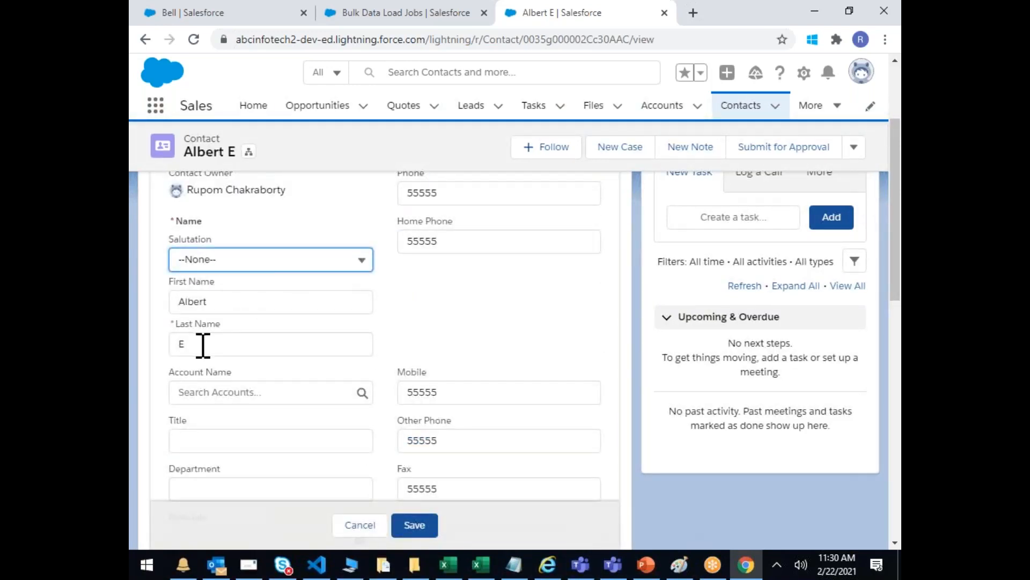
{"action": "scroll", "coordinate": [430, 394], "scroll_direction": "down", "scroll_amount": 2}
{"action": "scroll", "coordinate": [431, 407], "scroll_direction": "down", "scroll_amount": 2}
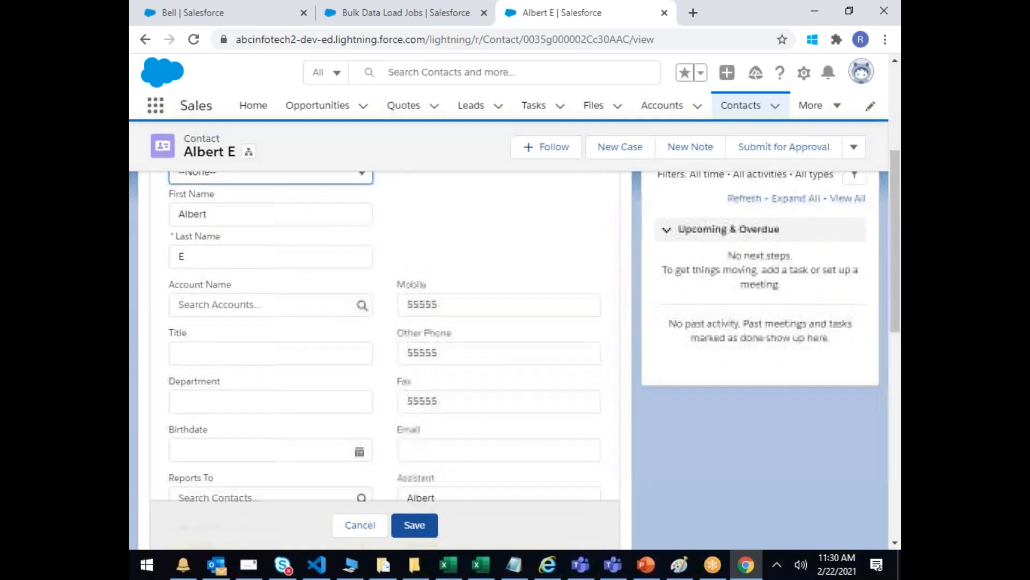
{"action": "left_click", "coordinate": [437, 435]}
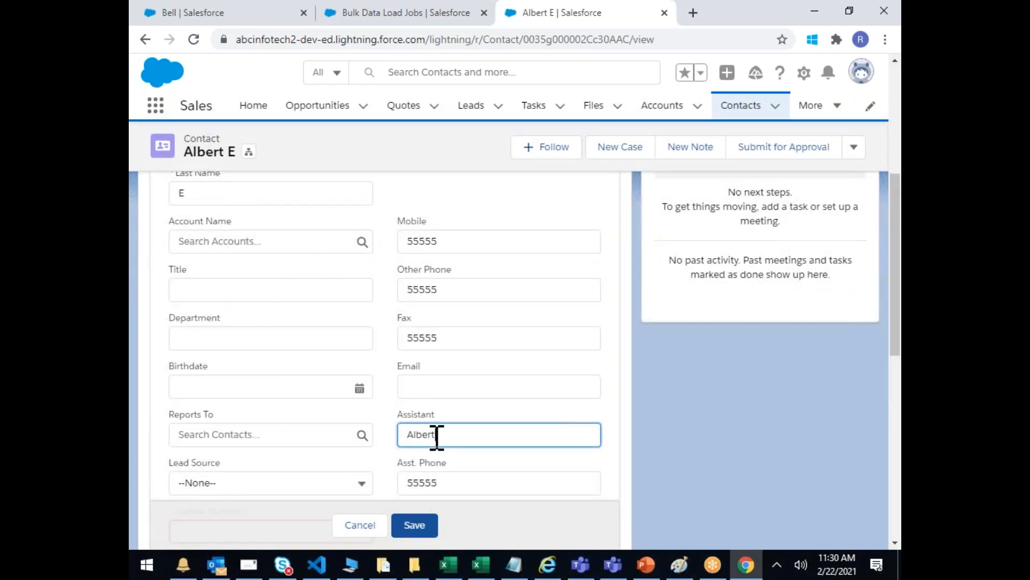
{"action": "left_click", "coordinate": [741, 105]}
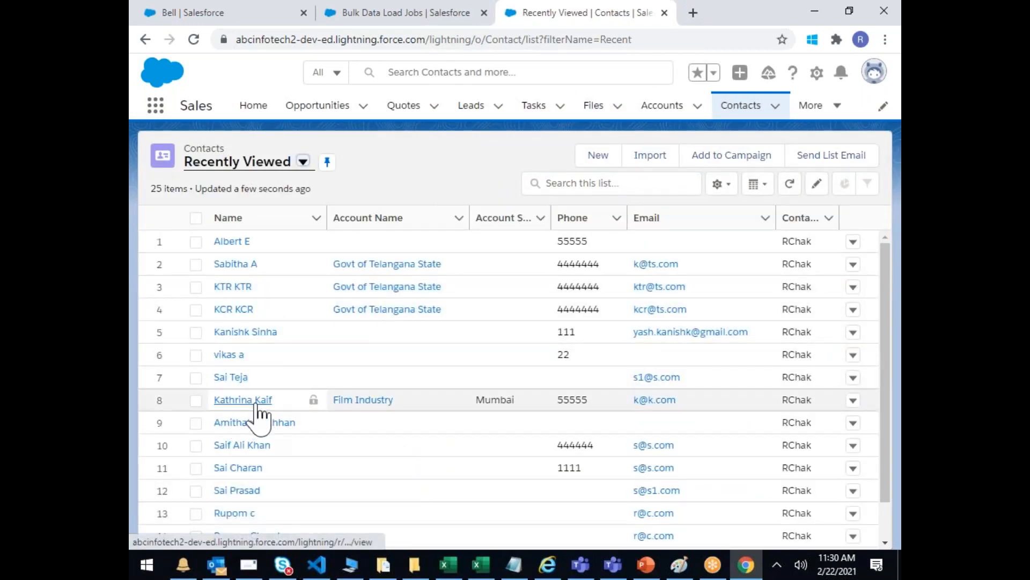
{"action": "scroll", "coordinate": [274, 421], "scroll_direction": "down", "scroll_amount": 4}
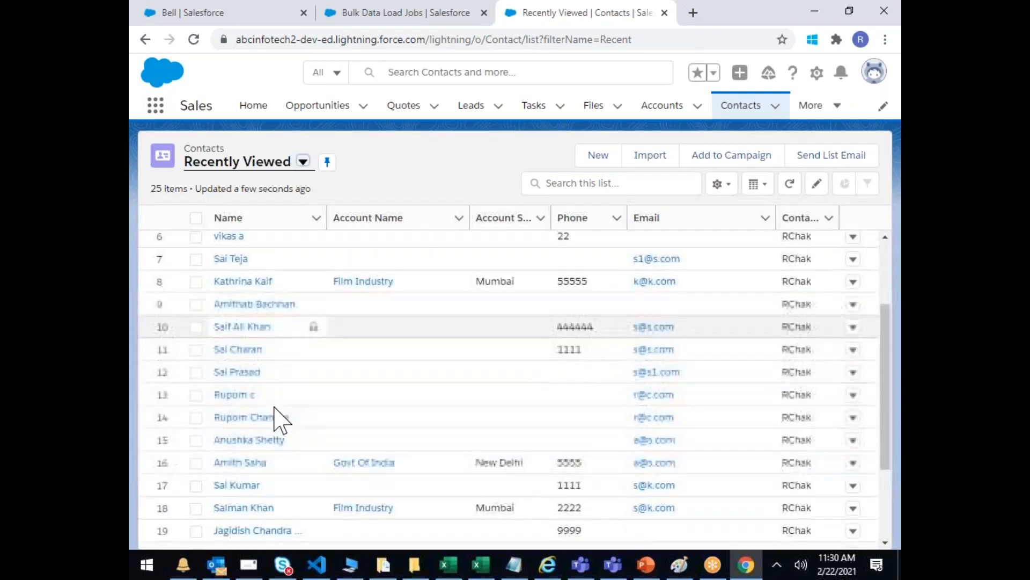
{"action": "scroll", "coordinate": [285, 403], "scroll_direction": "down", "scroll_amount": 1}
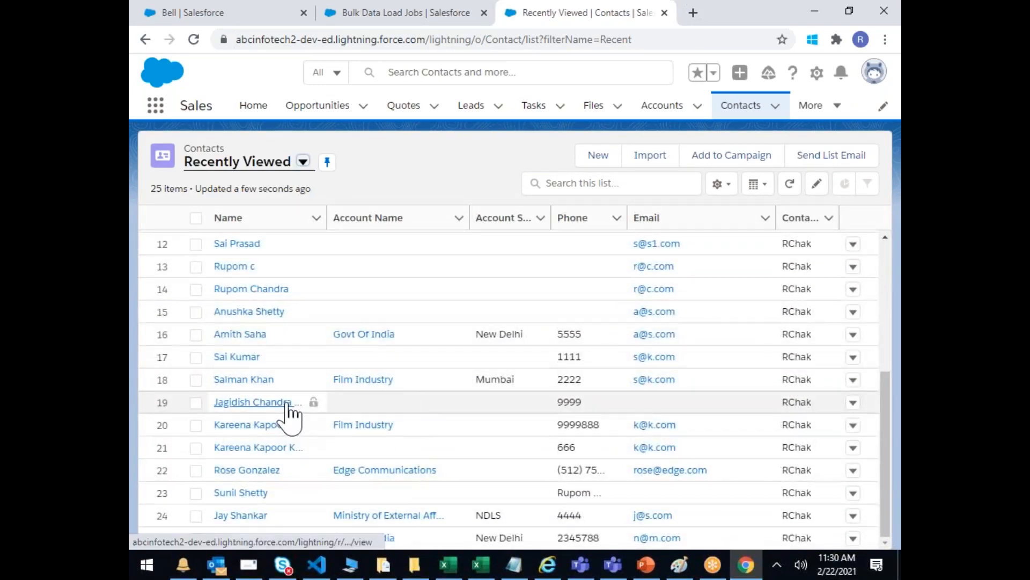
{"action": "scroll", "coordinate": [289, 414], "scroll_direction": "up", "scroll_amount": 5}
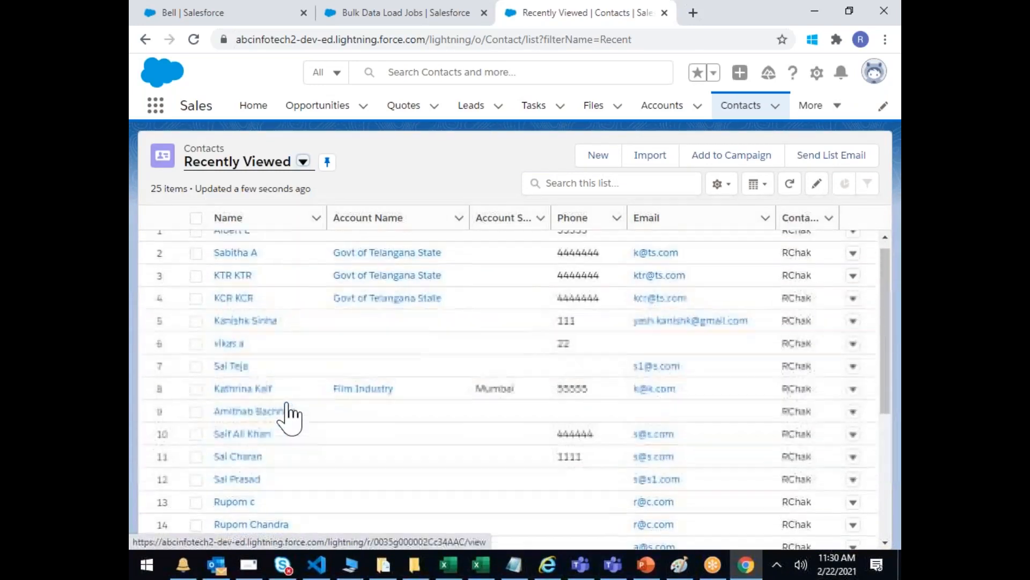
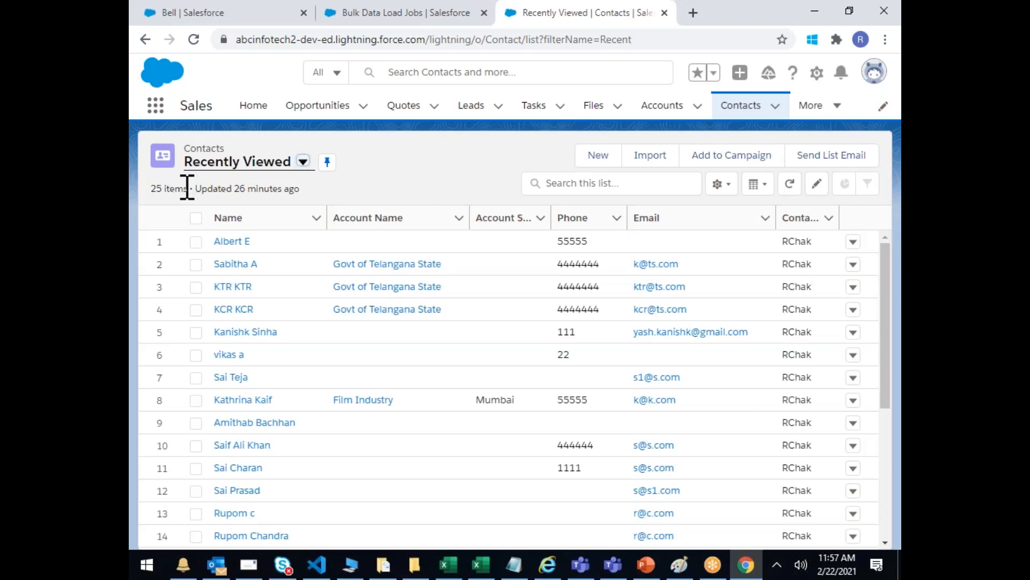
Step: Go to the Google home page and search for 'postal code india'
{"action": "left_click", "coordinate": [750, 567]}
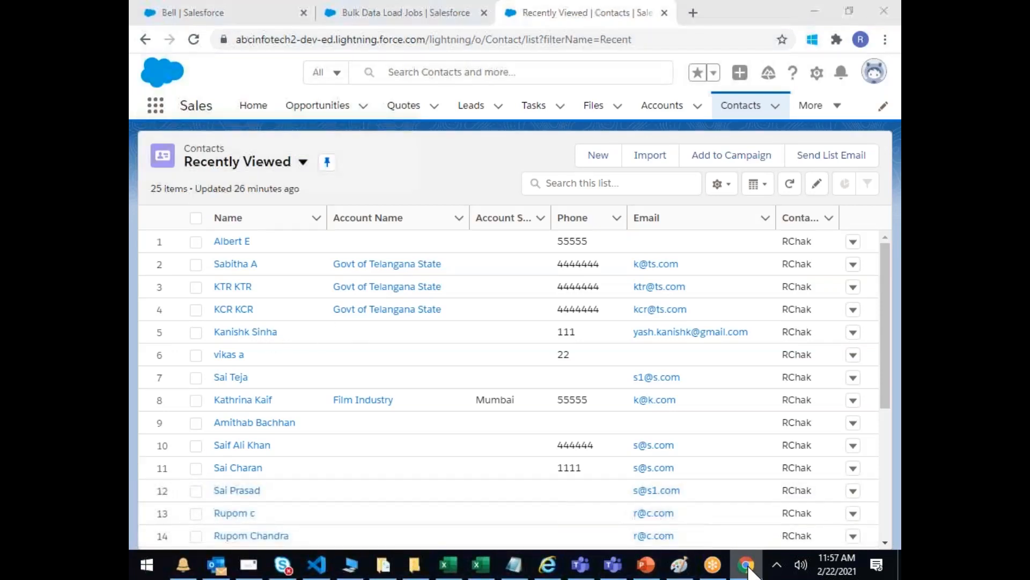
{"action": "left_click", "coordinate": [749, 567]}
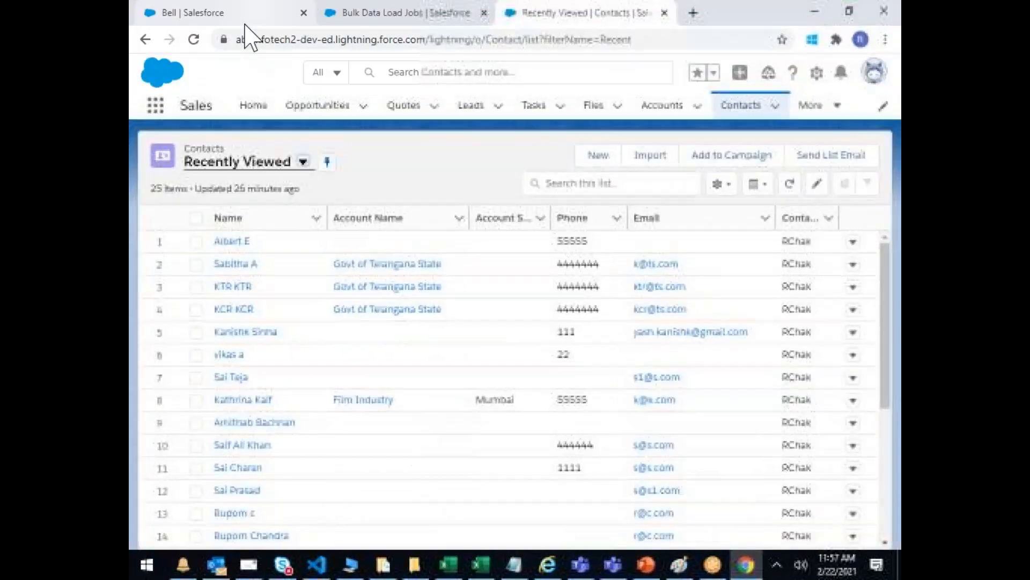
{"action": "left_click", "coordinate": [295, 40]}
{"action": "type", "text": "WWW"}
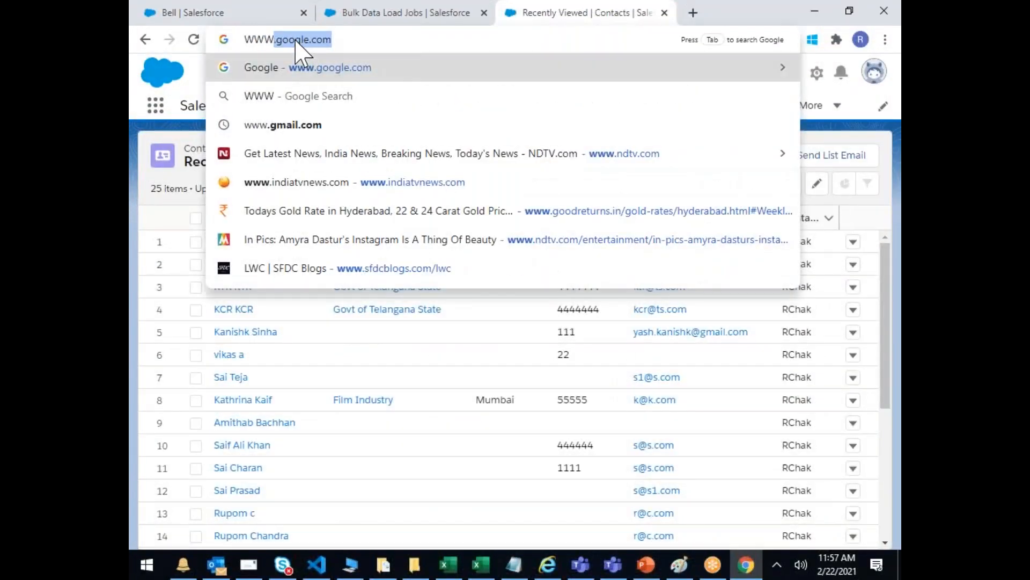
{"action": "key", "text": "Return"}
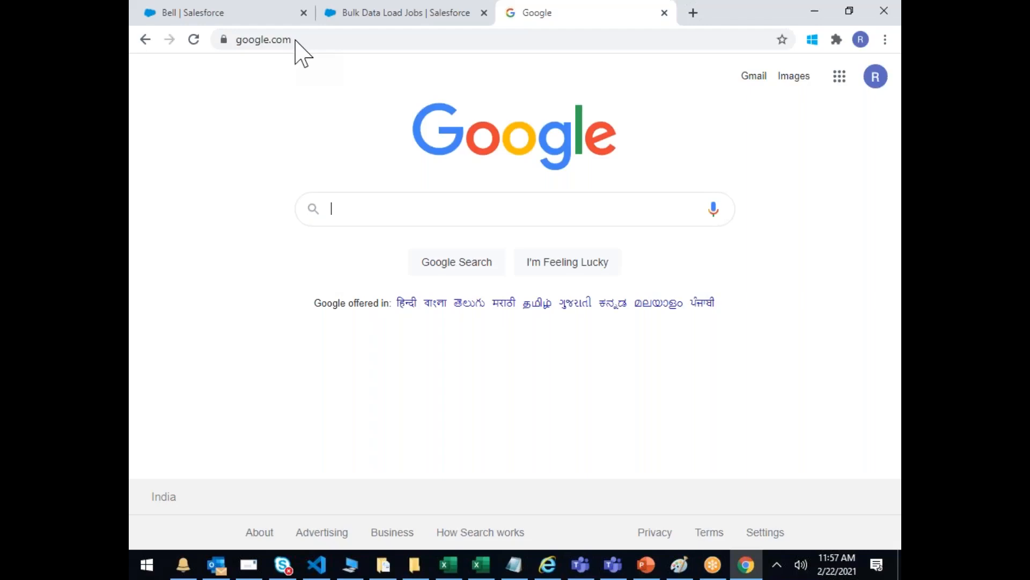
{"action": "type", "text": "PO"}
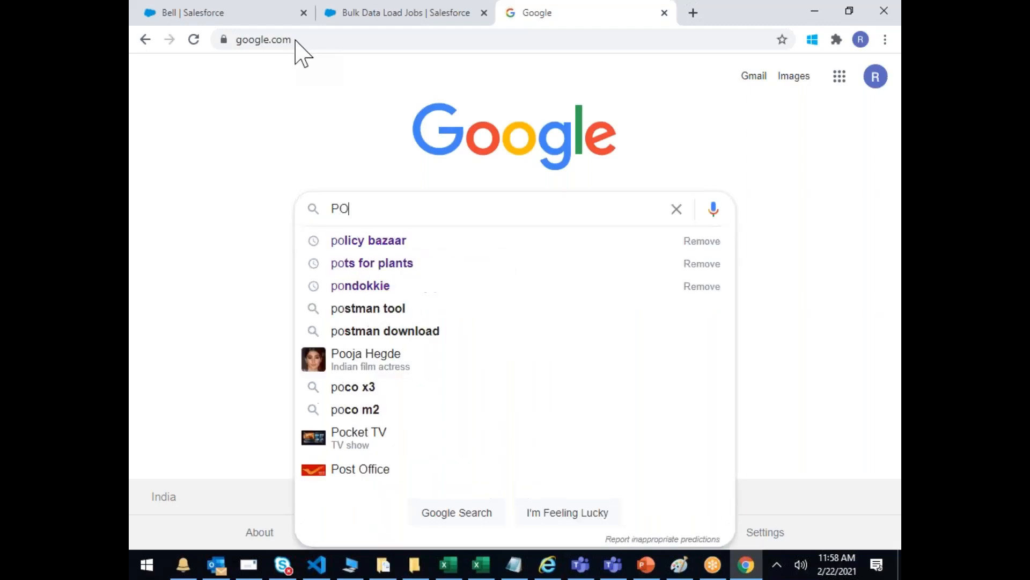
{"action": "type", "text": "STACODE A"}
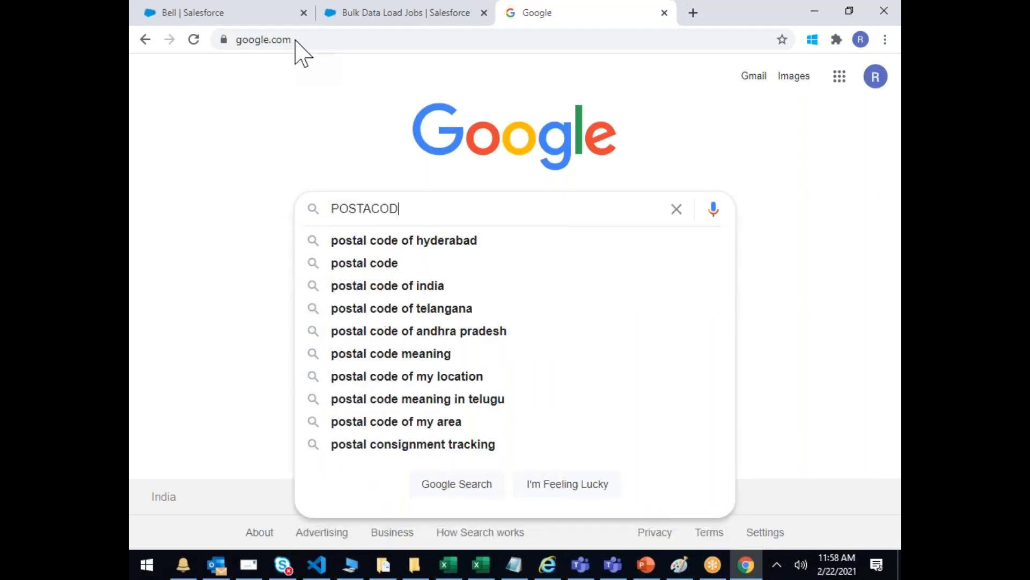
{"action": "key", "text": "BackSpace"}
{"action": "key", "text": "BackSpace"}
{"action": "key", "text": "BackSpace"}
{"action": "key", "text": "BackSpace"}
{"action": "key", "text": "BackSpace"}
{"action": "key", "text": "BackSpace"}
{"action": "key", "text": "BackSpace"}
{"action": "key", "text": "BackSpace"}
{"action": "key", "text": "BackSpace"}
{"action": "key", "text": "BackSpace"}
{"action": "key", "text": "BackSpace"}
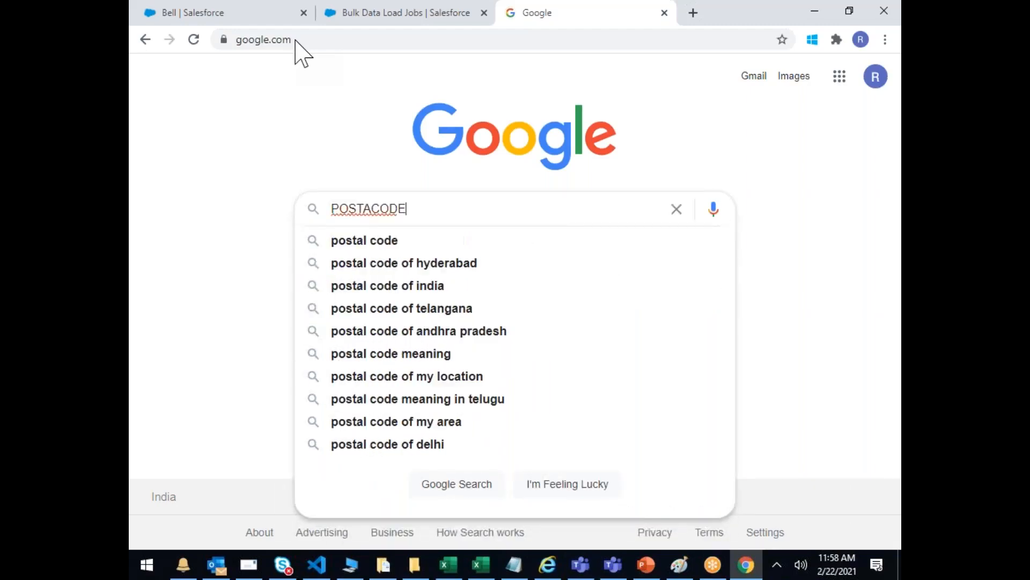
{"action": "type", "text": "POSTA"}
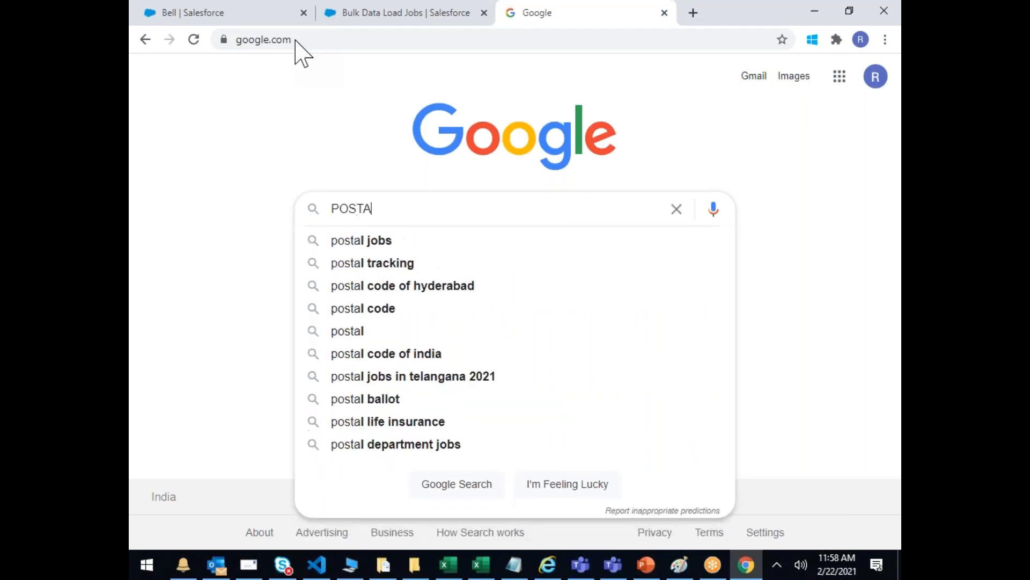
{"action": "type", "text": "LCODE IND"}
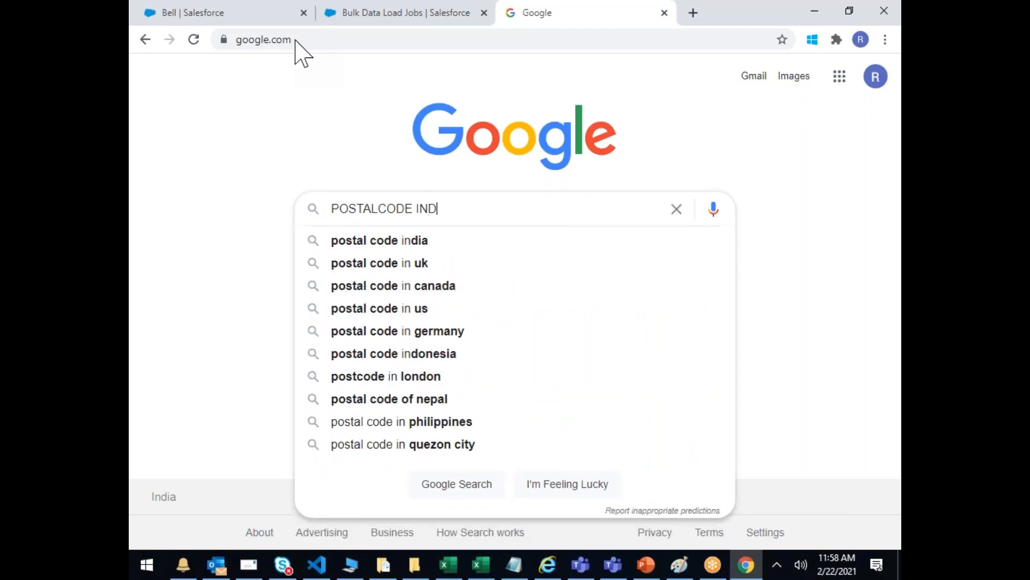
{"action": "left_click", "coordinate": [368, 243]}
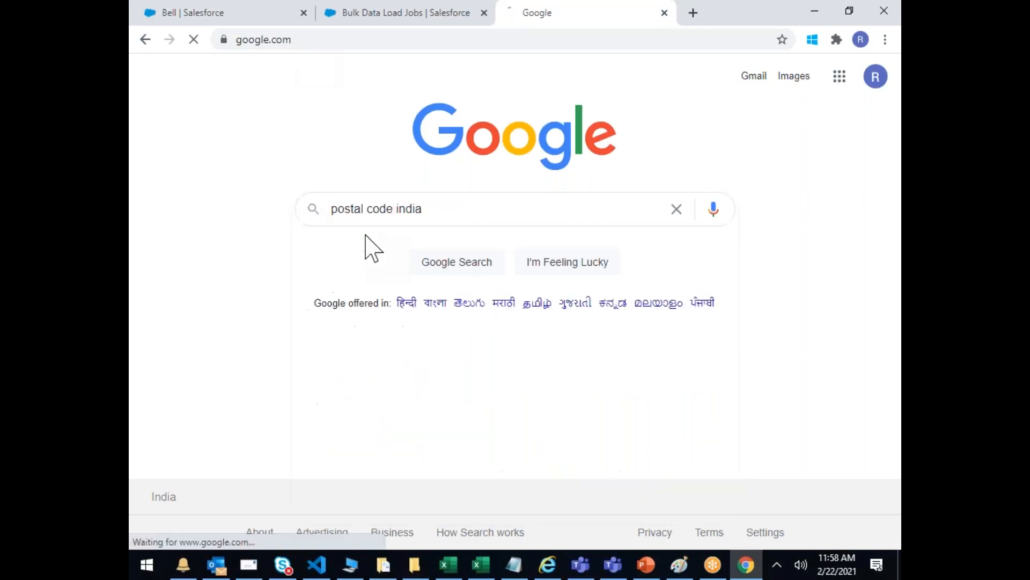
Step: Extend the query to 'postal code india API' and run the search
{"action": "scroll", "coordinate": [403, 317], "scroll_direction": "down", "scroll_amount": 6}
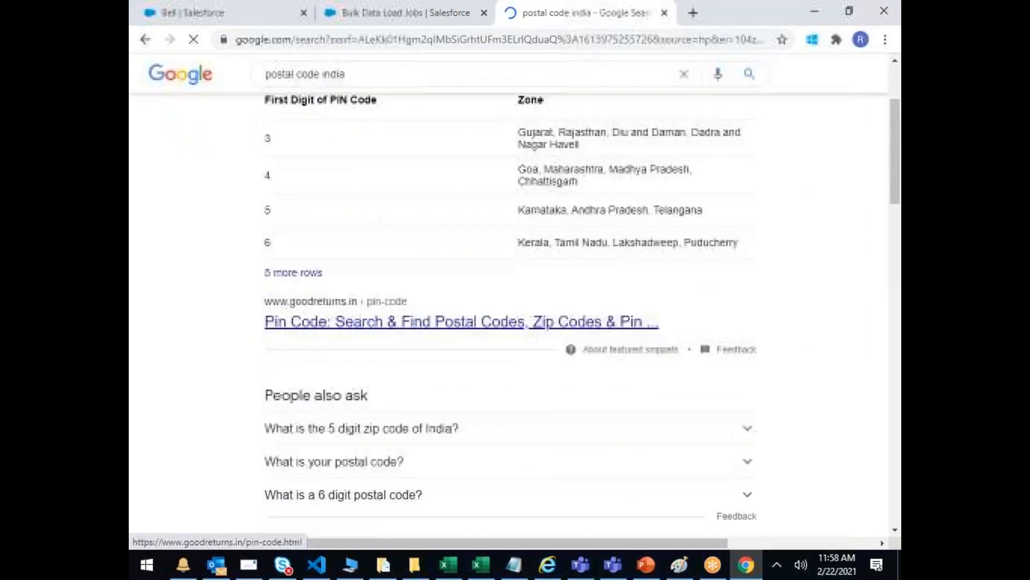
{"action": "scroll", "coordinate": [395, 308], "scroll_direction": "down", "scroll_amount": 2}
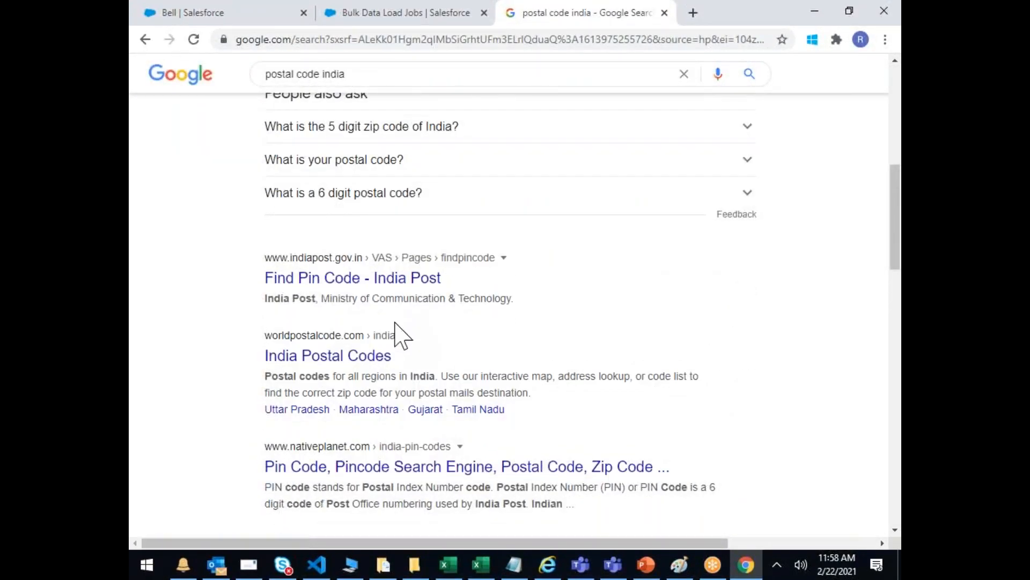
{"action": "scroll", "coordinate": [395, 375], "scroll_direction": "up", "scroll_amount": 8}
{"action": "left_click_drag", "start_coordinate": [410, 89], "coordinate": [134, 76]}
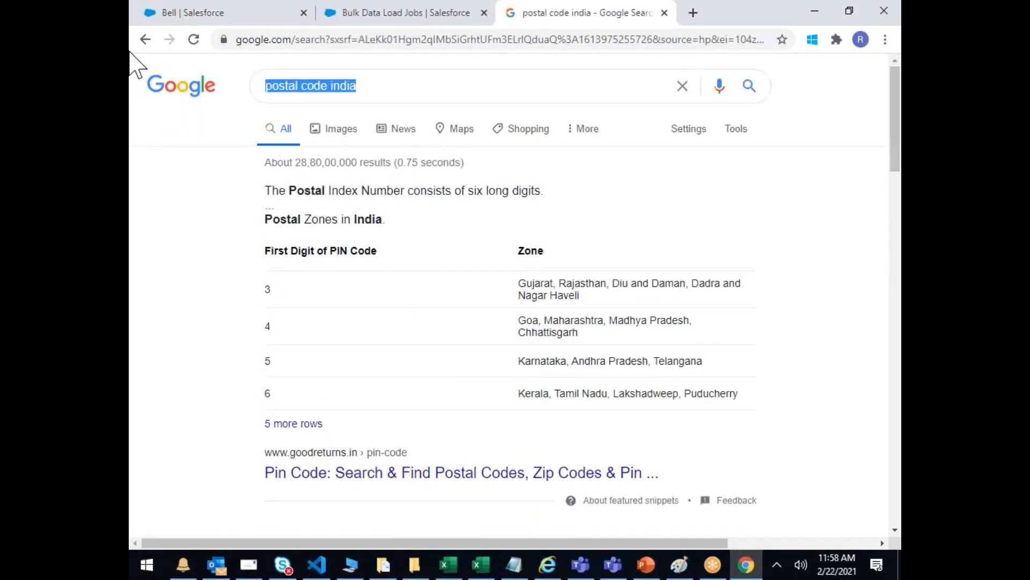
{"action": "key", "text": "End"}
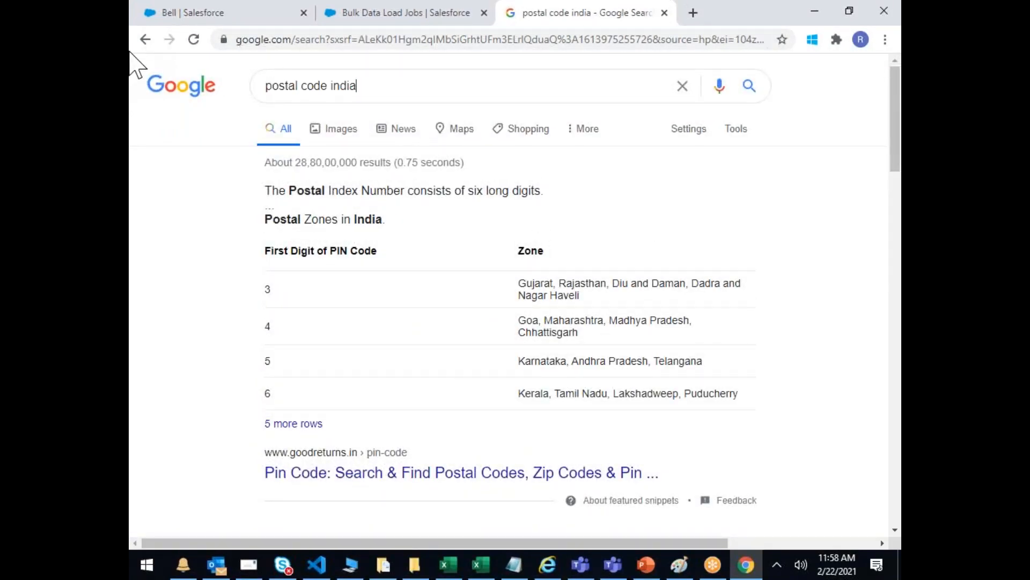
{"action": "type", "text": "API"}
{"action": "key", "text": "Return"}
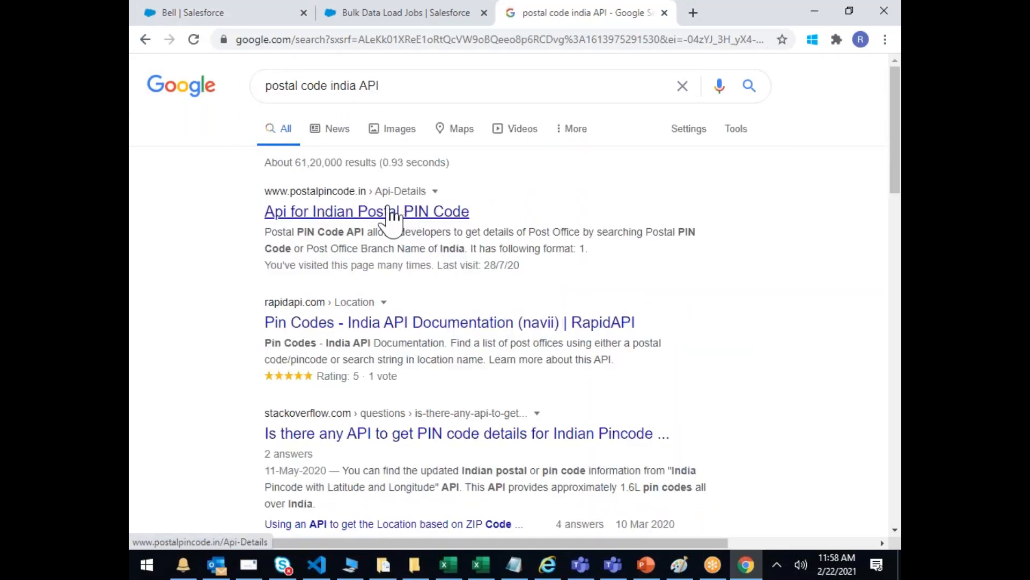
Step: Open the postalpincode.in API page and its sample request for PIN 110001
{"action": "left_click", "coordinate": [390, 208]}
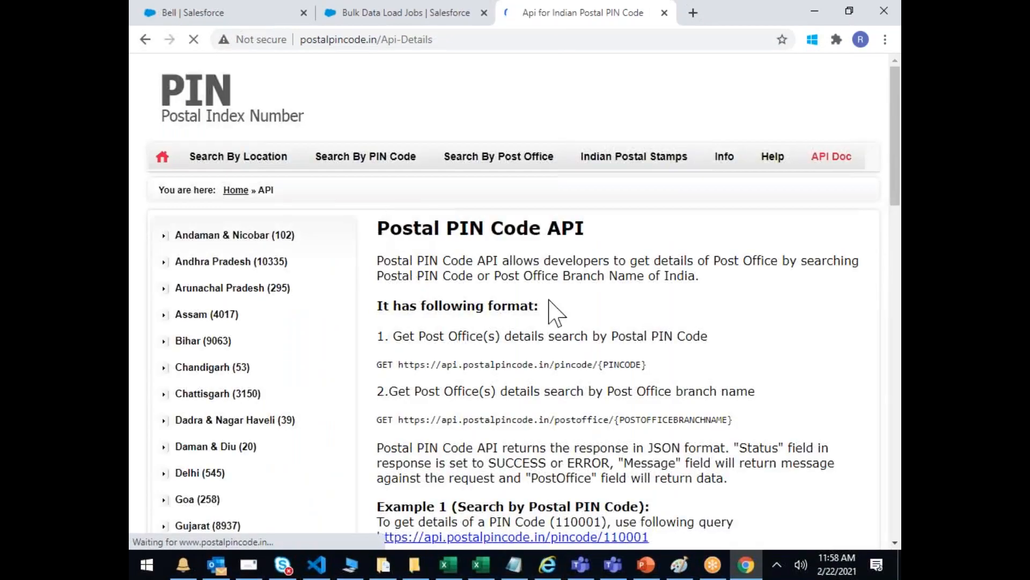
{"action": "scroll", "coordinate": [558, 310], "scroll_direction": "down", "scroll_amount": 5}
{"action": "left_click_drag", "start_coordinate": [441, 325], "coordinate": [462, 360]}
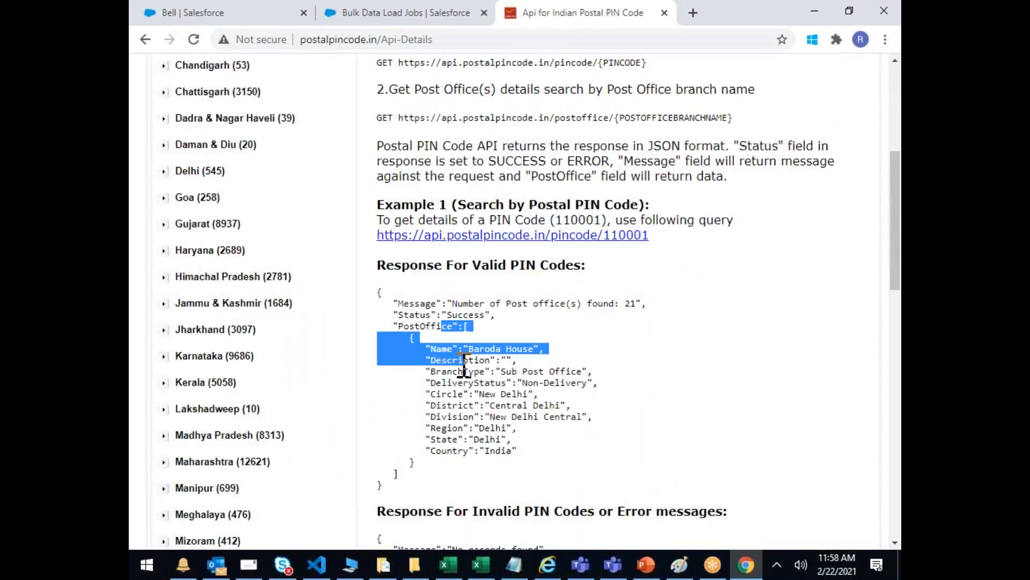
{"action": "left_click", "coordinate": [587, 236]}
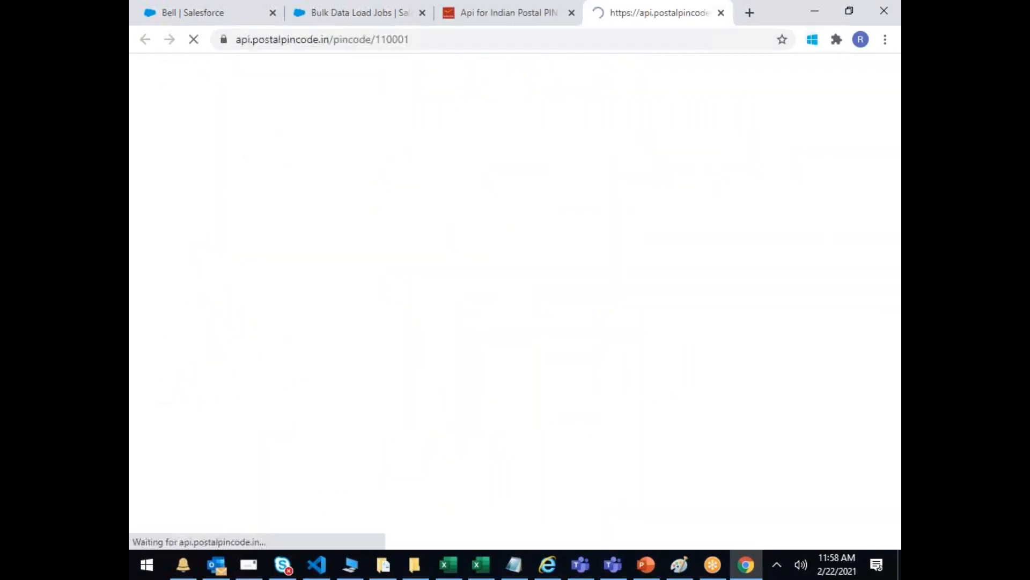
Step: Change the API request address to fetch PIN code 700140
{"action": "left_click", "coordinate": [502, 39]}
{"action": "key", "text": "BackSpace"}
{"action": "key", "text": "BackSpace"}
{"action": "key", "text": "BackSpace"}
{"action": "key", "text": "BackSpace"}
{"action": "key", "text": "BackSpace"}
{"action": "key", "text": "BackSpace"}
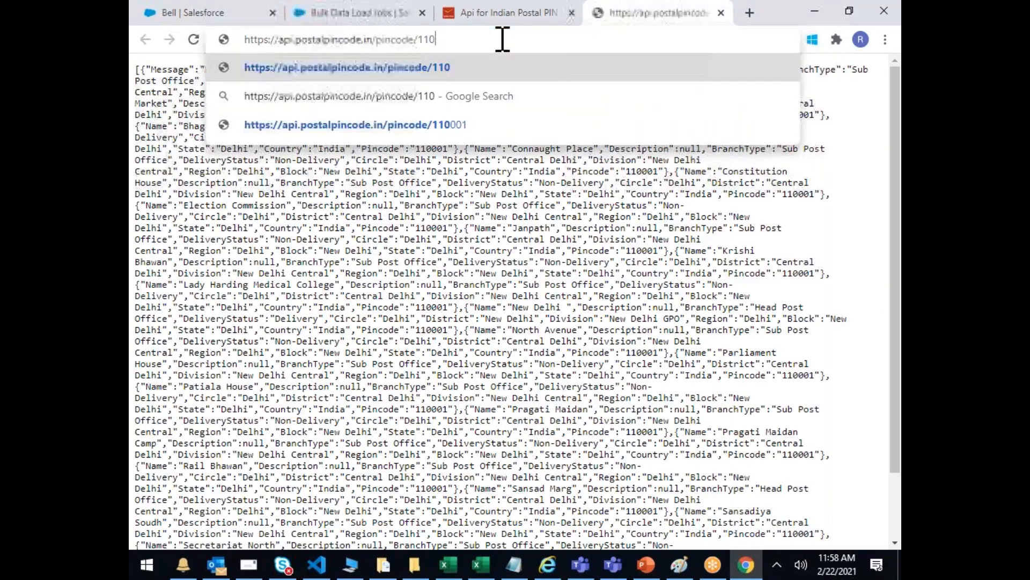
{"action": "type", "text": "7000"}
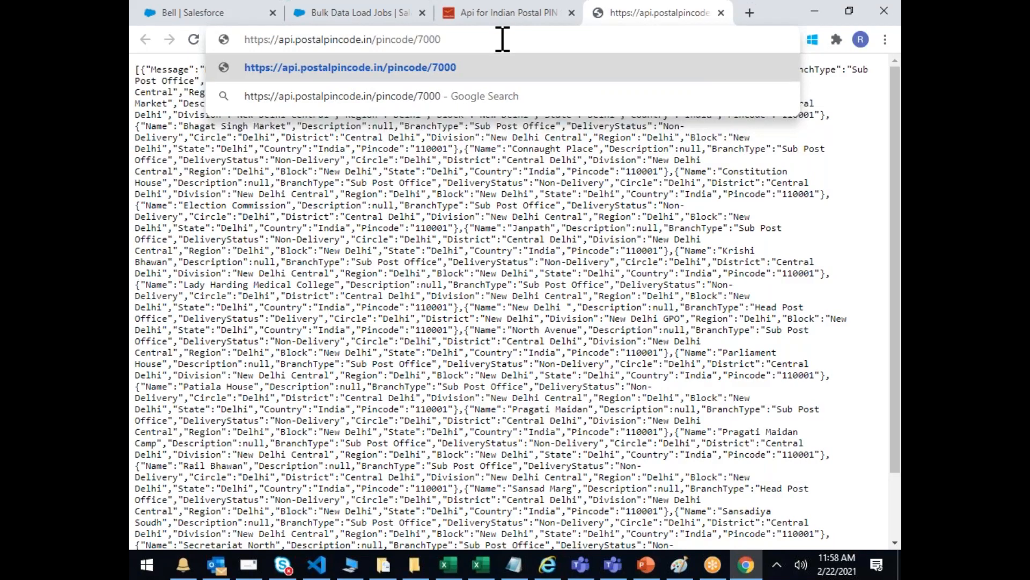
{"action": "key", "text": "BackSpace"}
{"action": "type", "text": "140"}
{"action": "key", "text": "Return"}
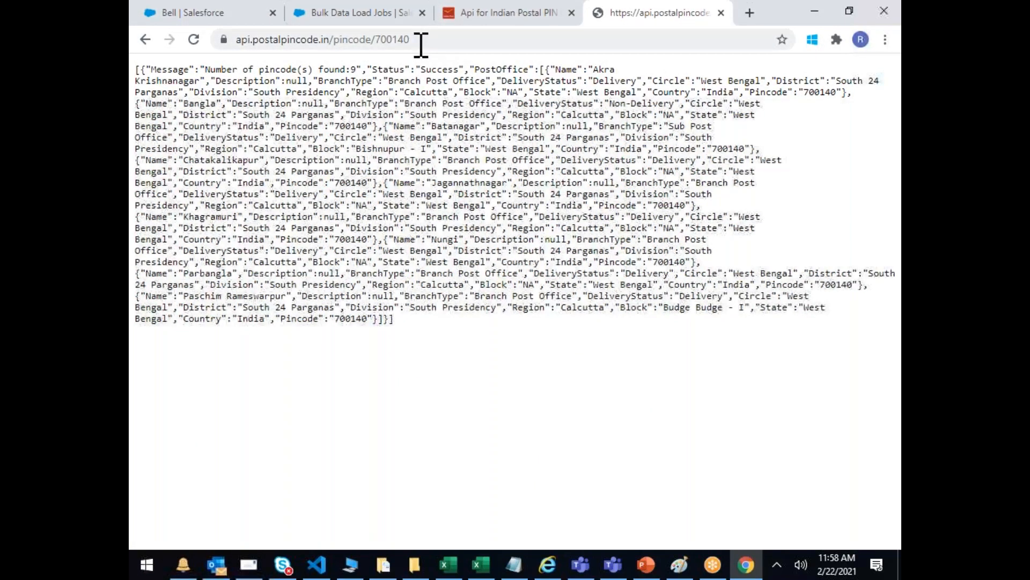
Step: Change the API request to PIN code 500049 and load the response
{"action": "left_click", "coordinate": [511, 38]}
{"action": "left_click", "coordinate": [511, 38]}
{"action": "key", "text": "BackSpace"}
{"action": "key", "text": "BackSpace"}
{"action": "key", "text": "BackSpace"}
{"action": "key", "text": "BackSpace"}
{"action": "key", "text": "BackSpace"}
{"action": "key", "text": "BackSpace"}
{"action": "type", "text": "500049"}
{"action": "key", "text": "Return"}
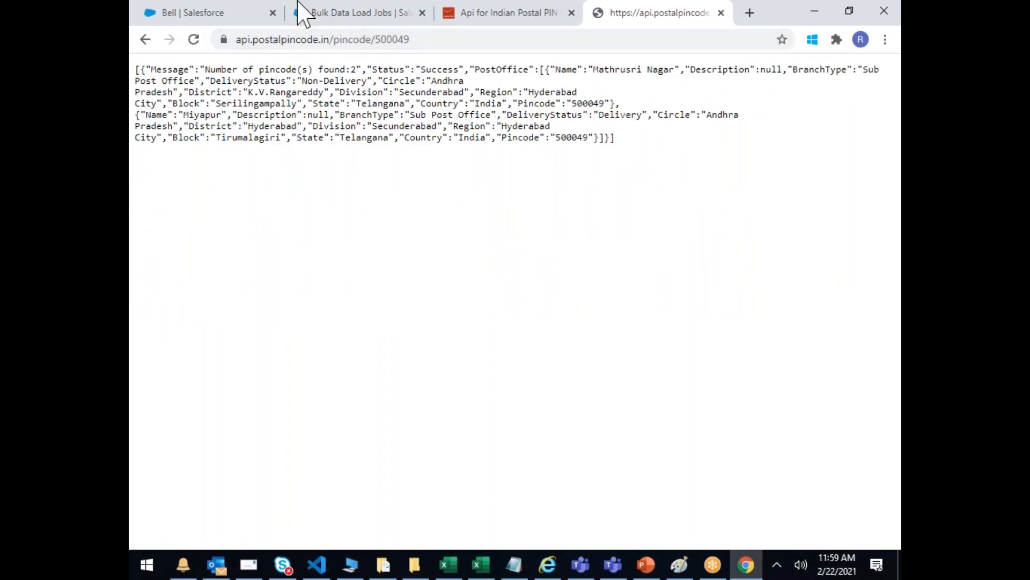
Step: Inspect the 500049 response fields: Message, Mathrusri Nagar, District Rangareddy, Division, Miyapur
{"action": "double_click", "coordinate": [163, 70]}
{"action": "left_click", "coordinate": [235, 70]}
{"action": "double_click", "coordinate": [235, 69]}
{"action": "double_click", "coordinate": [567, 70]}
{"action": "double_click", "coordinate": [622, 69]}
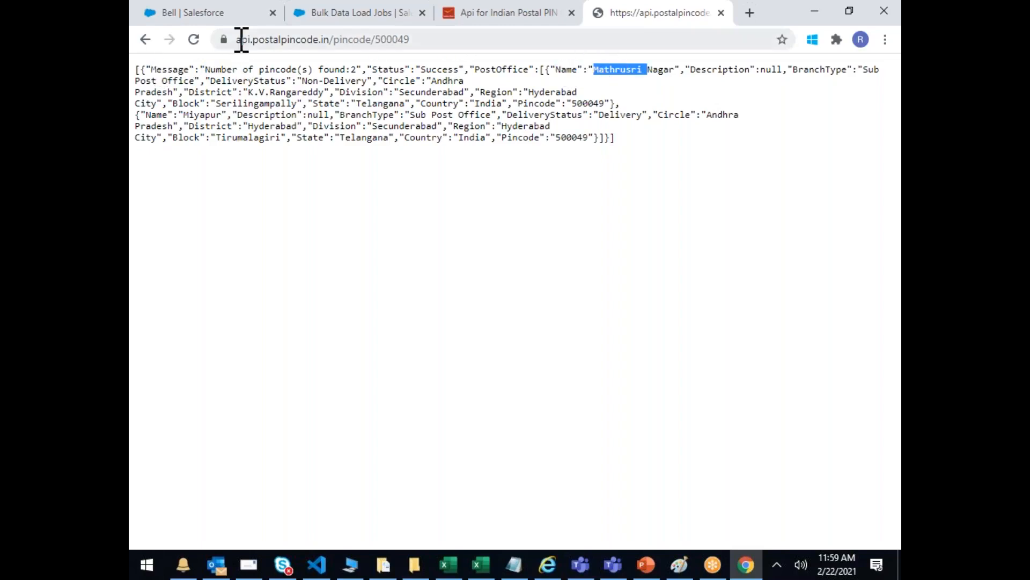
{"action": "double_click", "coordinate": [178, 81]}
{"action": "left_click", "coordinate": [461, 78]}
{"action": "double_click", "coordinate": [218, 93]}
{"action": "double_click", "coordinate": [290, 92]}
{"action": "double_click", "coordinate": [368, 92]}
{"action": "left_click", "coordinate": [416, 89]}
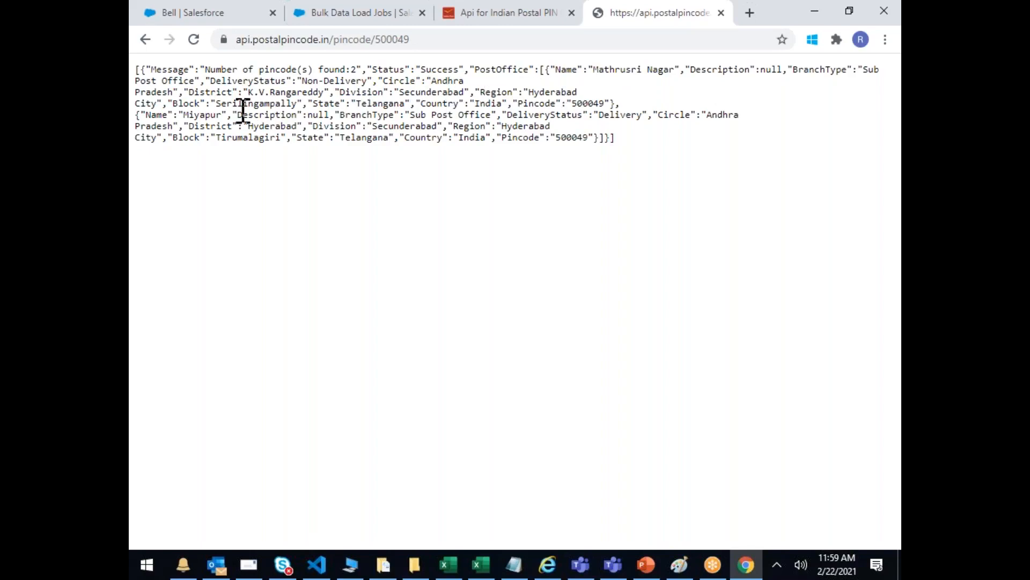
{"action": "double_click", "coordinate": [201, 114]}
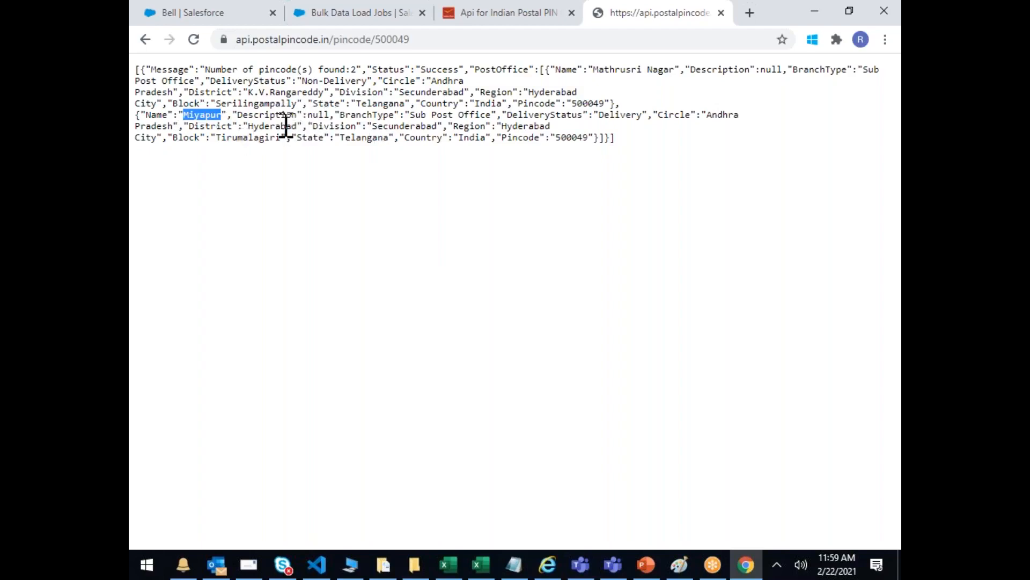
Step: Highlight the first post office's details, the whole response, and the Hyderabad district value
{"action": "left_click_drag", "start_coordinate": [194, 81], "coordinate": [304, 105]}
{"action": "left_click", "coordinate": [435, 194]}
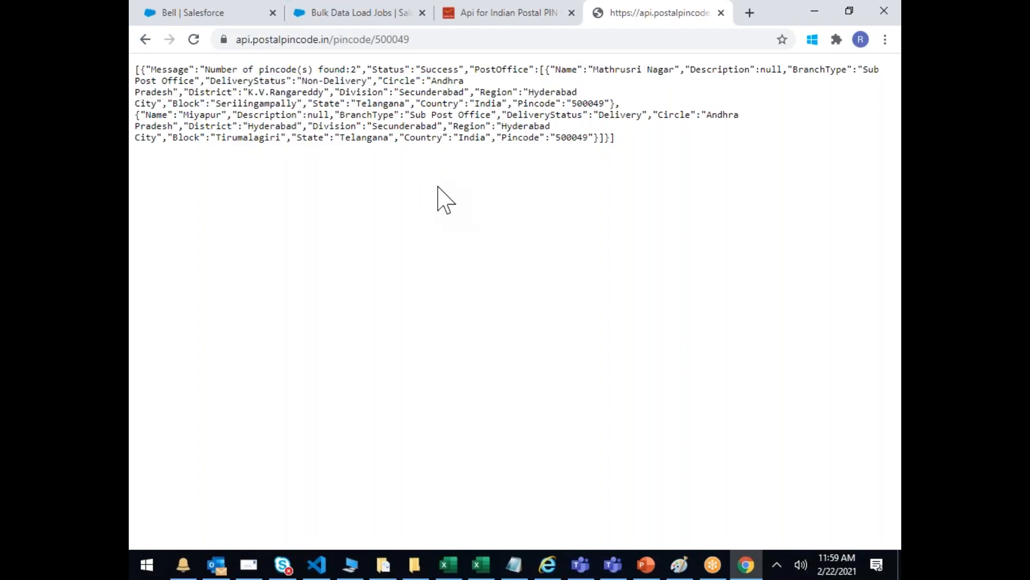
{"action": "left_click_drag", "start_coordinate": [633, 140], "coordinate": [131, 67]}
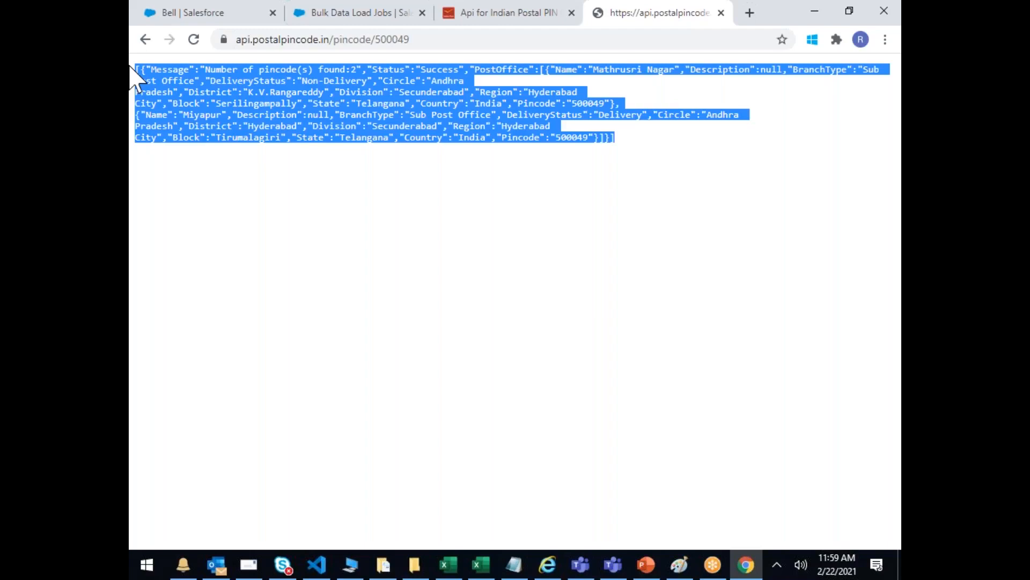
{"action": "left_click", "coordinate": [433, 182]}
{"action": "double_click", "coordinate": [274, 127]}
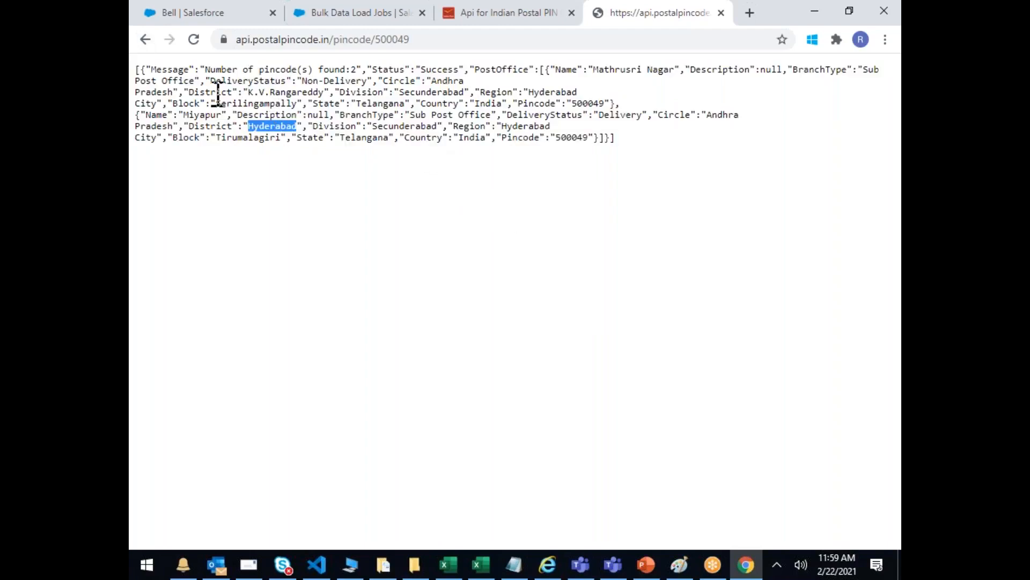
{"action": "left_click", "coordinate": [235, 84]}
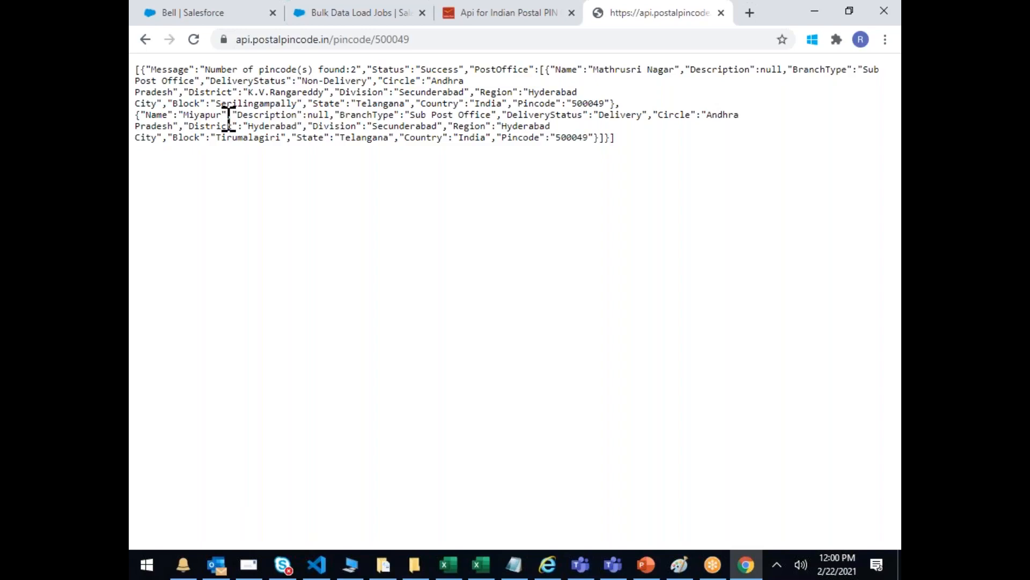
Step: Replace PIN 500049 with 700140 in the request address and load the response
{"action": "left_click", "coordinate": [444, 40]}
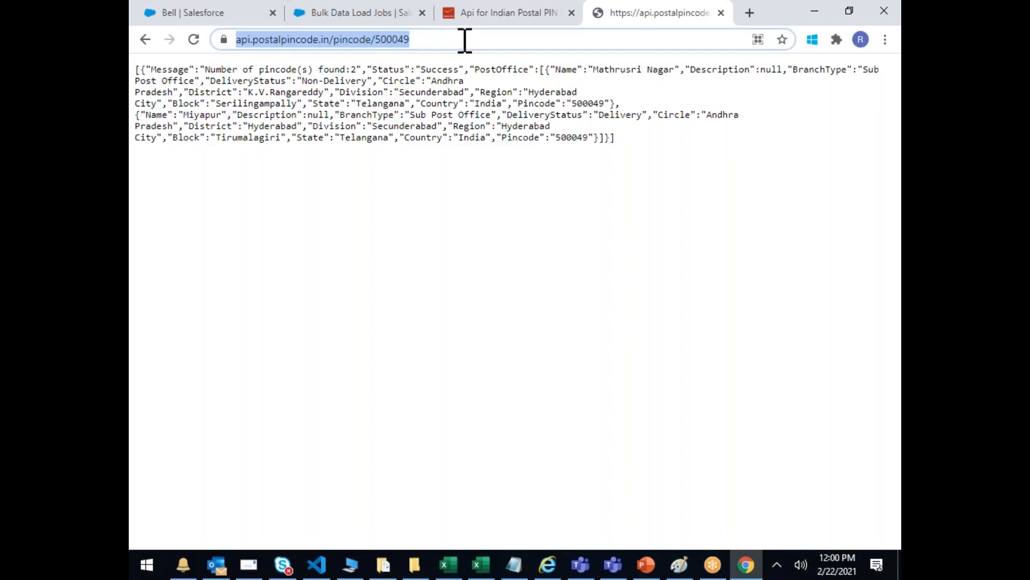
{"action": "left_click", "coordinate": [464, 40]}
{"action": "key", "text": "BackSpace"}
{"action": "key", "text": "BackSpace"}
{"action": "key", "text": "BackSpace"}
{"action": "key", "text": "BackSpace"}
{"action": "key", "text": "BackSpace"}
{"action": "key", "text": "BackSpace"}
{"action": "type", "text": "70001"}
{"action": "key", "text": "BackSpace"}
{"action": "key", "text": "BackSpace"}
{"action": "type", "text": "14"}
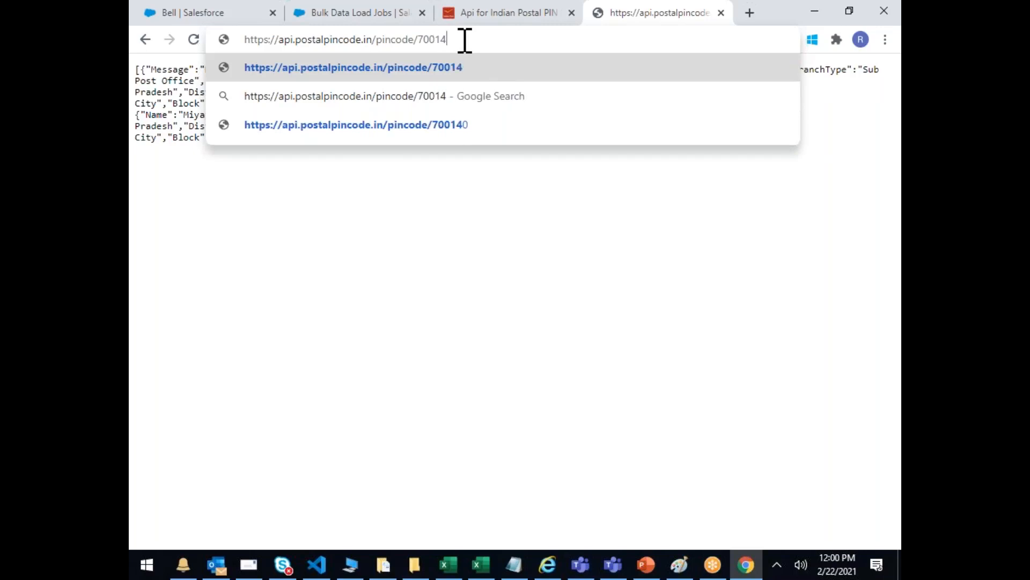
{"action": "type", "text": "0"}
{"action": "key", "text": "Return"}
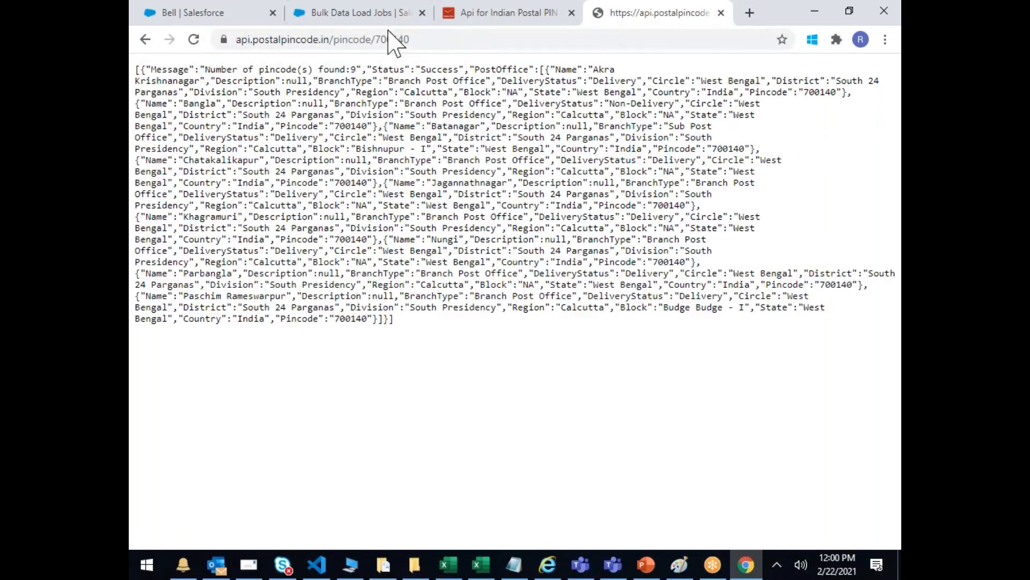
Step: Inspect the response values West Bengal, South 24 Parganas, Batanagar and Calcutta
{"action": "double_click", "coordinate": [394, 195]}
{"action": "left_click", "coordinate": [389, 196]}
{"action": "left_click_drag", "start_coordinate": [389, 196], "coordinate": [422, 196]}
{"action": "left_click_drag", "start_coordinate": [524, 196], "coordinate": [610, 197]}
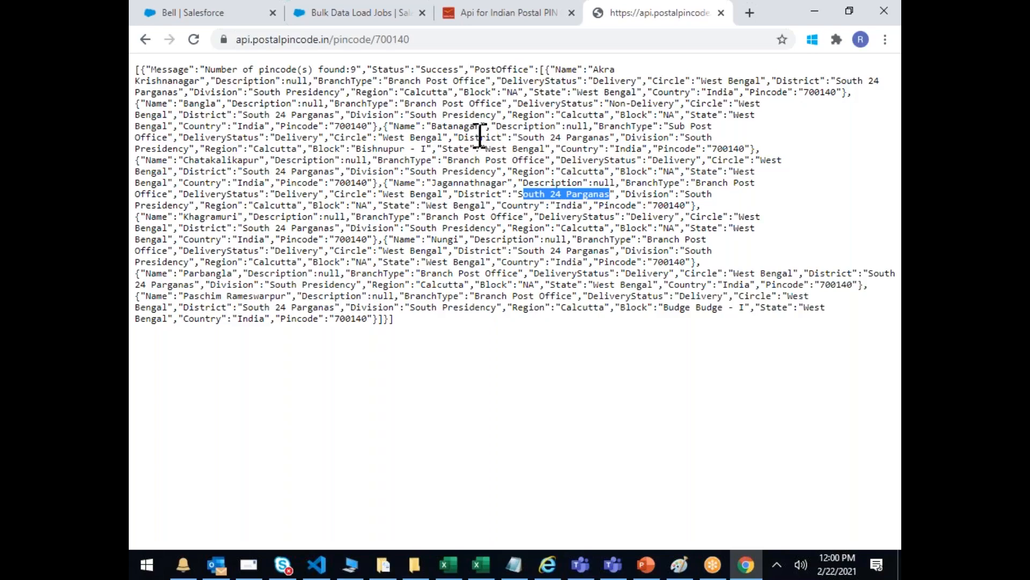
{"action": "double_click", "coordinate": [456, 125]}
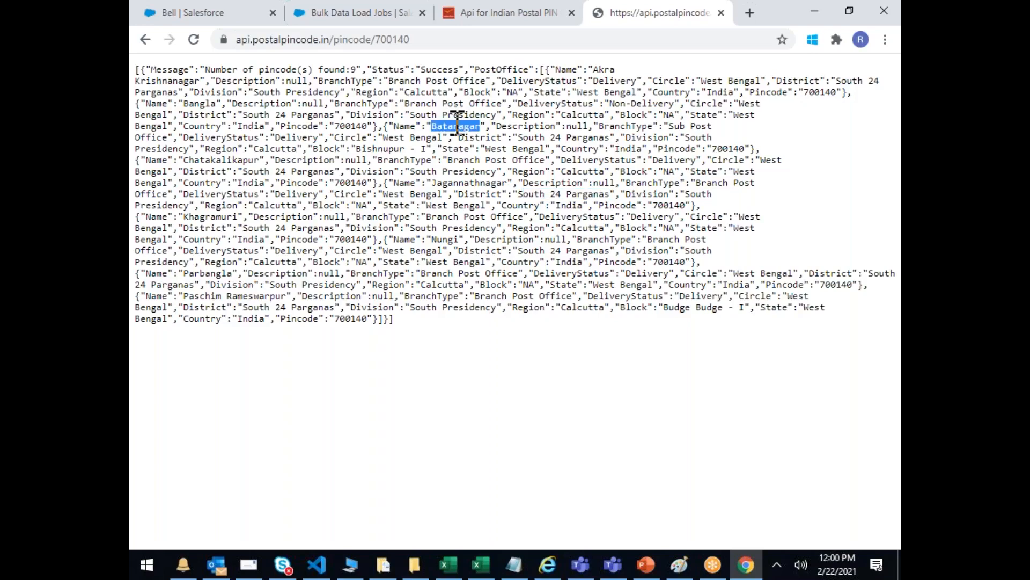
{"action": "double_click", "coordinate": [584, 114]}
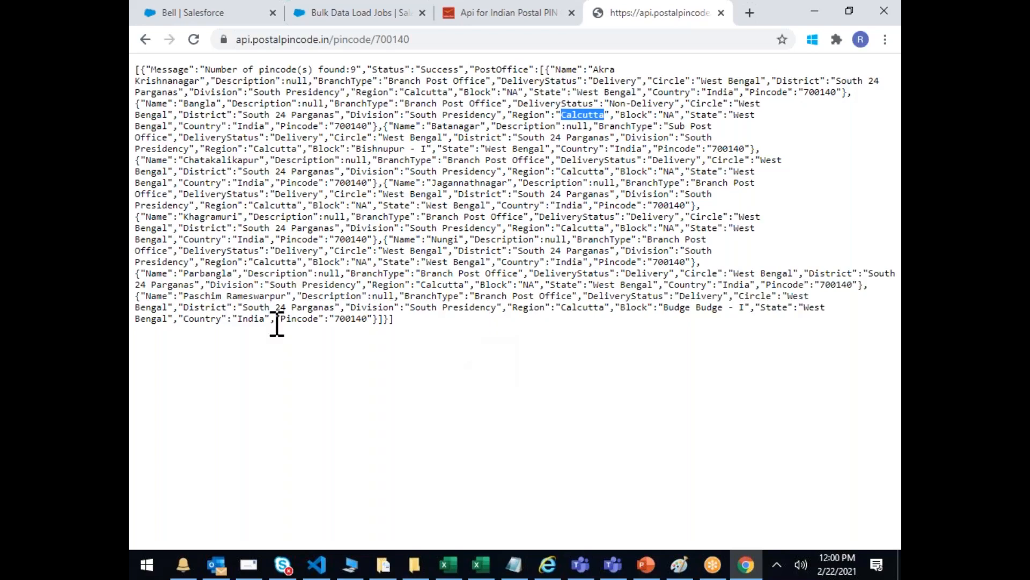
{"action": "left_click", "coordinate": [345, 232]}
{"action": "left_click_drag", "start_coordinate": [227, 80], "coordinate": [321, 159]}
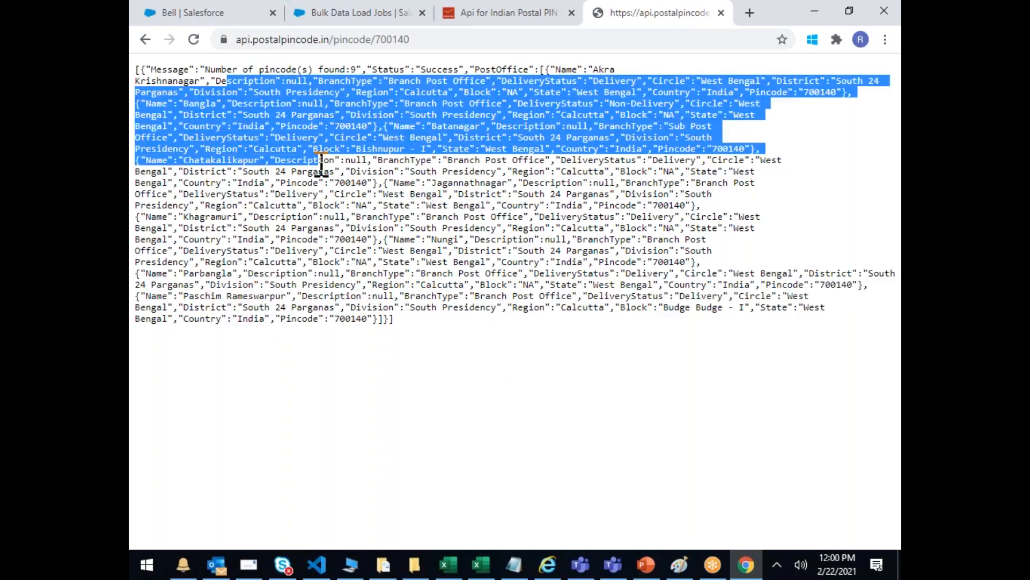
{"action": "left_click", "coordinate": [322, 182]}
{"action": "left_click_drag", "start_coordinate": [341, 92], "coordinate": [531, 334]}
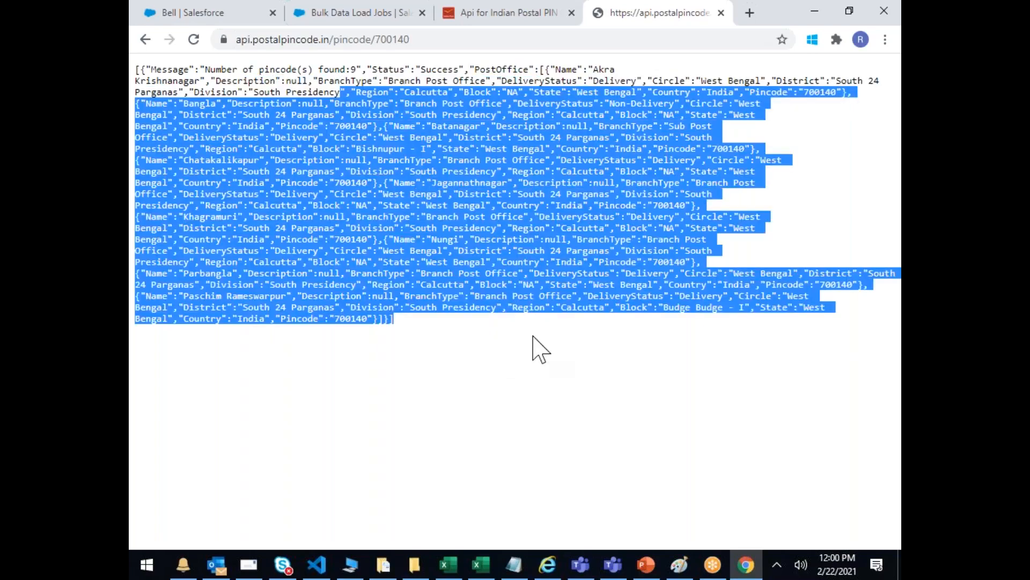
{"action": "left_click", "coordinate": [543, 389]}
{"action": "left_click_drag", "start_coordinate": [430, 314], "coordinate": [237, 133]}
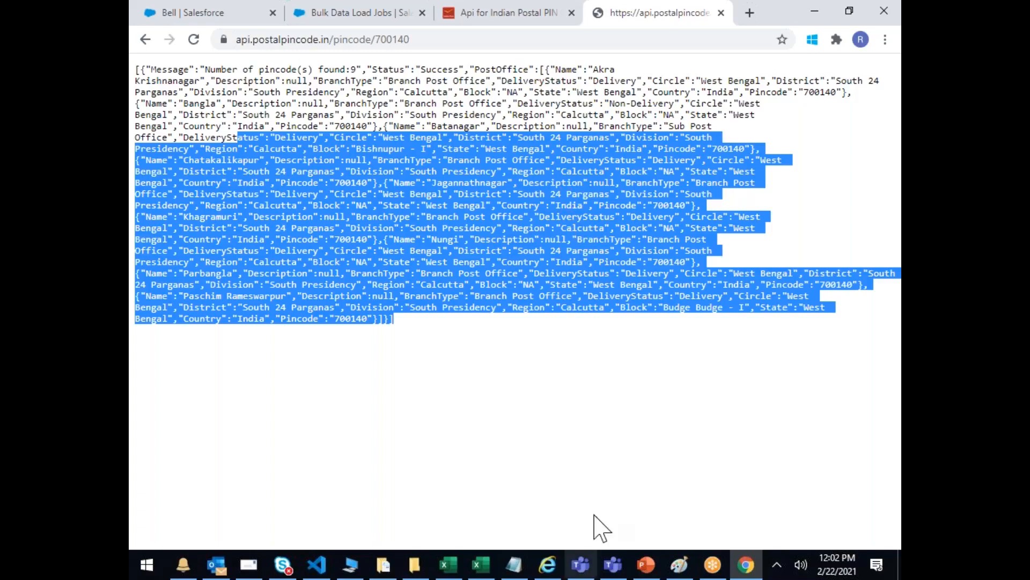
{"action": "left_click", "coordinate": [746, 564]}
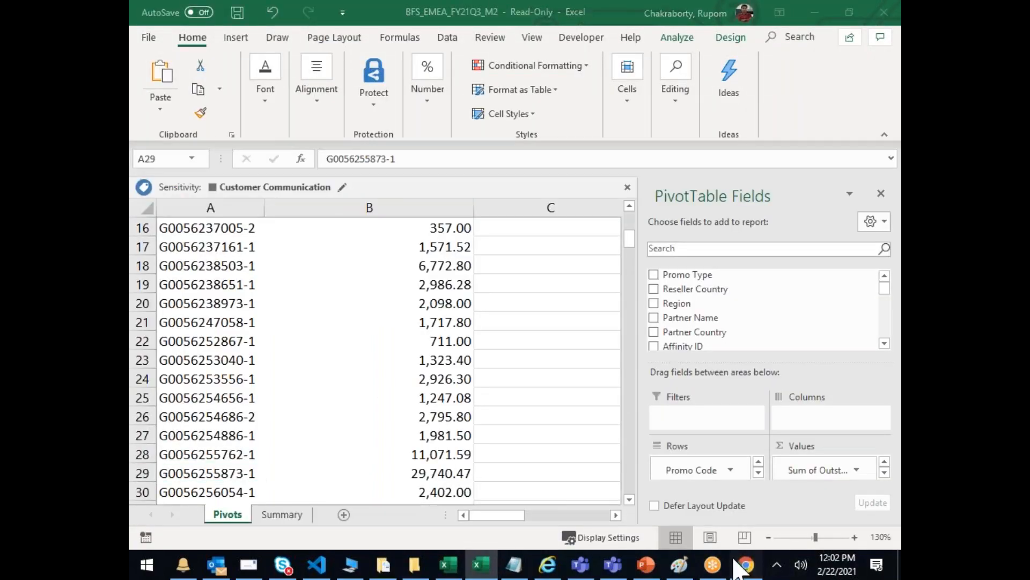
Step: Bring Chrome back on the Salesforce Lead record tab, then switch windows with Alt+Tab
{"action": "left_click", "coordinate": [745, 564]}
{"action": "left_click", "coordinate": [216, 15]}
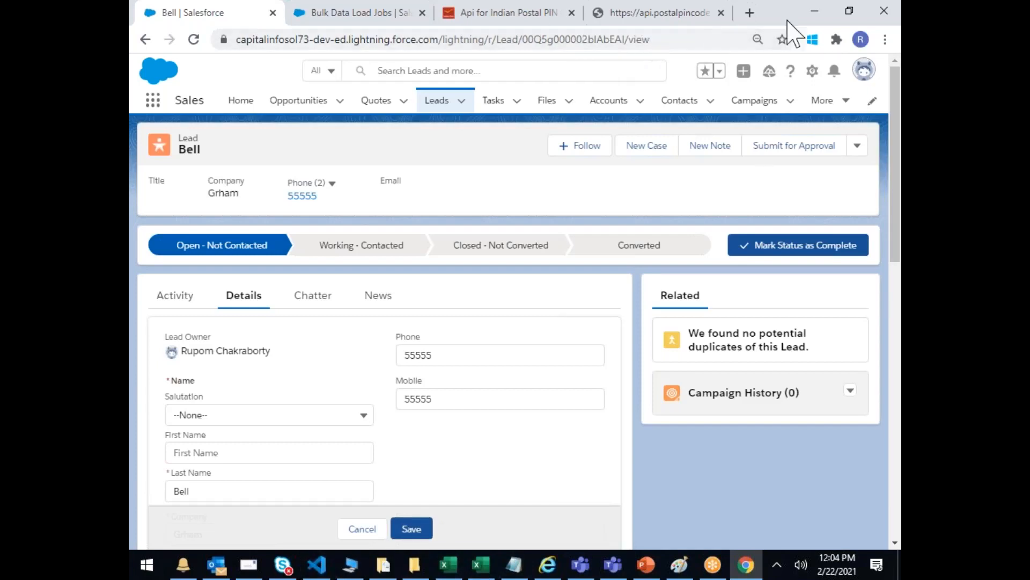
{"action": "key", "text": "alt+Tab"}
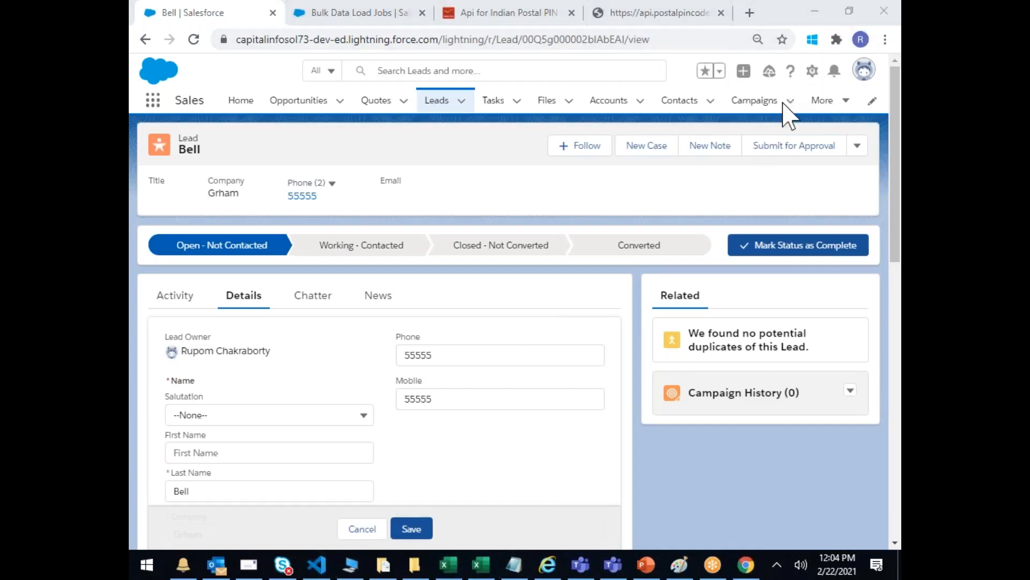